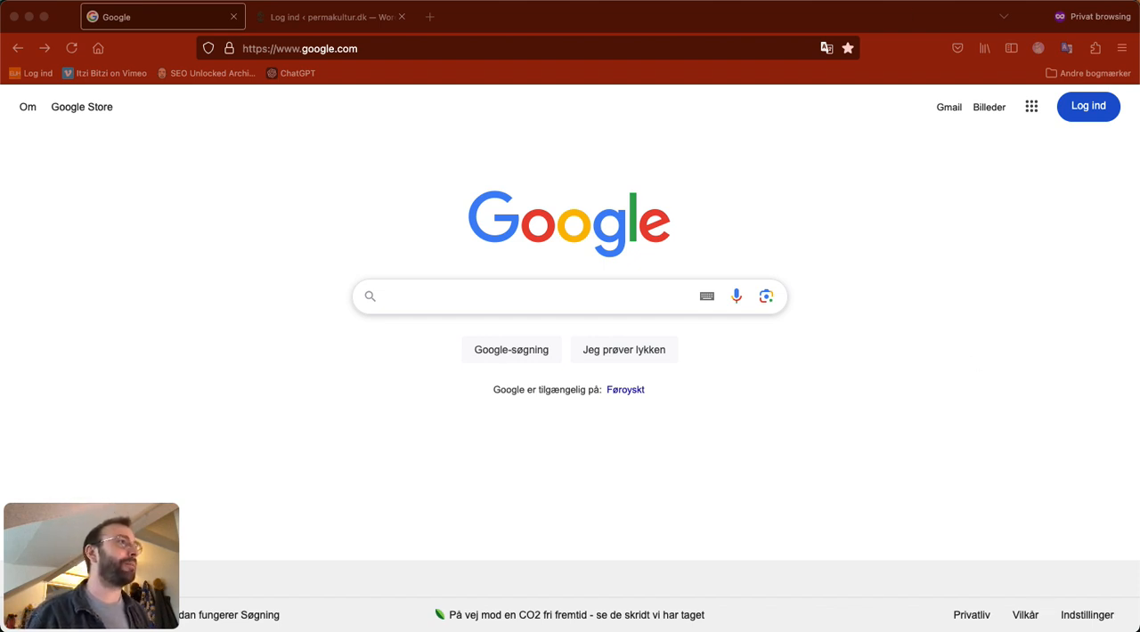
# Step: Go to the permakultur.dk website
pyautogui.click(379, 48)
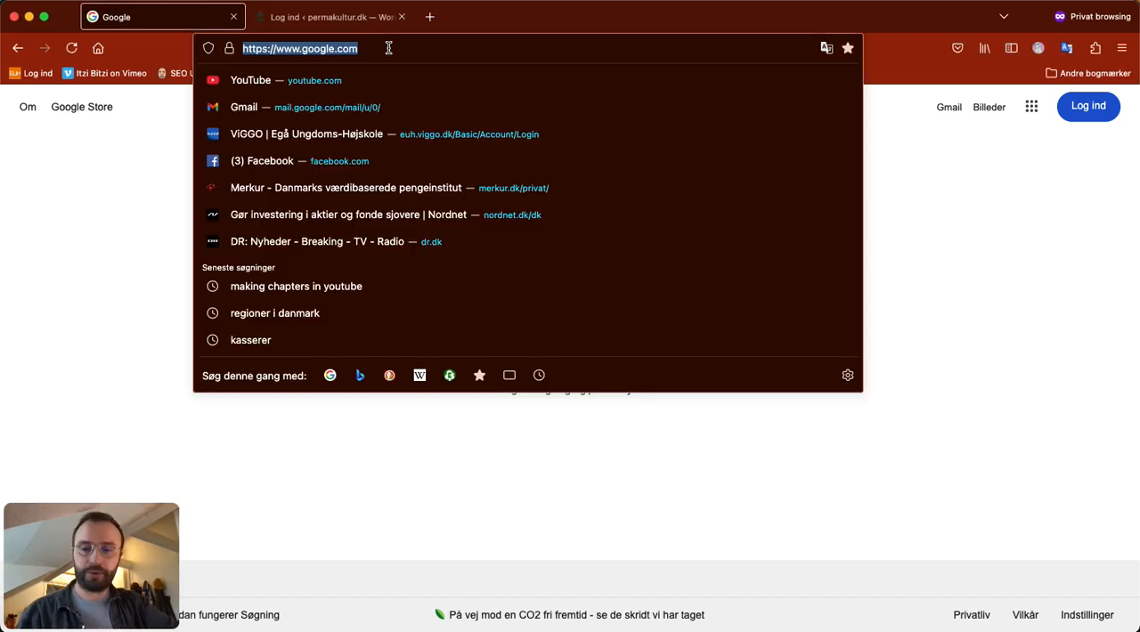
pyautogui.write('per')
pyautogui.press('Return')
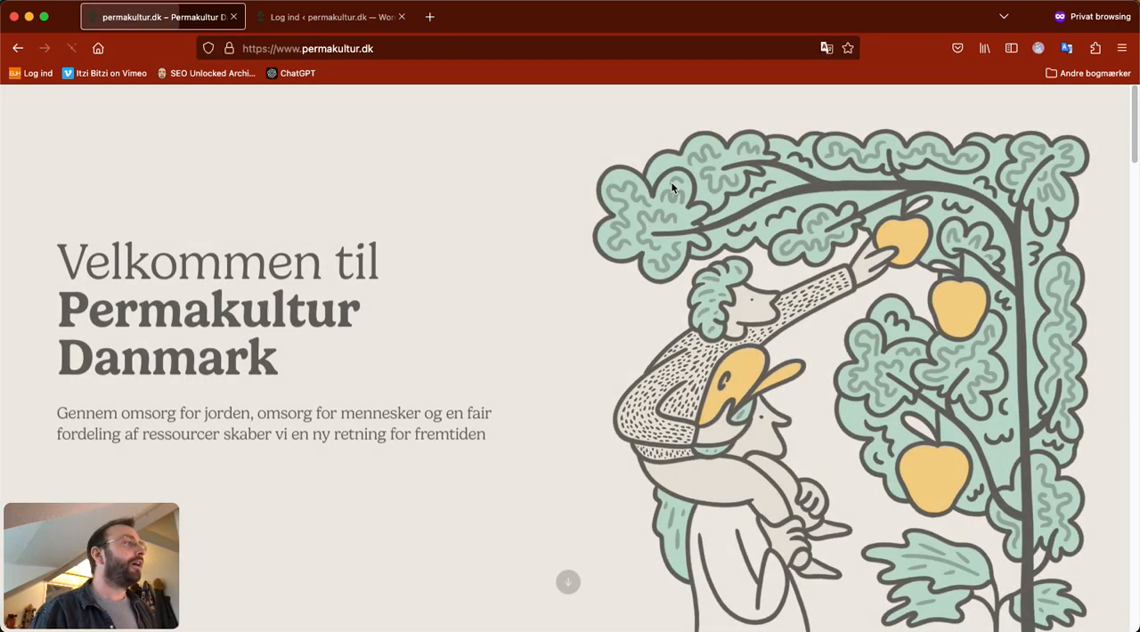
# Step: Look through the permakultur.dk front page, examining the post cards in the "Seneste nyt" section
pyautogui.scroll(-10, 812, 270)
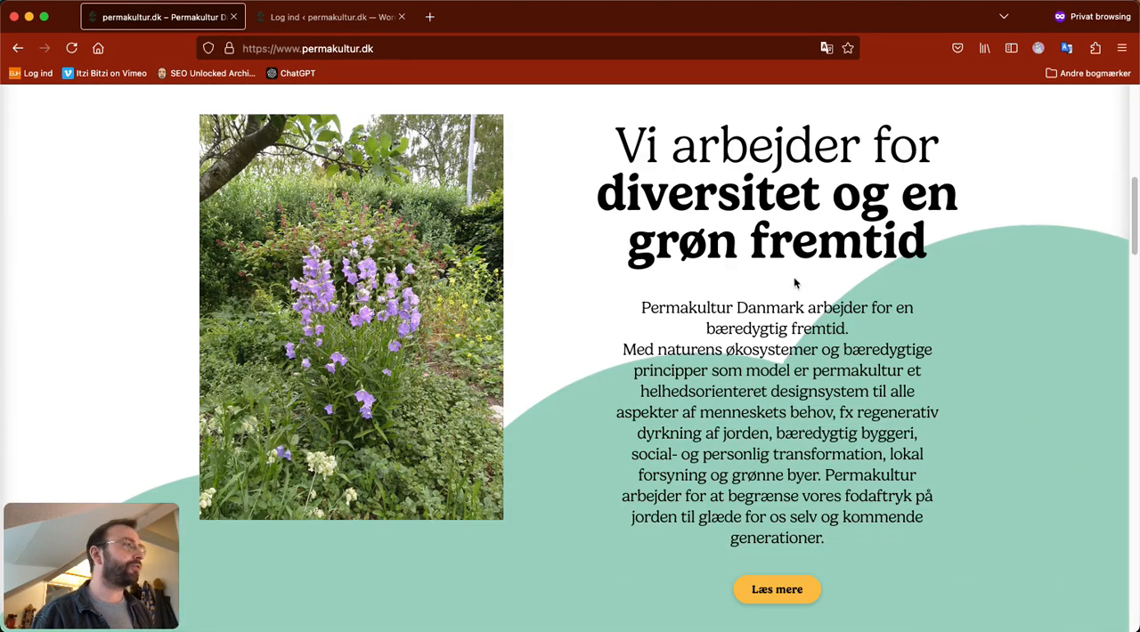
pyautogui.scroll(-10, 792, 288)
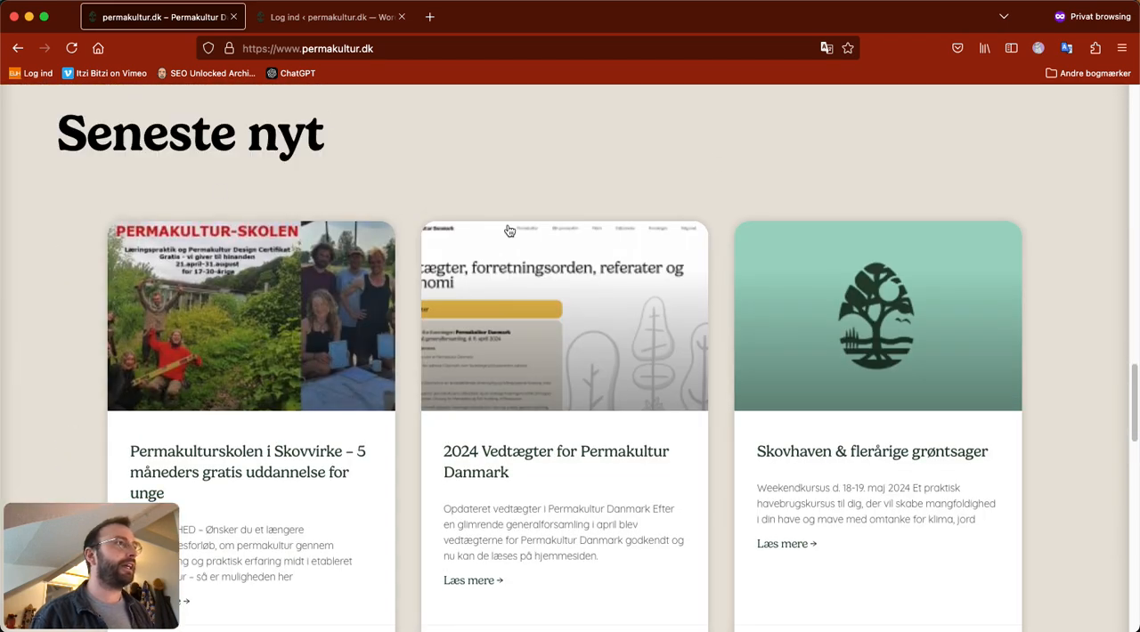
pyautogui.scroll(3, 510, 230)
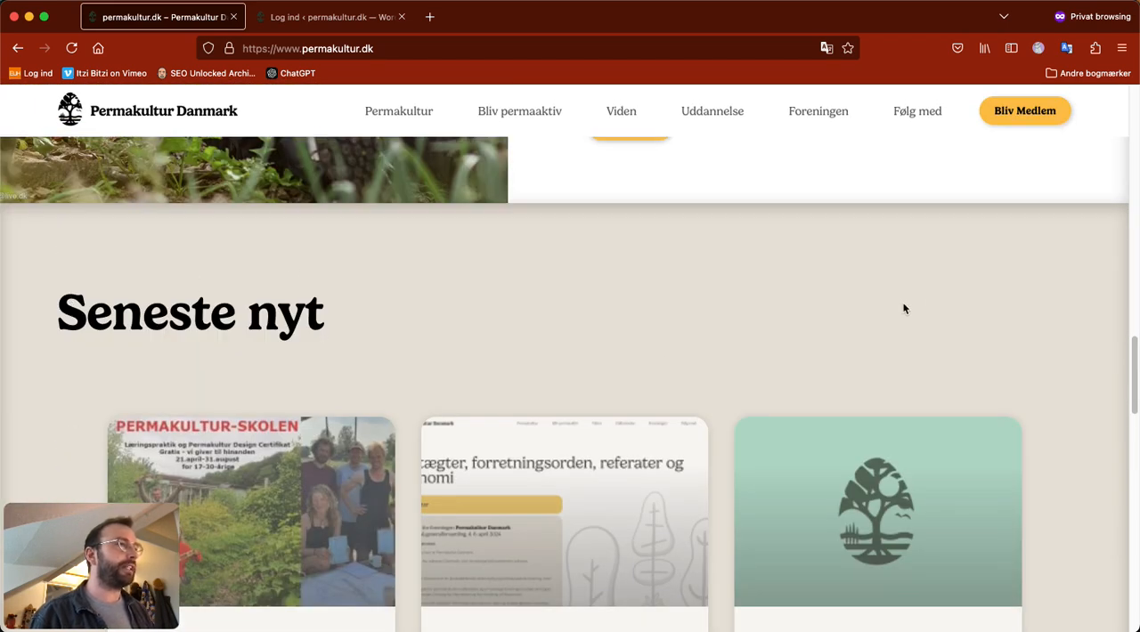
pyautogui.scroll(-5, 903, 309)
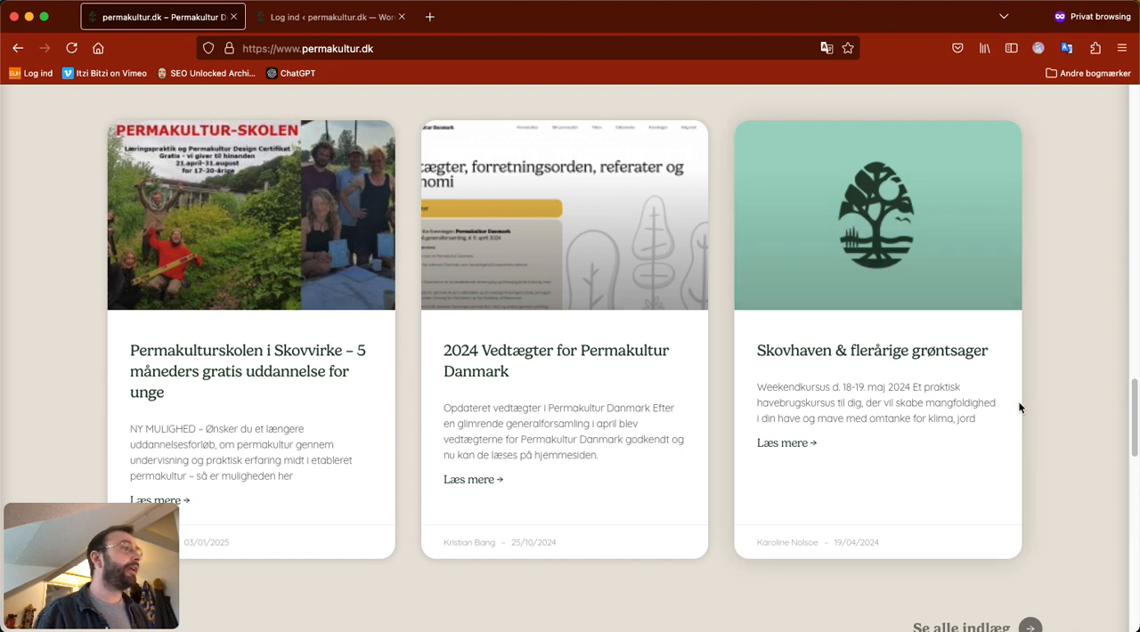
pyautogui.scroll(-2, 1033, 392)
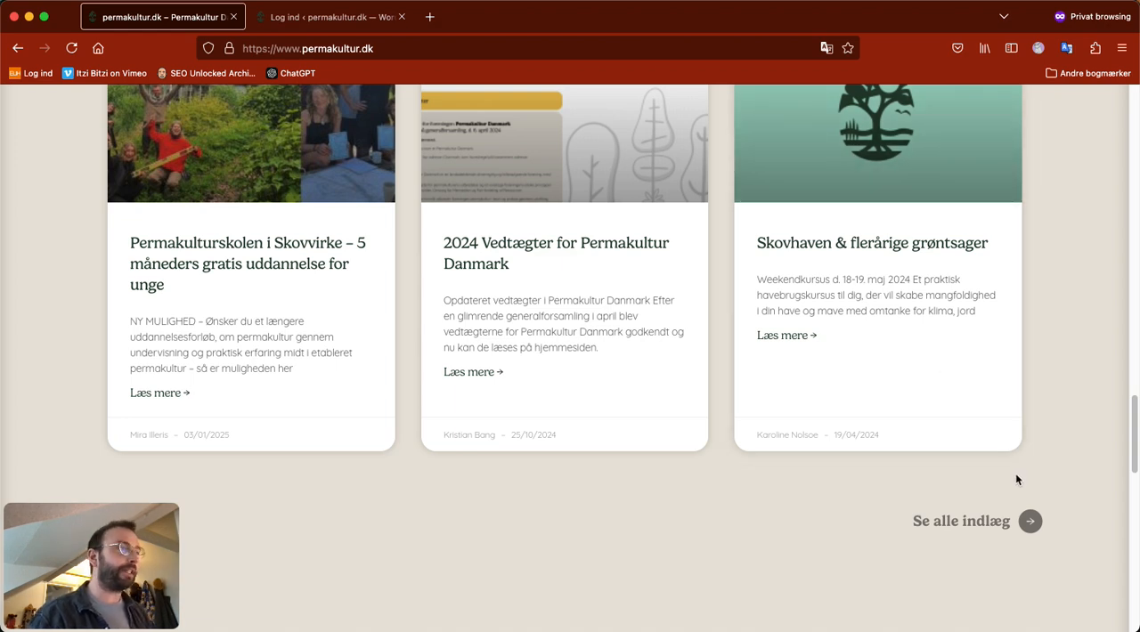
pyautogui.scroll(3, 1050, 303)
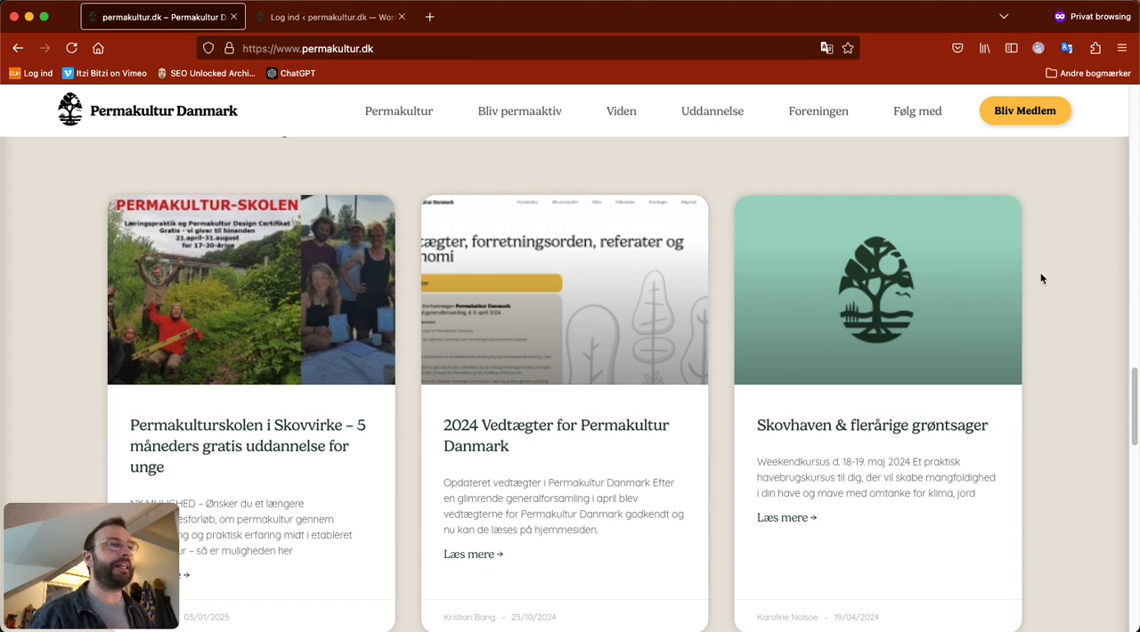
pyautogui.scroll(5, 1078, 372)
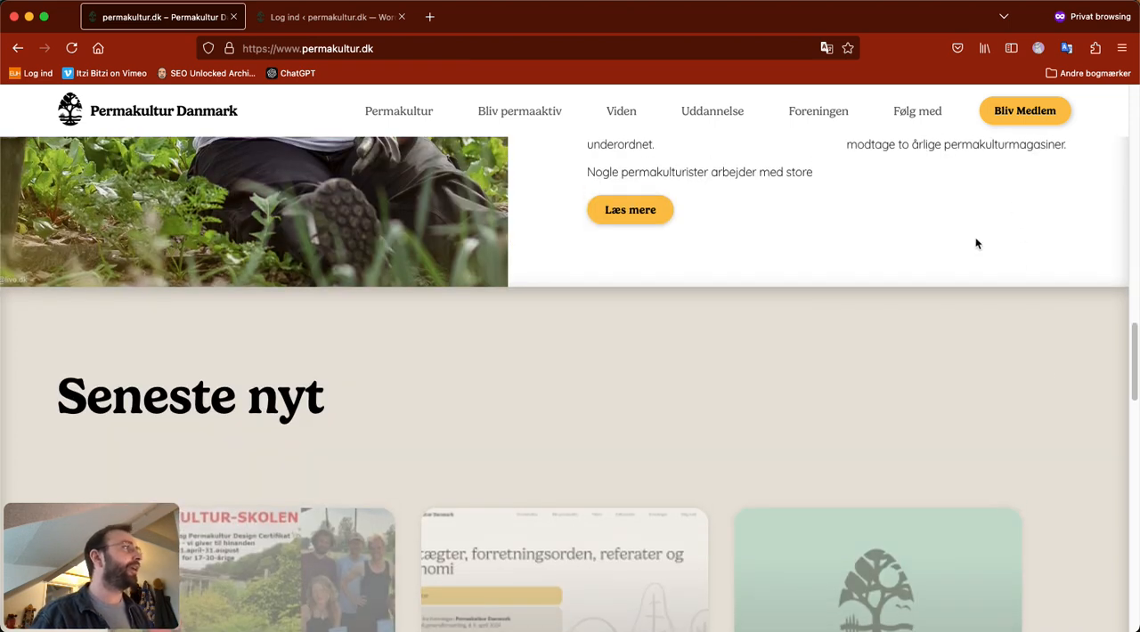
pyautogui.scroll(-3, 937, 182)
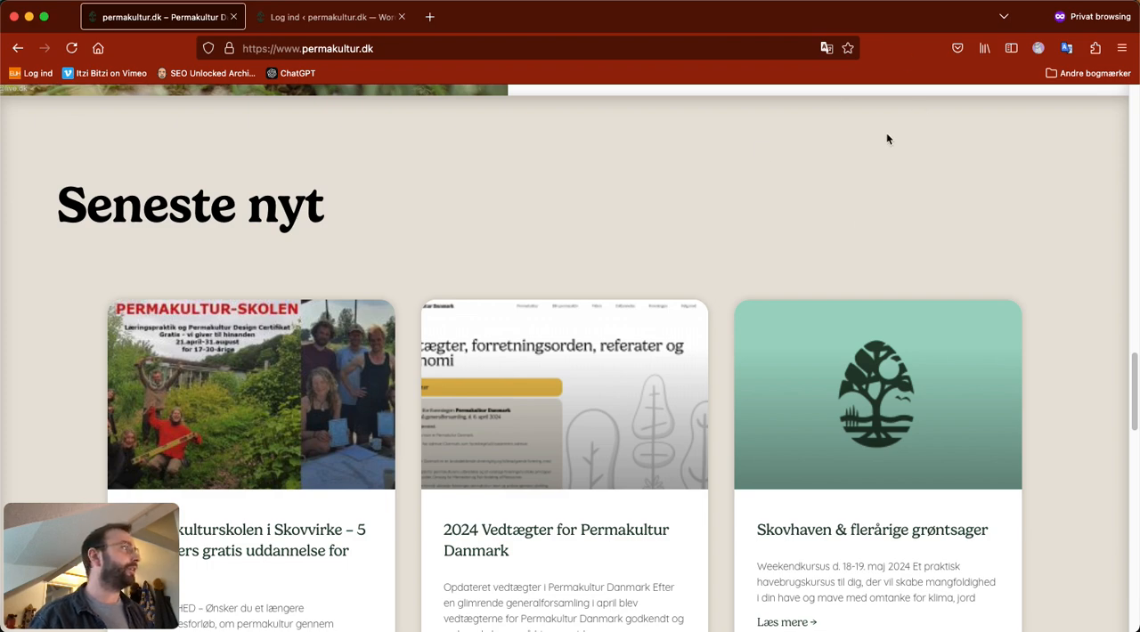
# Step: Open the site's Nyheder page, found under Følg med
pyautogui.scroll(7, 895, 160)
pyautogui.moveTo(915, 121)
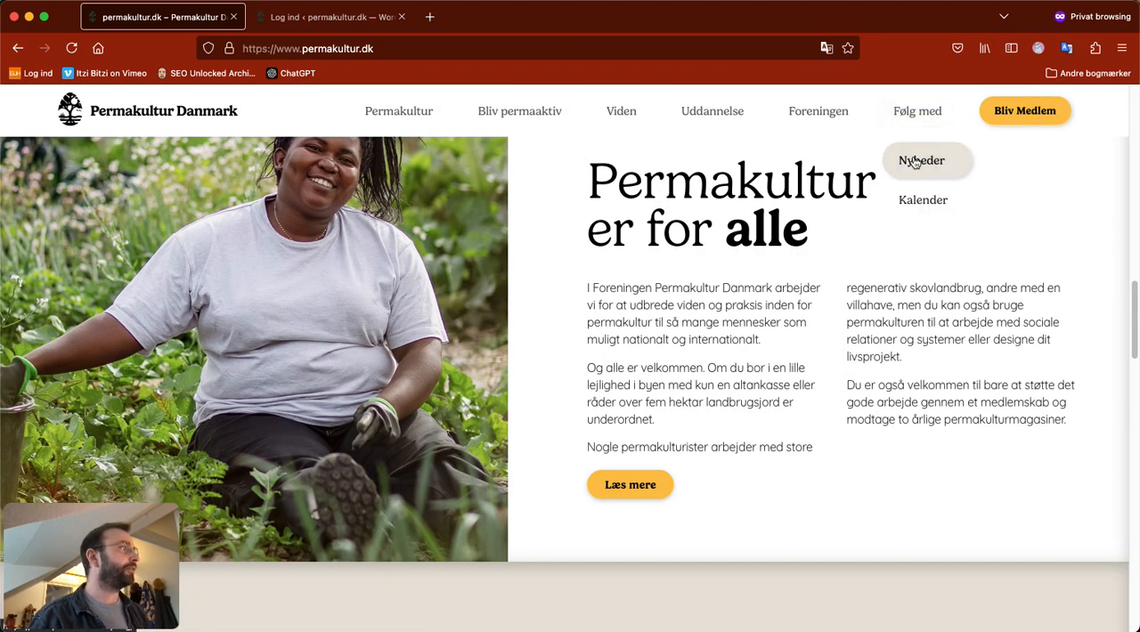
pyautogui.click(917, 161)
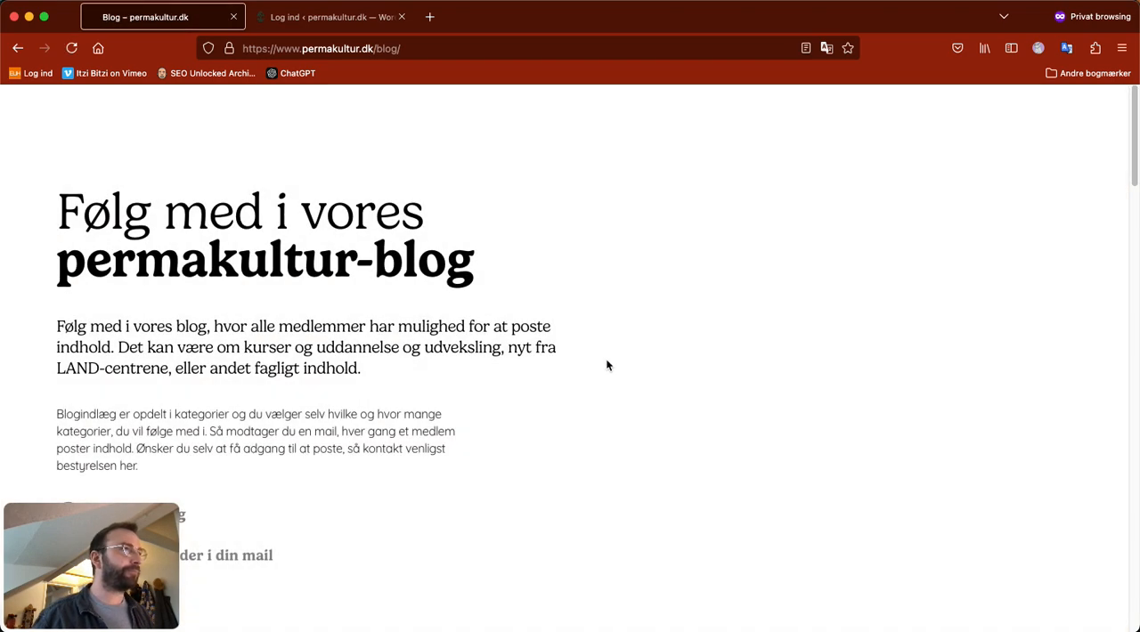
# Step: Examine the blog page's introduction, its category filters and the post cards under "Læs med"
pyautogui.scroll(-3, 643, 345)
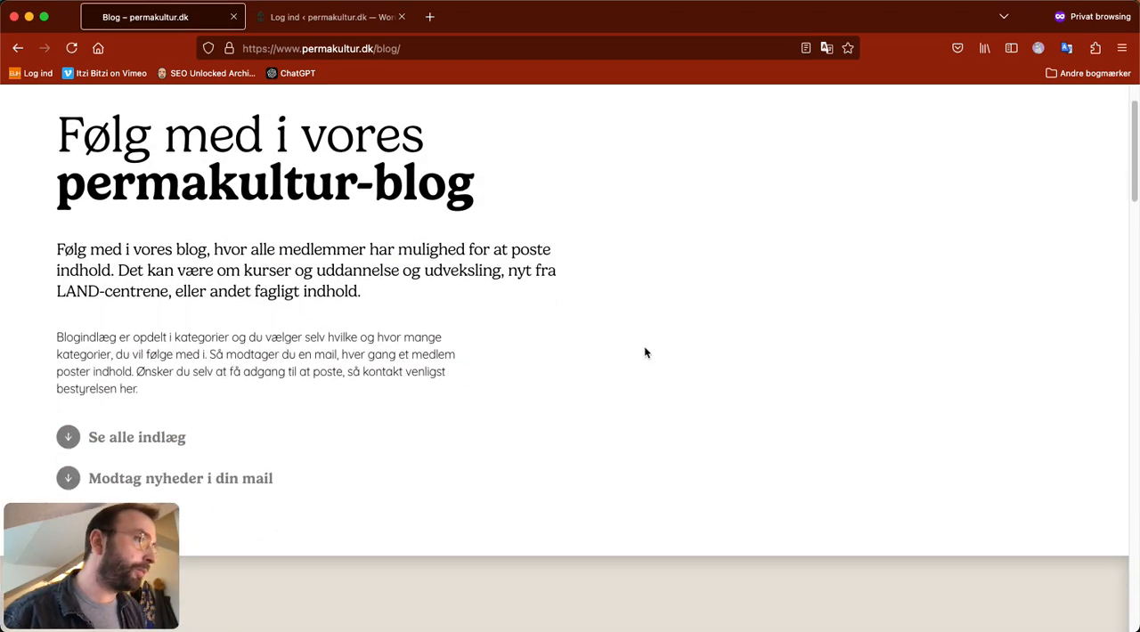
pyautogui.scroll(-5, 738, 378)
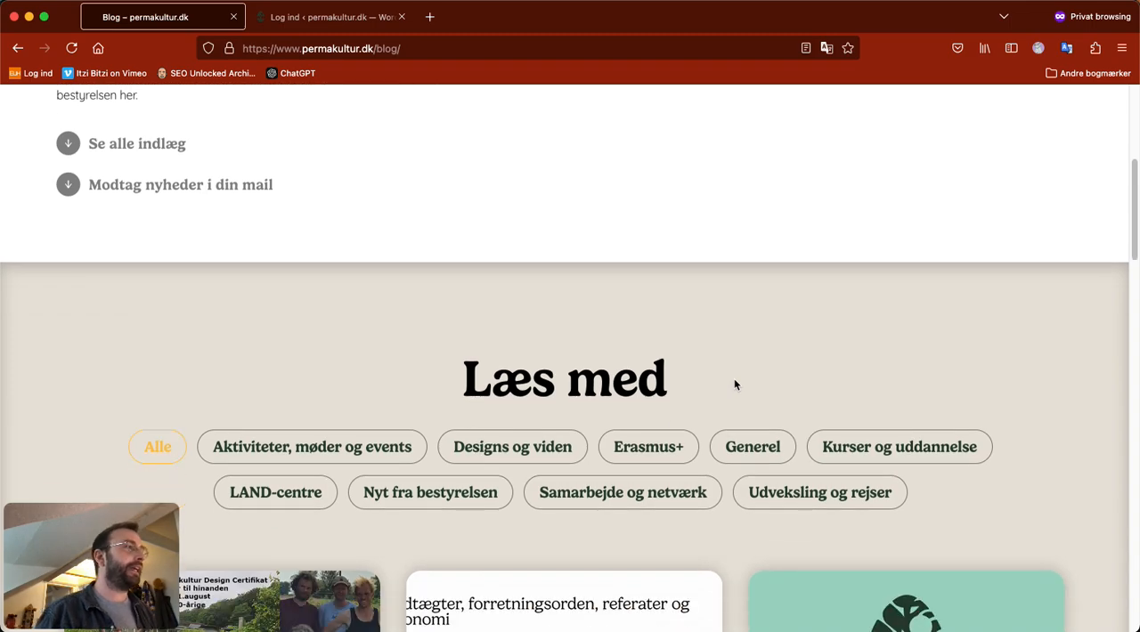
pyautogui.scroll(-9, 736, 392)
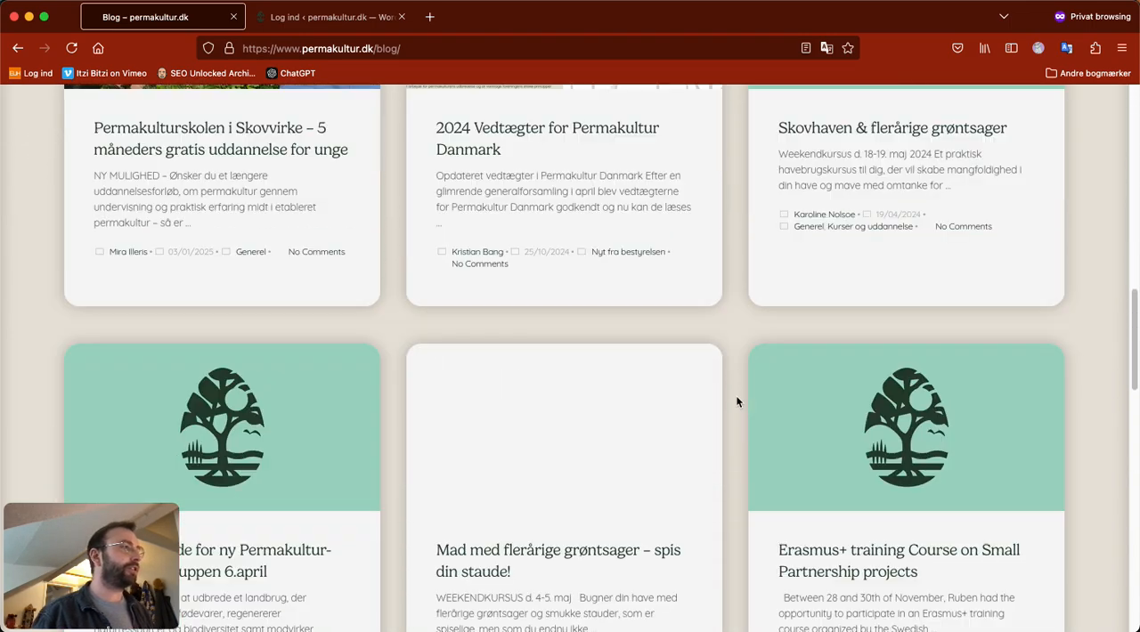
pyautogui.scroll(-5, 736, 398)
pyautogui.scroll(8, 739, 401)
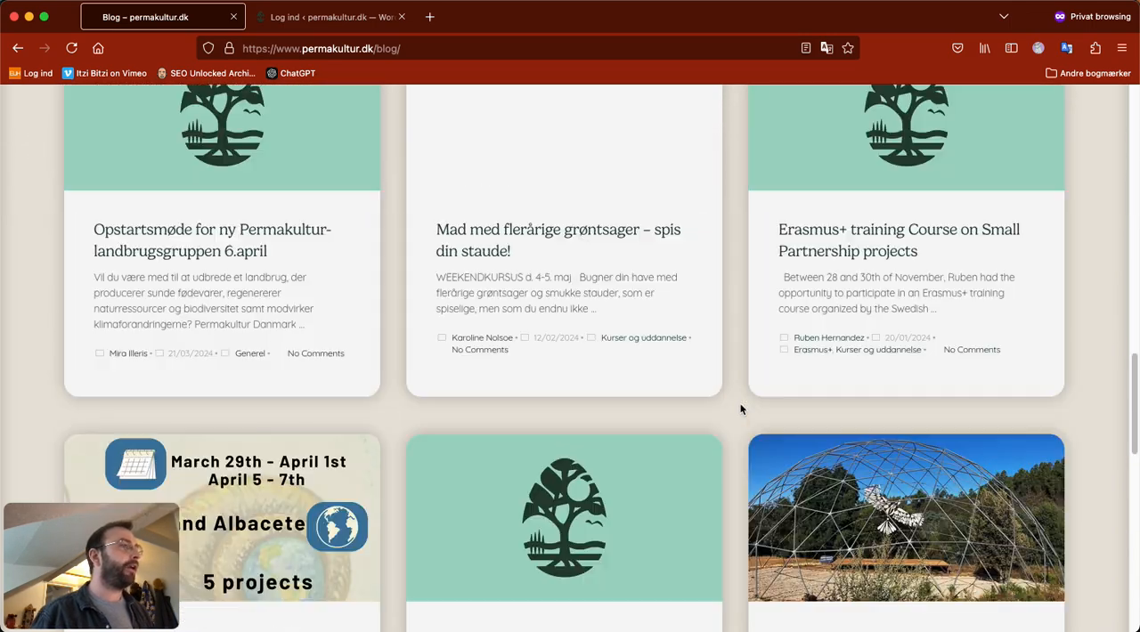
pyautogui.scroll(6, 737, 405)
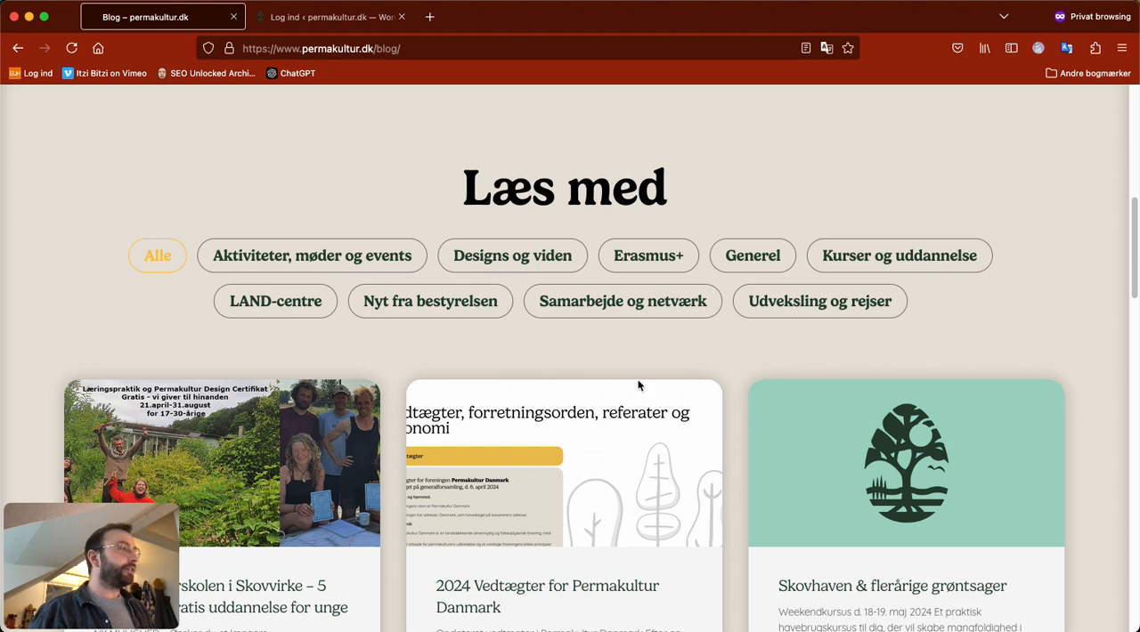
pyautogui.scroll(-5, 645, 405)
pyautogui.scroll(1, 657, 407)
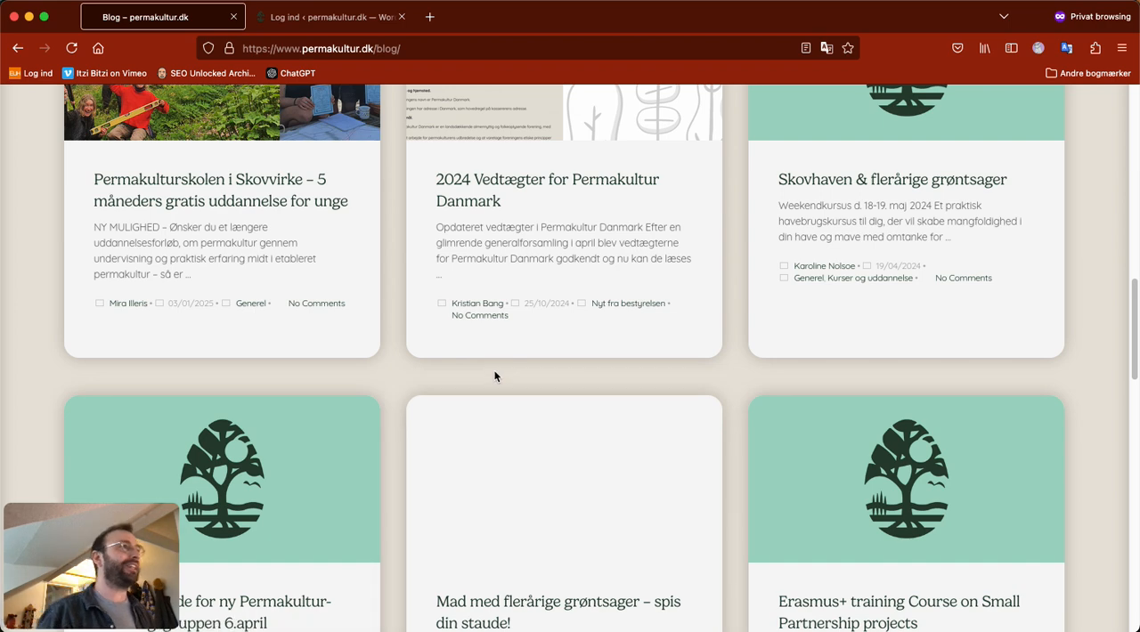
pyautogui.scroll(5, 591, 403)
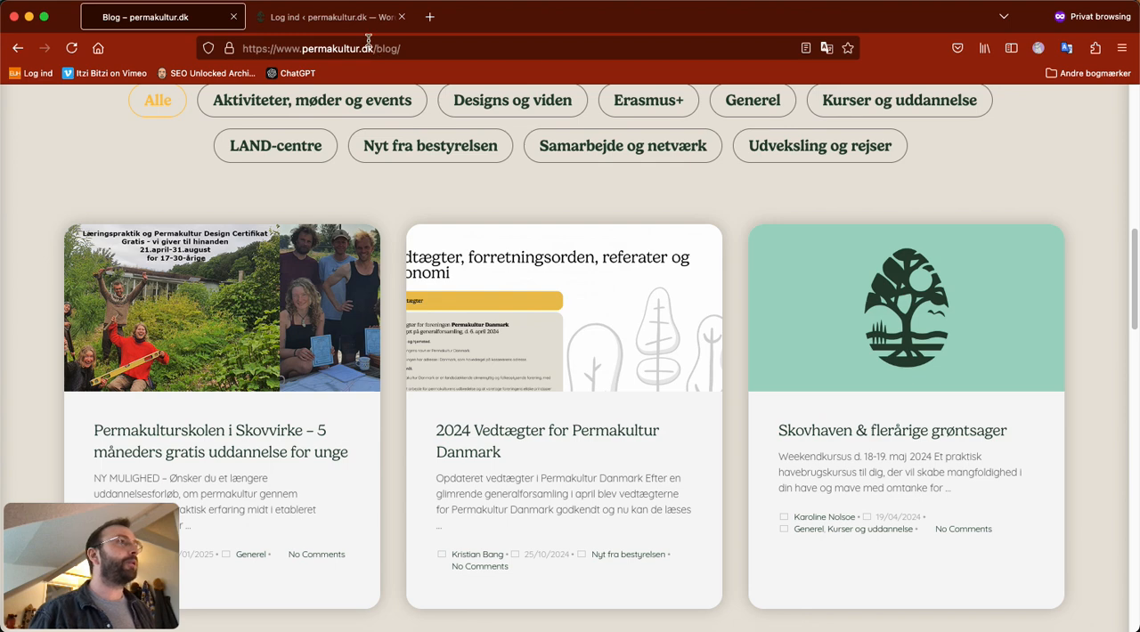
# Step: Close the old login tab and load permakultur.dk/wp-admin/ in a new tab
pyautogui.click(400, 18)
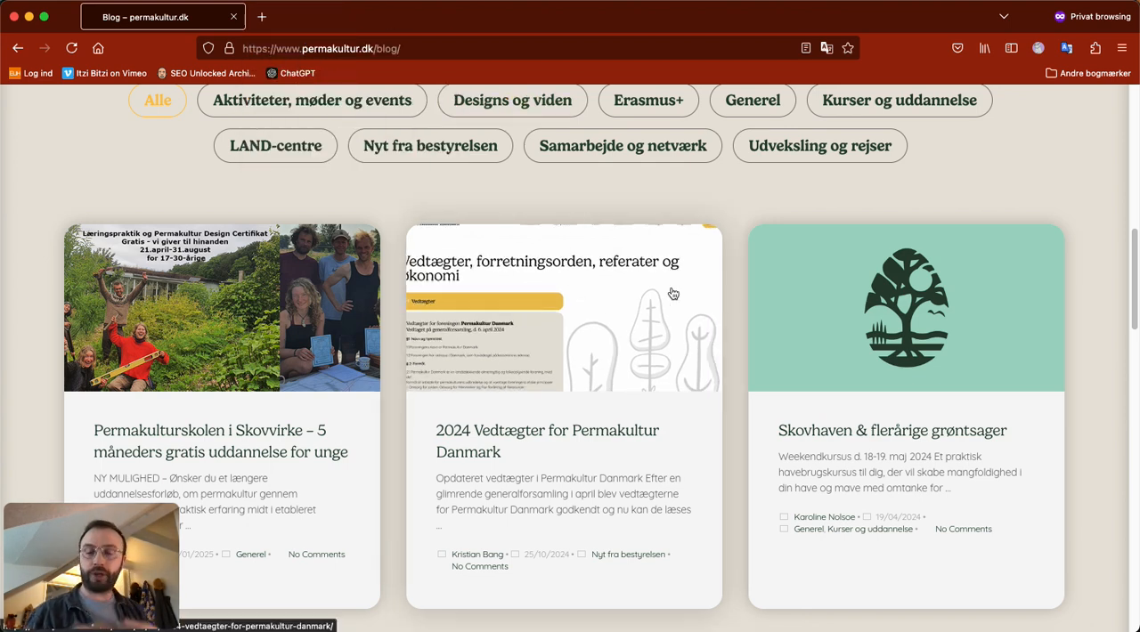
pyautogui.click(261, 16)
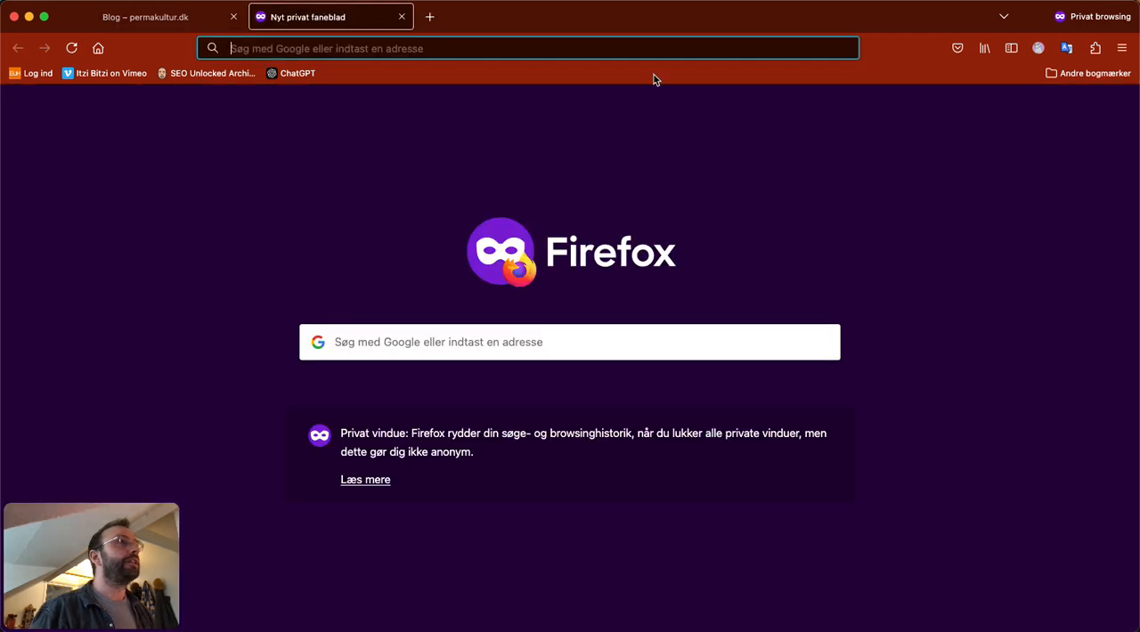
pyautogui.write('permakultur.dk/')
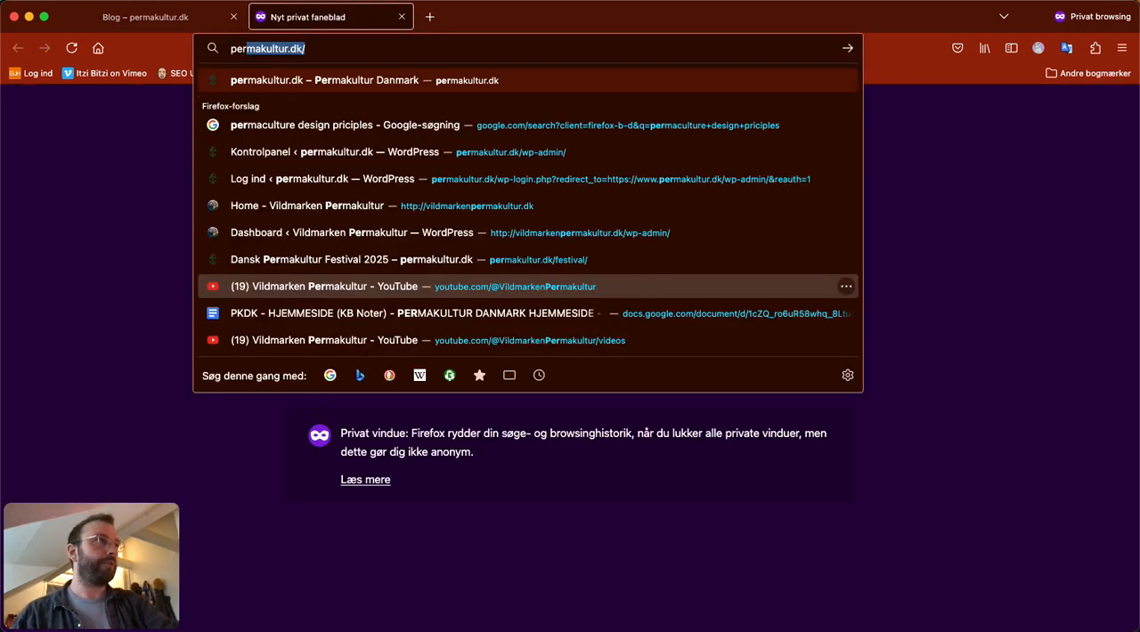
pyautogui.press('Right')
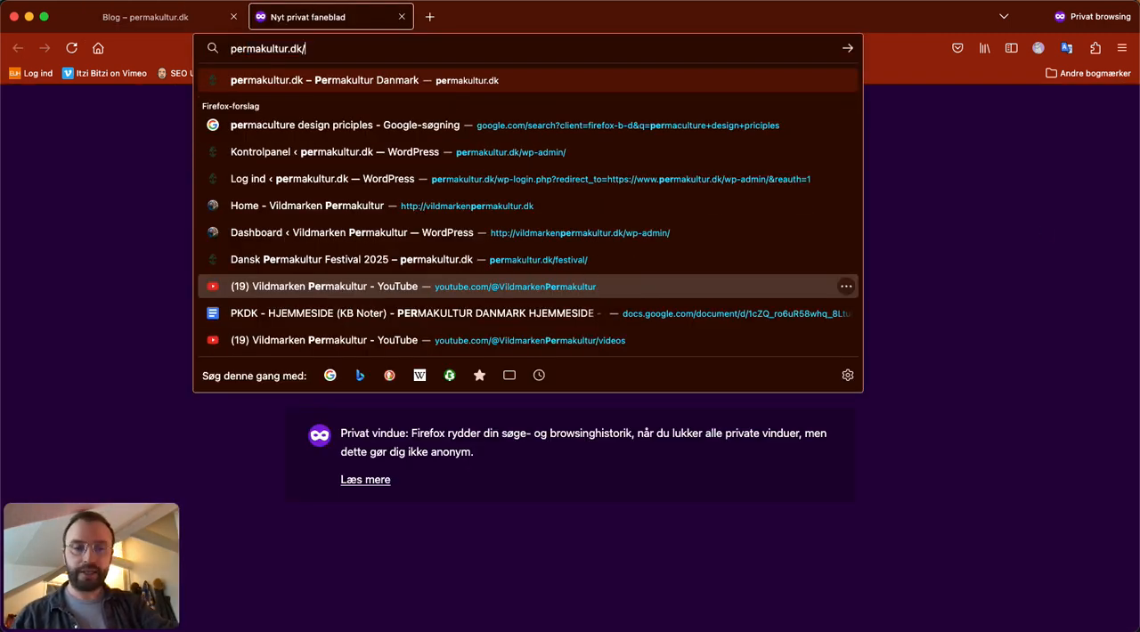
pyautogui.write('wp')
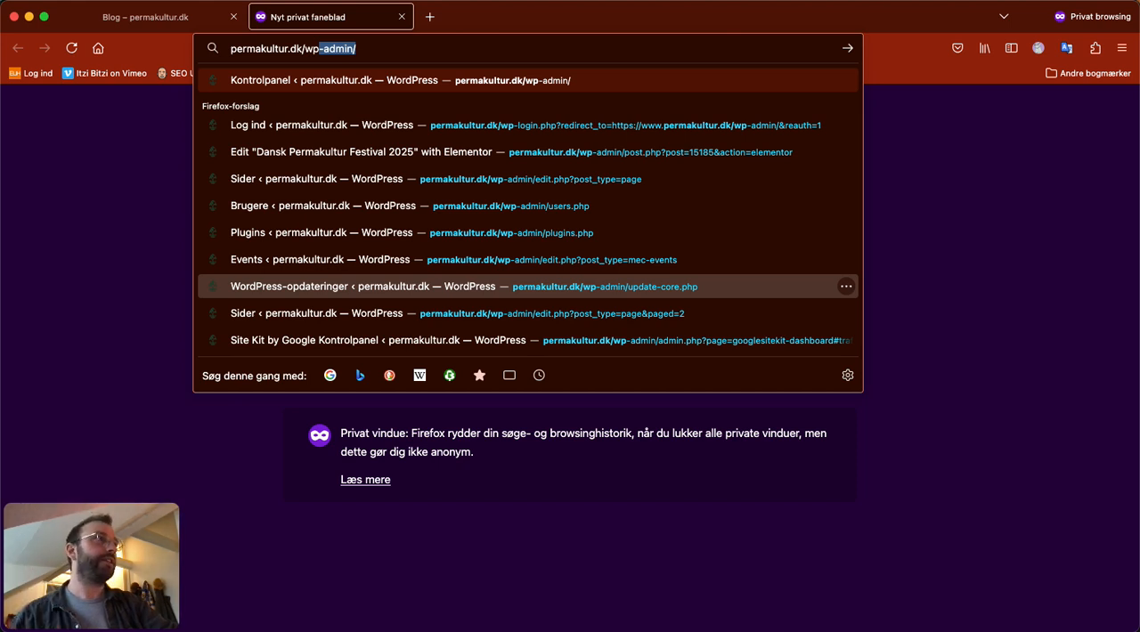
pyautogui.write('-admin/')
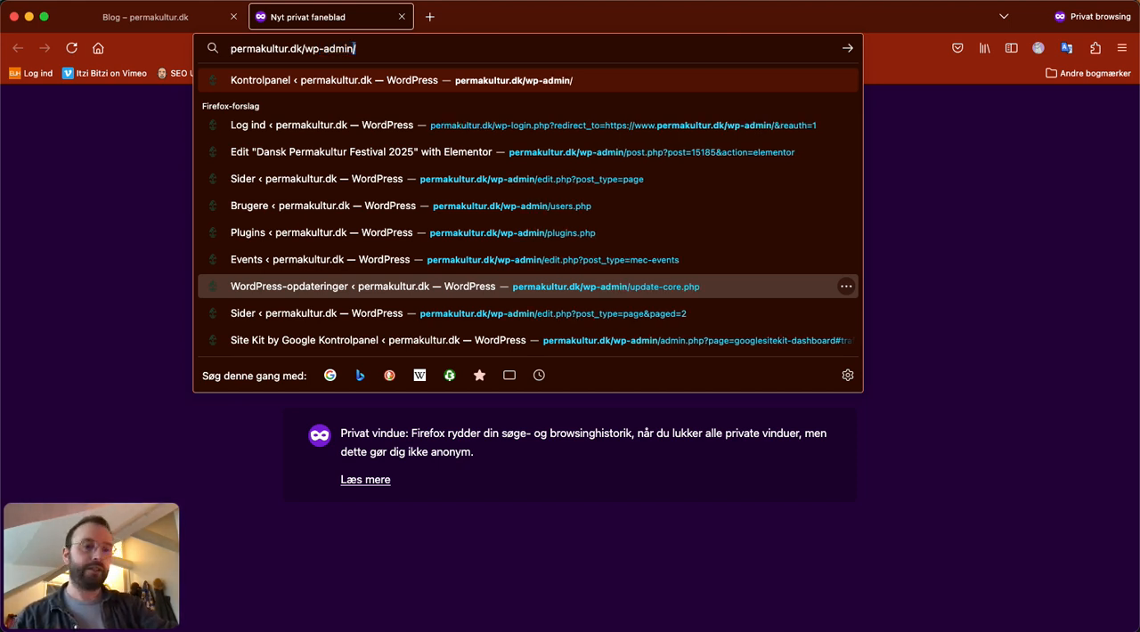
pyautogui.press('Return')
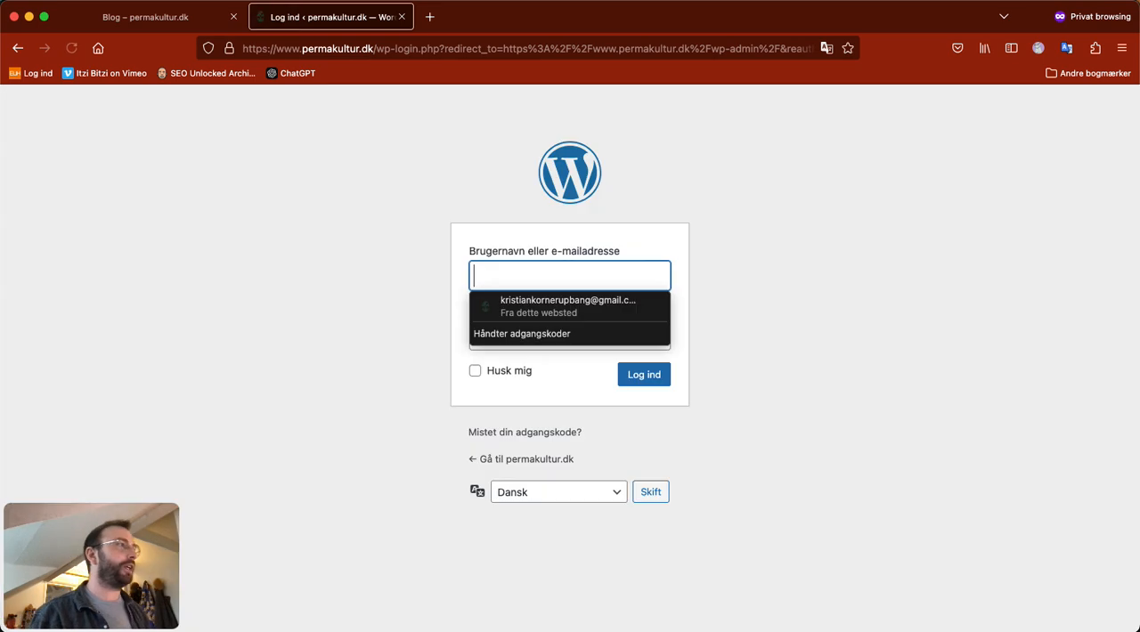
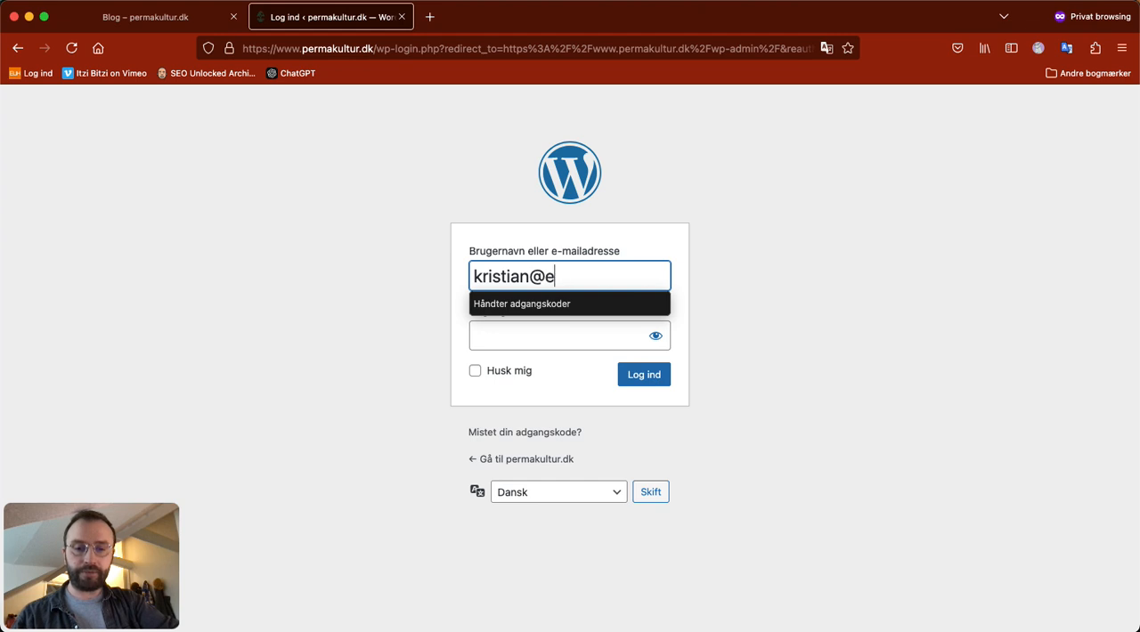
# Step: Log in to WordPress with the account's e-mail address and password
pyautogui.press('Tab')
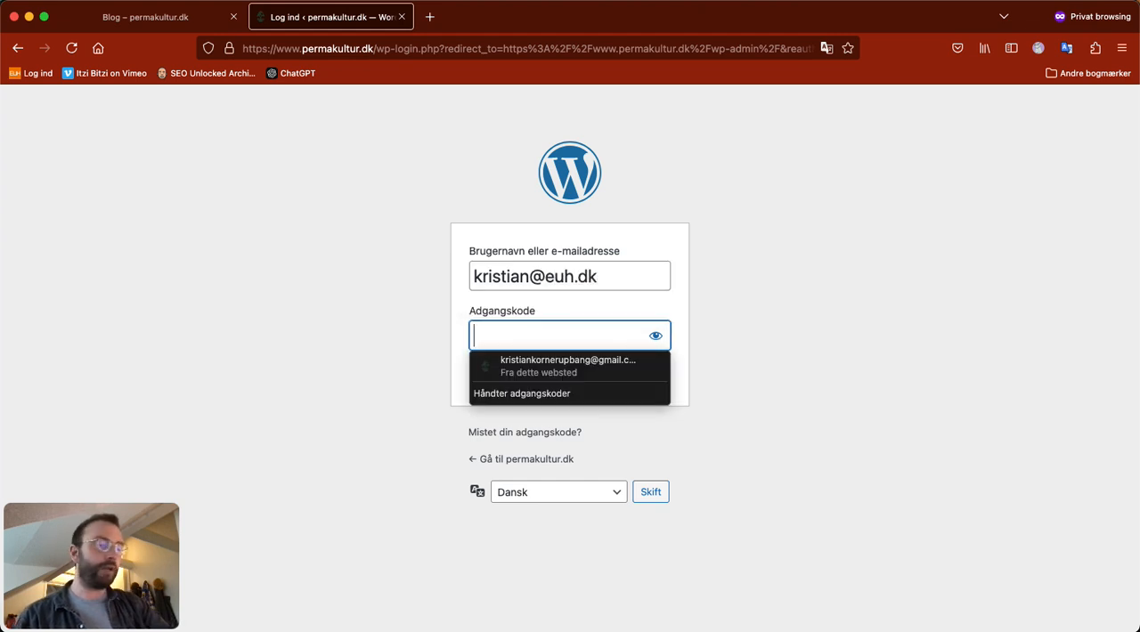
pyautogui.write('********')
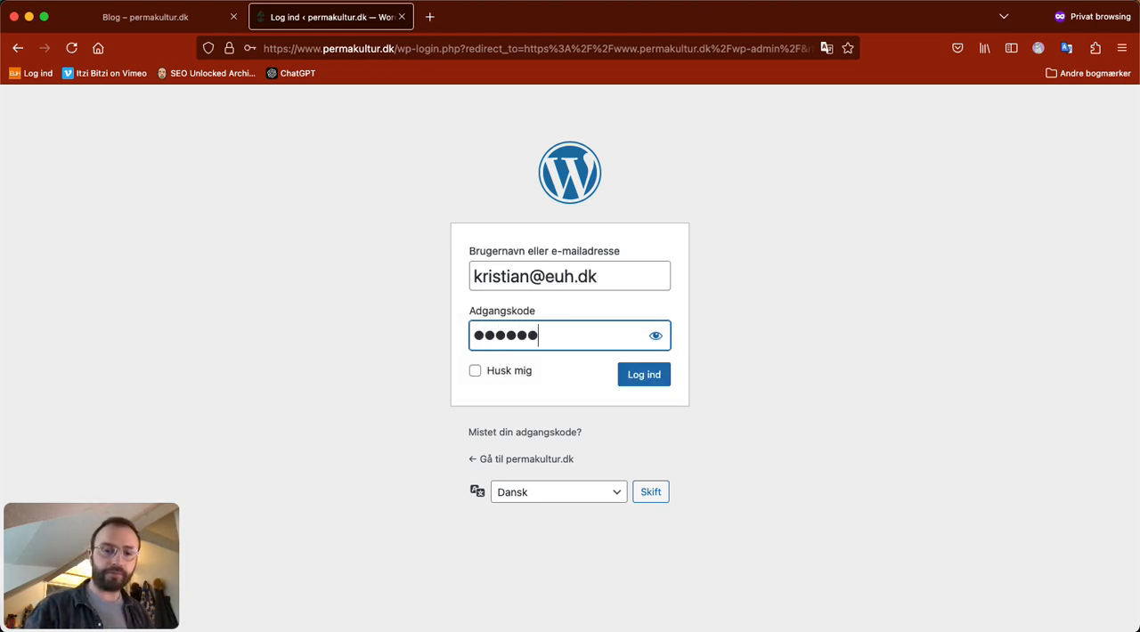
pyautogui.write('*')
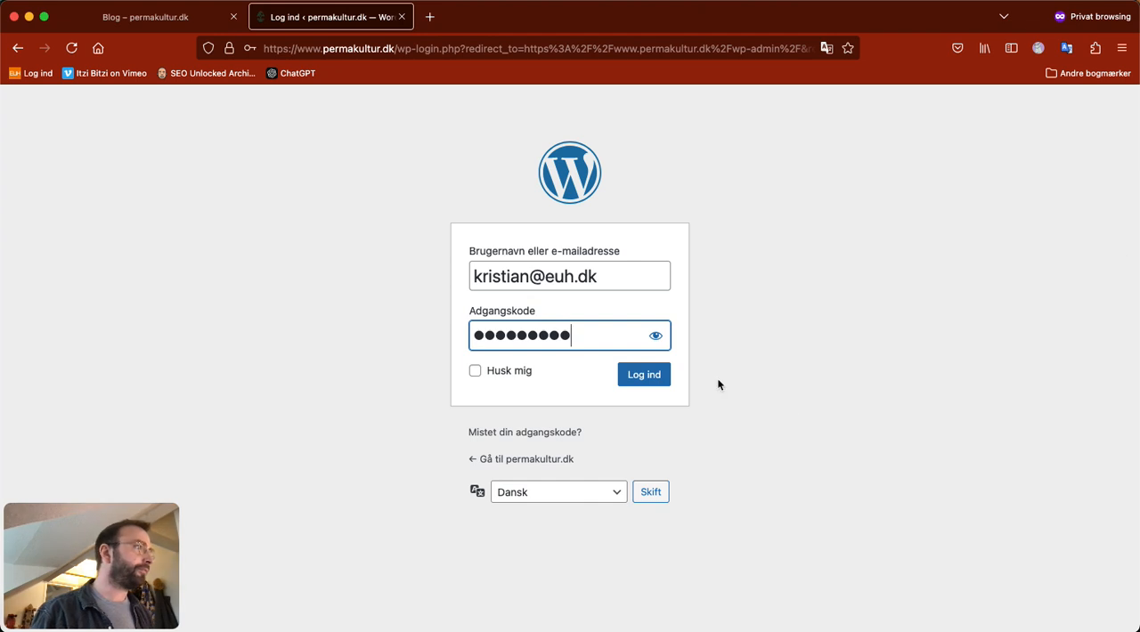
pyautogui.click(634, 375)
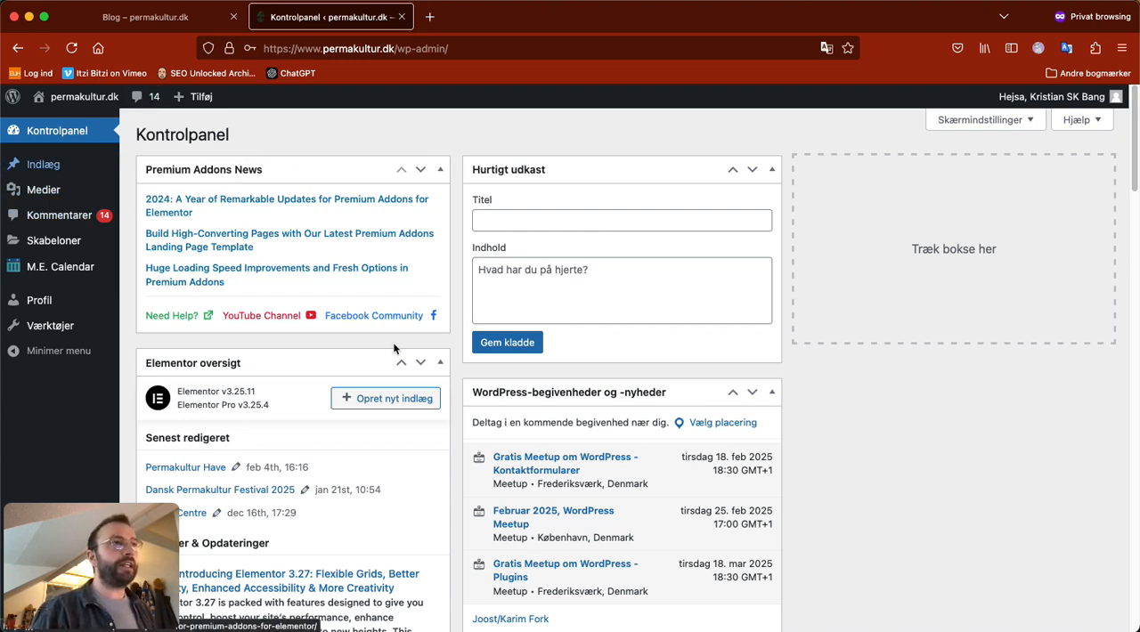
# Step: Open the list of all blog posts under Indlæg and look through the existing entries
pyautogui.moveTo(64, 270)
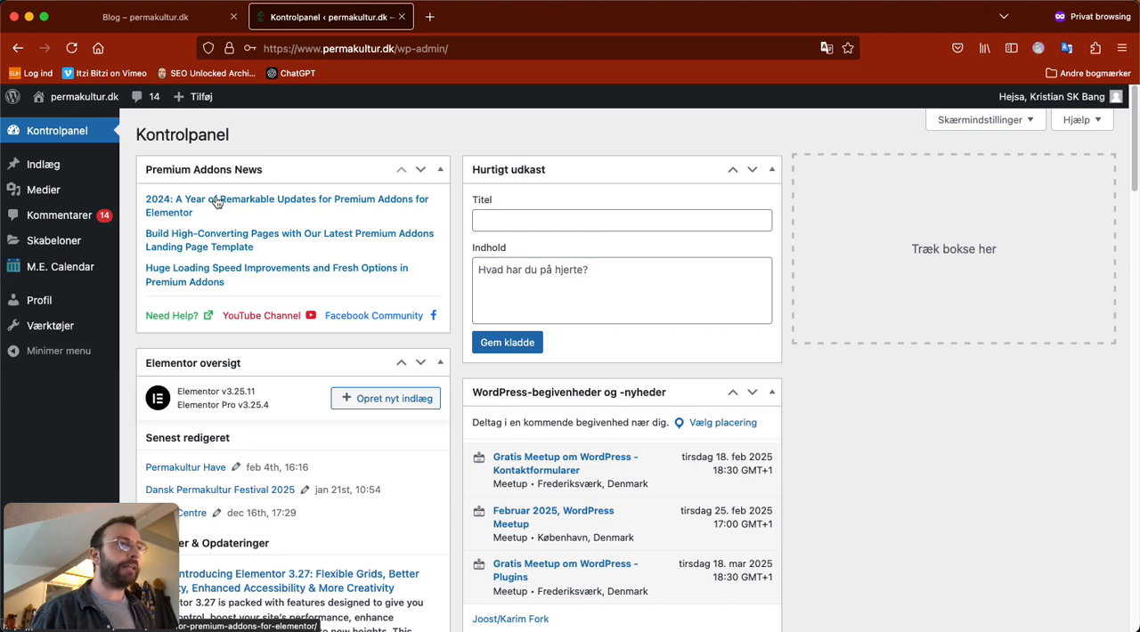
pyautogui.moveTo(75, 172)
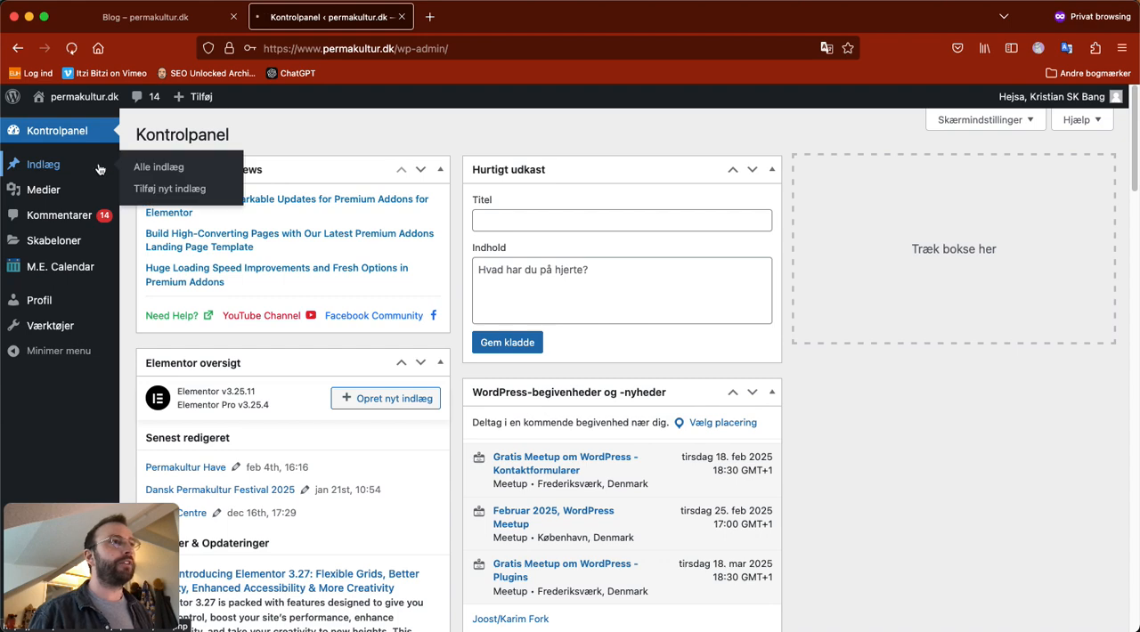
pyautogui.click(61, 166)
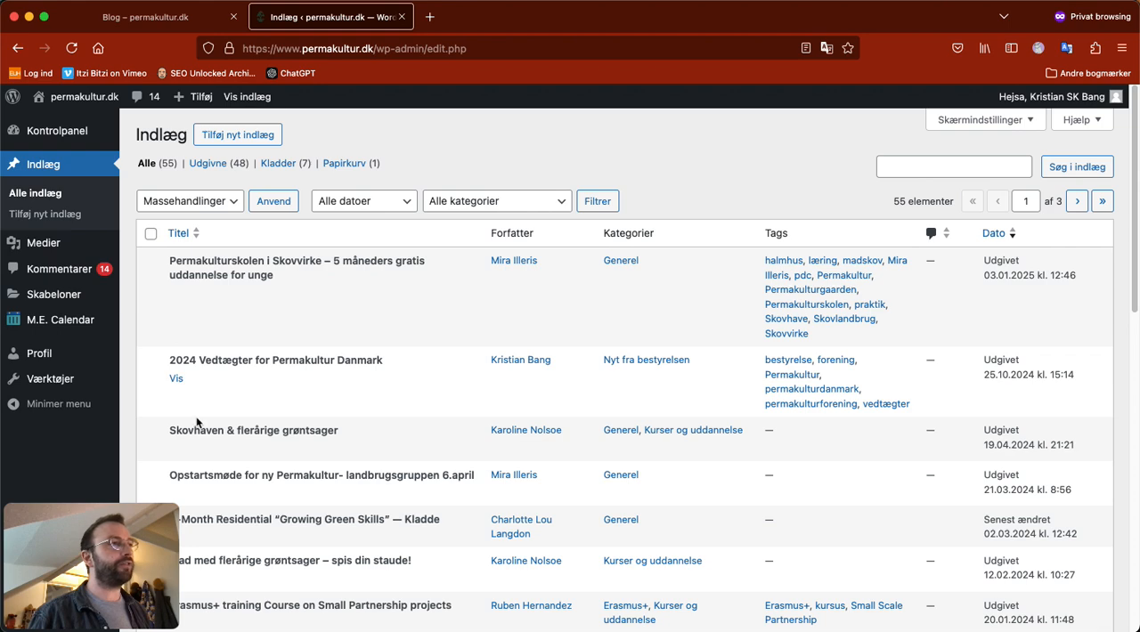
pyautogui.scroll(-3, 378, 505)
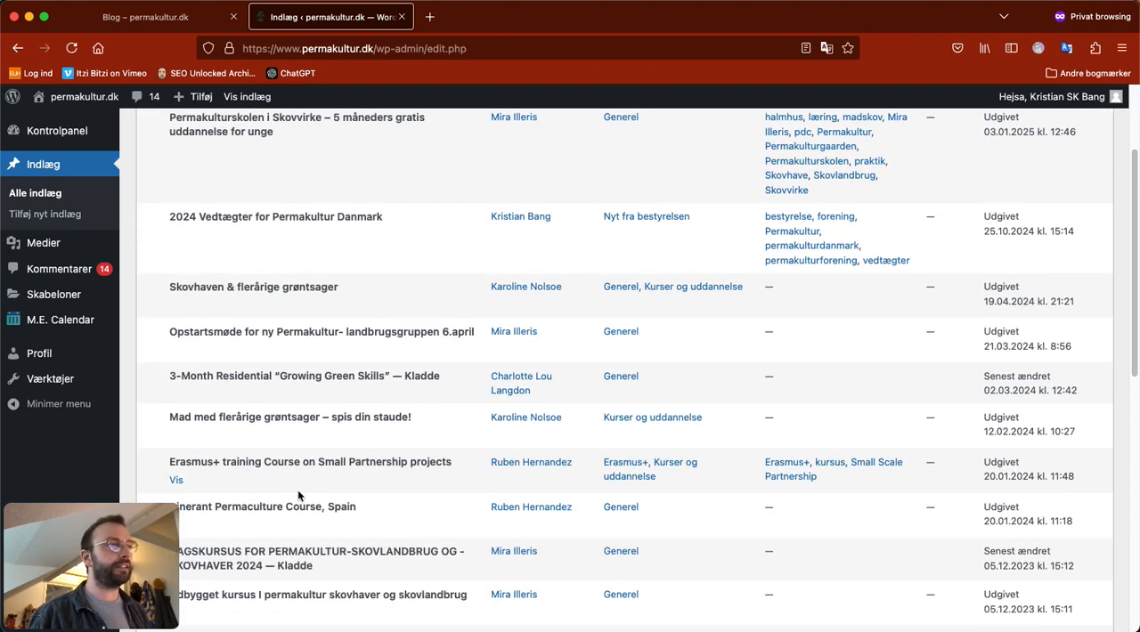
pyautogui.scroll(3, 253, 468)
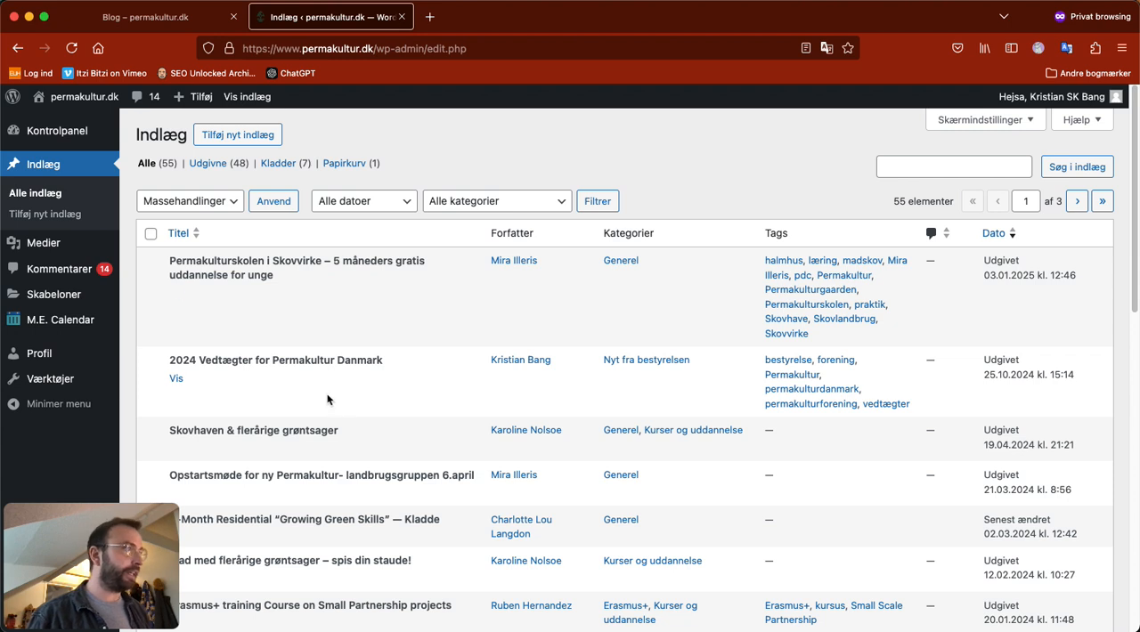
# Step: Create a new post and title it "Salat fra Køge Fælles Jord"
pyautogui.click(225, 142)
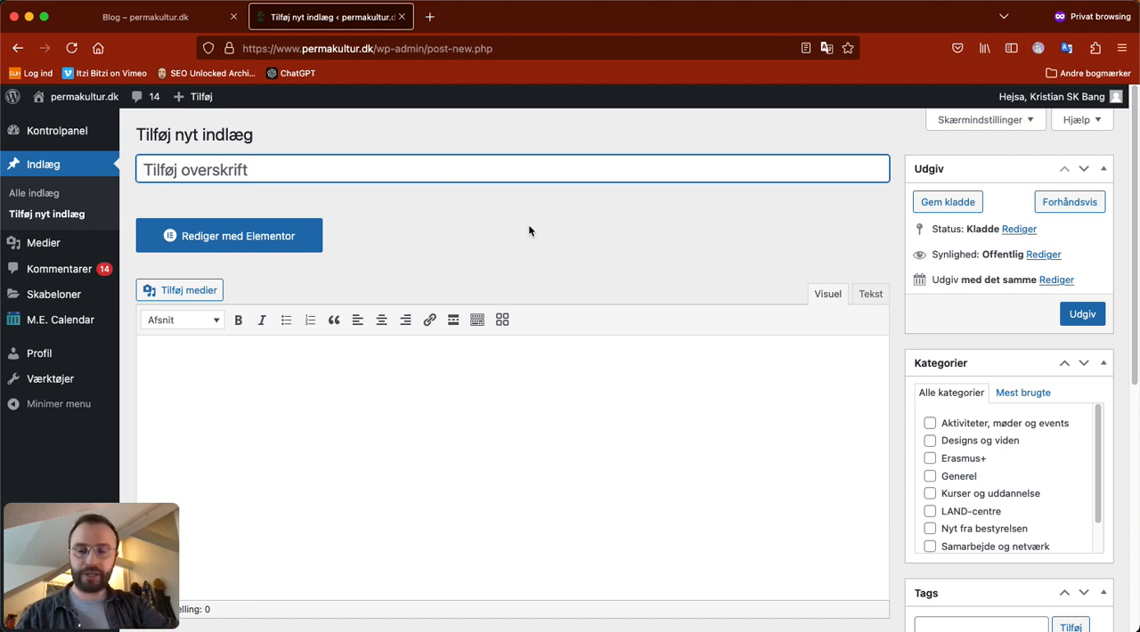
pyautogui.write('Salat')
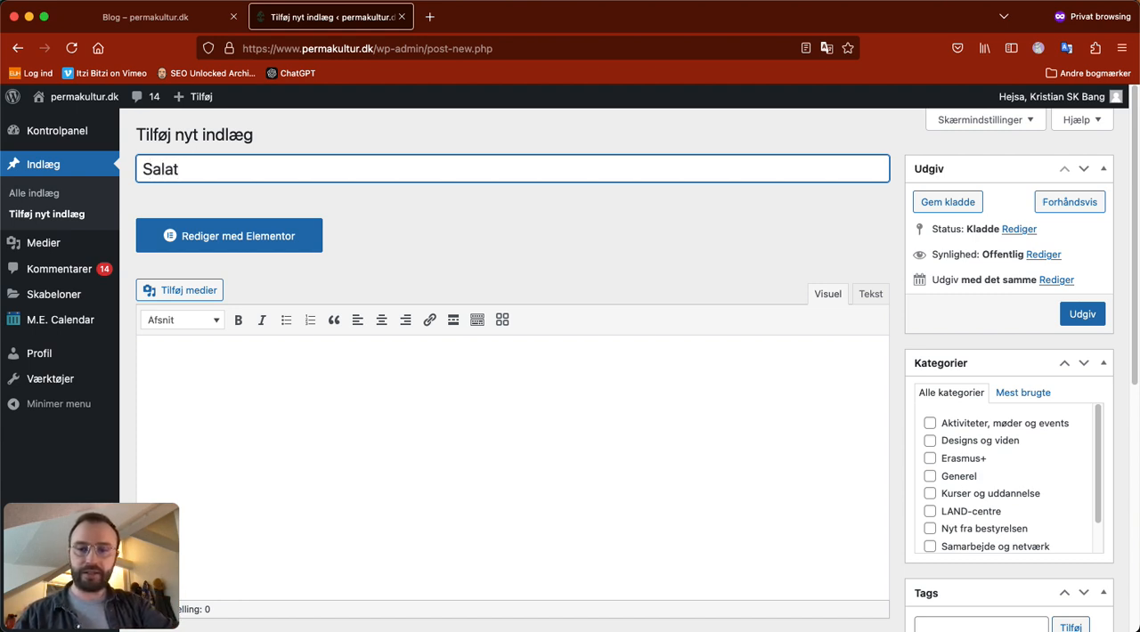
pyautogui.write(' fra Kø')
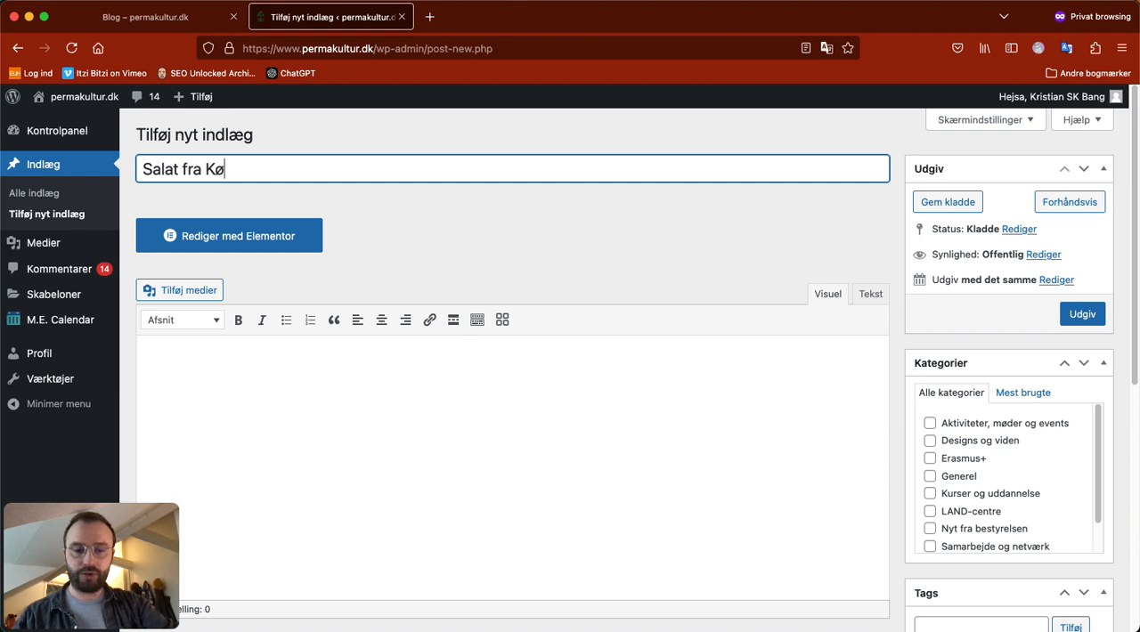
pyautogui.write('ge Fø')
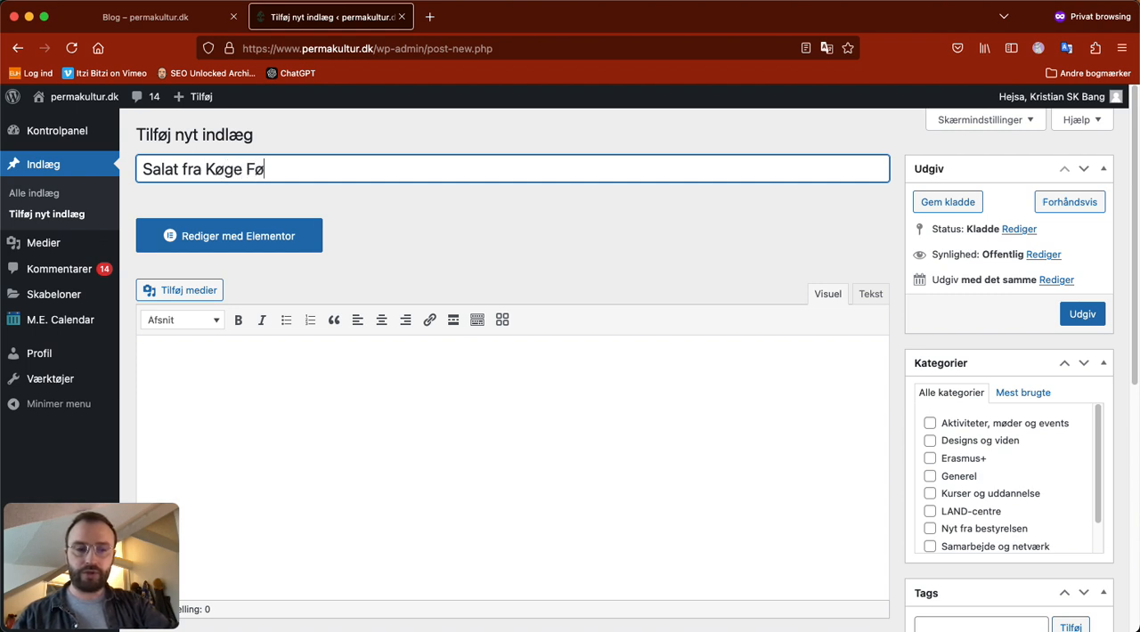
pyautogui.press('BackSpace')
pyautogui.write('ælles Jord')
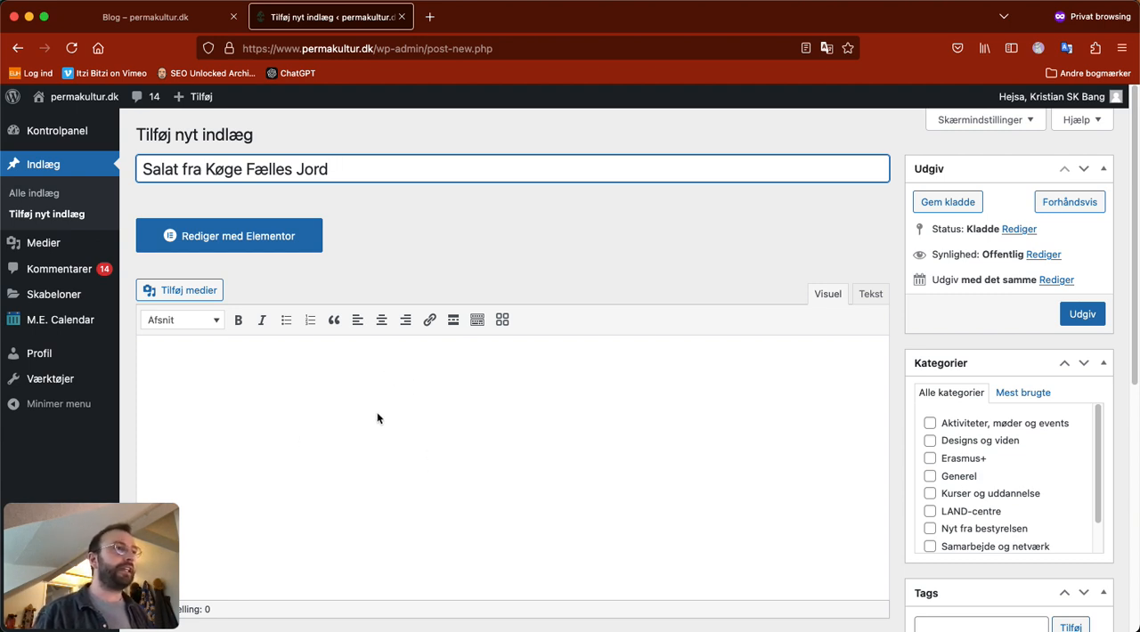
# Step: Look over the new post's content area and settings, comparing them with the images and texts of the post cards on the blog page
pyautogui.scroll(-1, 356, 427)
pyautogui.click(219, 358)
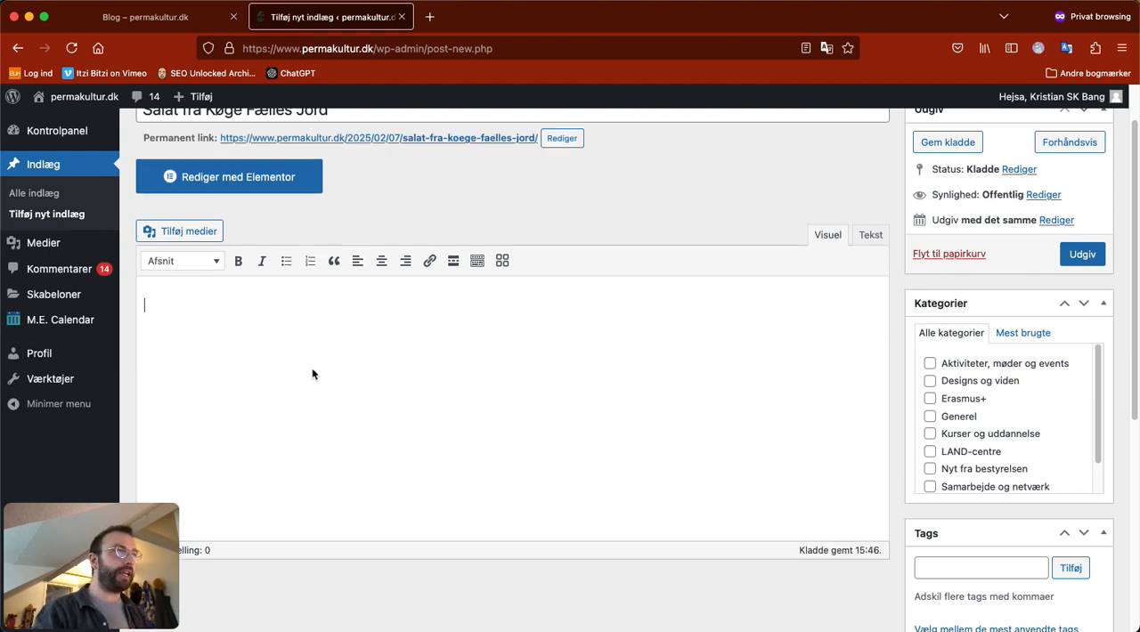
pyautogui.scroll(-2, 317, 374)
pyautogui.scroll(2, 387, 356)
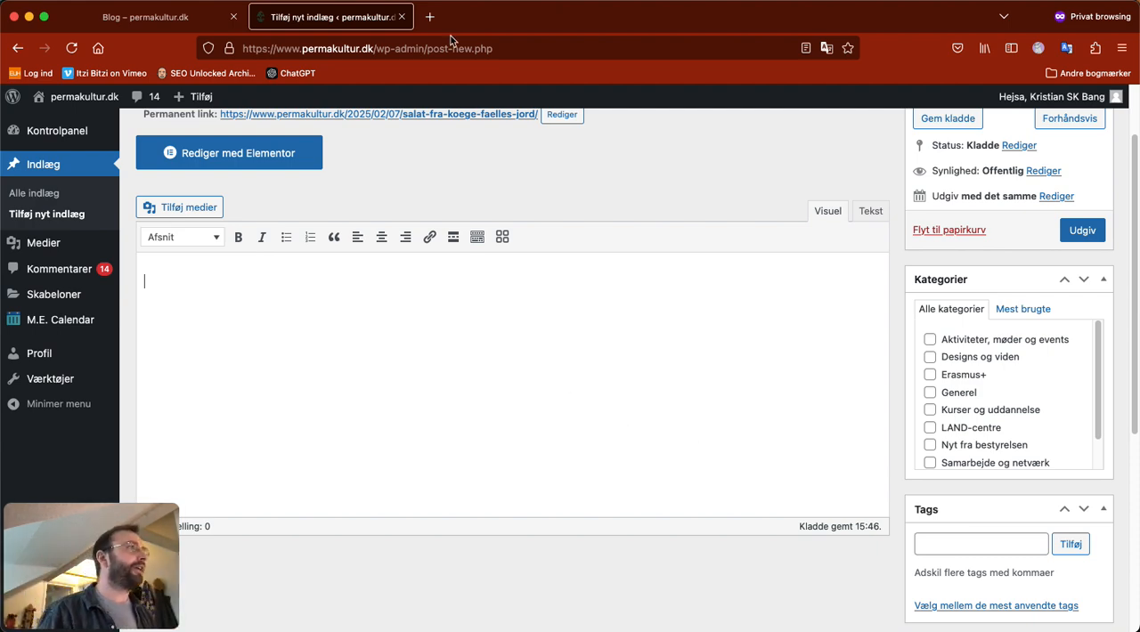
pyautogui.click(147, 16)
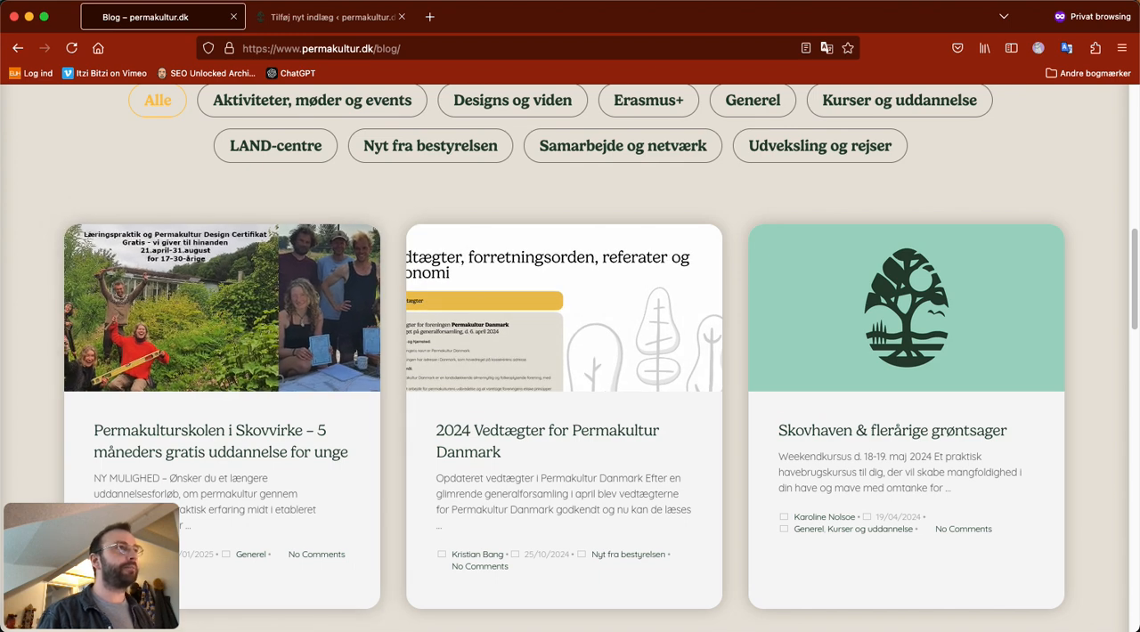
pyautogui.click(327, 16)
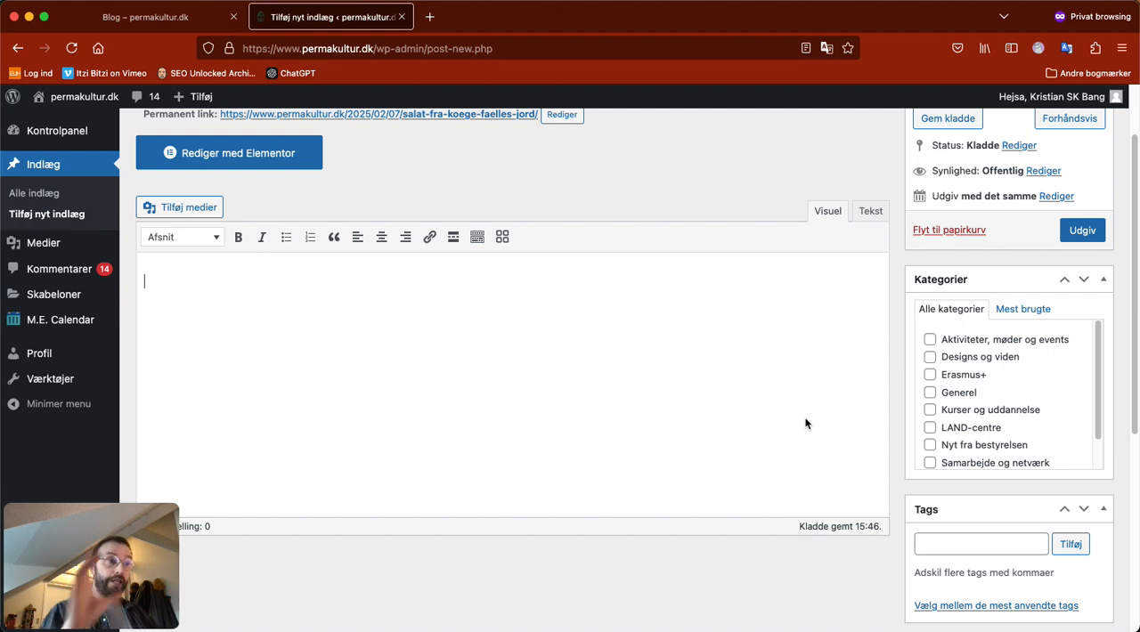
pyautogui.click(152, 17)
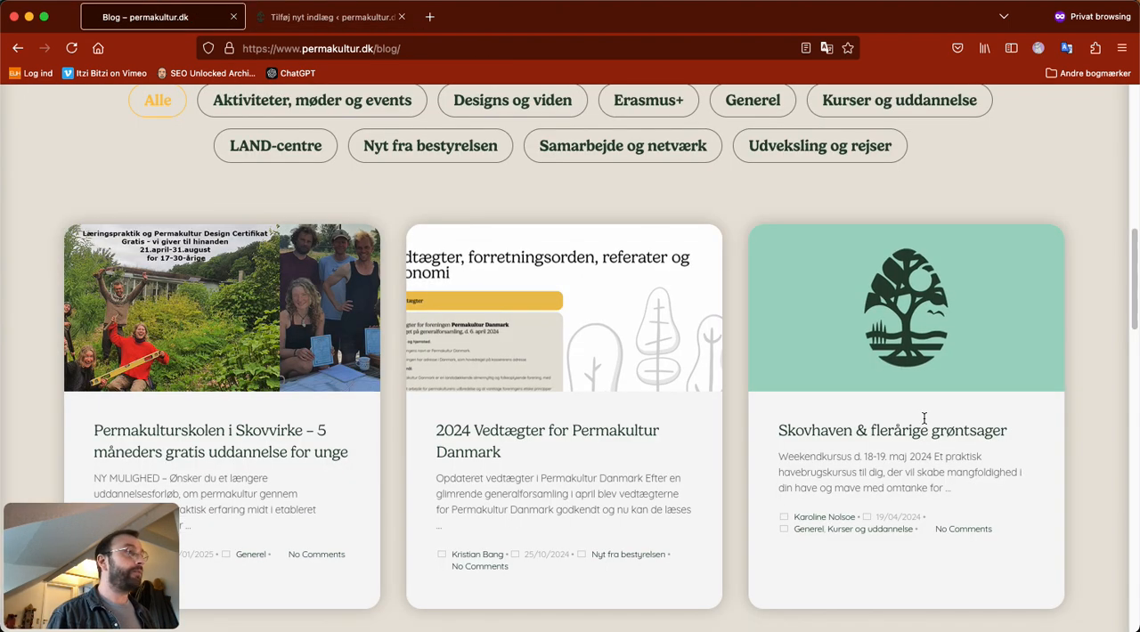
pyautogui.hotkey('ctrl', 'Tab')
# Step: Start choosing the post's featured image (Udvalgt billede) and open the file chooser for uploading from the computer
pyautogui.scroll(-8, 971, 483)
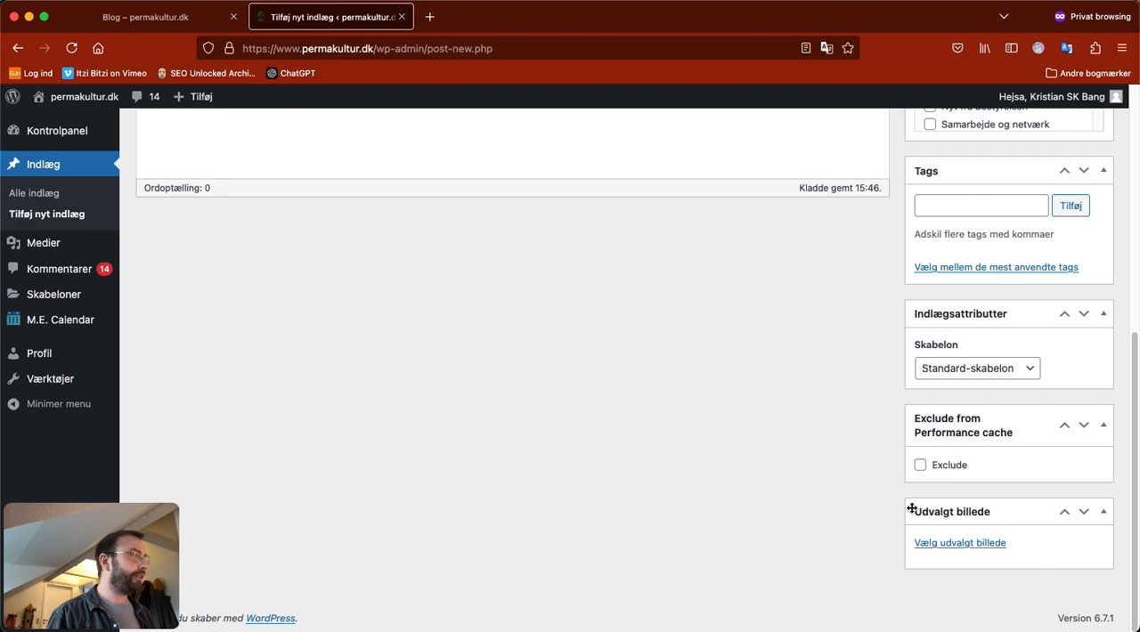
pyautogui.click(926, 544)
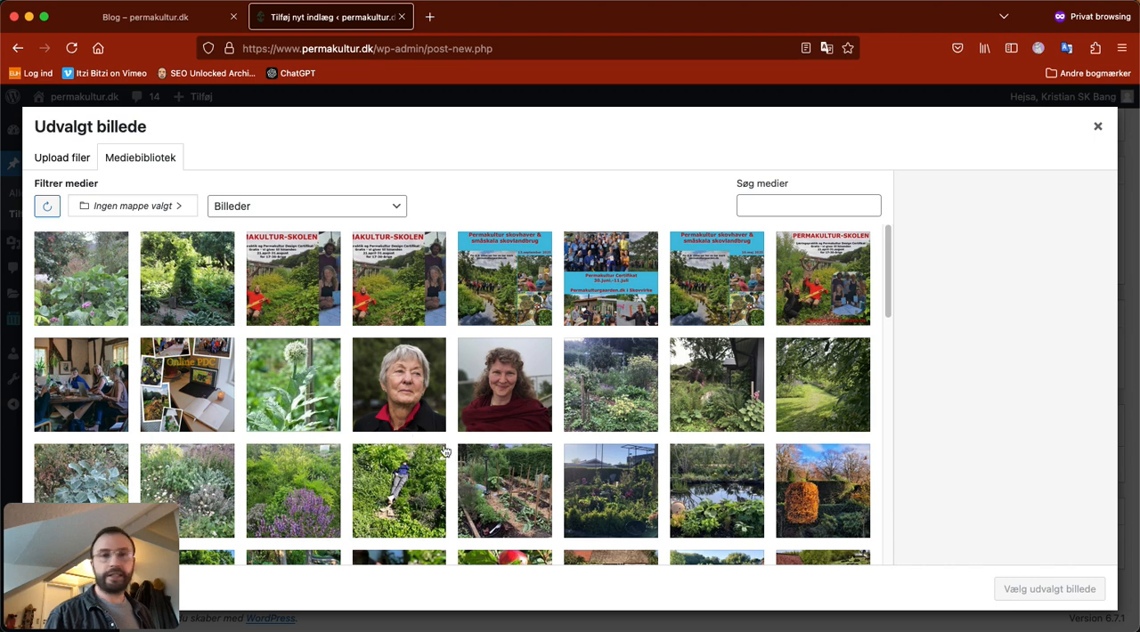
pyautogui.click(55, 162)
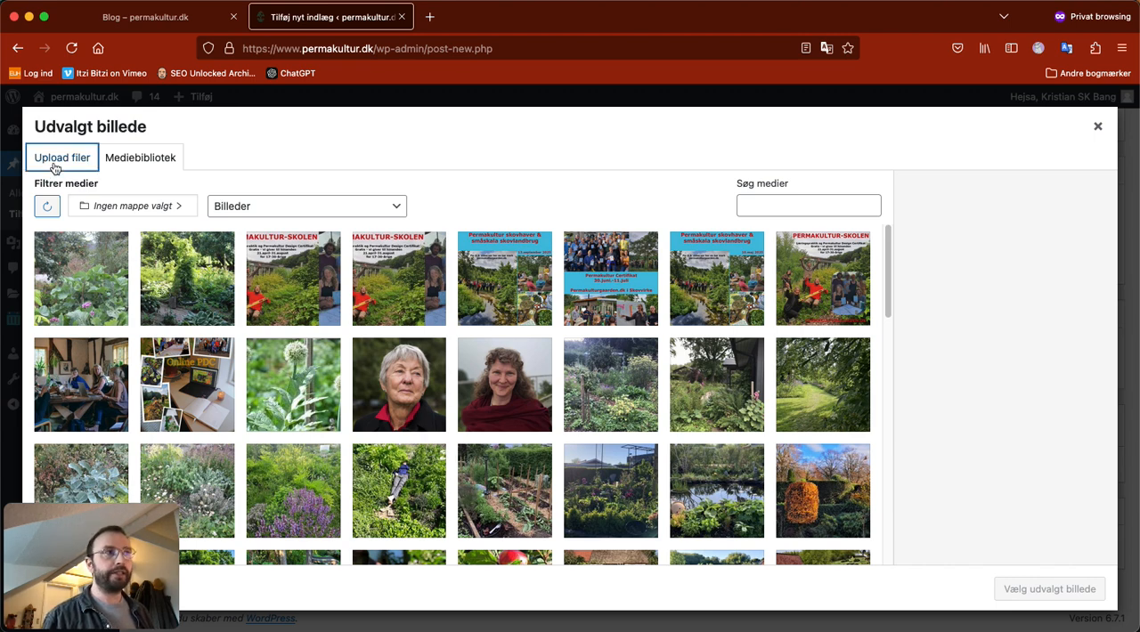
pyautogui.click(581, 374)
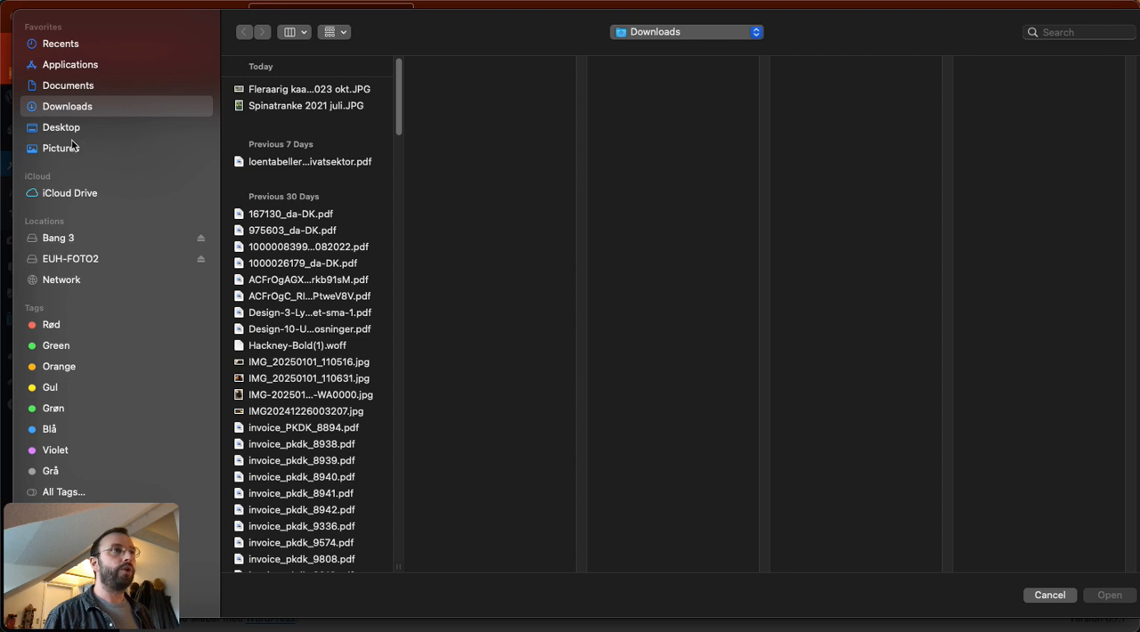
# Step: Upload the images Planter, Radisse kniv and Salat from the Desktop folder to the media library
pyautogui.click(62, 129)
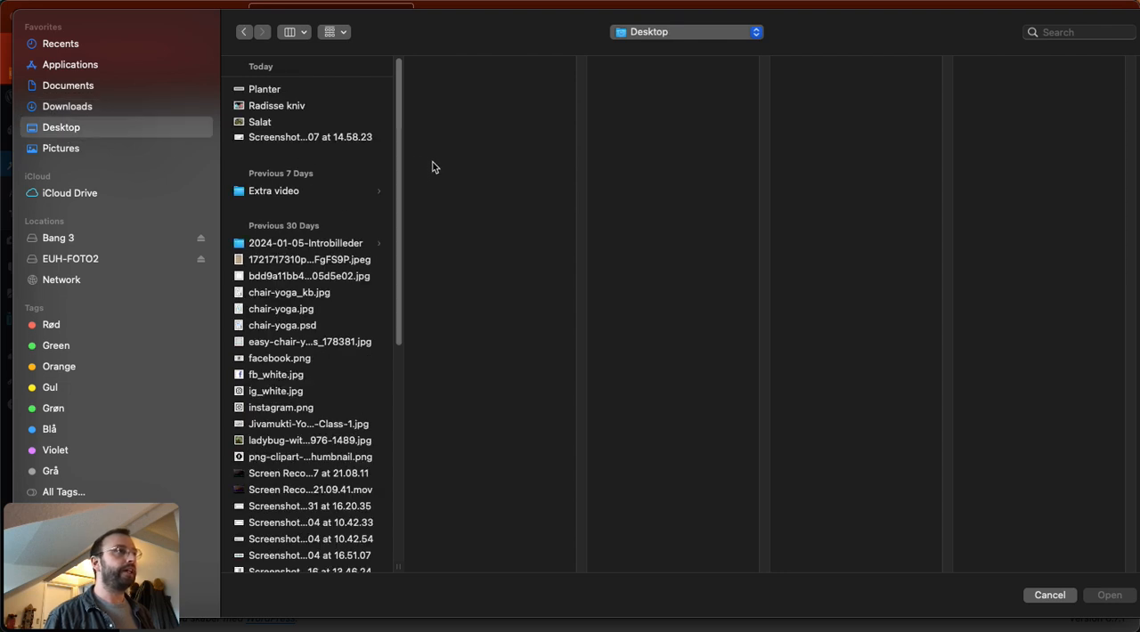
pyautogui.click(260, 122)
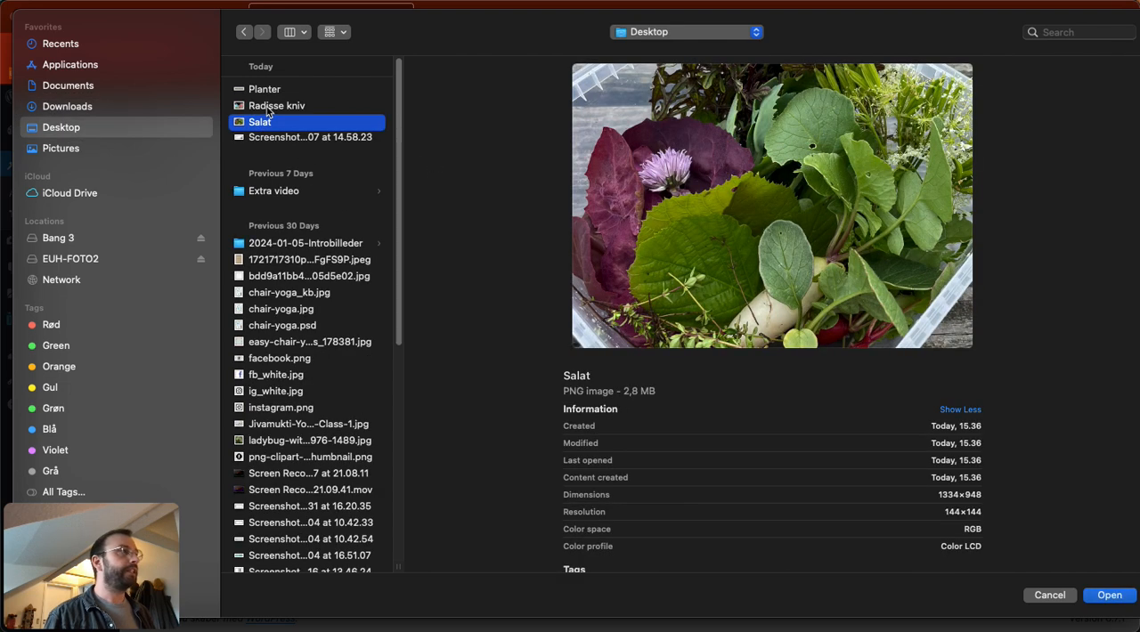
pyautogui.click(267, 108)
pyautogui.click(258, 124)
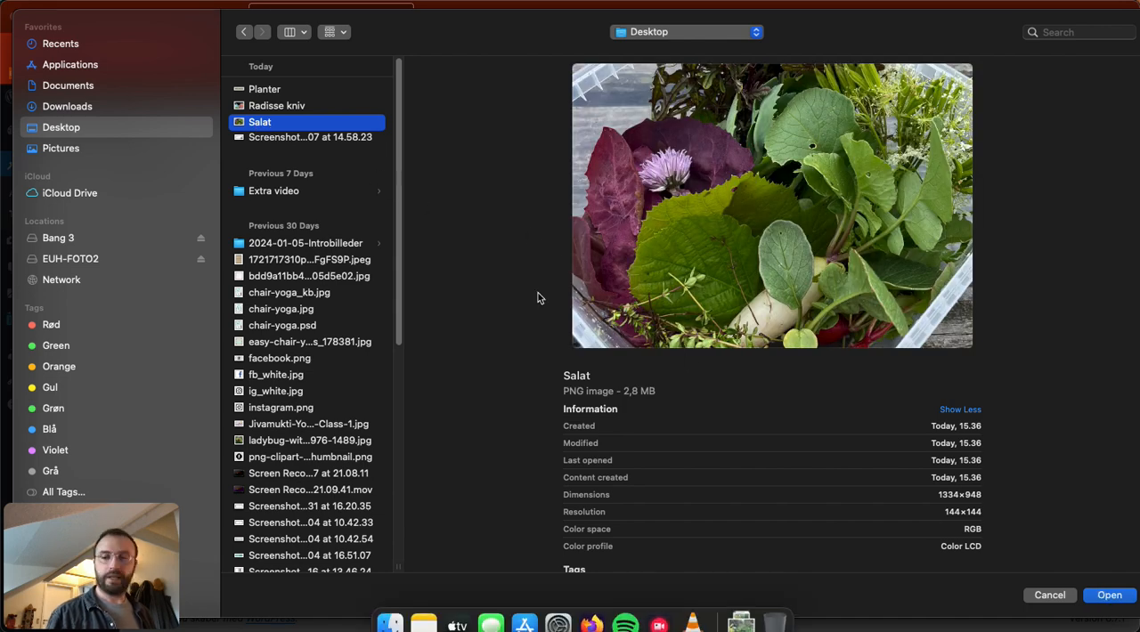
pyautogui.keyDown('shift'); pyautogui.click(267, 89); pyautogui.keyUp('shift')
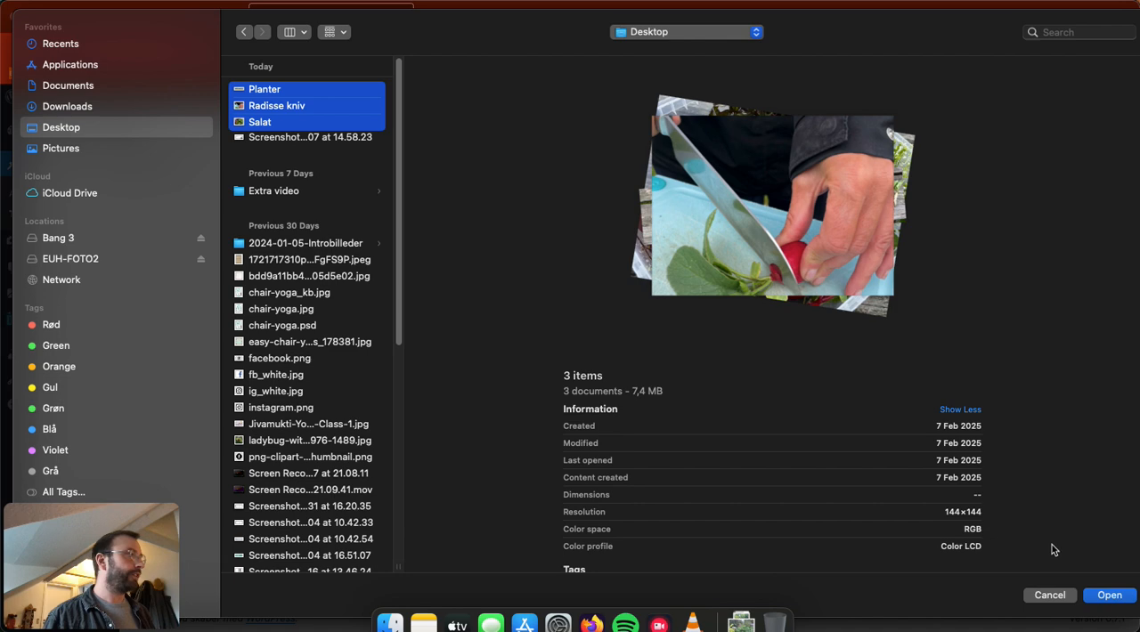
pyautogui.click(1113, 597)
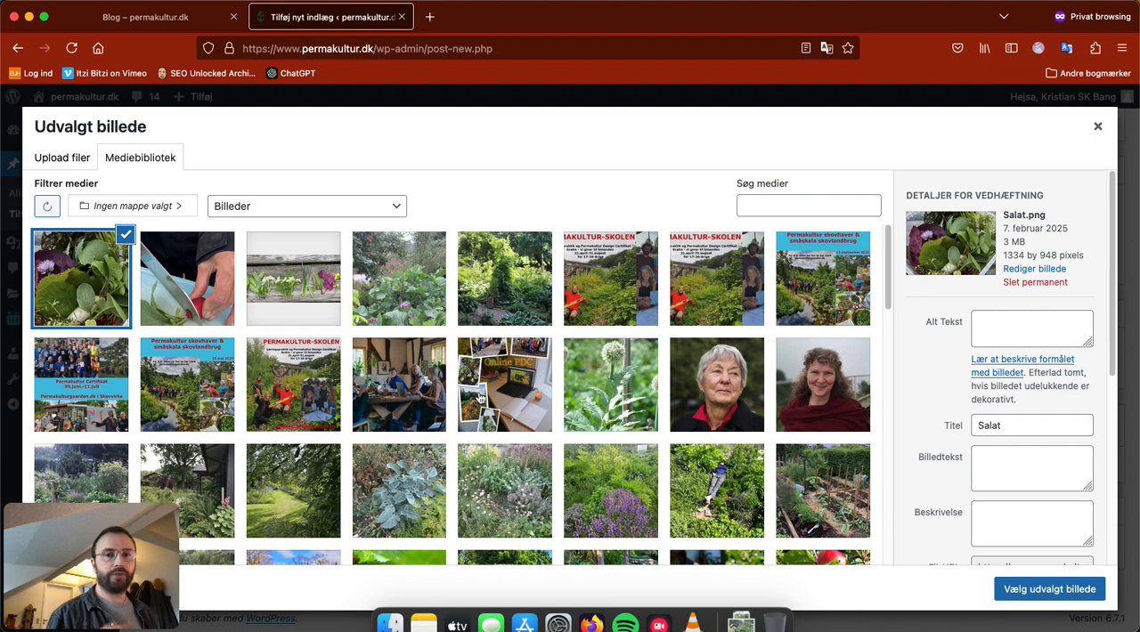
# Step: Examine the attachment details of Salat.png, including its caption (Billedtekst) and description (Beskrivelse) fields
pyautogui.scroll(-1, 921, 387)
pyautogui.scroll(-2, 917, 378)
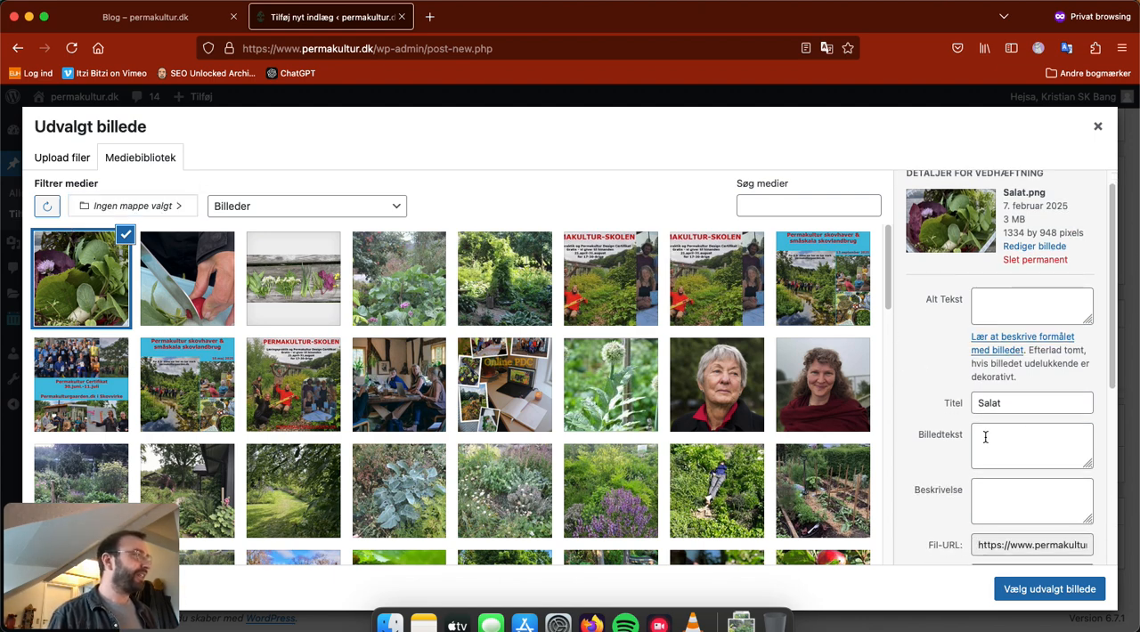
pyautogui.click(1028, 454)
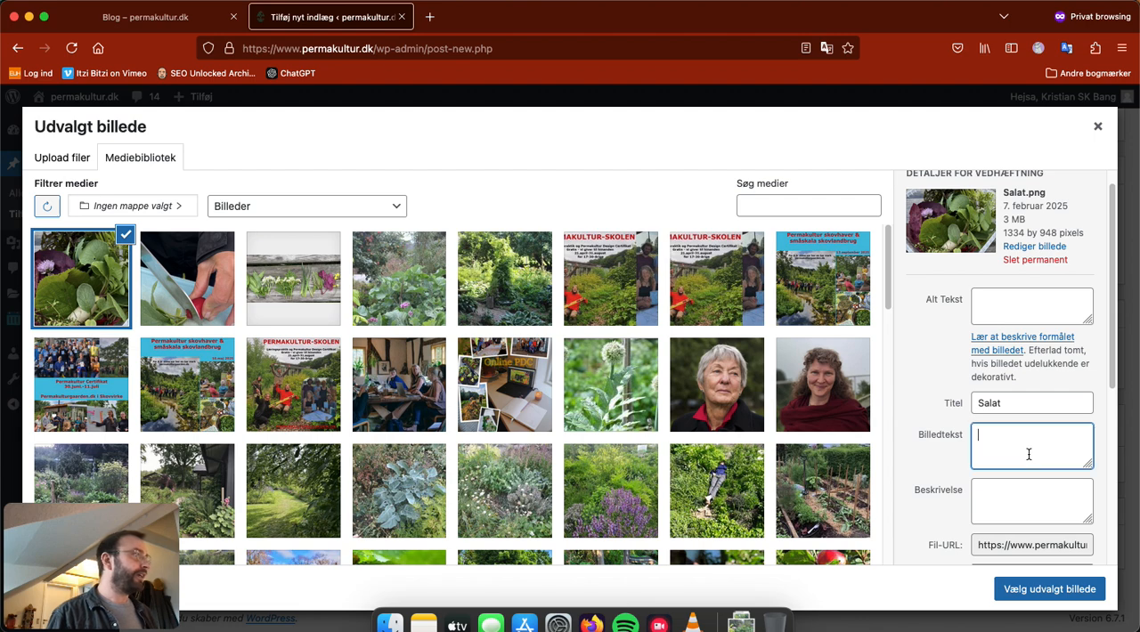
pyautogui.click(1020, 499)
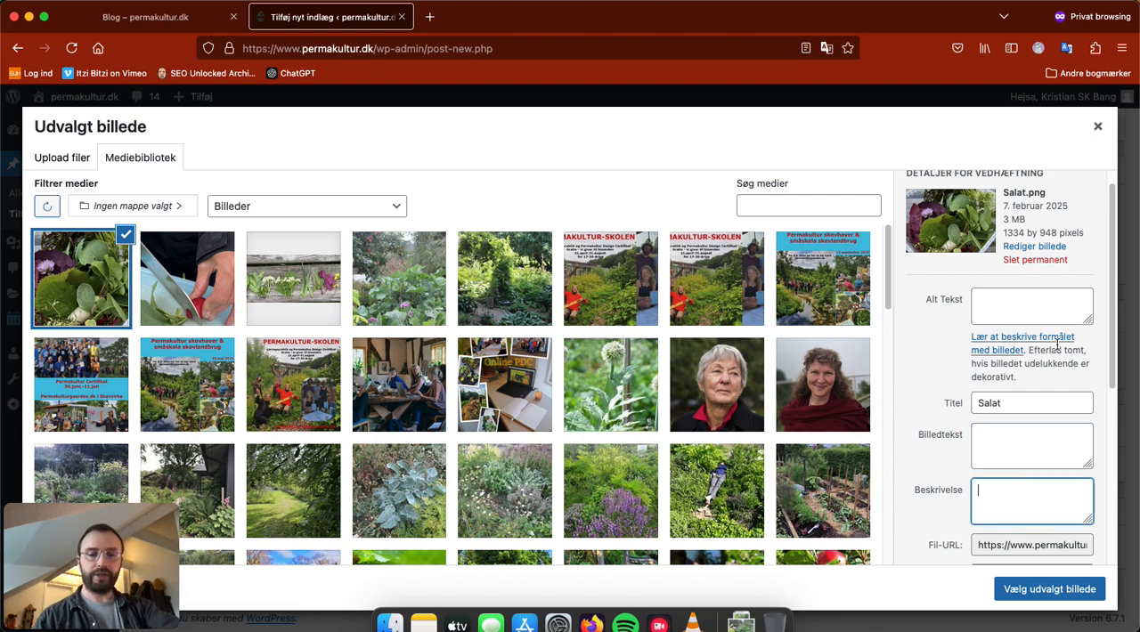
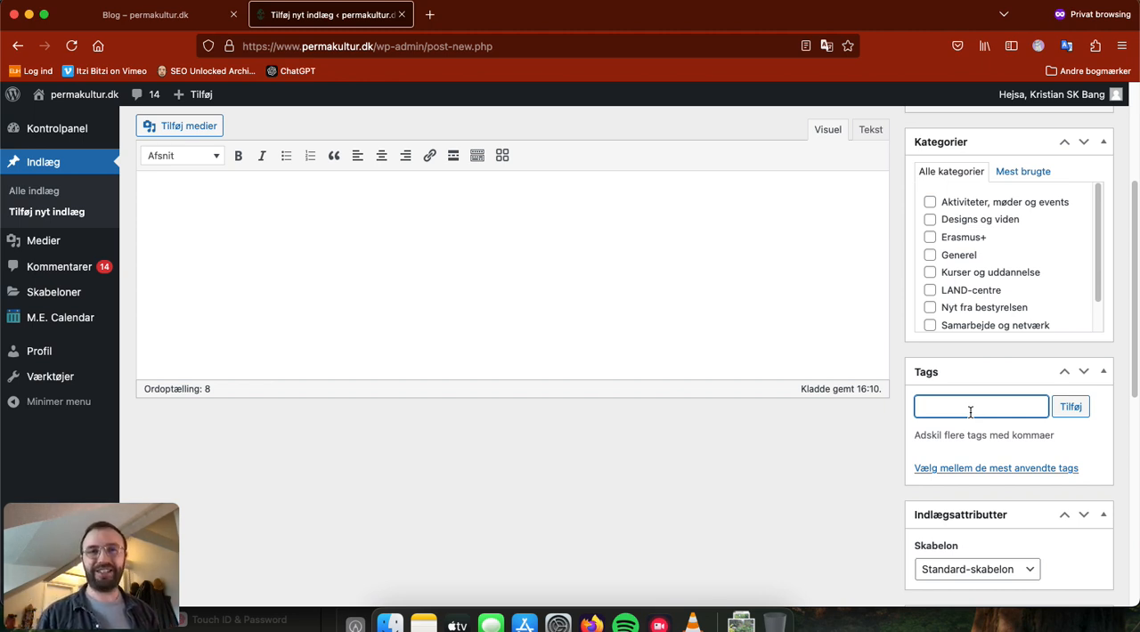
# Step: Add the tags opskrift, permakultur, økologisk, salat and salatopskrift to the post
pyautogui.write('op')
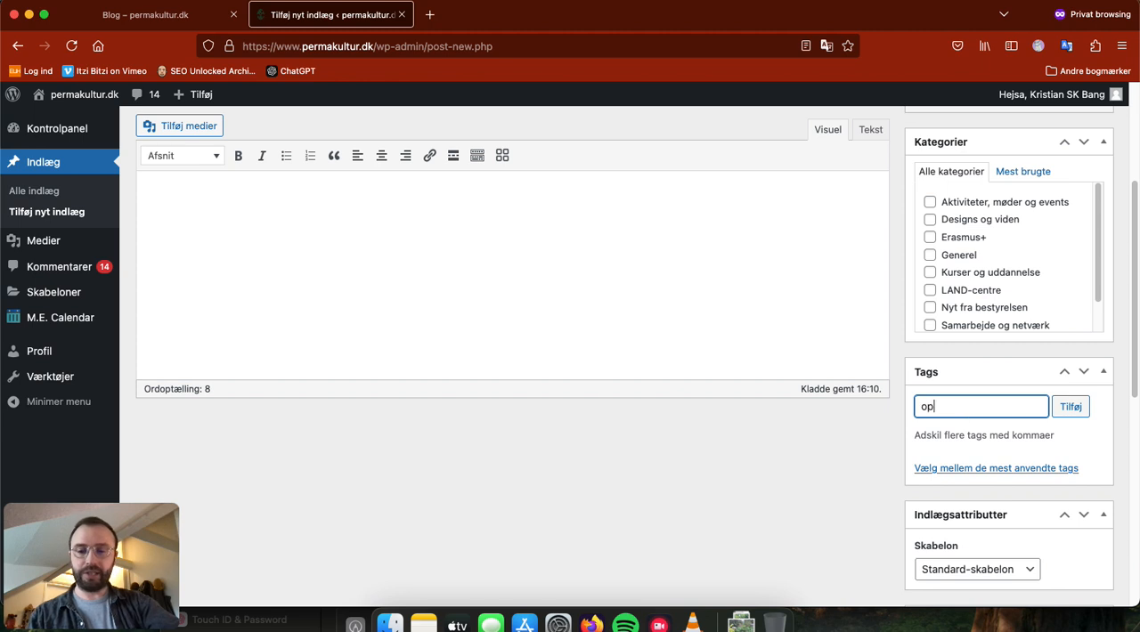
pyautogui.write('skrift,')
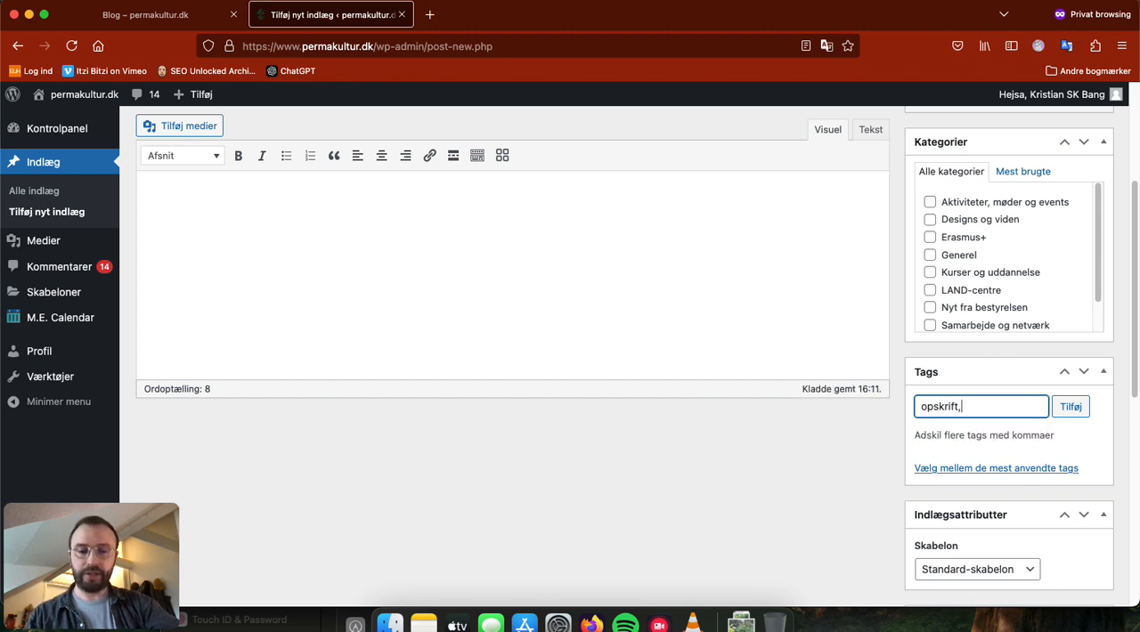
pyautogui.write('permakultur,økolog')
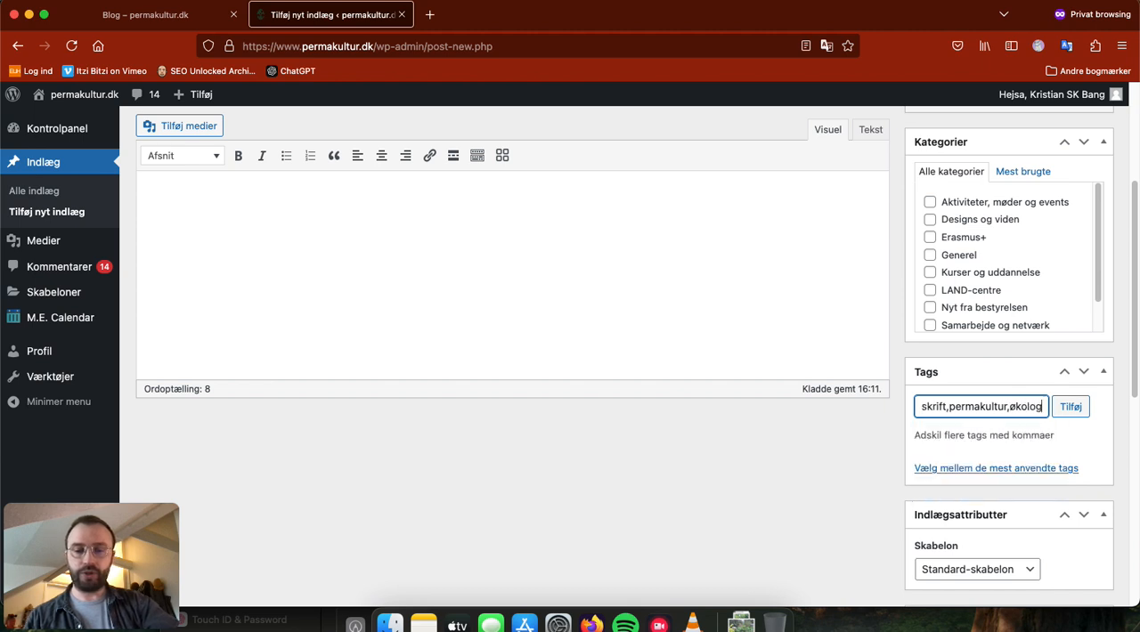
pyautogui.write('isk,')
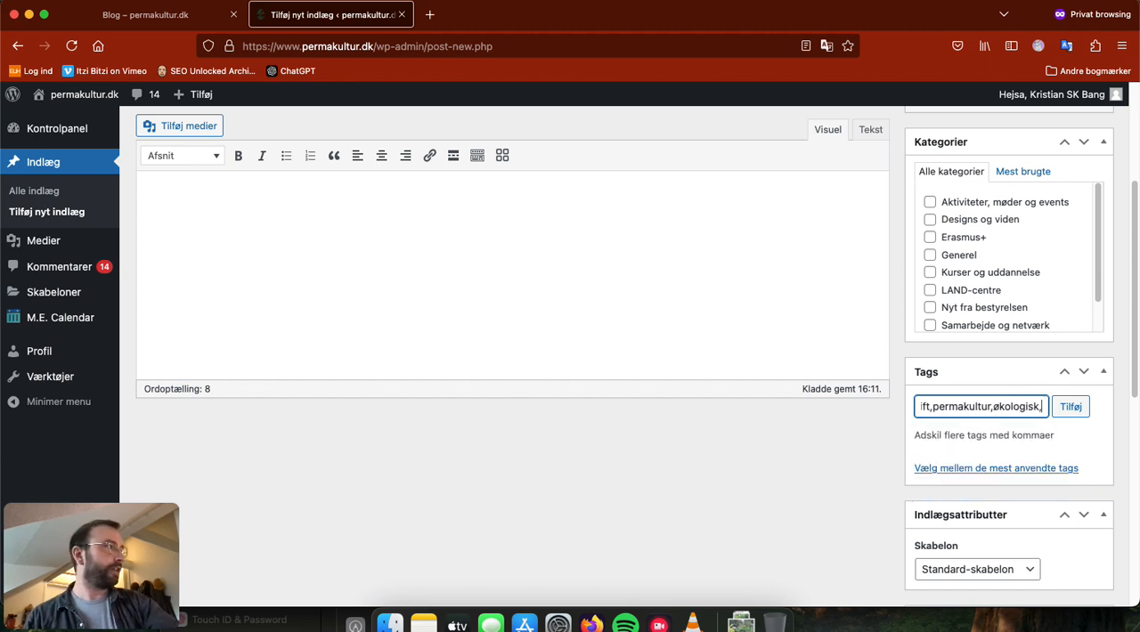
pyautogui.write('salat')
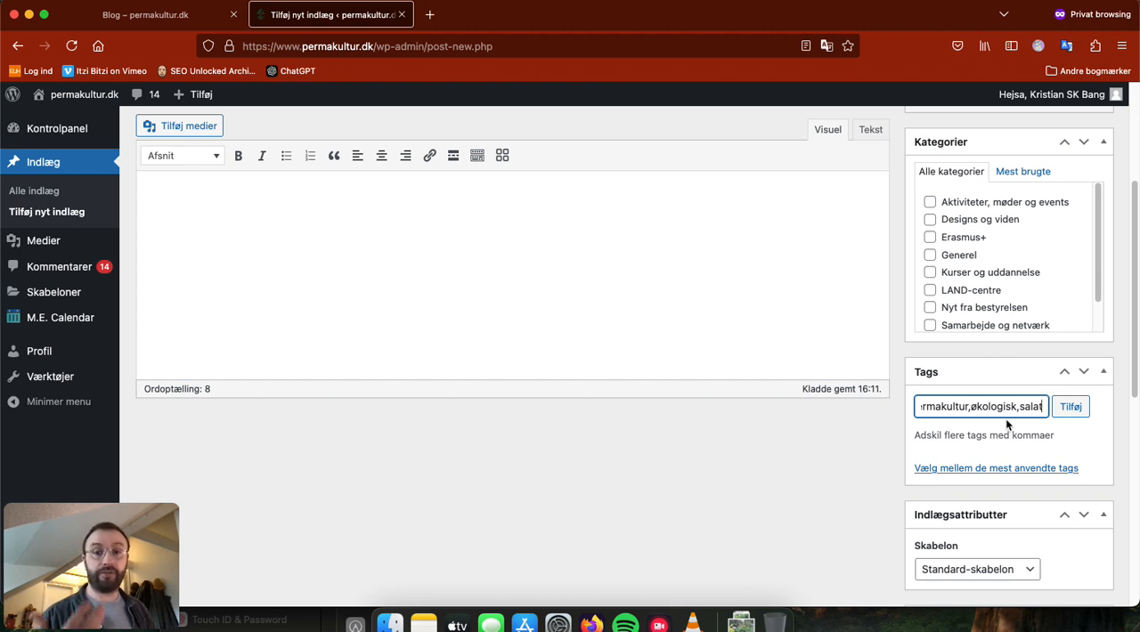
pyautogui.write(',salatop')
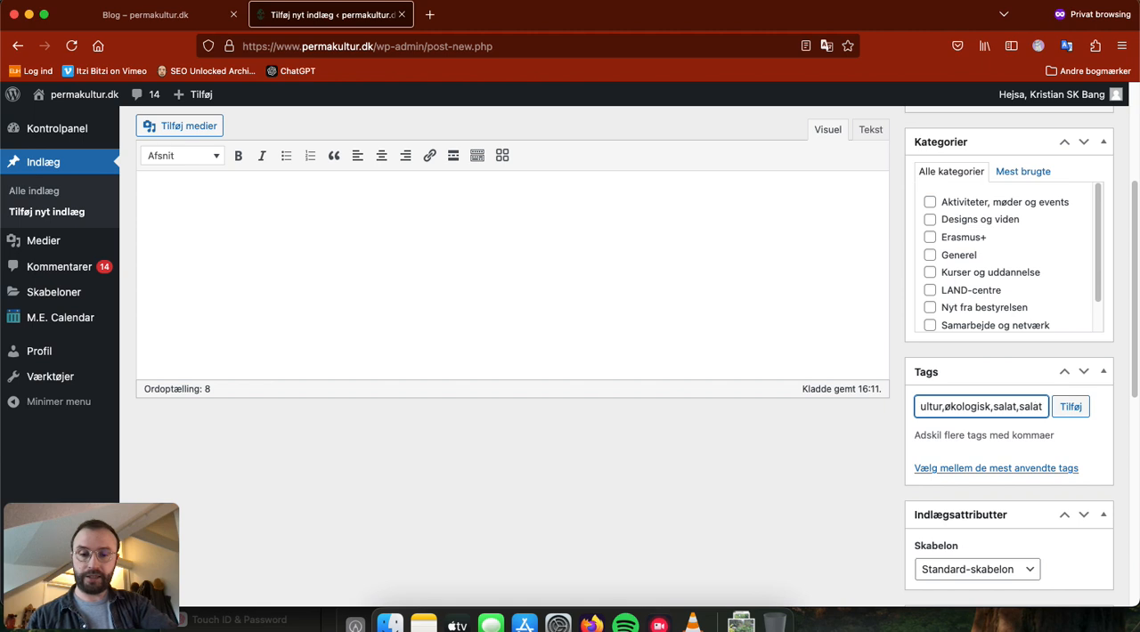
pyautogui.write('skrift')
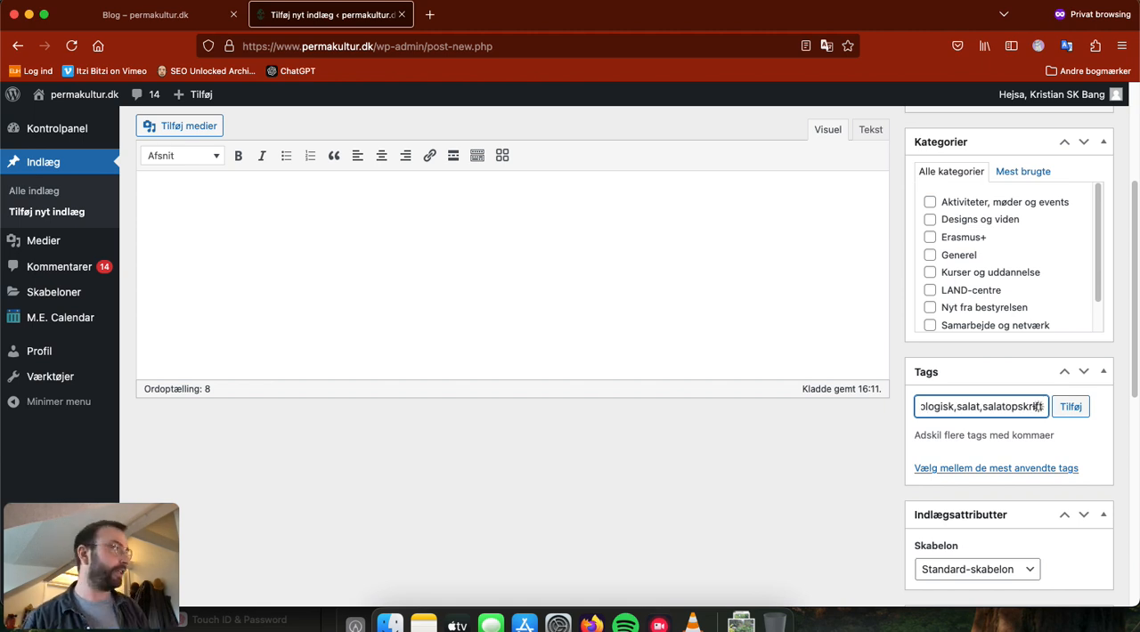
pyautogui.click(1069, 406)
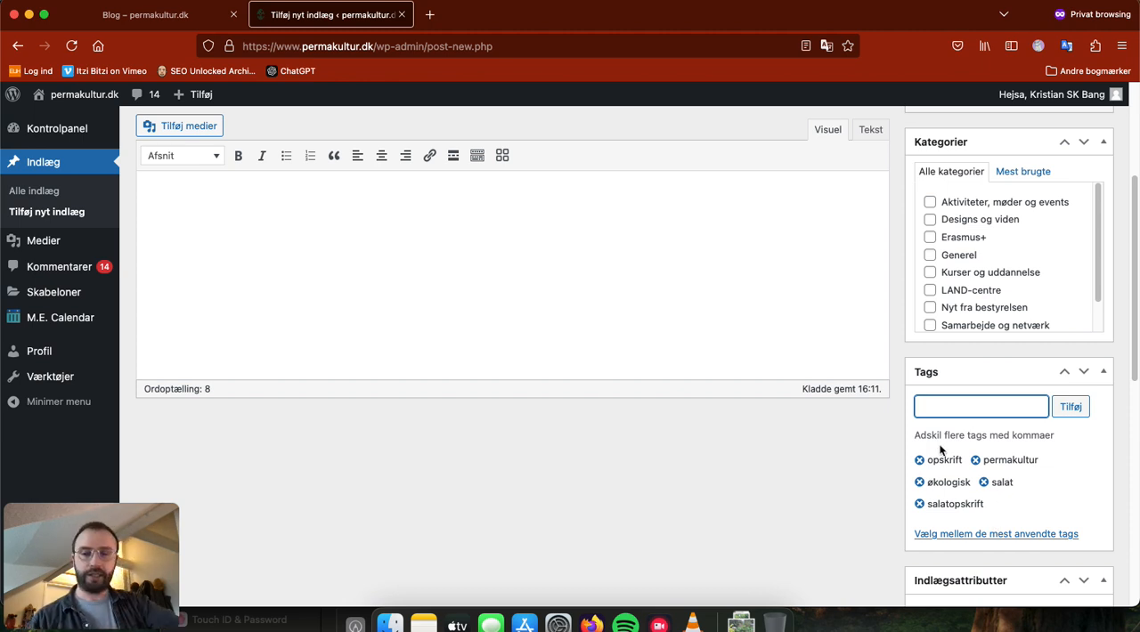
# Step: Add two more tags, radisse and lindeblade, to the post
pyautogui.write('radisse,')
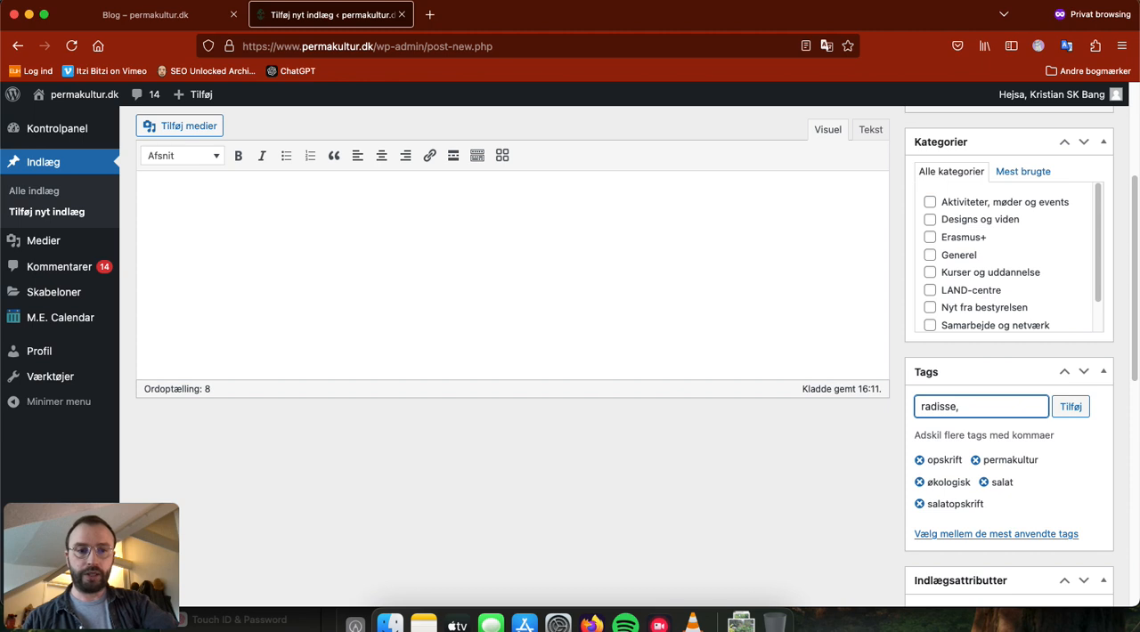
pyautogui.write('linde')
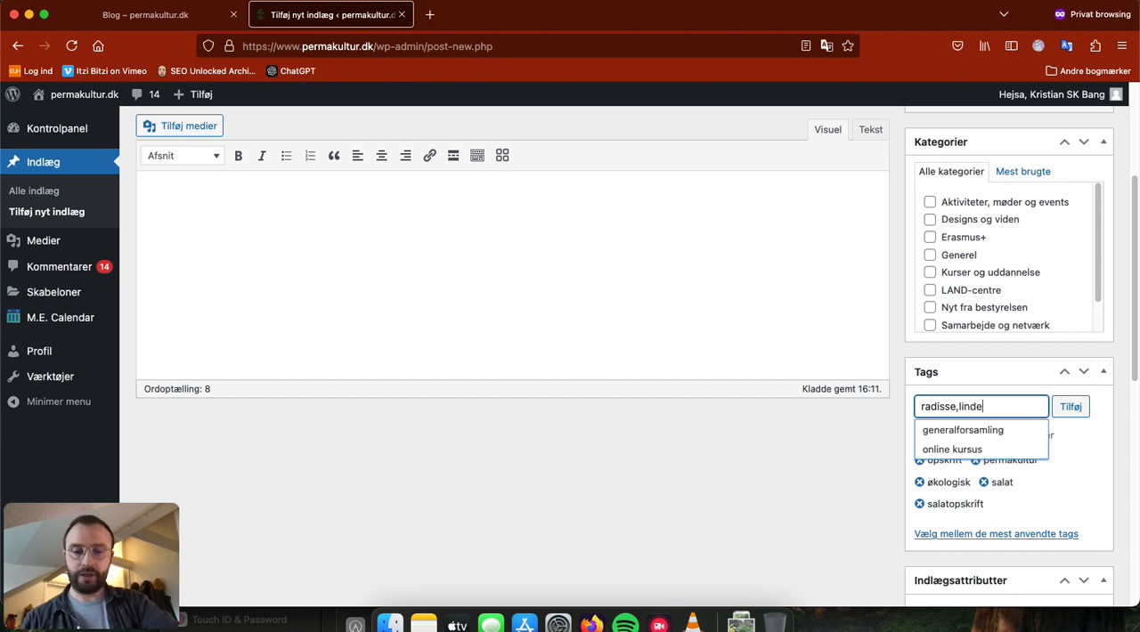
pyautogui.write('blade')
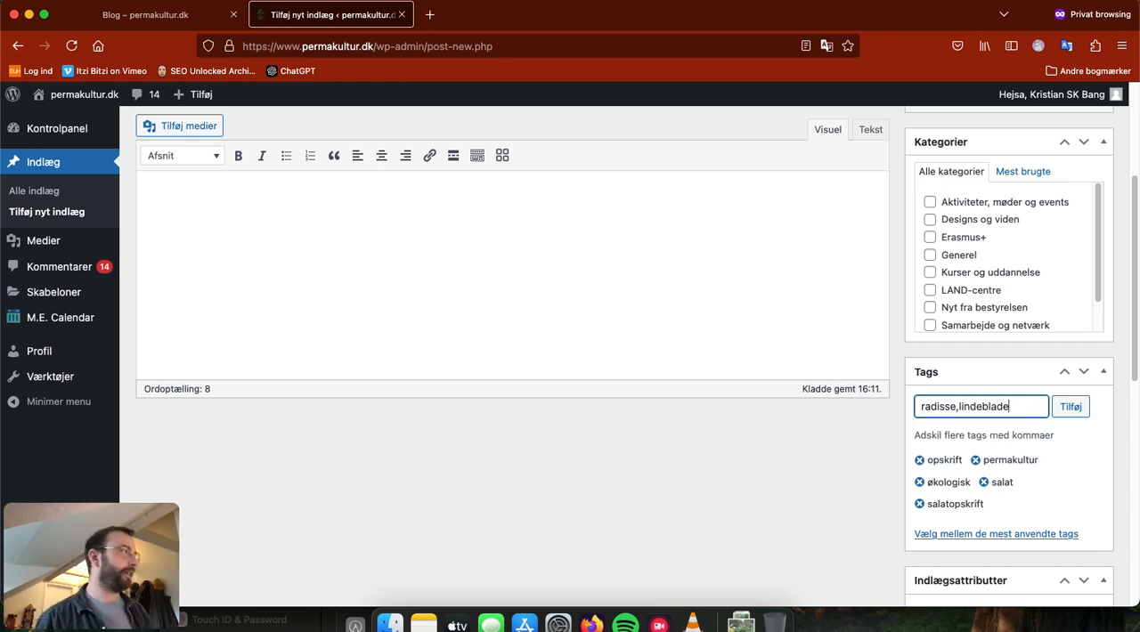
pyautogui.click(1071, 413)
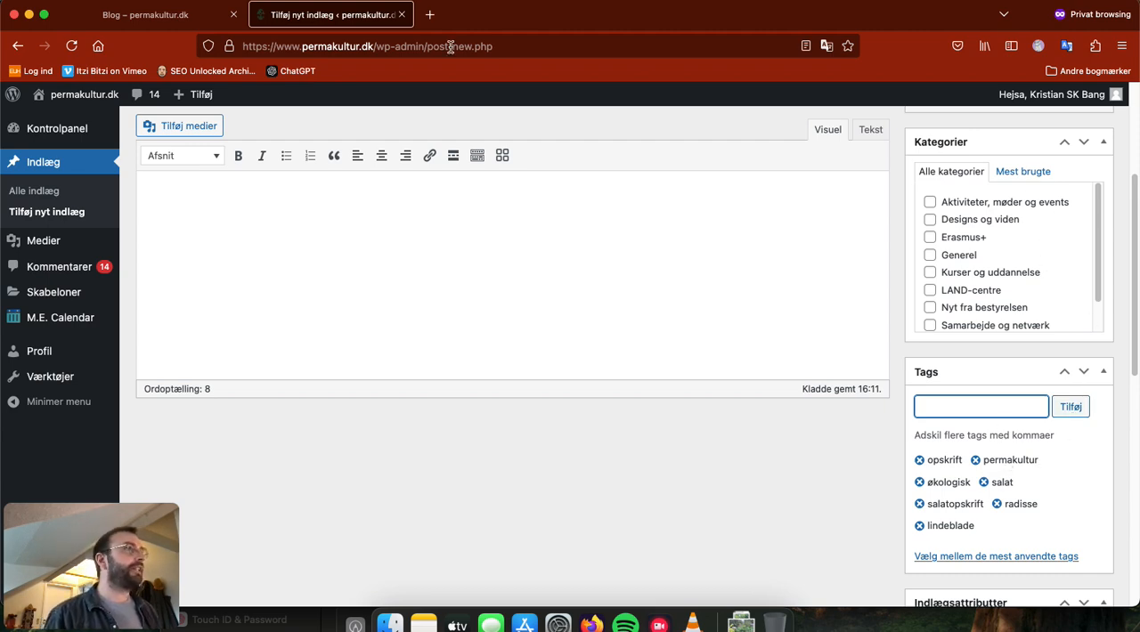
# Step: Review the category filters on the blog page and assign the post to the category Generel
pyautogui.click(149, 16)
pyautogui.scroll(-1, 727, 327)
pyautogui.scroll(3, 726, 329)
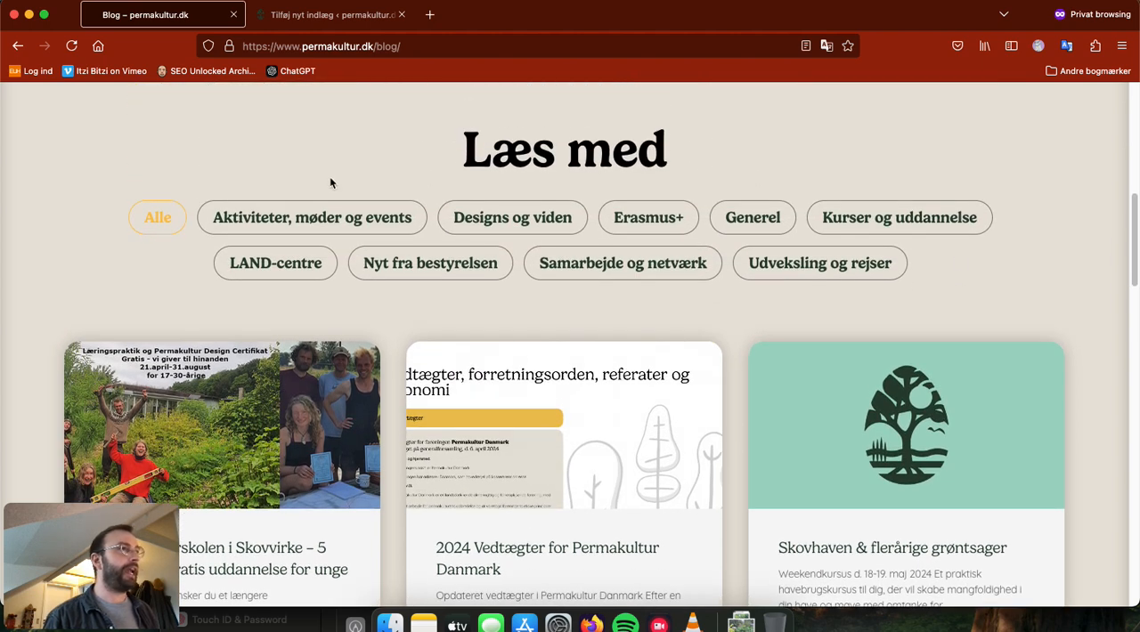
pyautogui.click(372, 15)
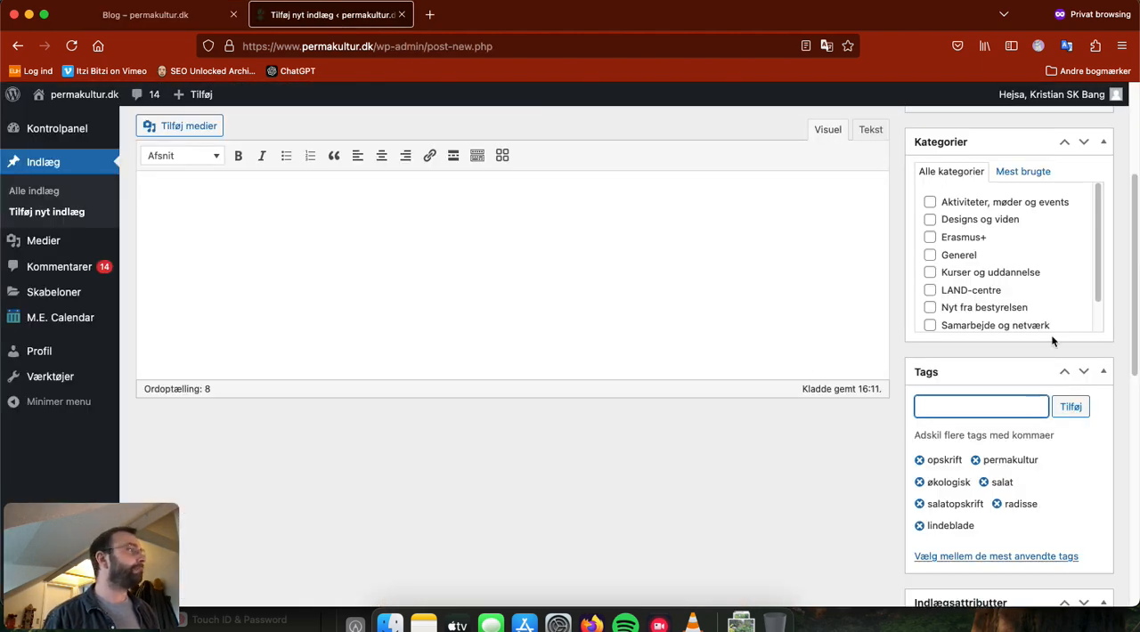
pyautogui.scroll(-1, 1039, 288)
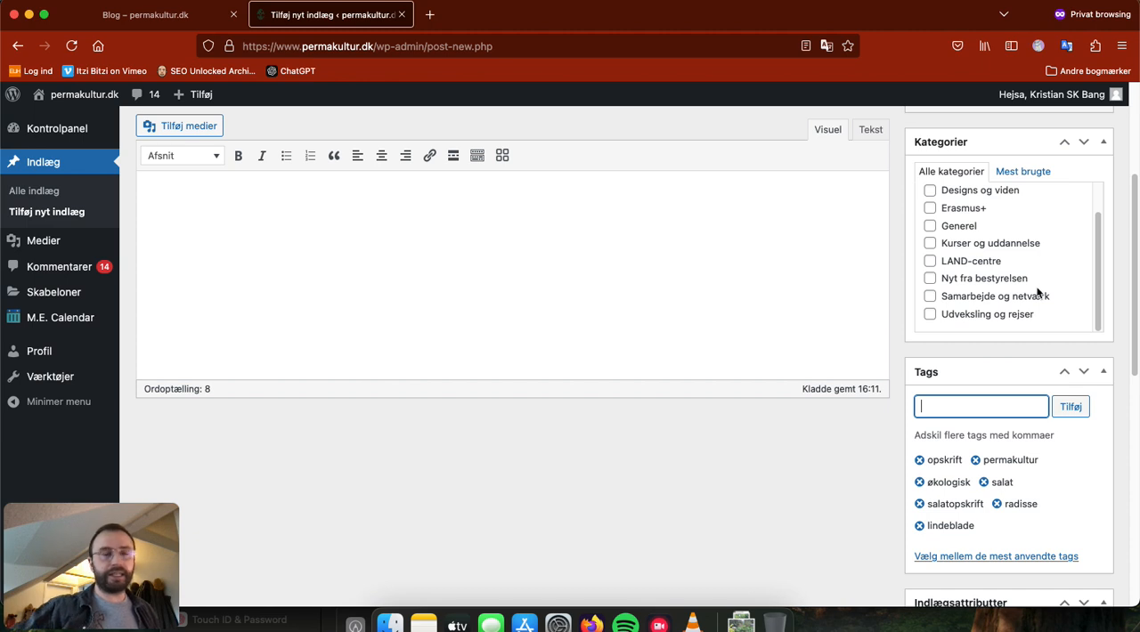
pyautogui.scroll(1, 1037, 272)
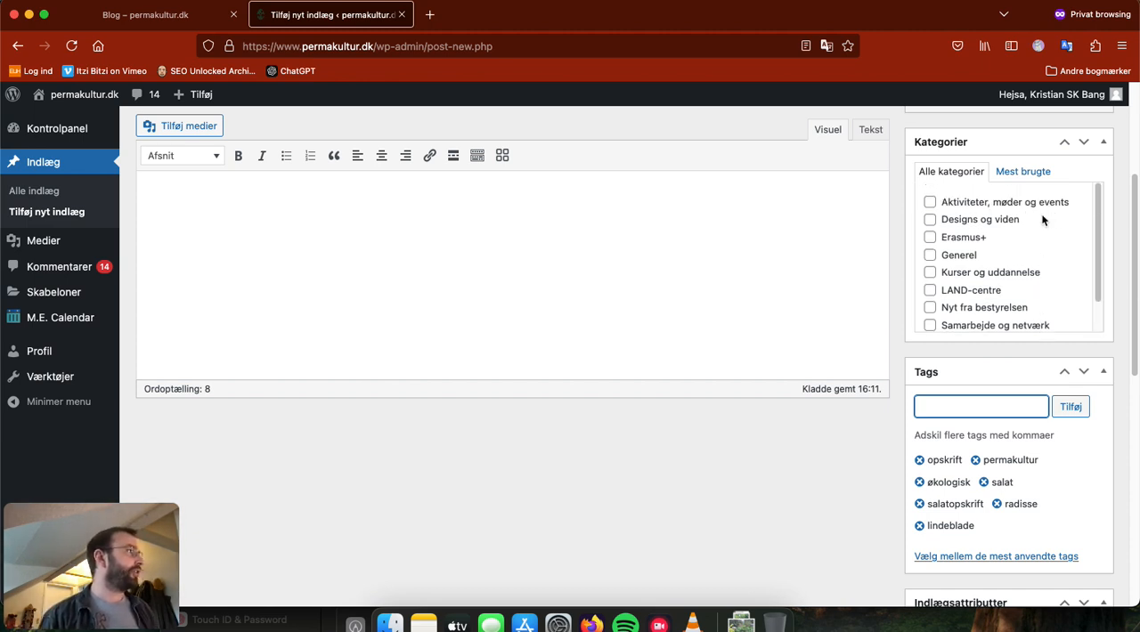
pyautogui.click(930, 256)
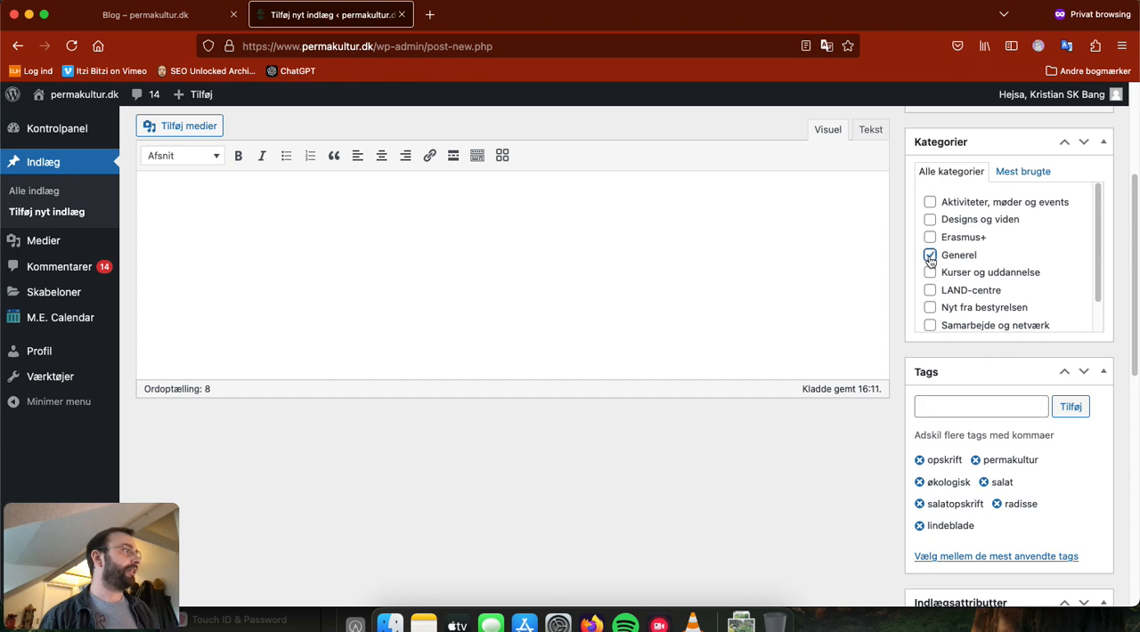
pyautogui.scroll(-1, 1041, 275)
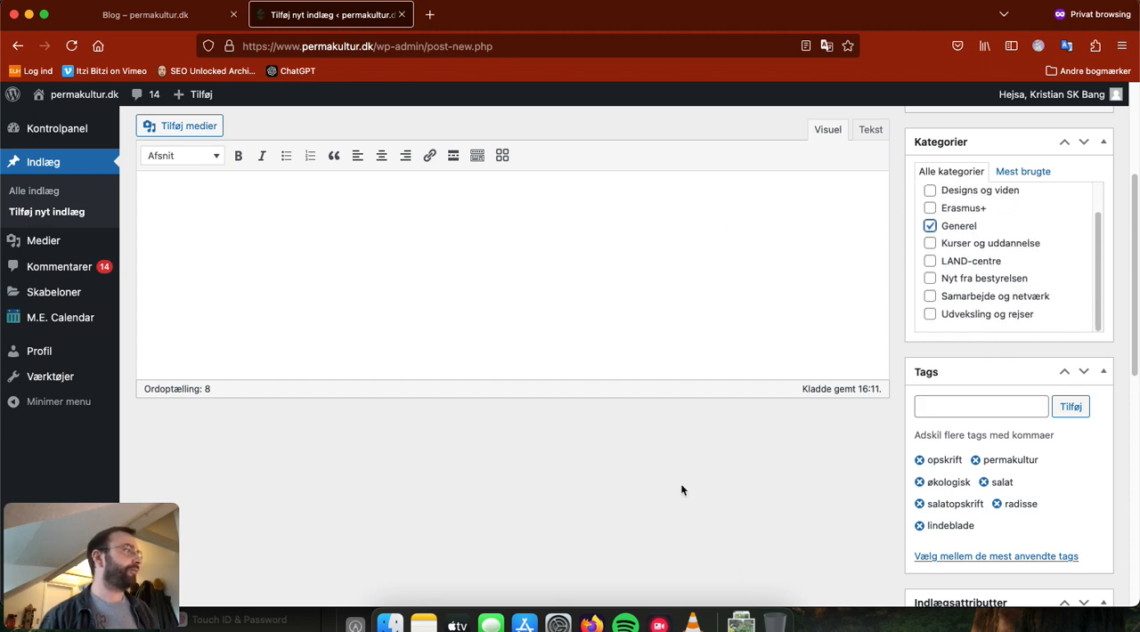
# Step: Delete the text line in the post's content area and save the post as a draft
pyautogui.scroll(5, 801, 504)
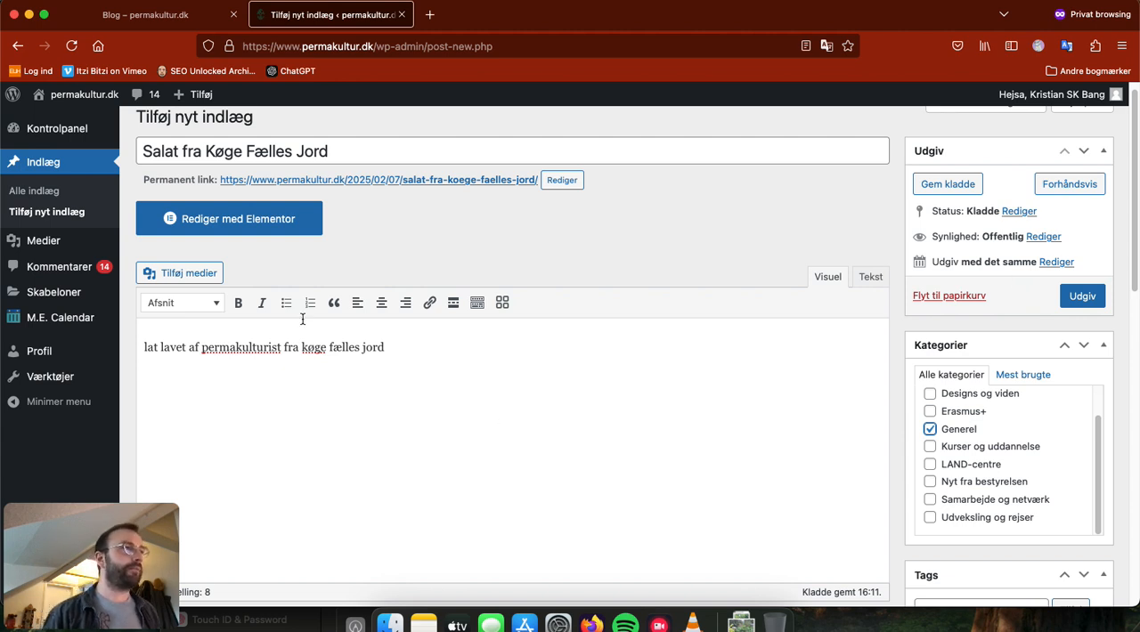
pyautogui.moveTo(413, 348); pyautogui.dragTo(154, 318)
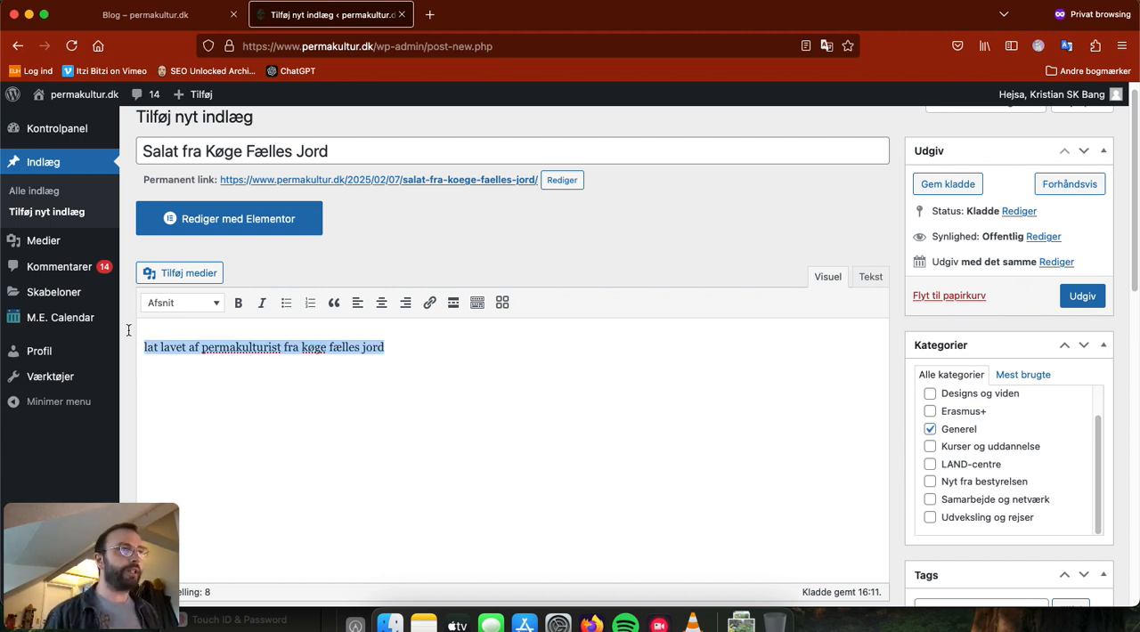
pyautogui.press('BackSpace')
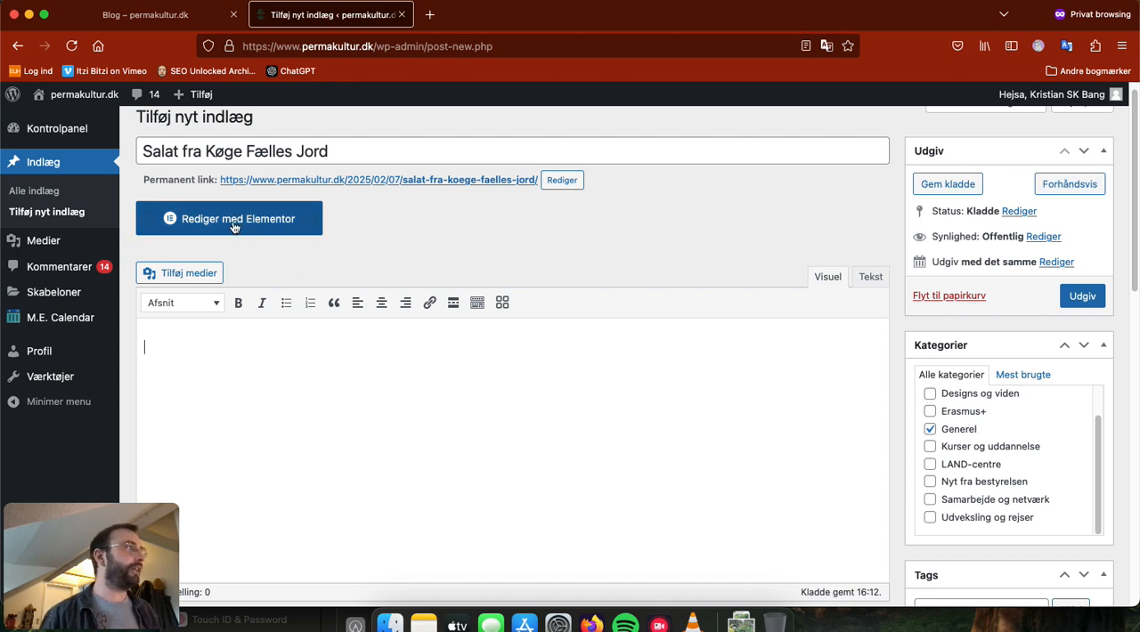
pyautogui.click(944, 184)
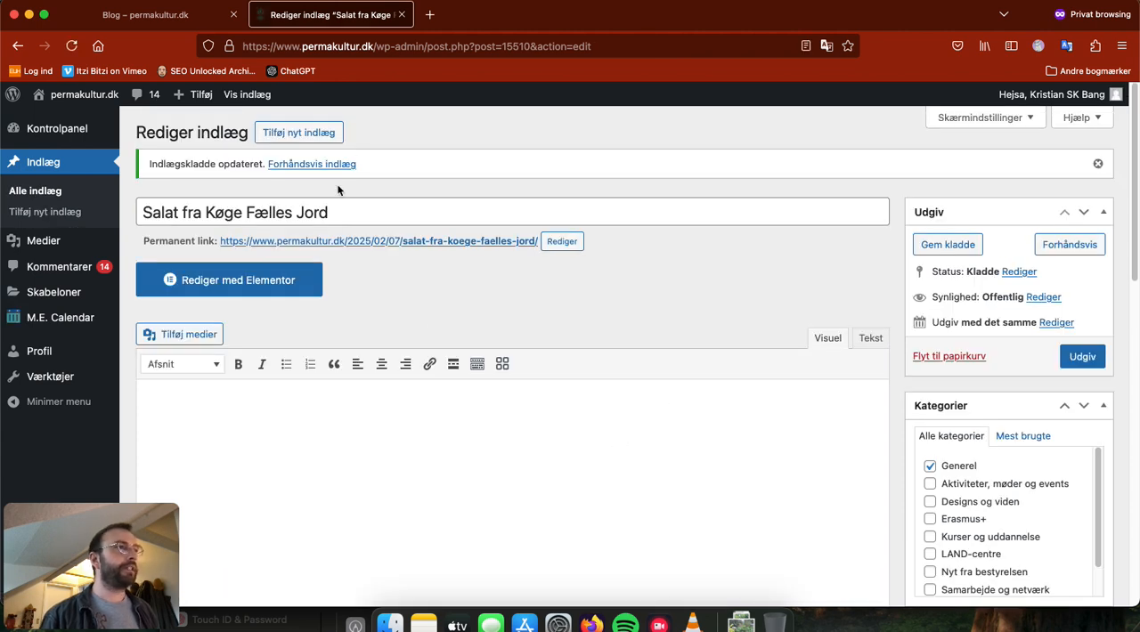
# Step: Open the draft post for editing with Elementor, going back and retrying if the preview does not load
pyautogui.click(272, 291)
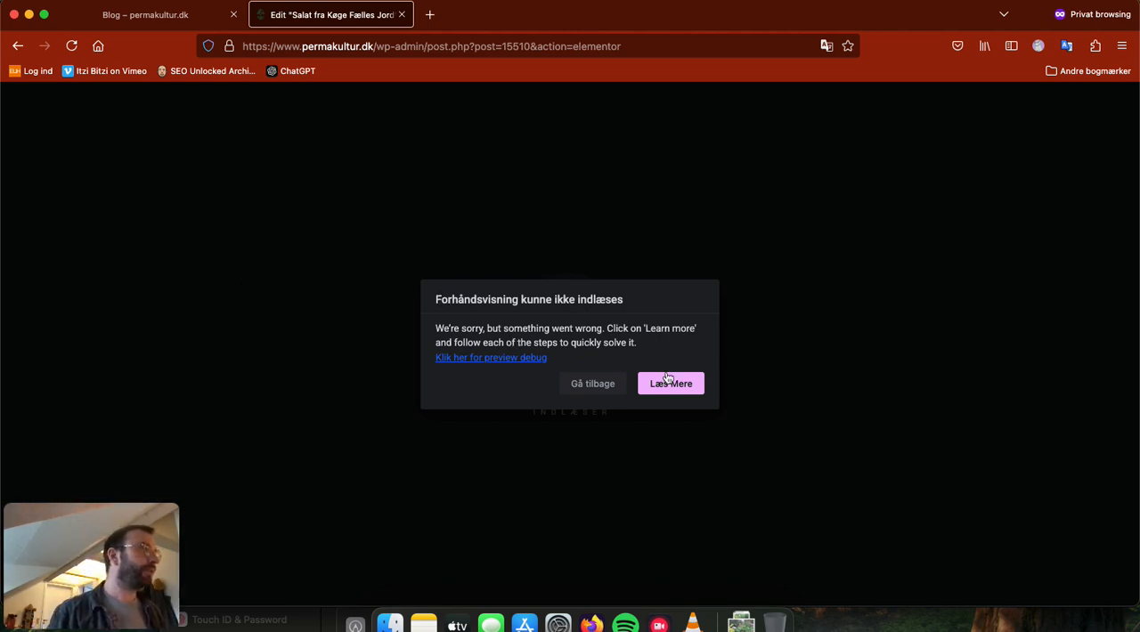
pyautogui.click(612, 384)
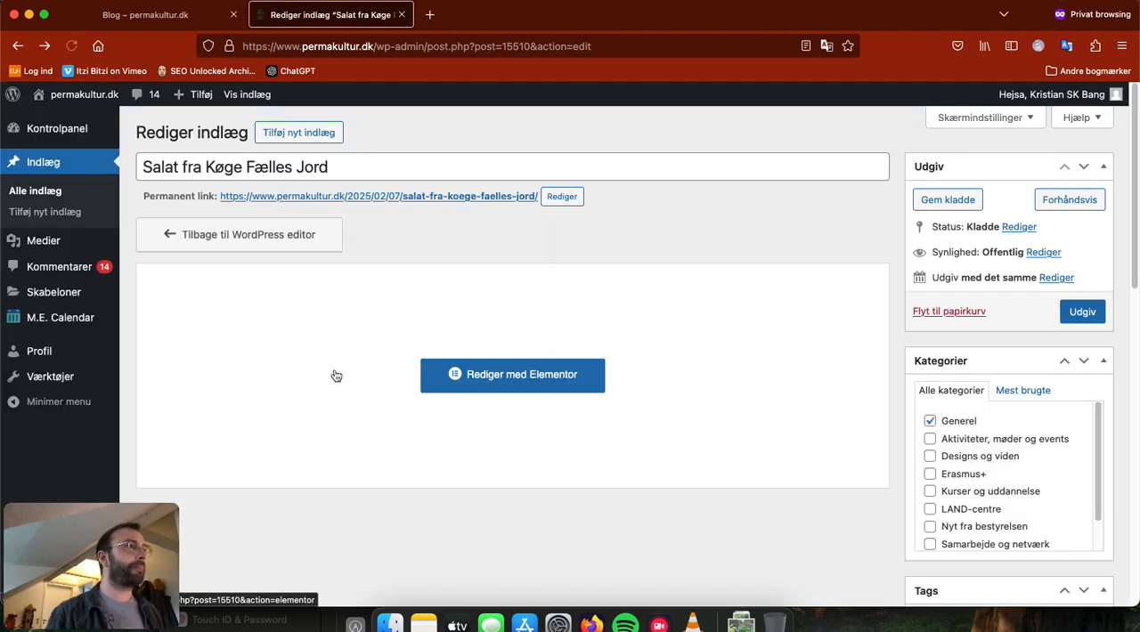
pyautogui.click(508, 382)
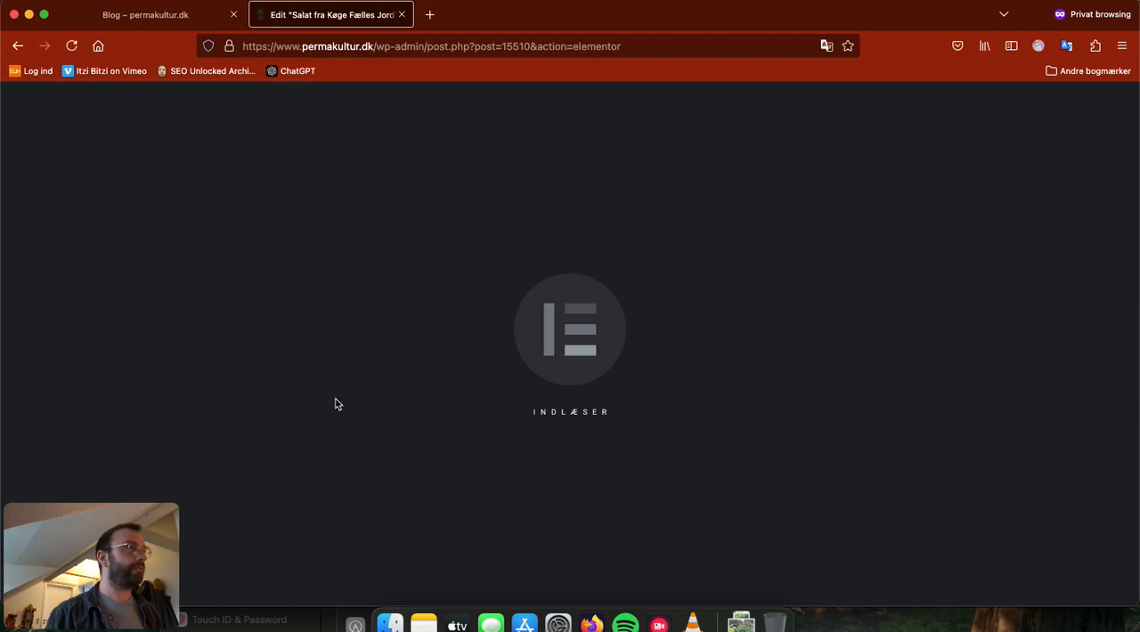
# Step: Examine the post's featured image in the Elementor preview and compare it with the post card images on the blog page
pyautogui.scroll(-5, 334, 405)
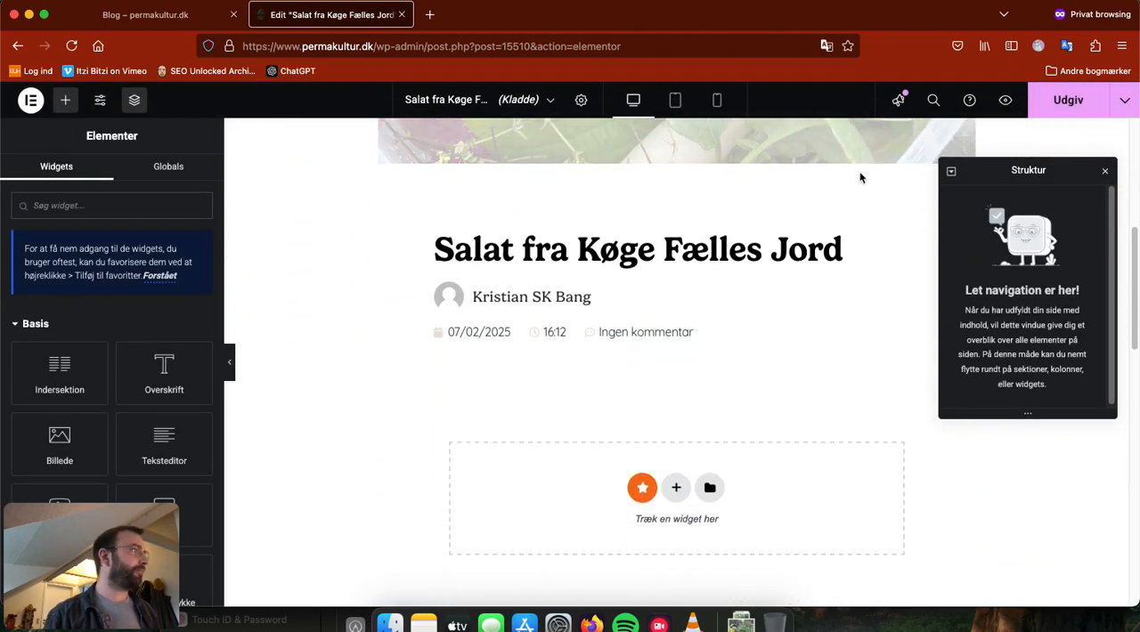
pyautogui.scroll(6, 723, 360)
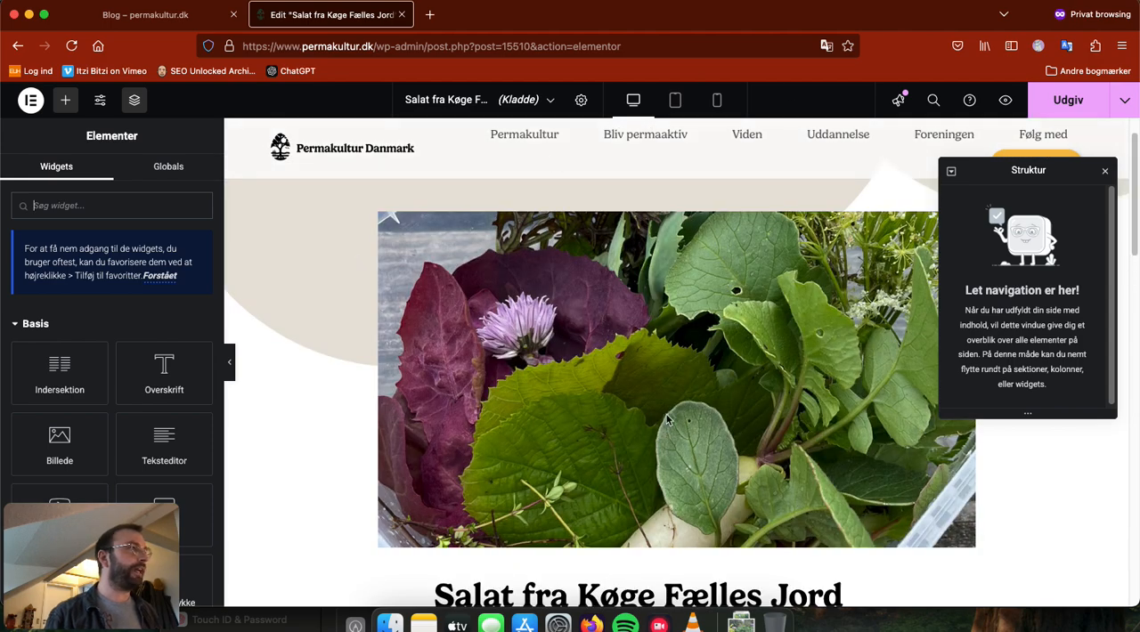
pyautogui.scroll(-2, 663, 423)
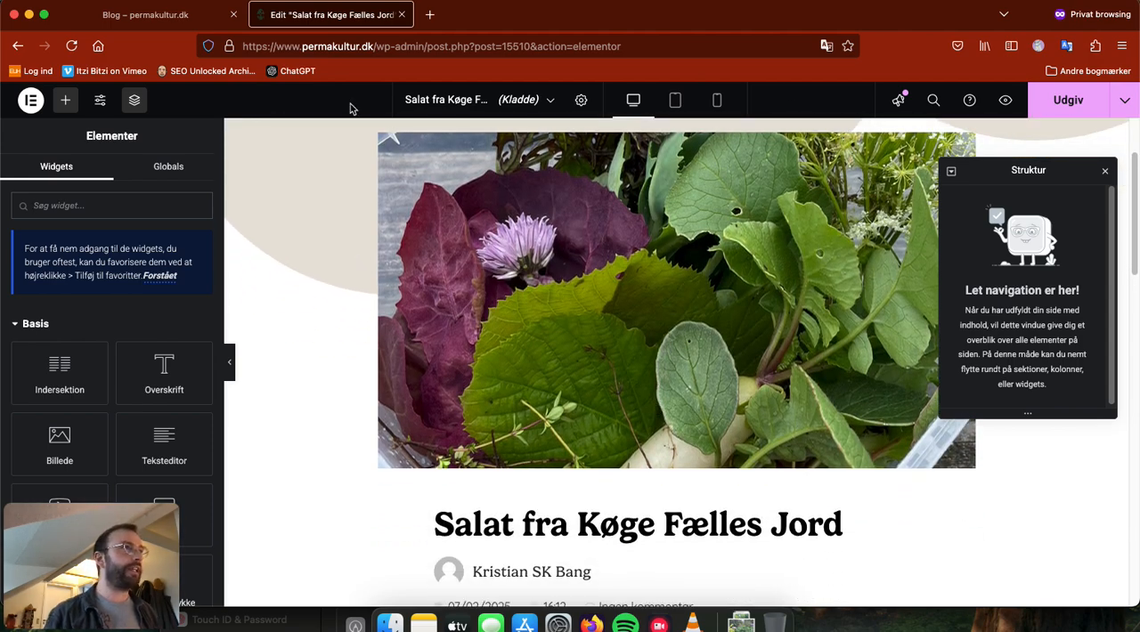
pyautogui.click(155, 20)
pyautogui.scroll(-1, 445, 258)
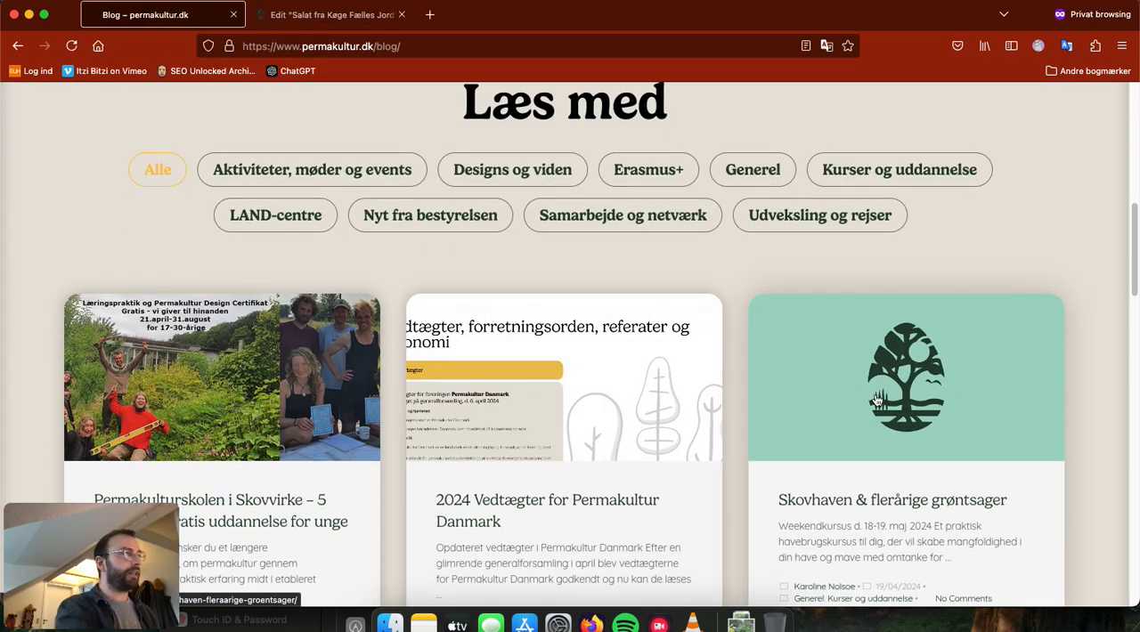
pyautogui.scroll(-5, 832, 460)
pyautogui.scroll(-4, 731, 433)
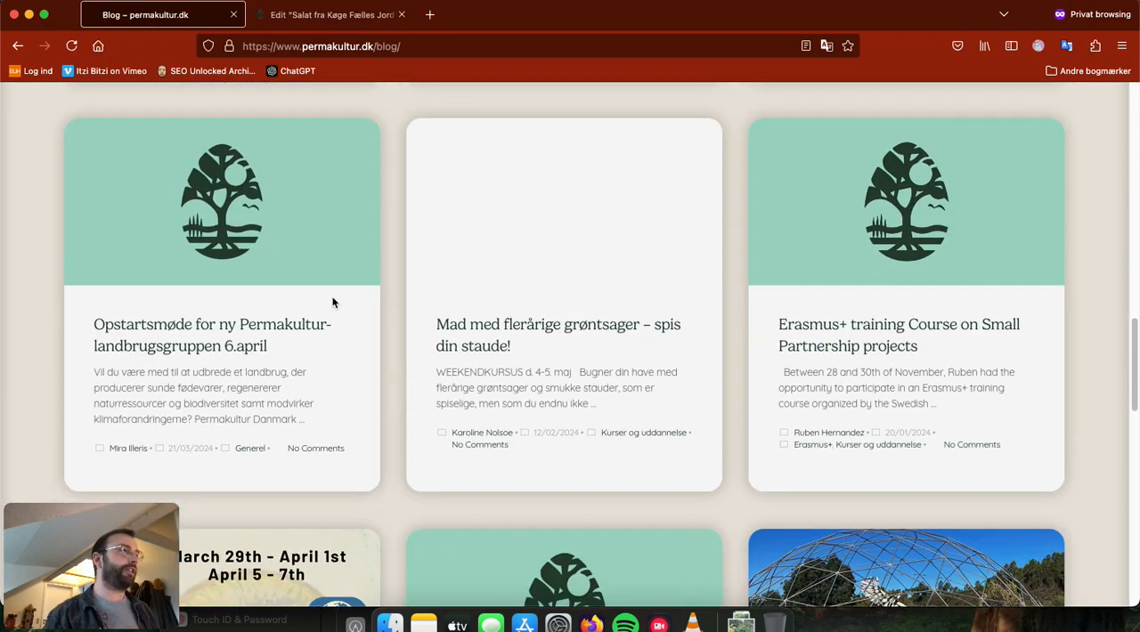
pyautogui.scroll(-3, 855, 466)
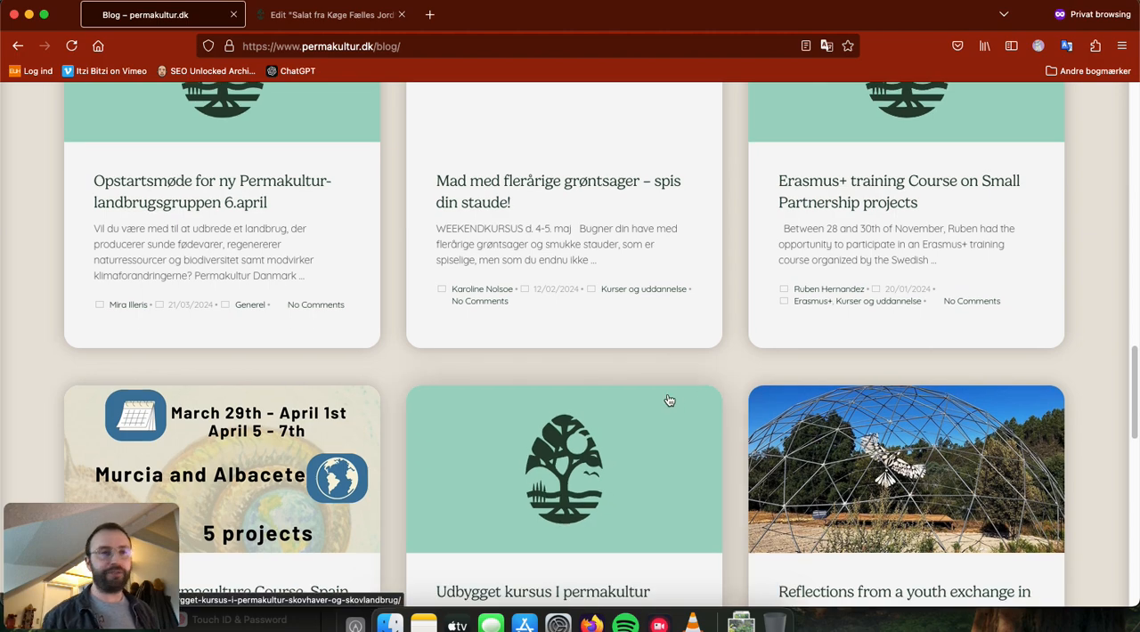
pyautogui.scroll(8, 664, 383)
# Step: Return to the Elementor preview and examine the title, author details and empty widget area below the featured image
pyautogui.click(372, 23)
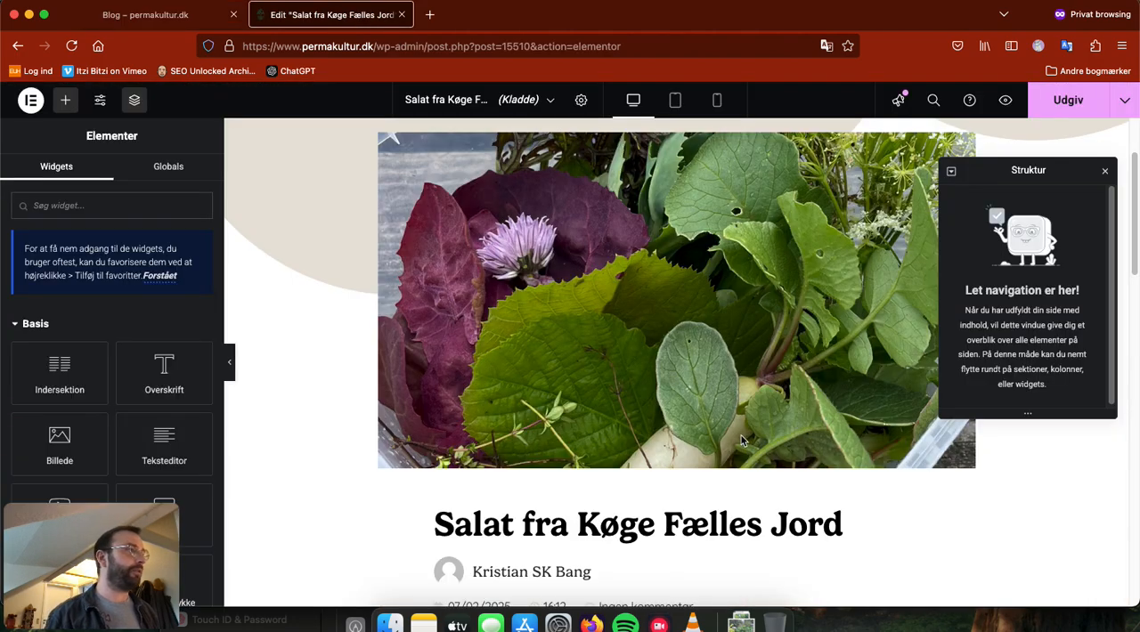
pyautogui.scroll(-1, 414, 476)
pyautogui.scroll(-2, 528, 531)
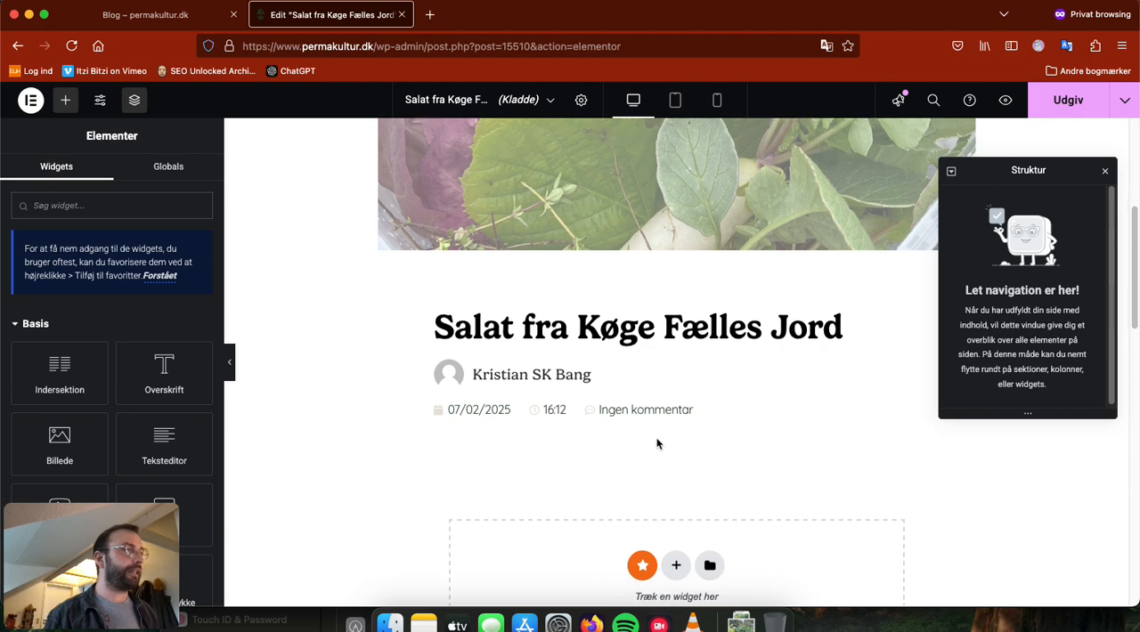
pyautogui.scroll(-1, 561, 406)
pyautogui.scroll(-1, 766, 419)
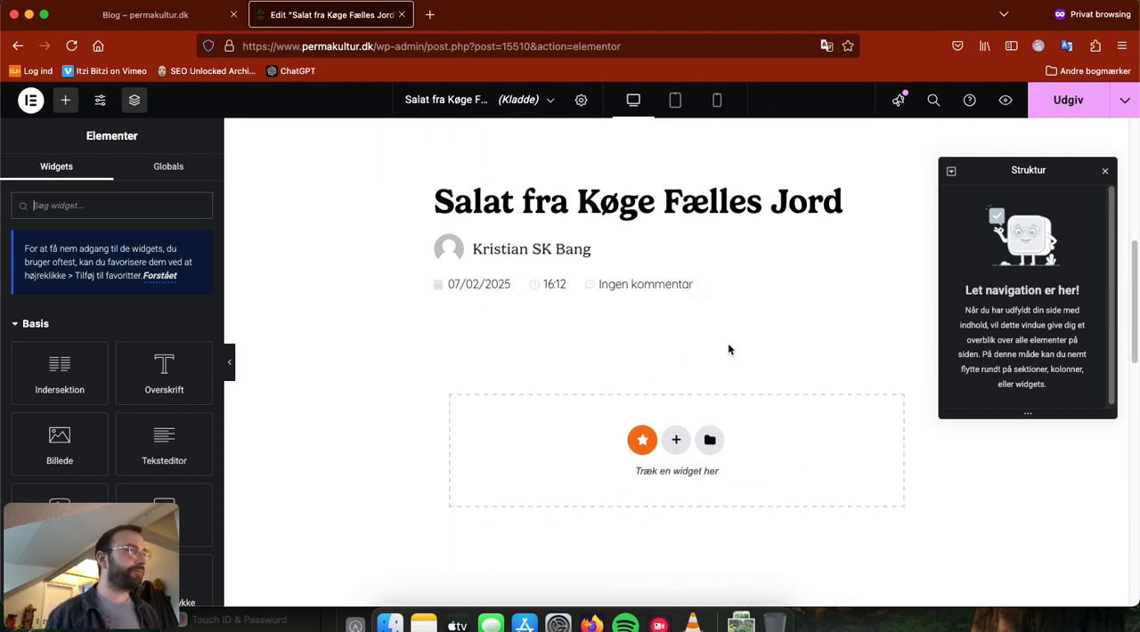
pyautogui.scroll(-1, 481, 326)
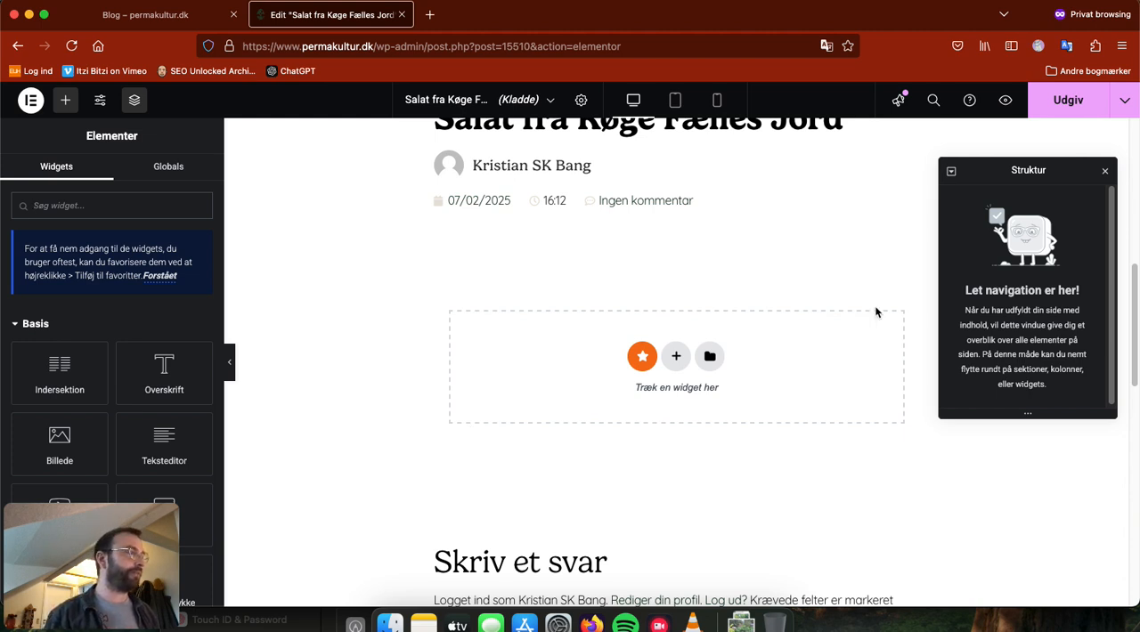
# Step: Add a section with a narrow first column and a wide second column, and place an image widget in the narrow column
pyautogui.click(676, 358)
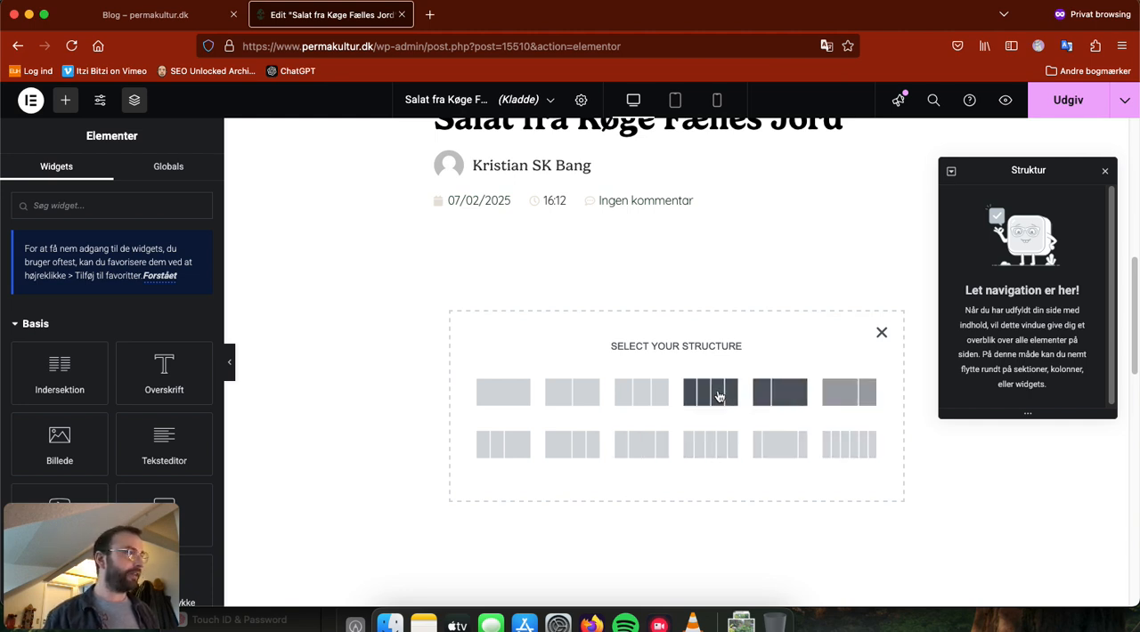
pyautogui.click(776, 401)
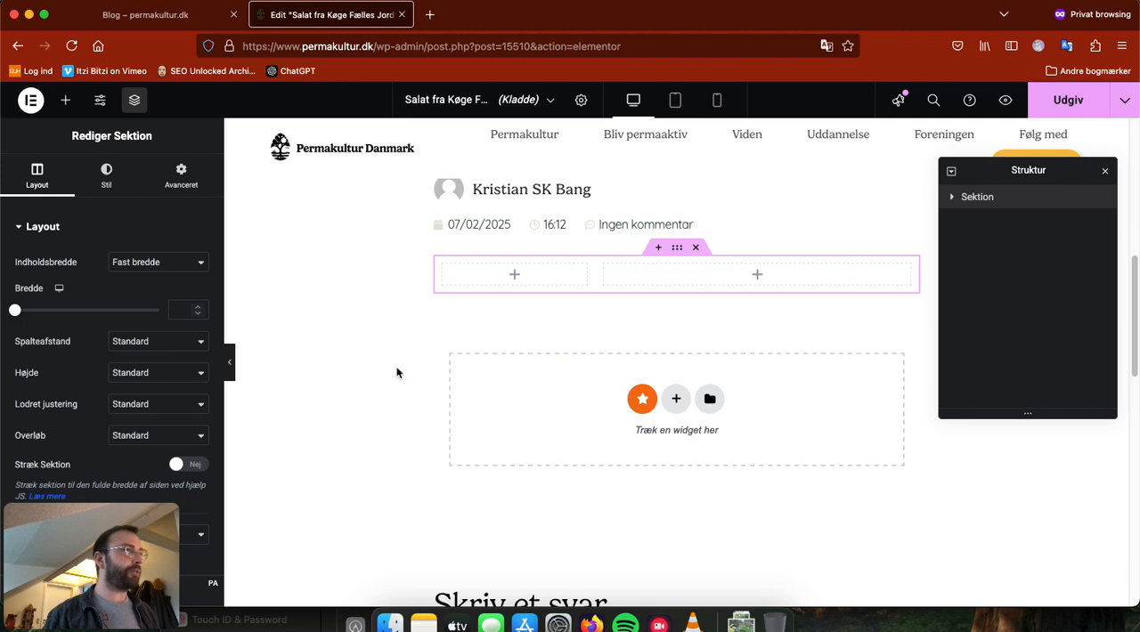
pyautogui.click(758, 278)
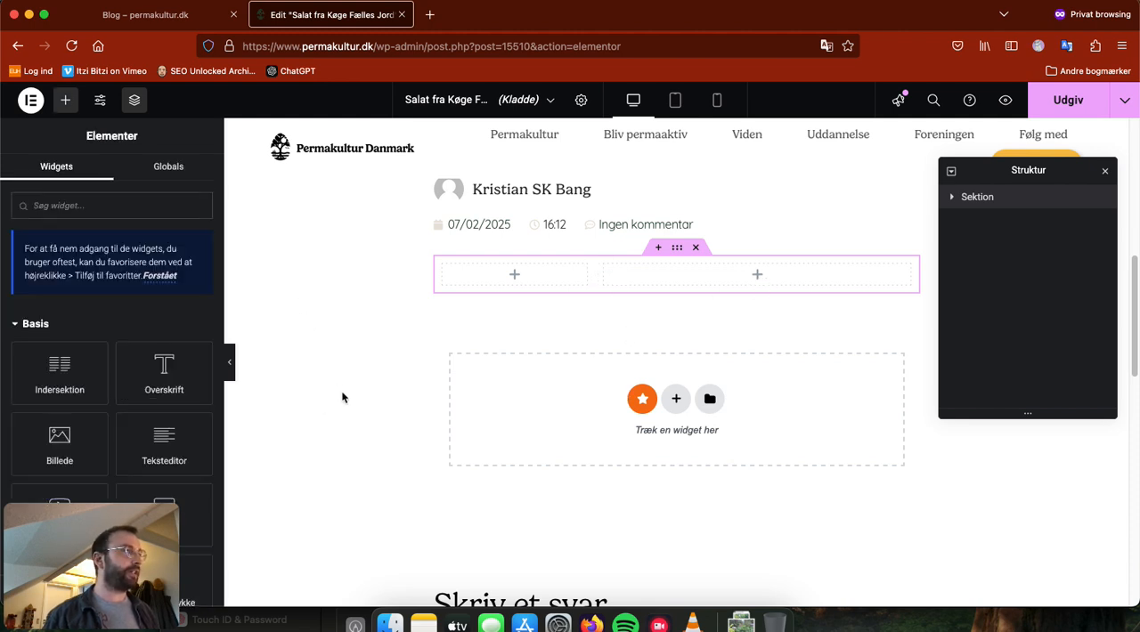
pyautogui.click(62, 453)
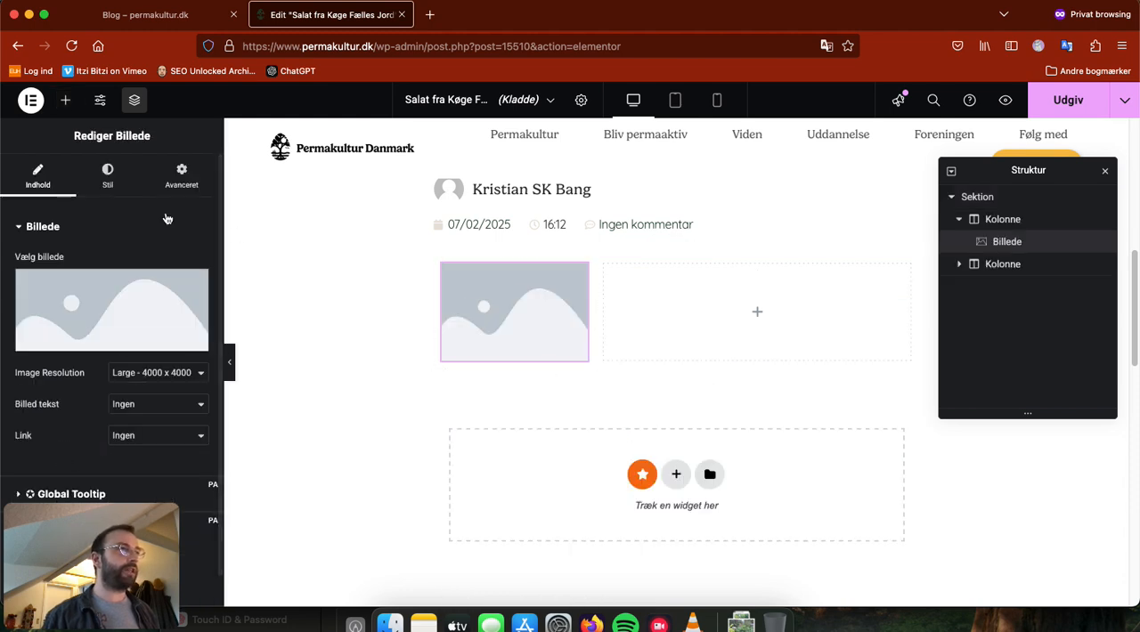
# Step: Add an image widget to the wide column and fill it with Radisse-kniv.png from the media library
pyautogui.click(757, 314)
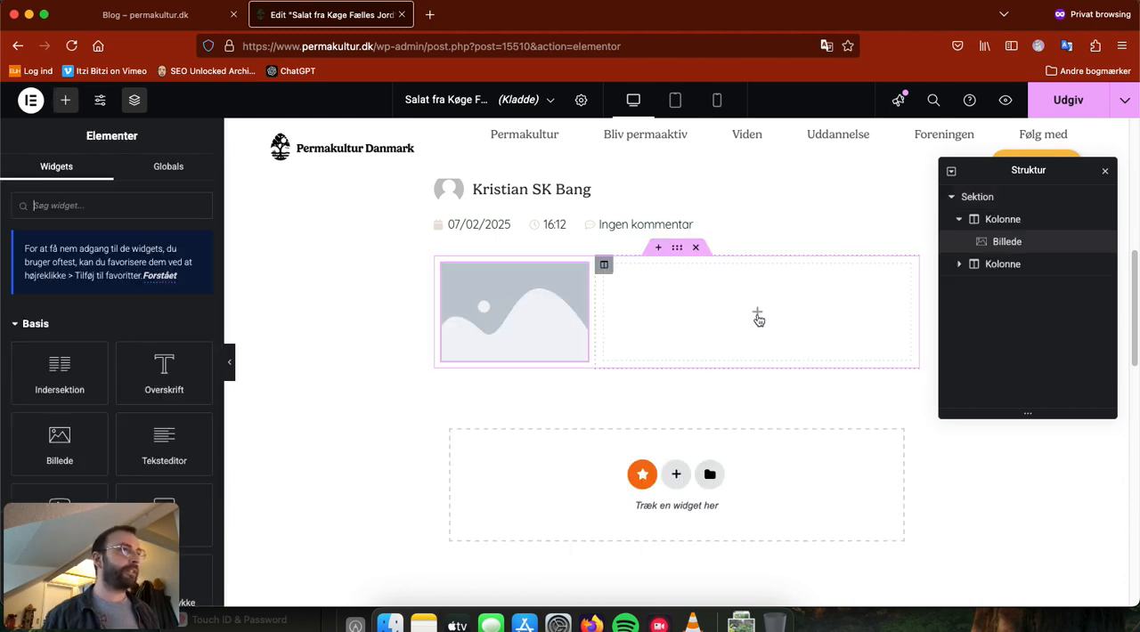
pyautogui.scroll(-2, 93, 389)
pyautogui.moveTo(28, 382); pyautogui.dragTo(706, 329)
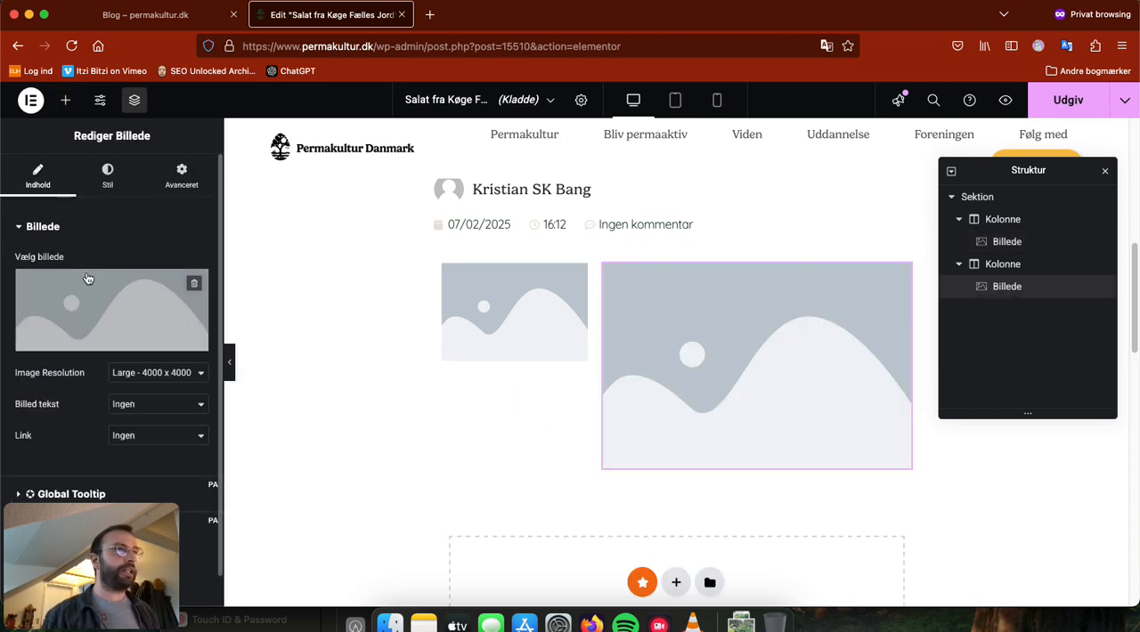
pyautogui.click(122, 306)
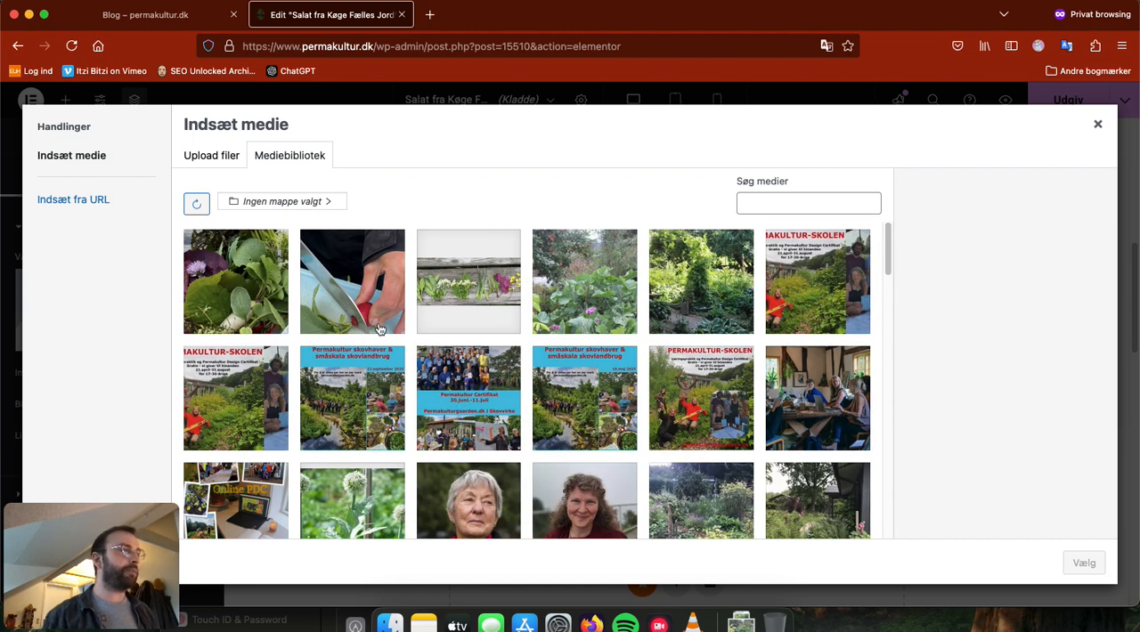
pyautogui.click(354, 292)
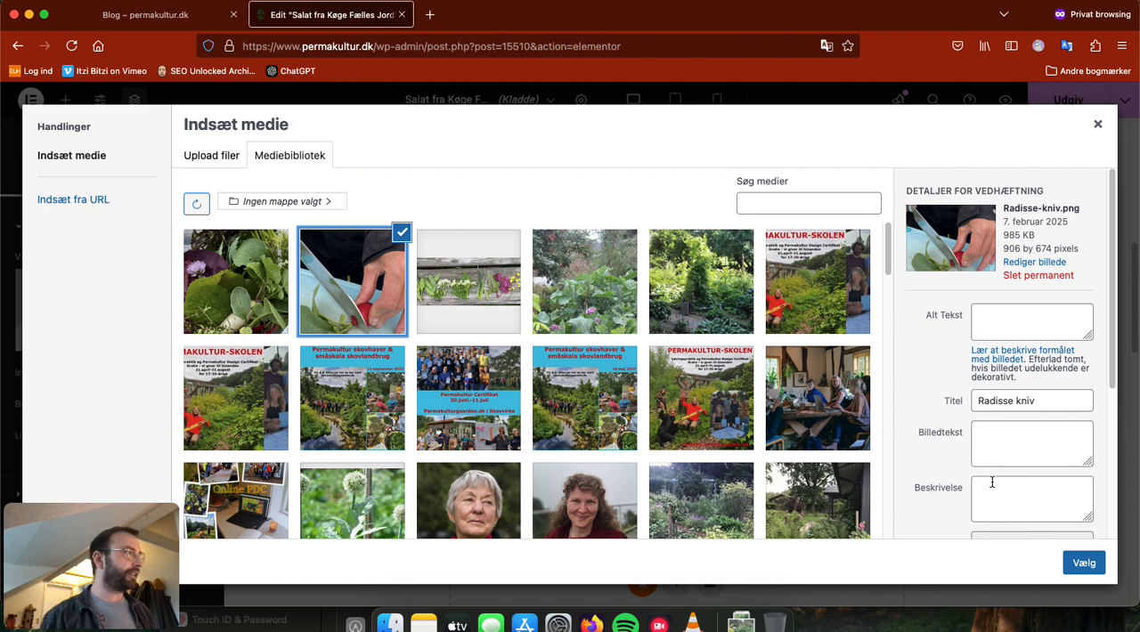
pyautogui.click(1088, 564)
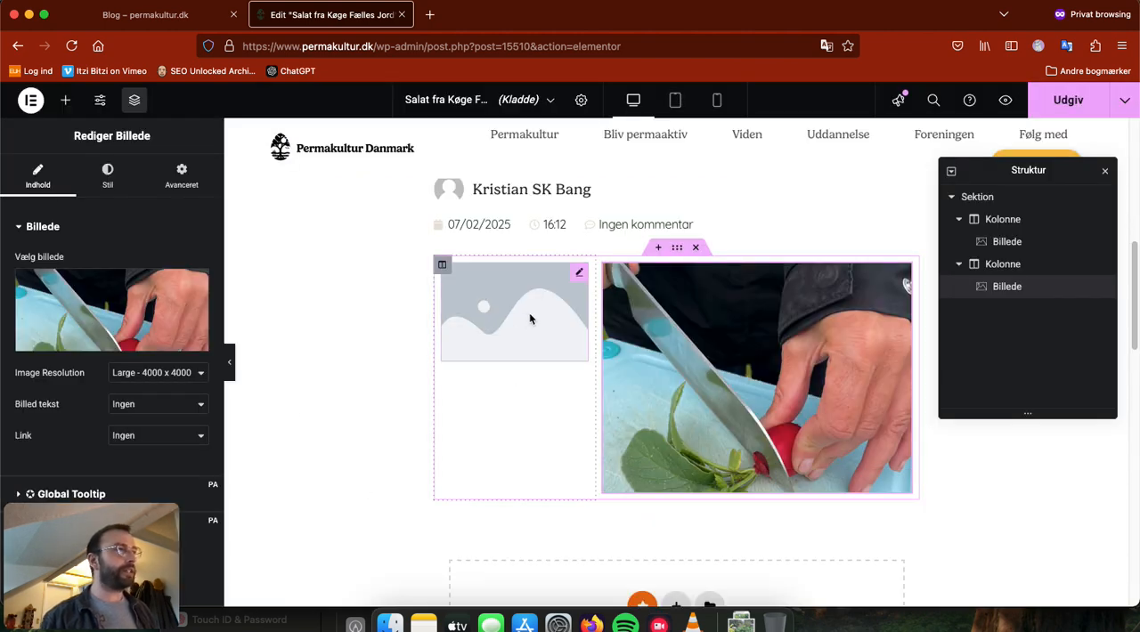
# Step: Delete the empty image widget from the narrow column and place a text editor widget there instead
pyautogui.rightClick(577, 278)
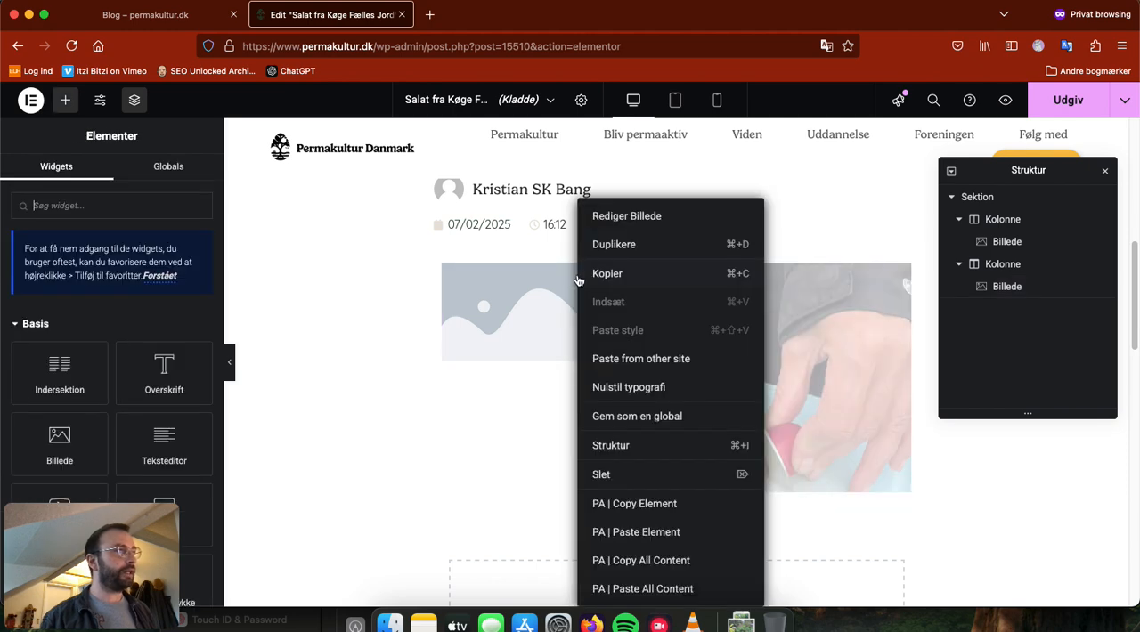
pyautogui.click(602, 475)
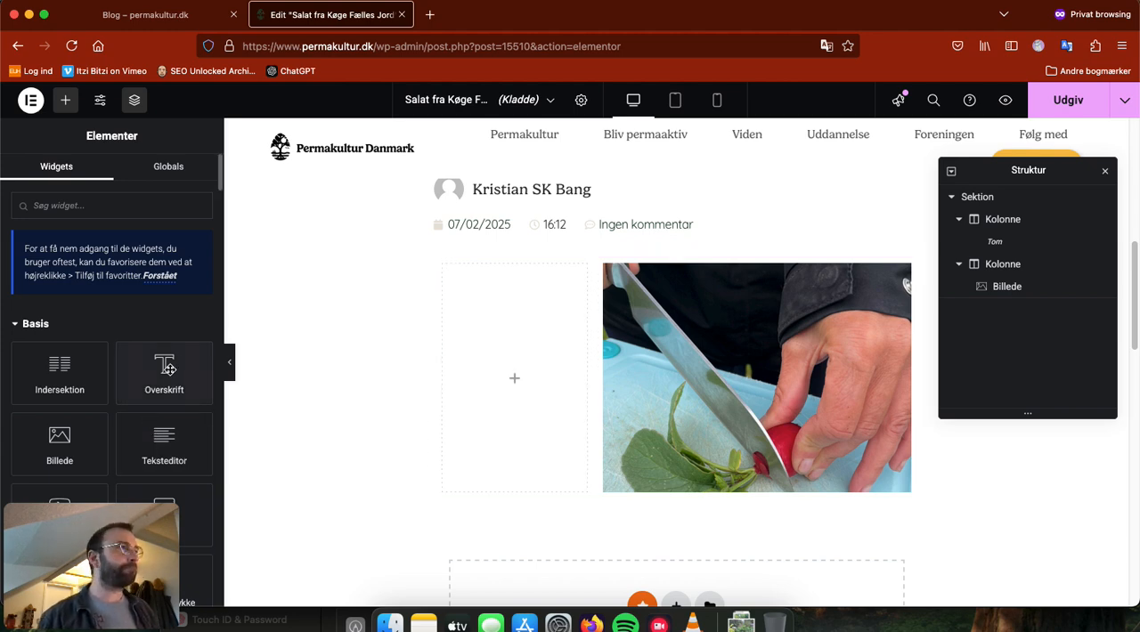
pyautogui.scroll(3, 527, 410)
pyautogui.scroll(-3, 287, 470)
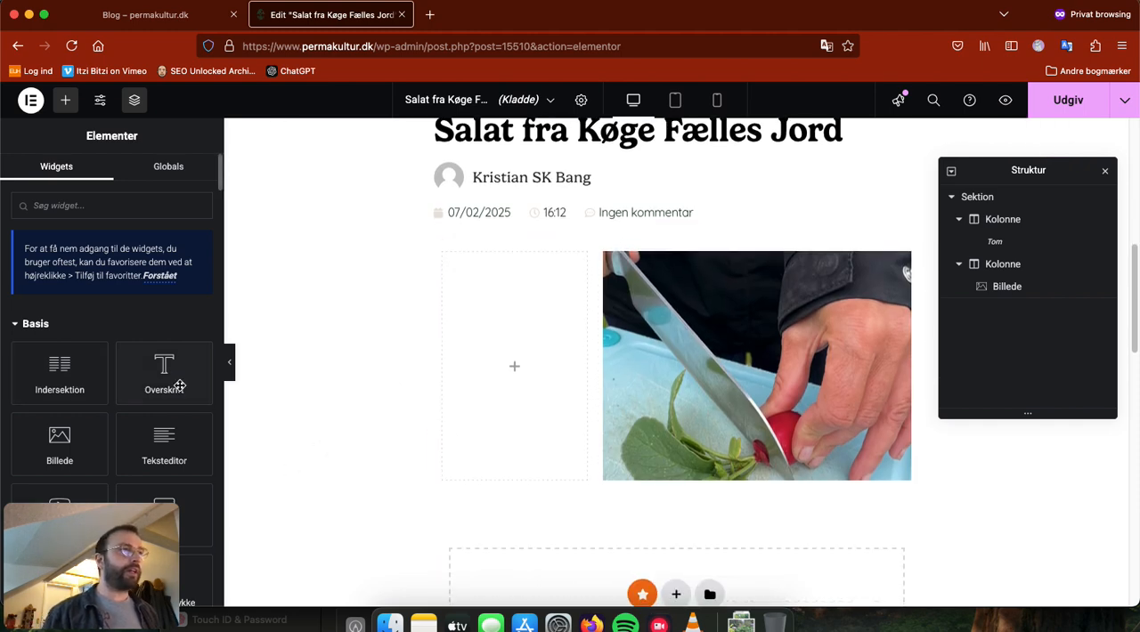
pyautogui.scroll(-1, 164, 421)
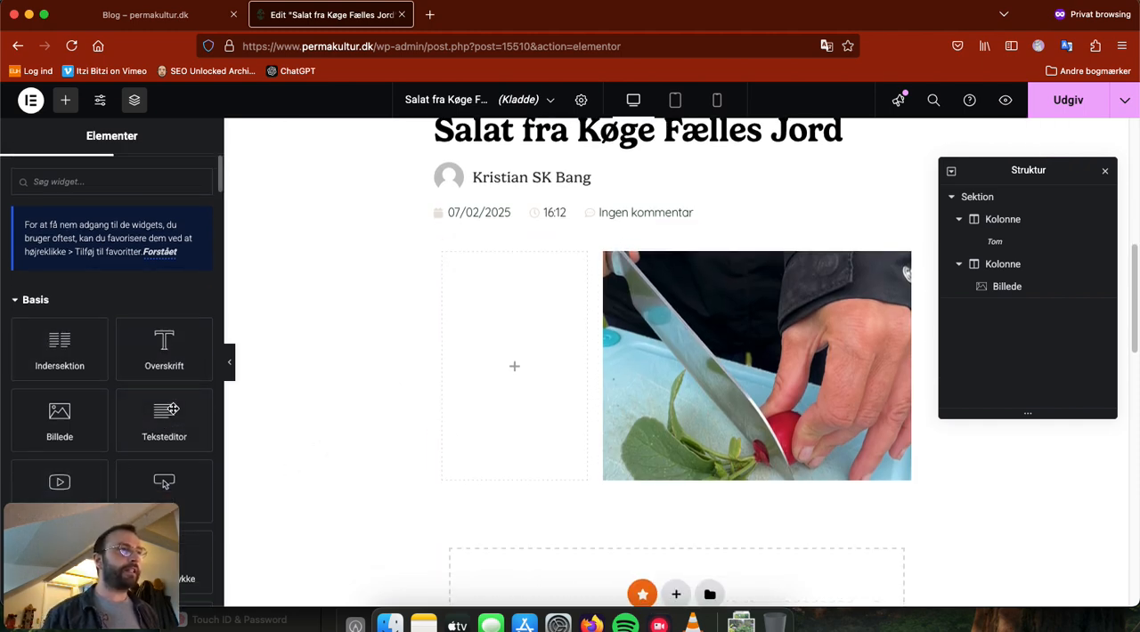
pyautogui.scroll(-2, 165, 422)
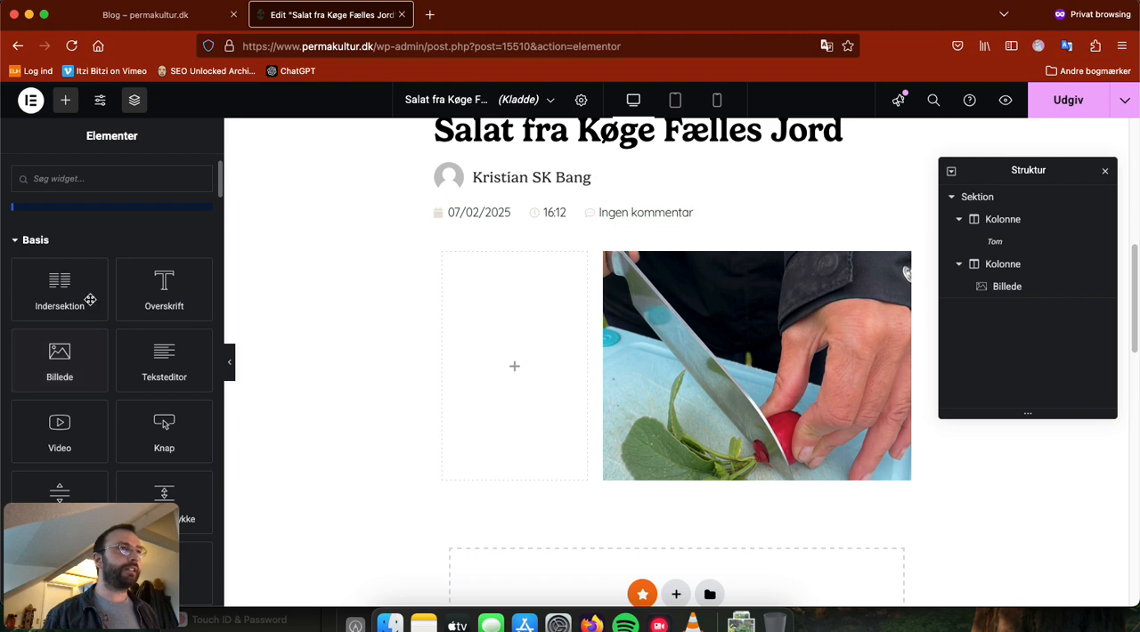
pyautogui.moveTo(174, 373); pyautogui.dragTo(514, 365)
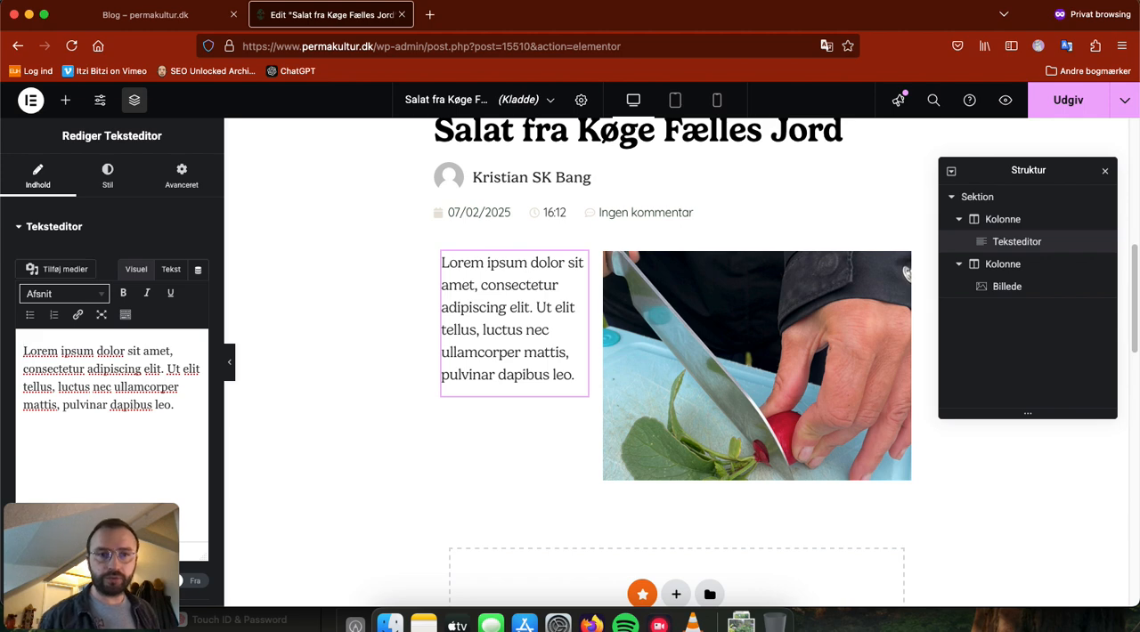
# Step: Replace the text widget's placeholder with the copied salad description and ingredient list starting "Salaten er sammensat af enårige og flerårige grøntsager"
pyautogui.press('super+Tab')
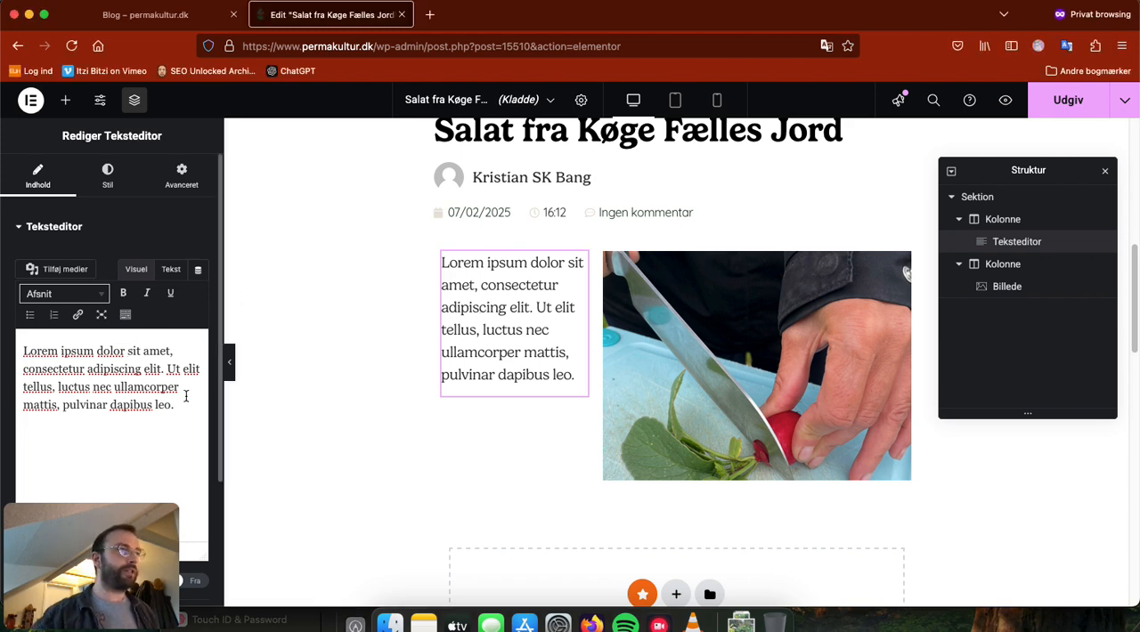
pyautogui.press('super+a')
pyautogui.press('super+v')
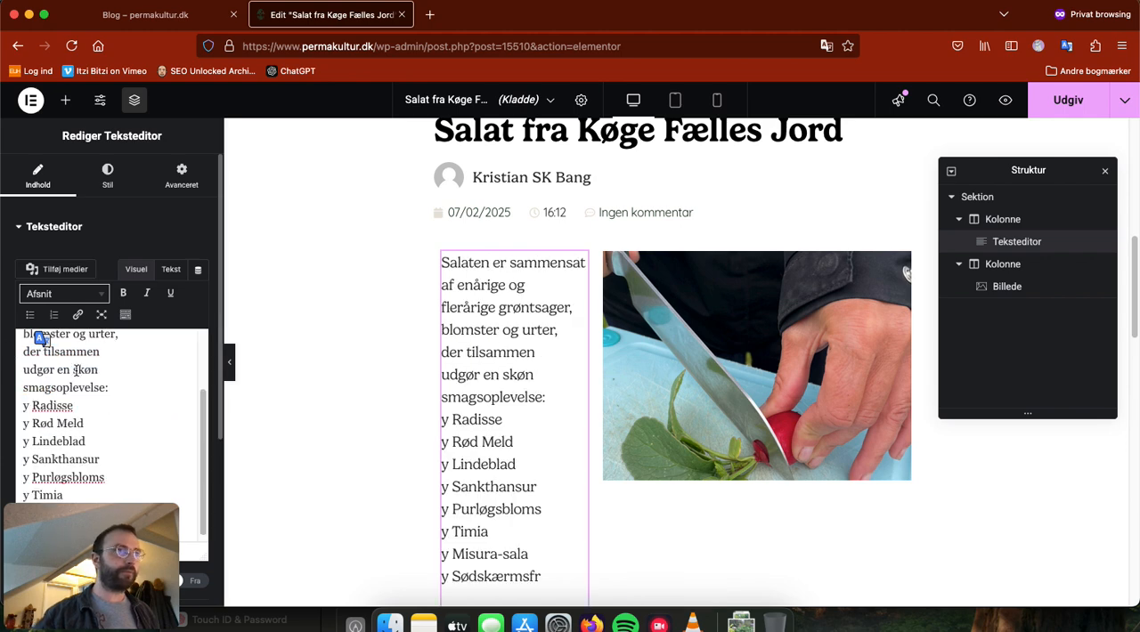
# Step: Replace the "y" before each of the eight listed ingredients with a hyphen and complete the last one as "Sødskærmsfrø"
pyautogui.scroll(3, 125, 431)
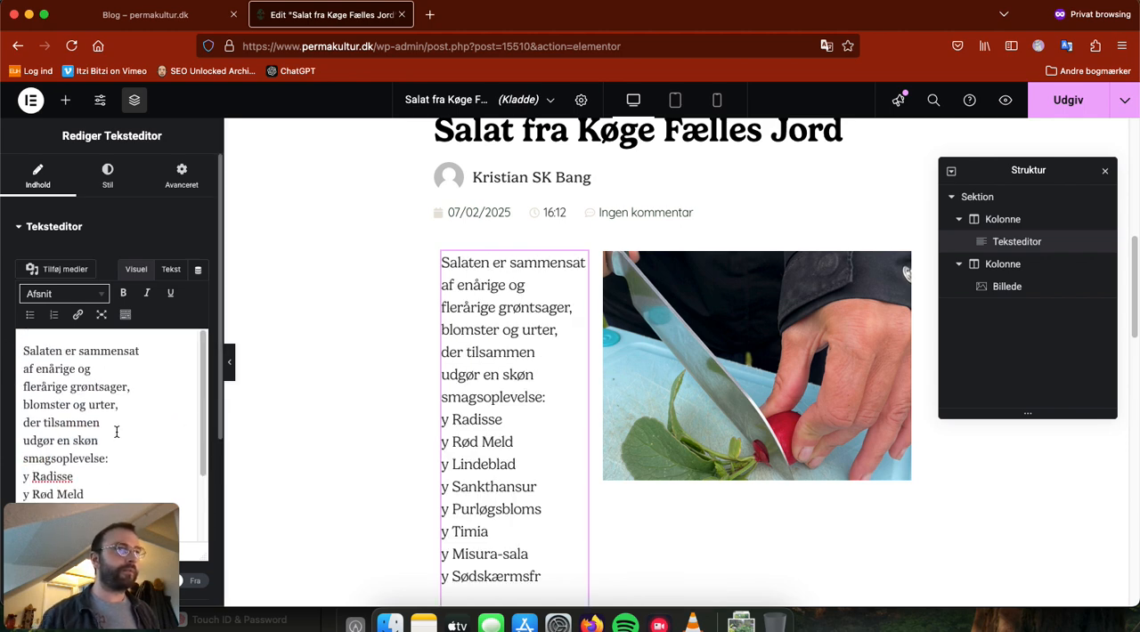
pyautogui.scroll(-3, 111, 407)
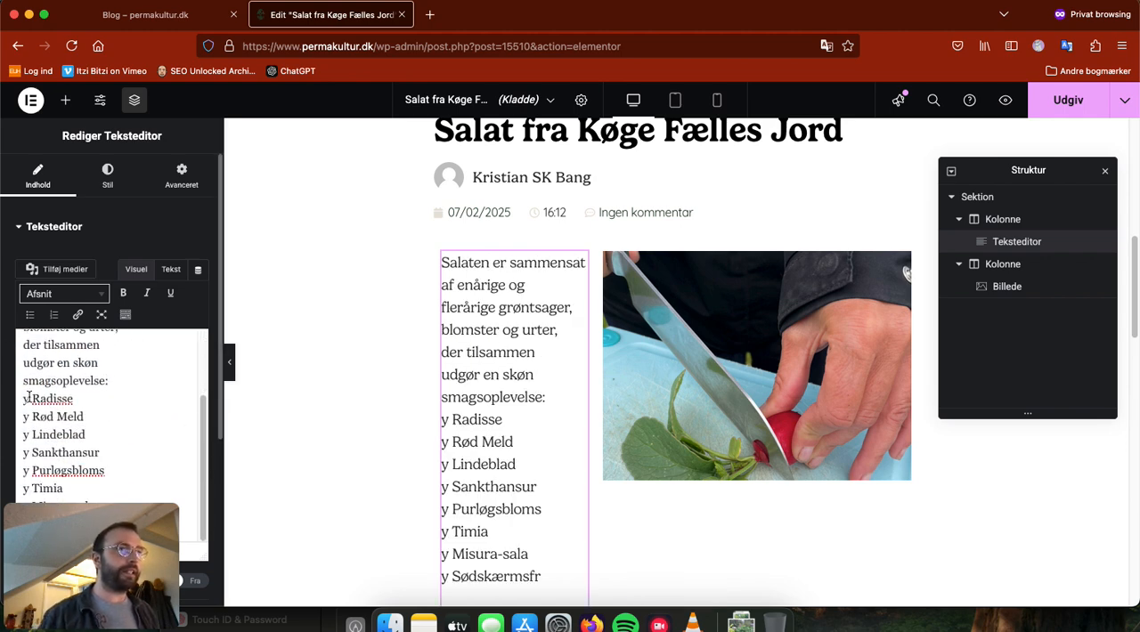
pyautogui.write('-')
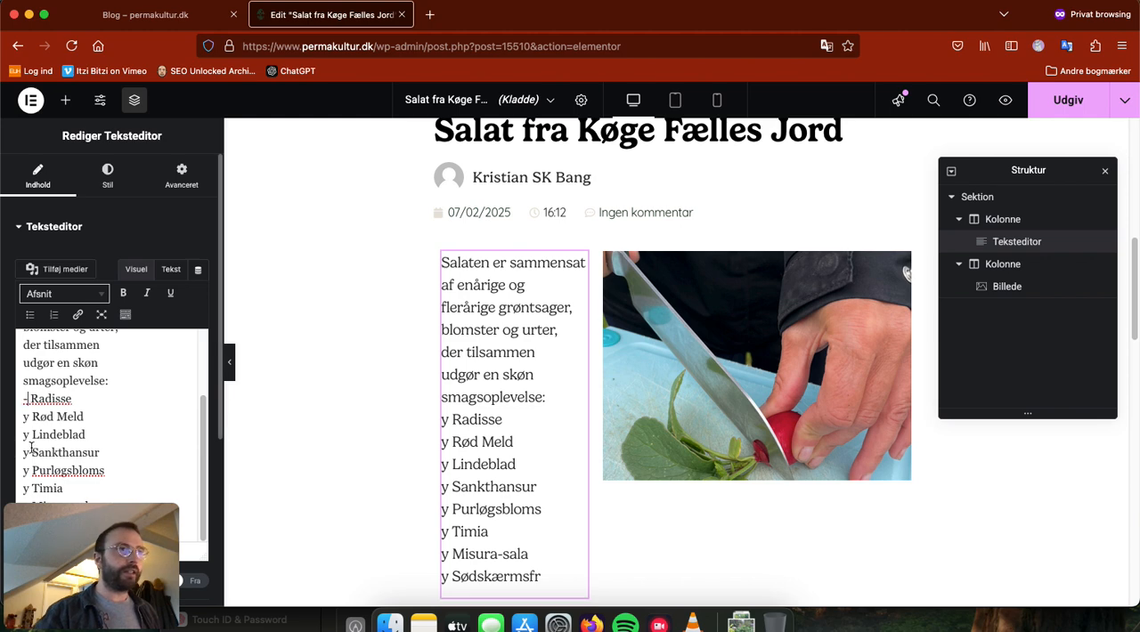
pyautogui.doubleClick(27, 416)
pyautogui.write('-')
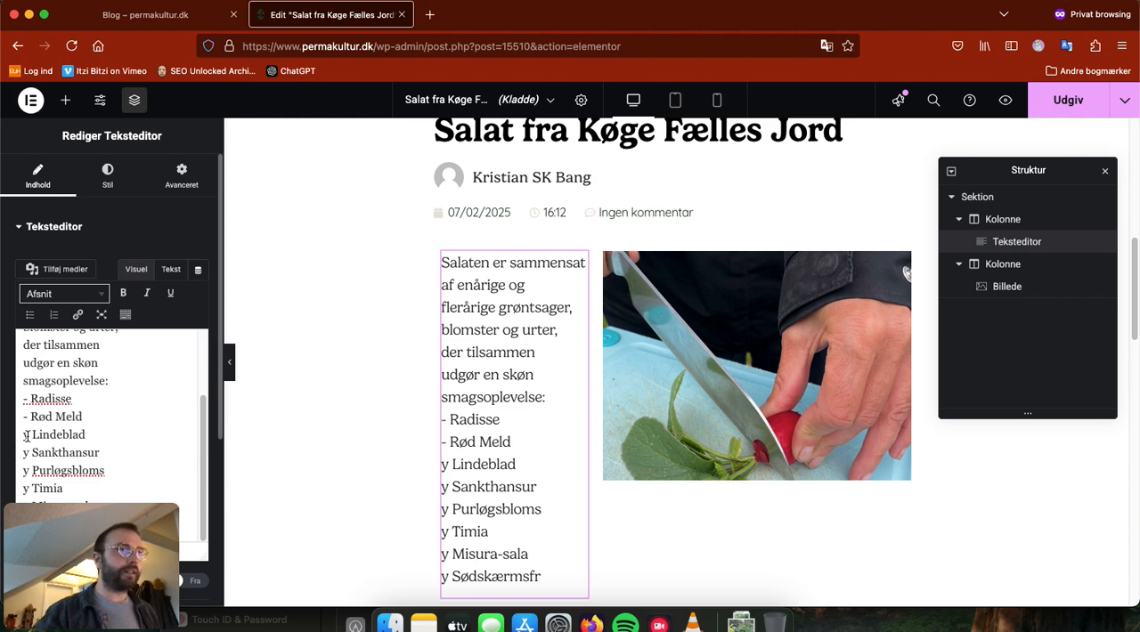
pyautogui.write('-')
pyautogui.write('-')
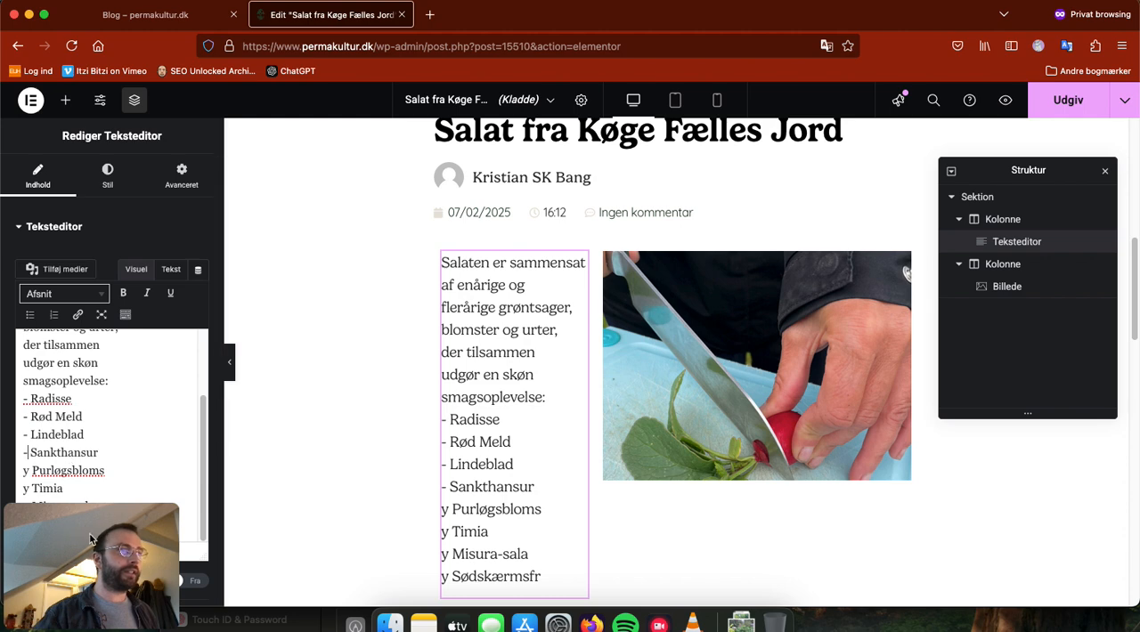
pyautogui.scroll(-2, 151, 340)
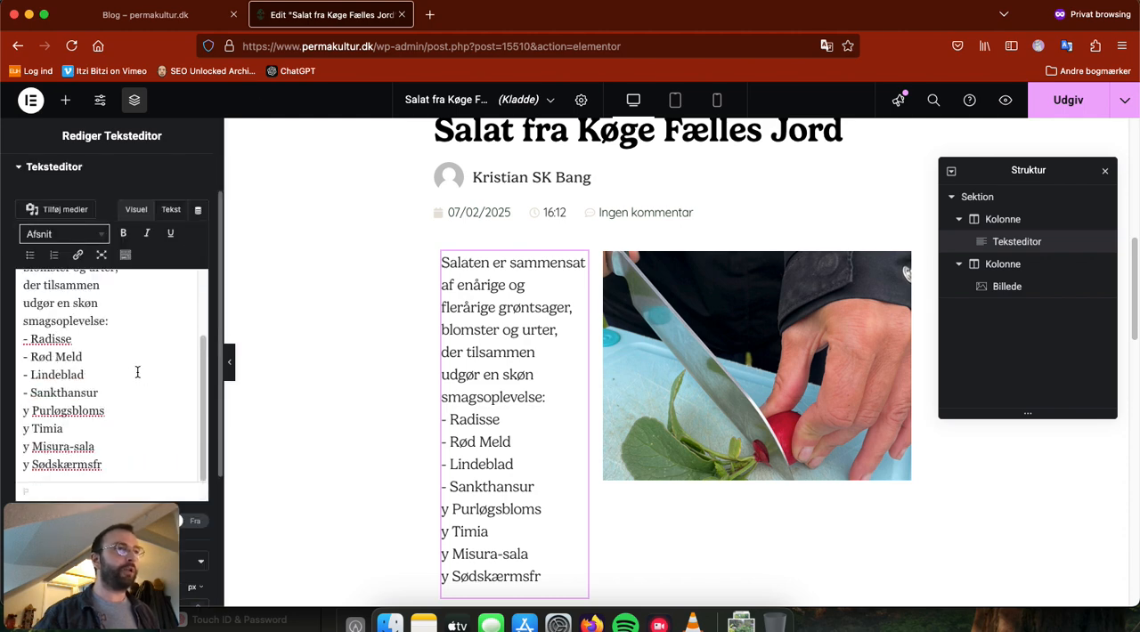
pyautogui.write('-')
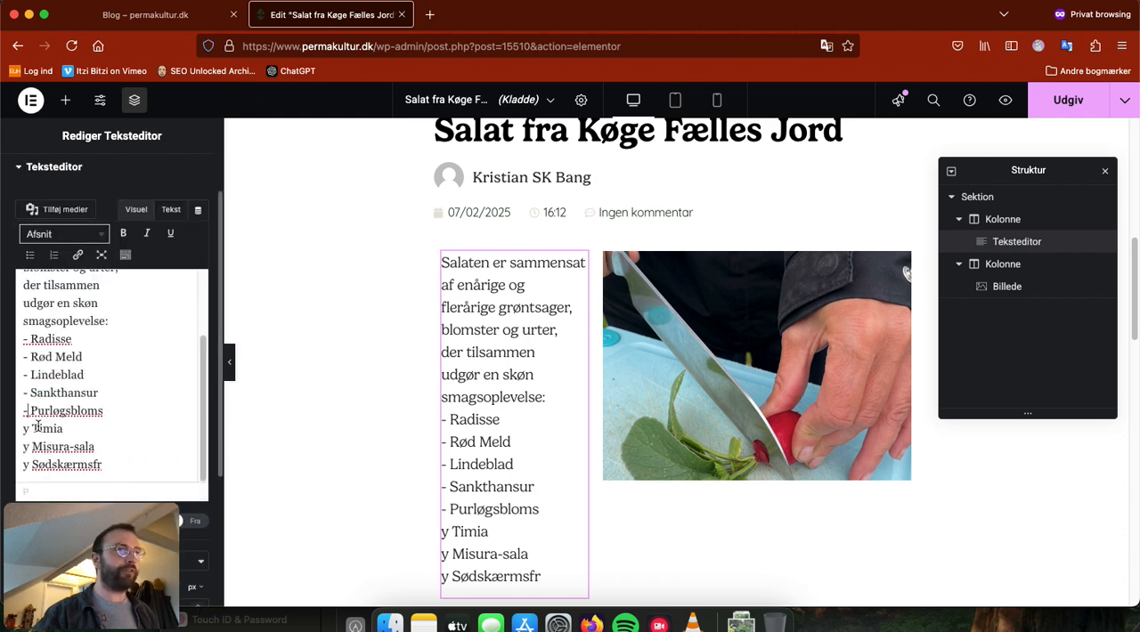
pyautogui.doubleClick(26, 429)
pyautogui.write('-')
pyautogui.write('-')
pyautogui.write('-')
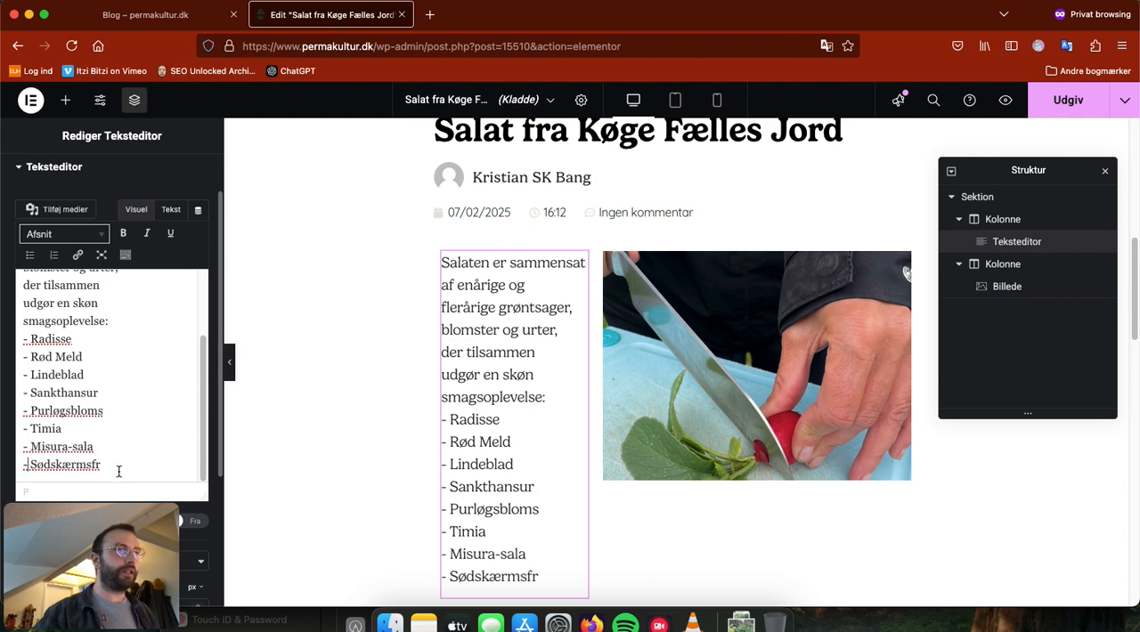
pyautogui.write('ø')
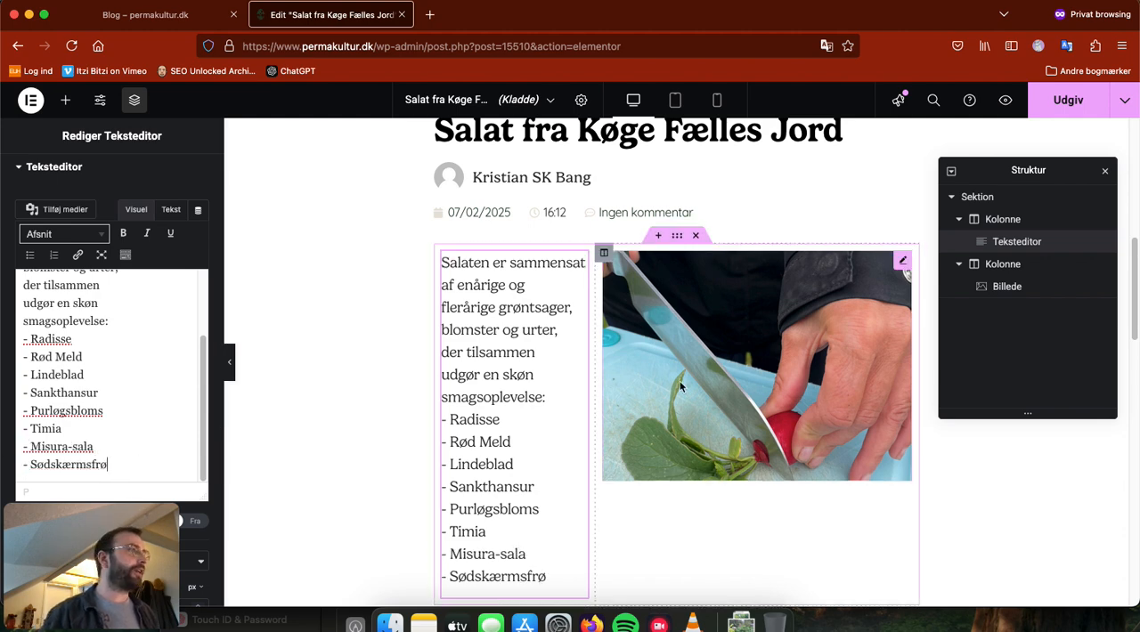
pyautogui.scroll(-3, 775, 454)
pyautogui.scroll(2, 541, 390)
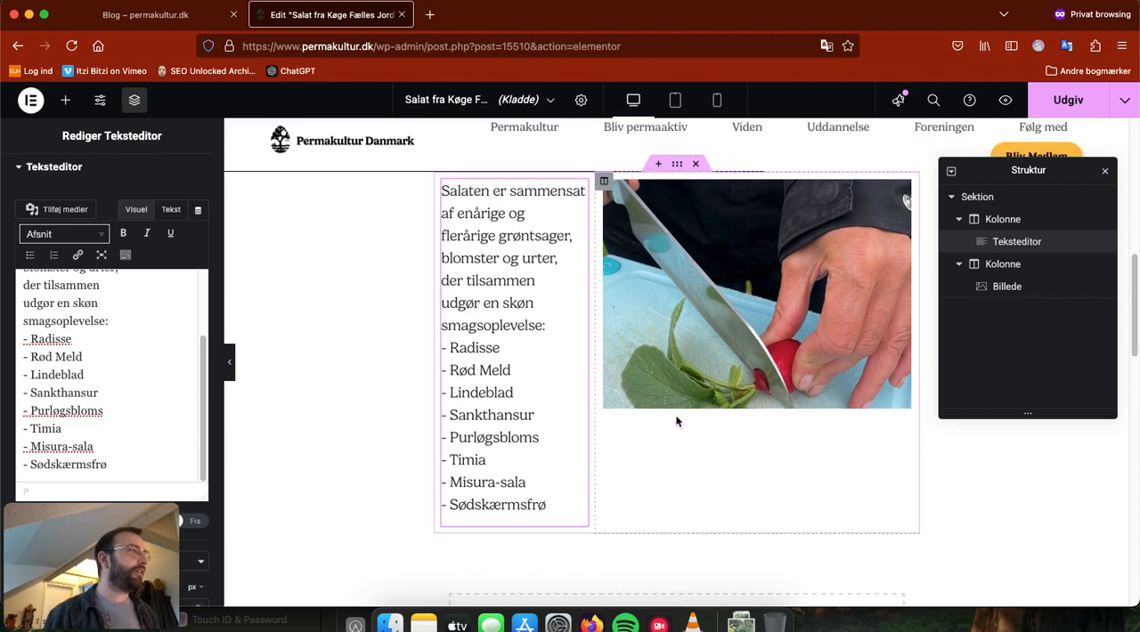
pyautogui.moveTo(112, 469); pyautogui.dragTo(134, 265)
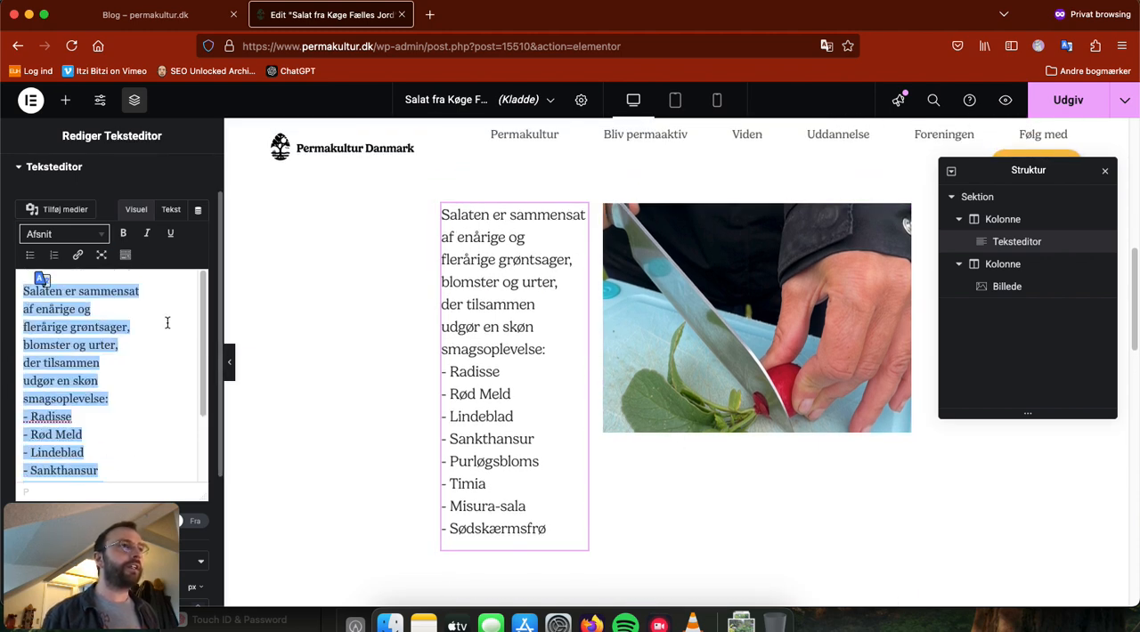
pyautogui.click(101, 234)
pyautogui.click(102, 236)
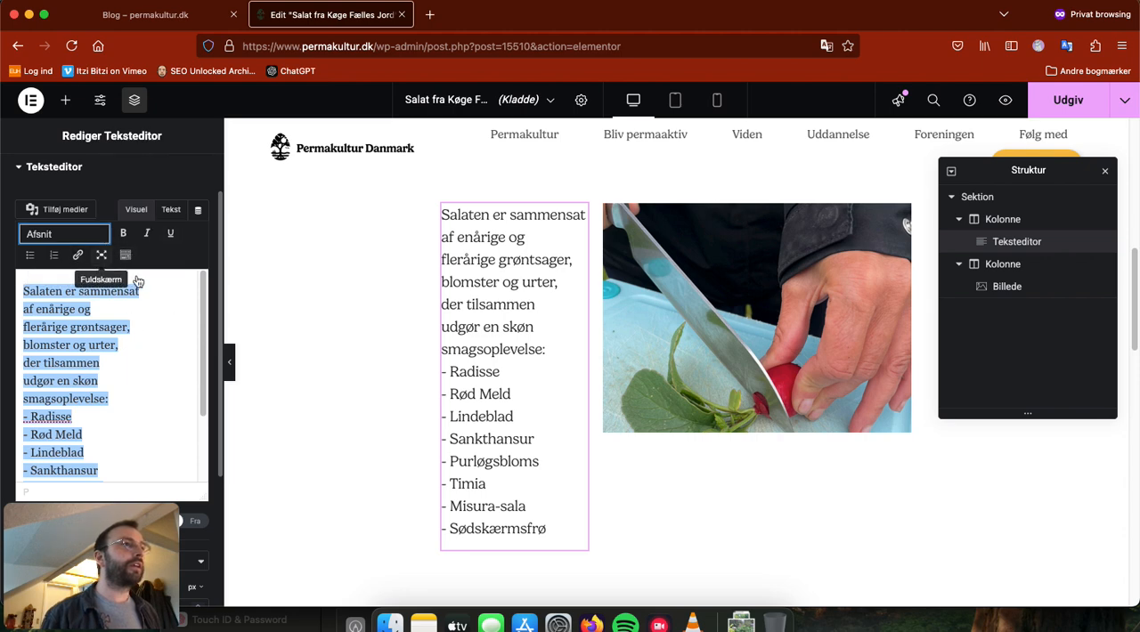
# Step: Try a height of 158 px on the radish image in its style settings and undo the change
pyautogui.click(730, 350)
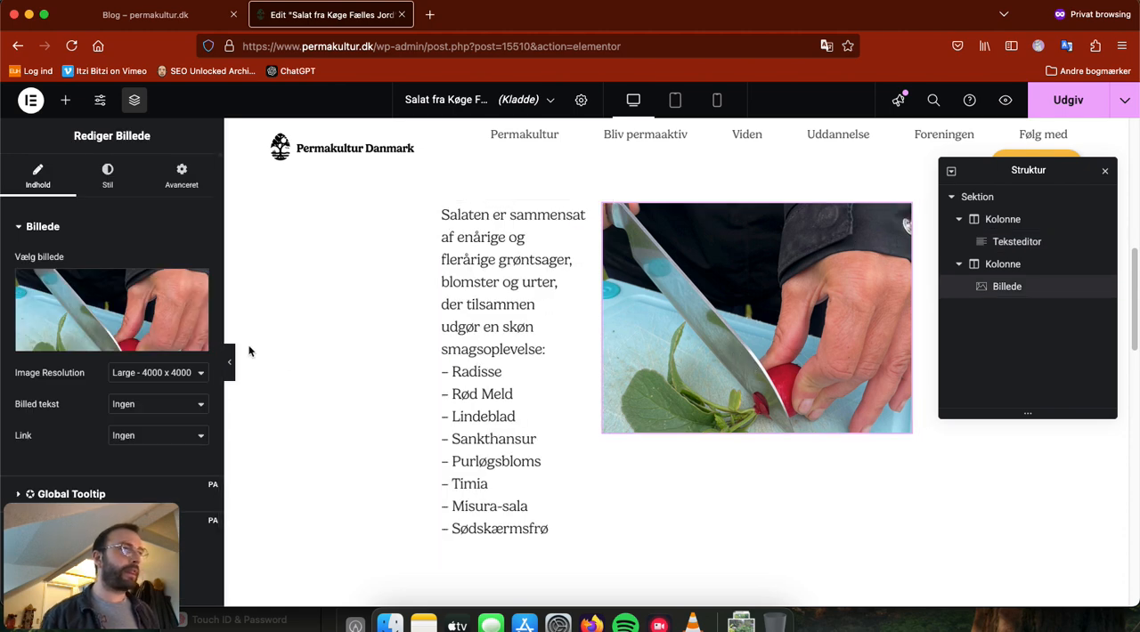
pyautogui.scroll(-1, 53, 405)
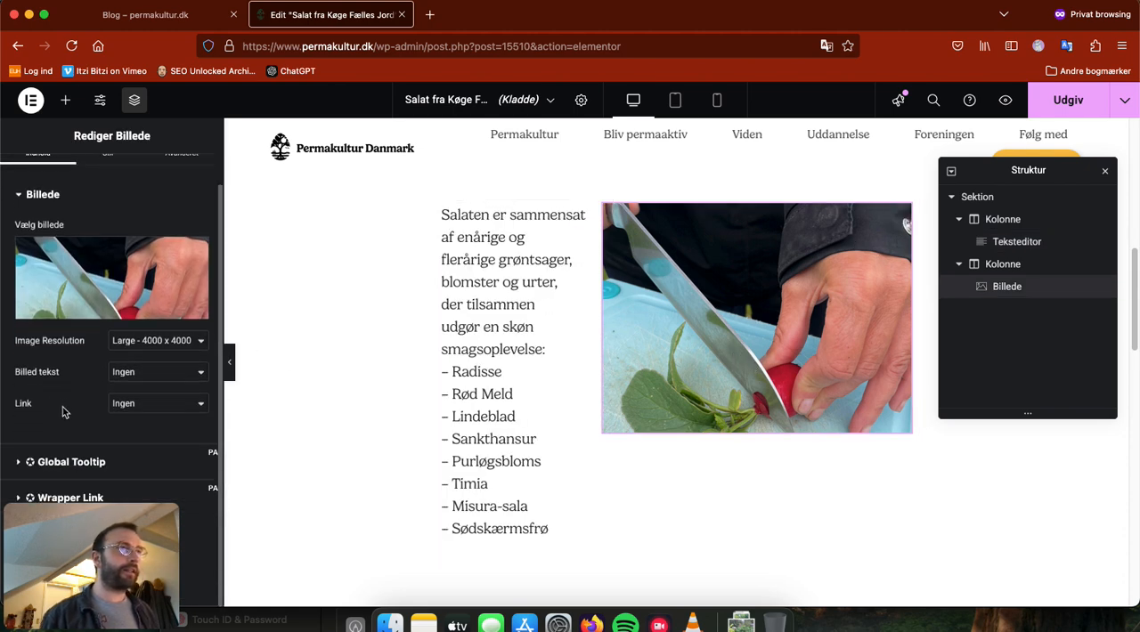
pyautogui.scroll(1, 71, 403)
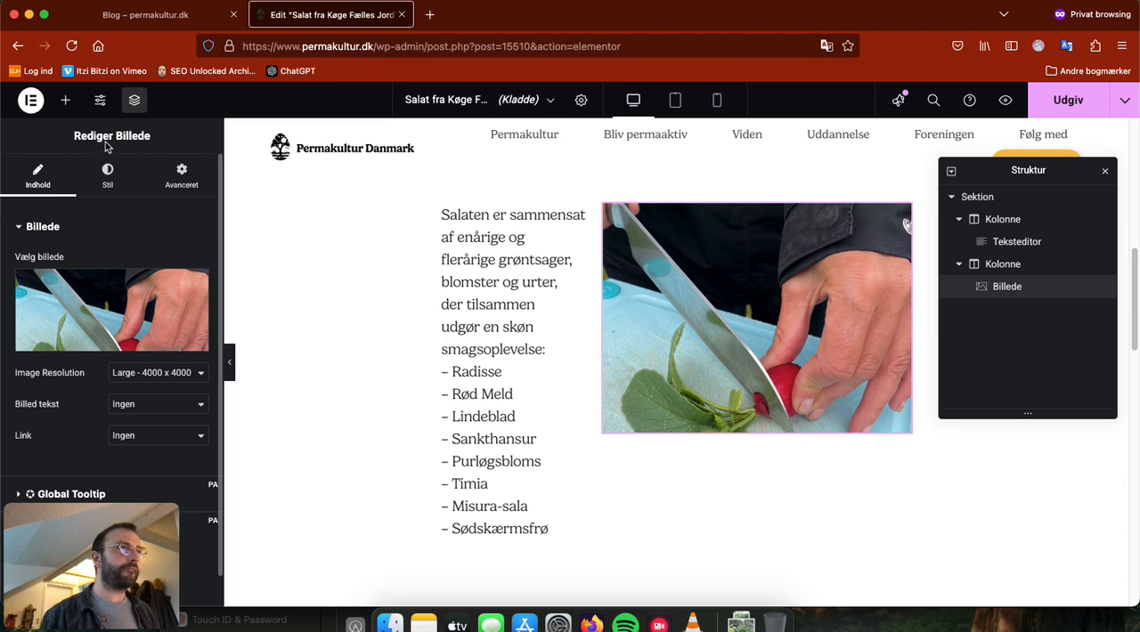
pyautogui.click(108, 173)
pyautogui.scroll(-1, 125, 294)
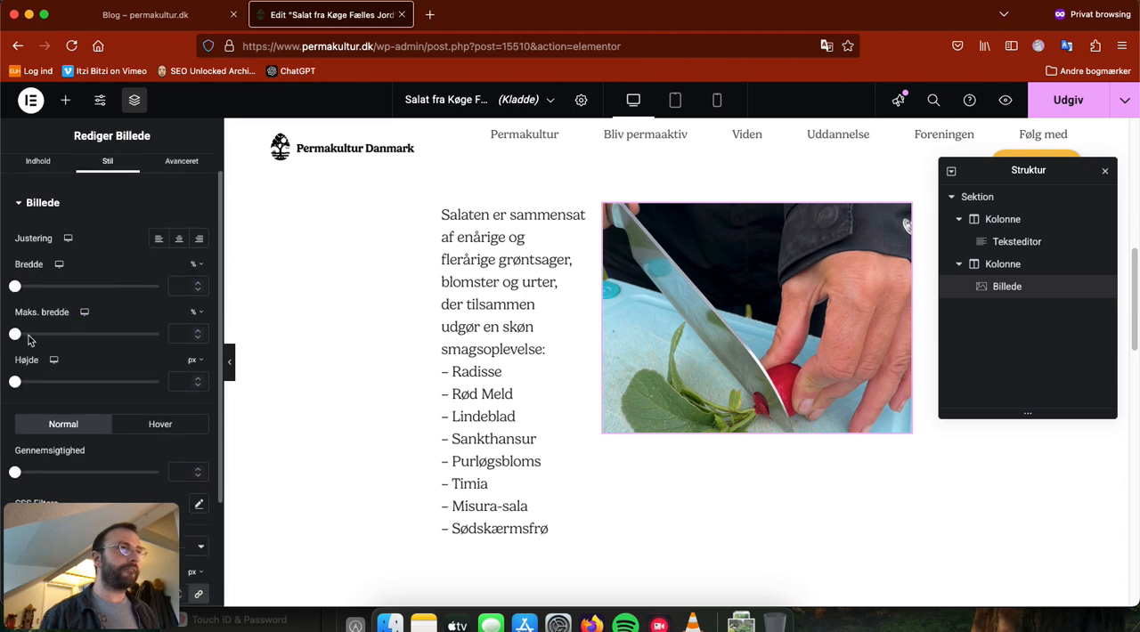
pyautogui.moveTo(15, 383); pyautogui.dragTo(60, 397)
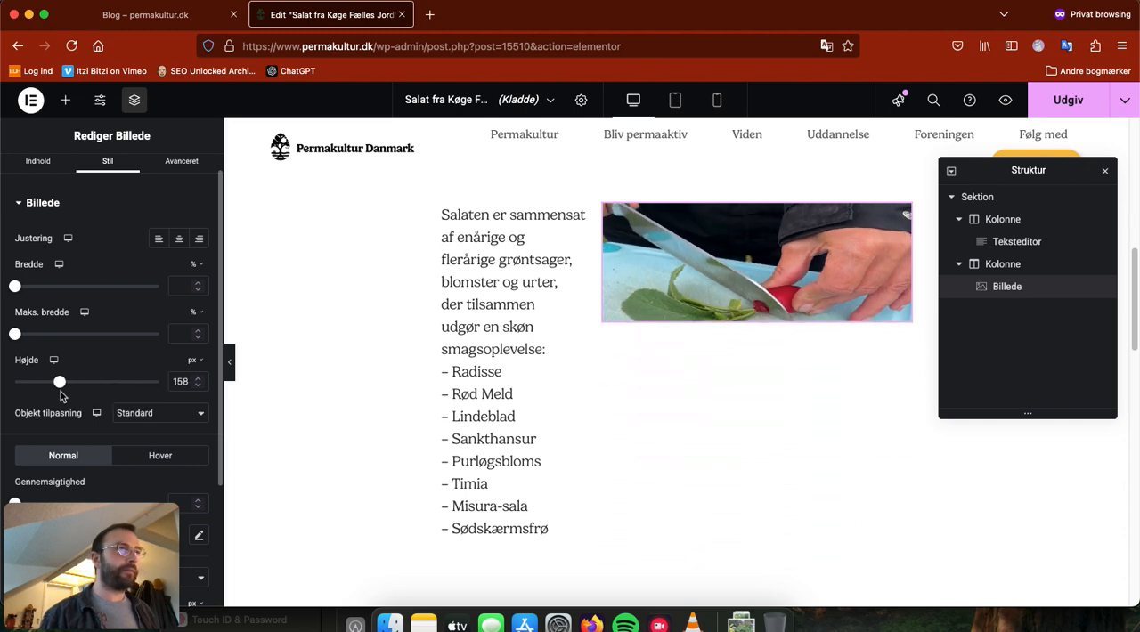
pyautogui.press('super+z')
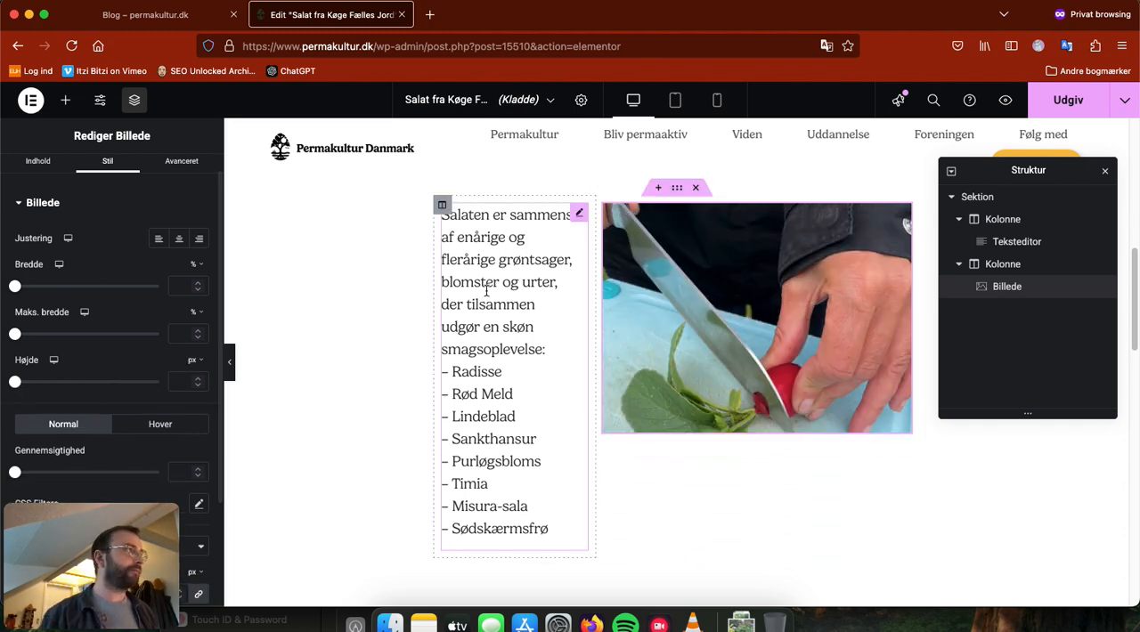
# Step: Try bold on the word "Salaten" in the salad text widget and remove it again
pyautogui.scroll(-1, 743, 494)
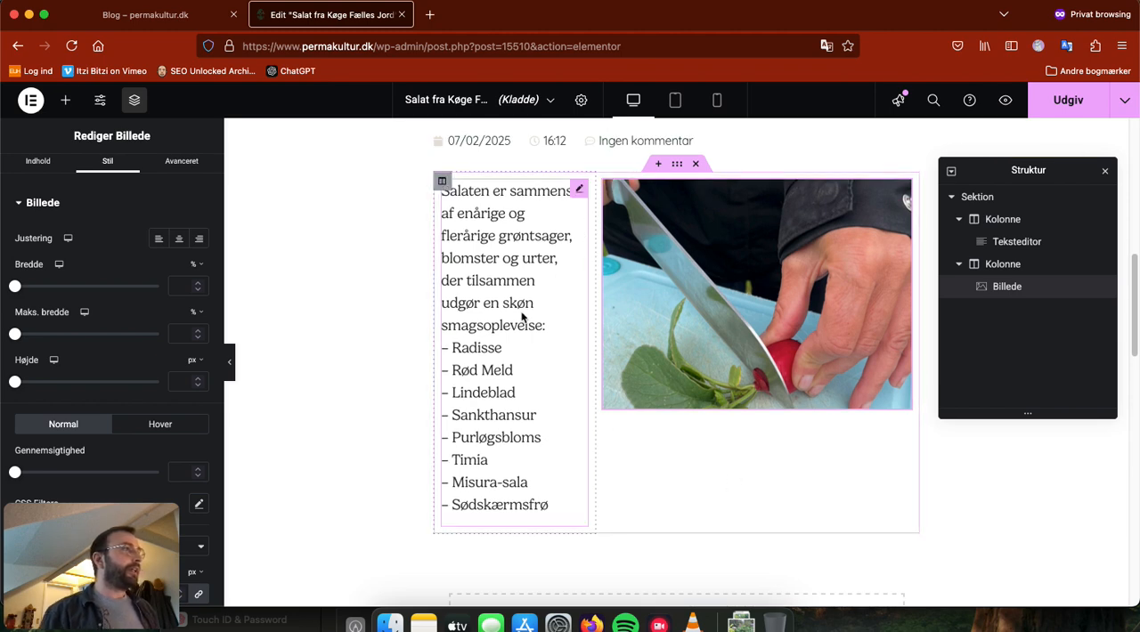
pyautogui.click(516, 235)
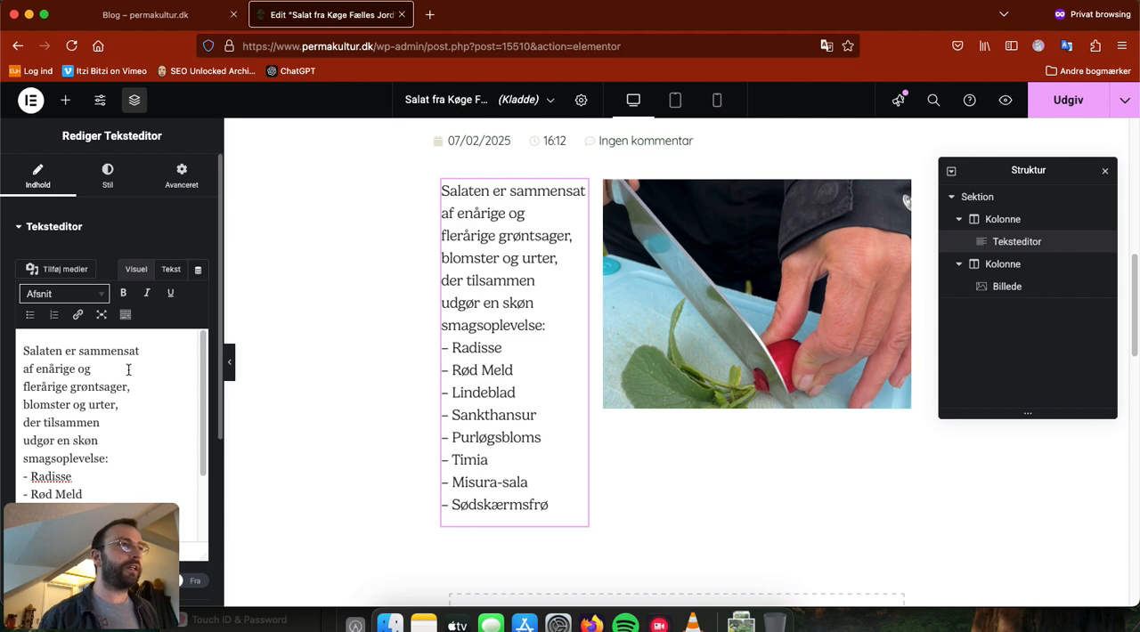
pyautogui.moveTo(21, 351); pyautogui.dragTo(63, 352)
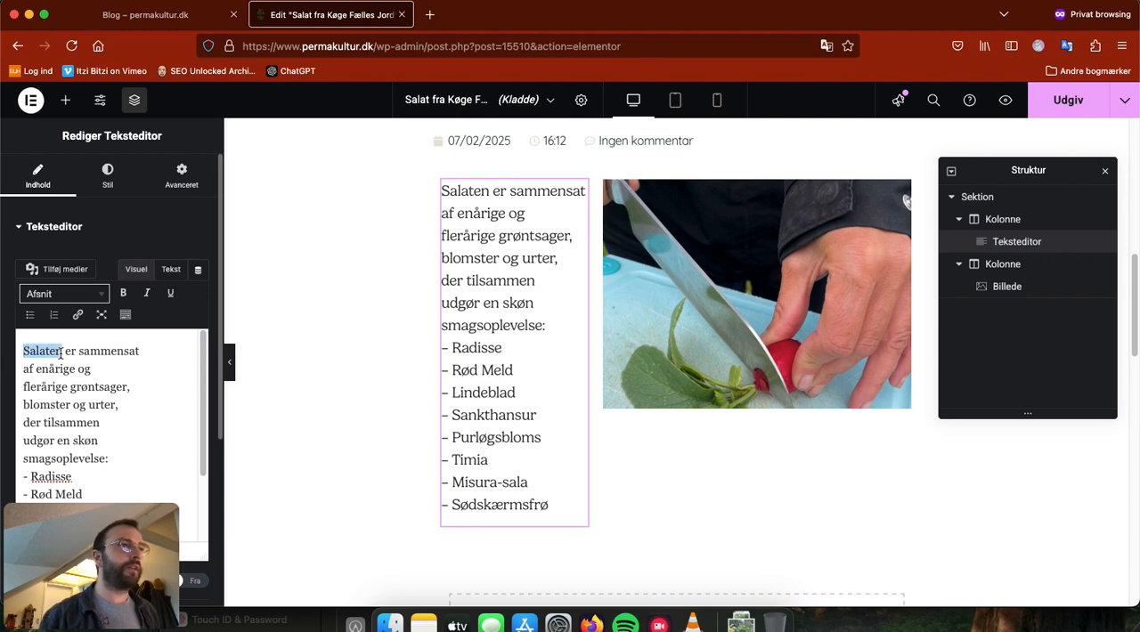
pyautogui.click(123, 295)
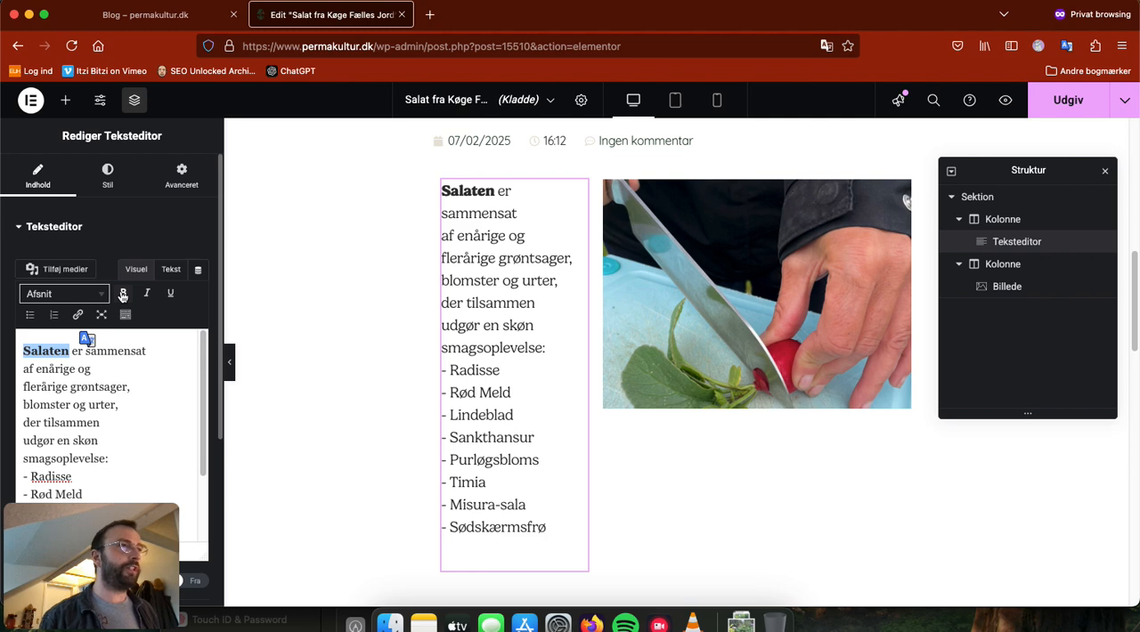
pyautogui.click(123, 295)
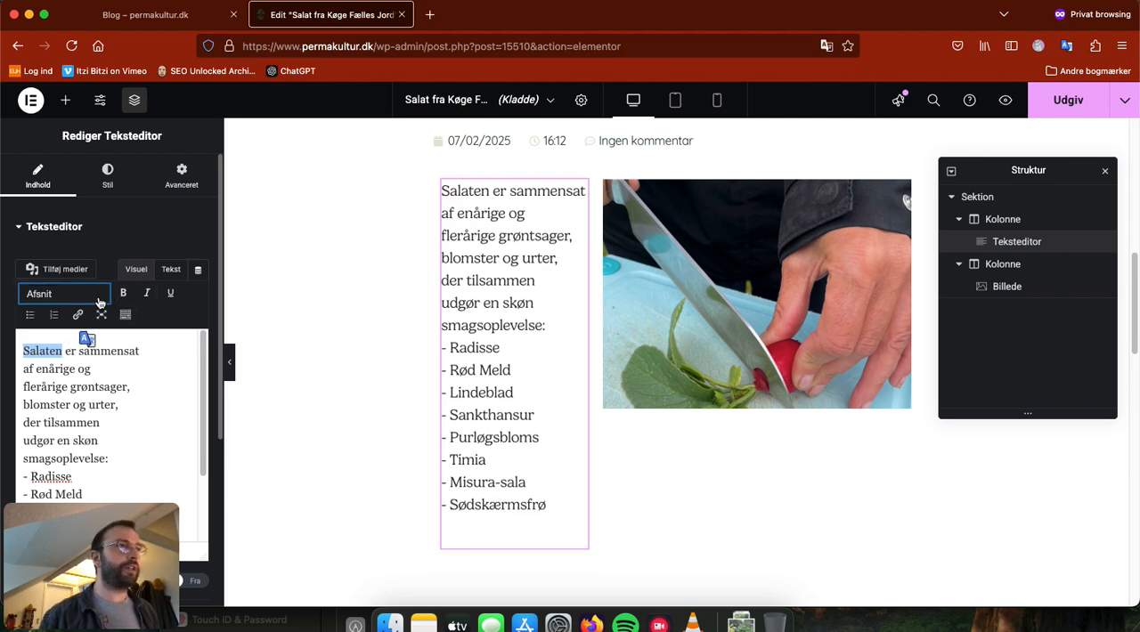
# Step: Try the formats Overskrift 1, Overskrift 2, Præformateret, Overskrift 6, Overskrift 5, Overskrift 4 and Overskrift 3 on the salad text
pyautogui.click(100, 303)
pyautogui.click(100, 344)
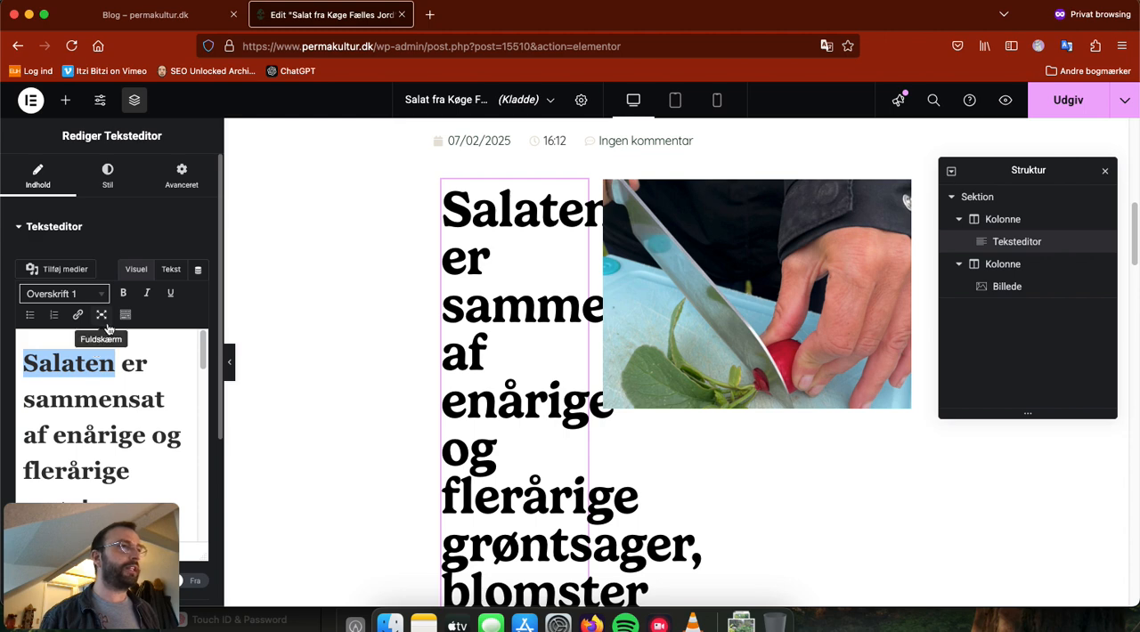
pyautogui.click(98, 294)
pyautogui.click(89, 374)
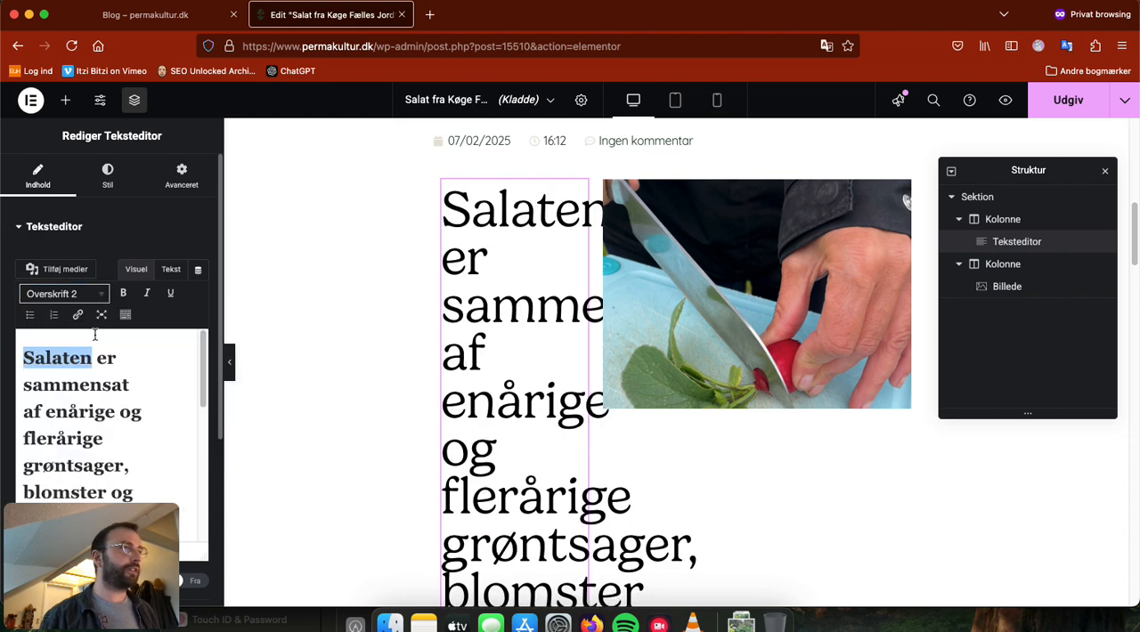
pyautogui.click(89, 294)
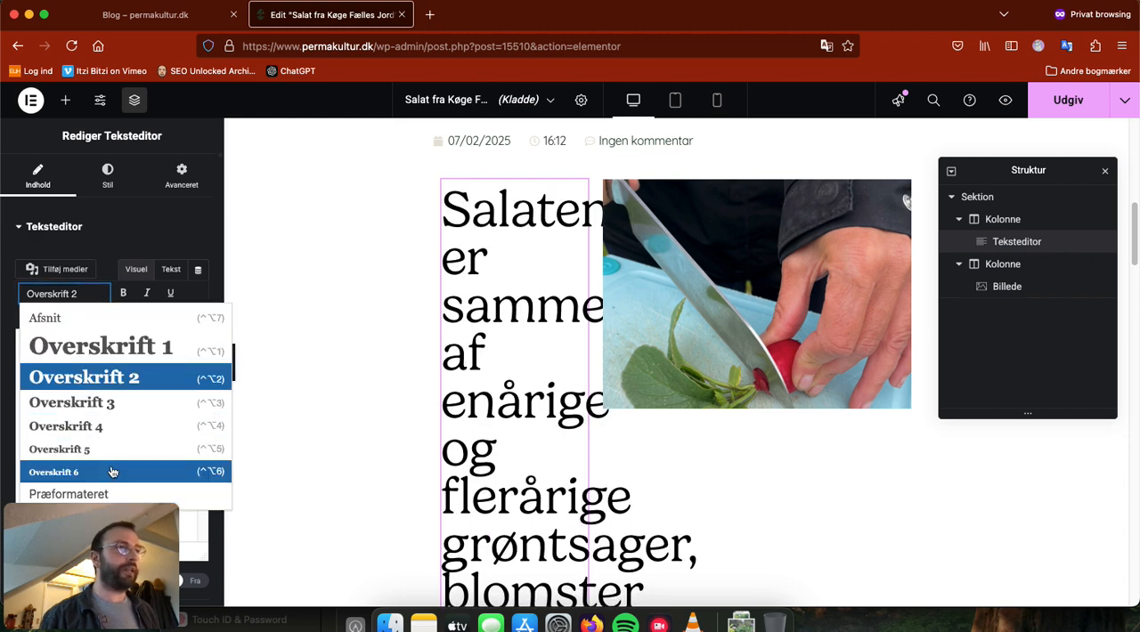
pyautogui.click(121, 494)
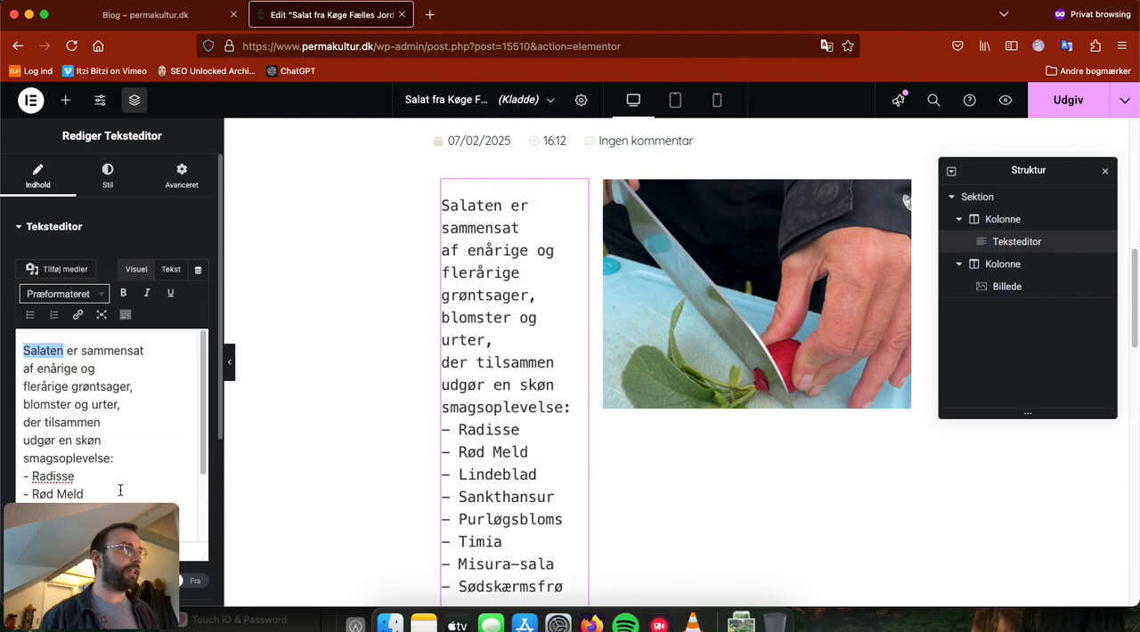
pyautogui.click(90, 296)
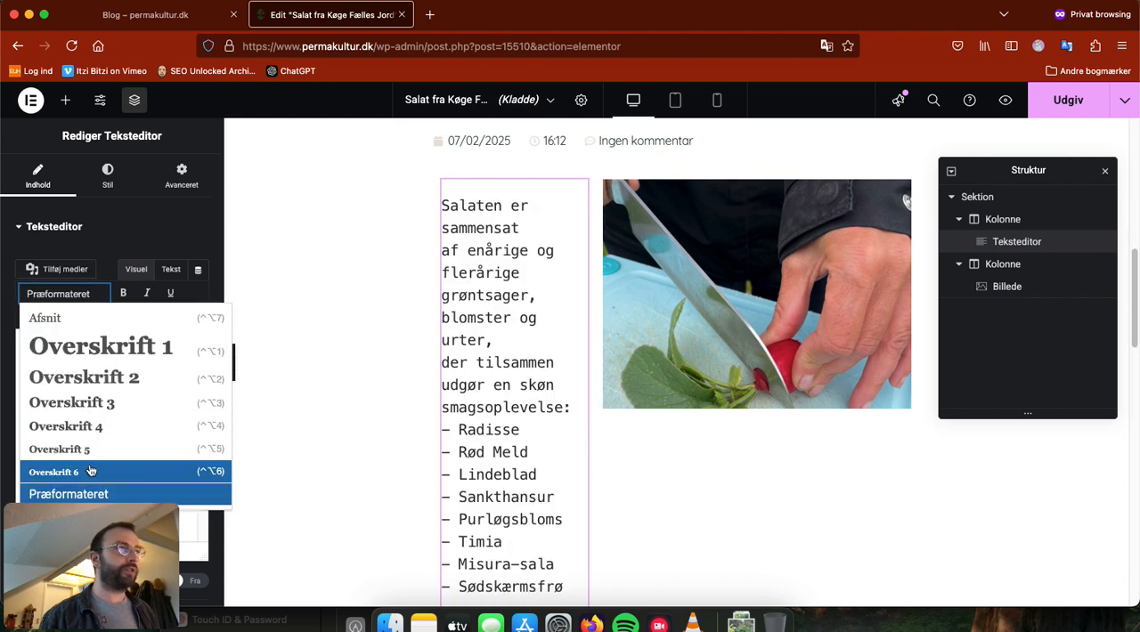
pyautogui.click(89, 468)
pyautogui.click(89, 294)
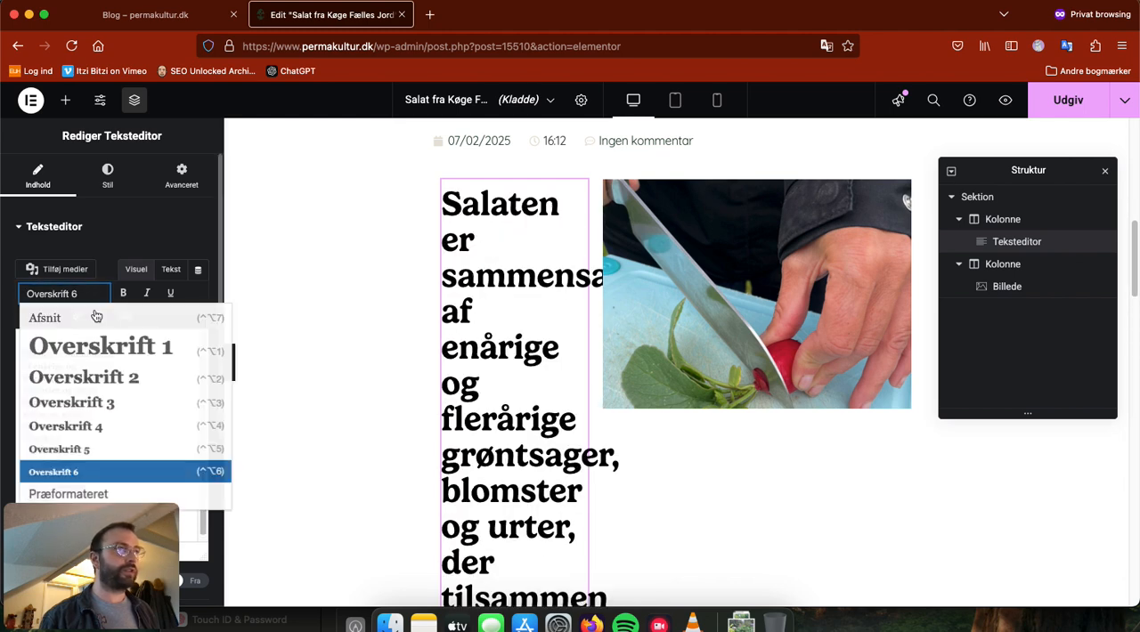
pyautogui.click(73, 443)
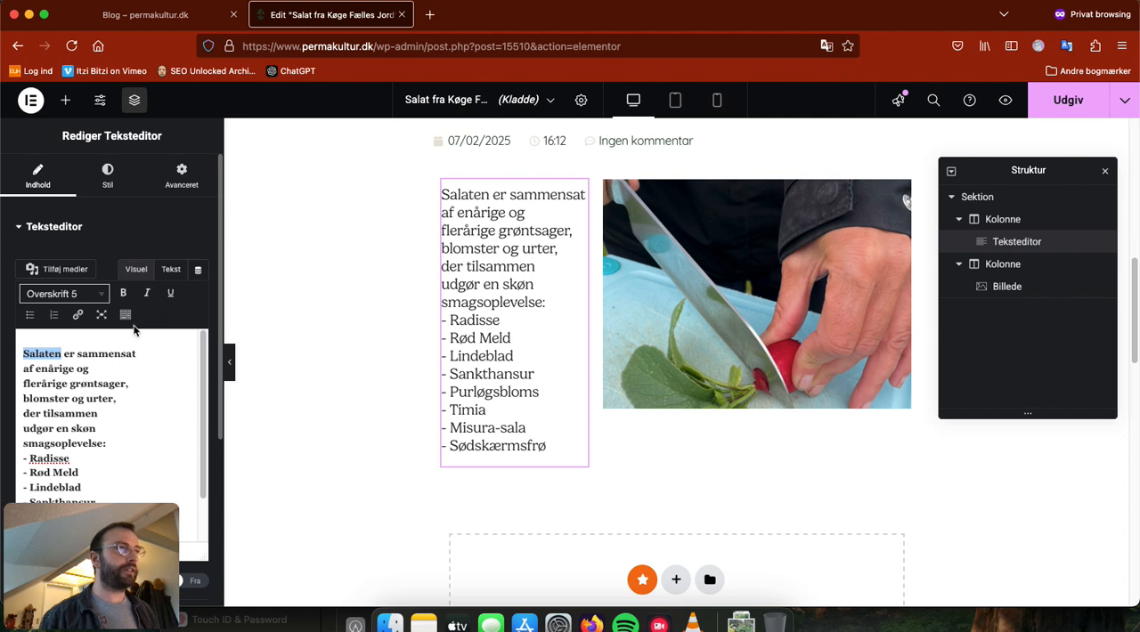
pyautogui.click(97, 298)
pyautogui.click(70, 426)
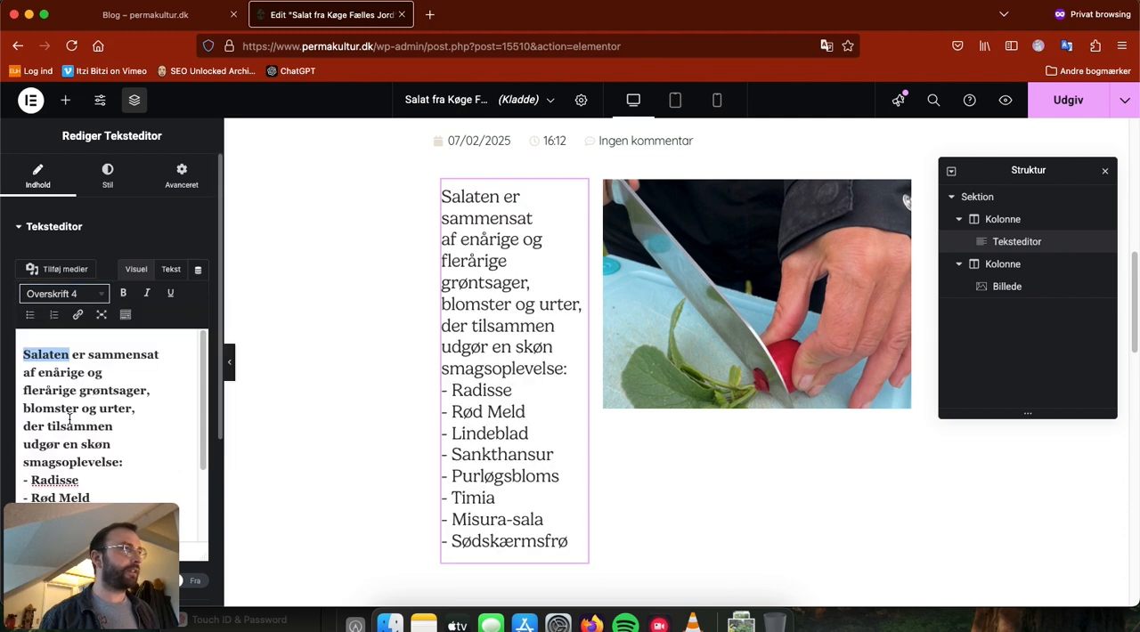
pyautogui.click(98, 294)
pyautogui.click(71, 402)
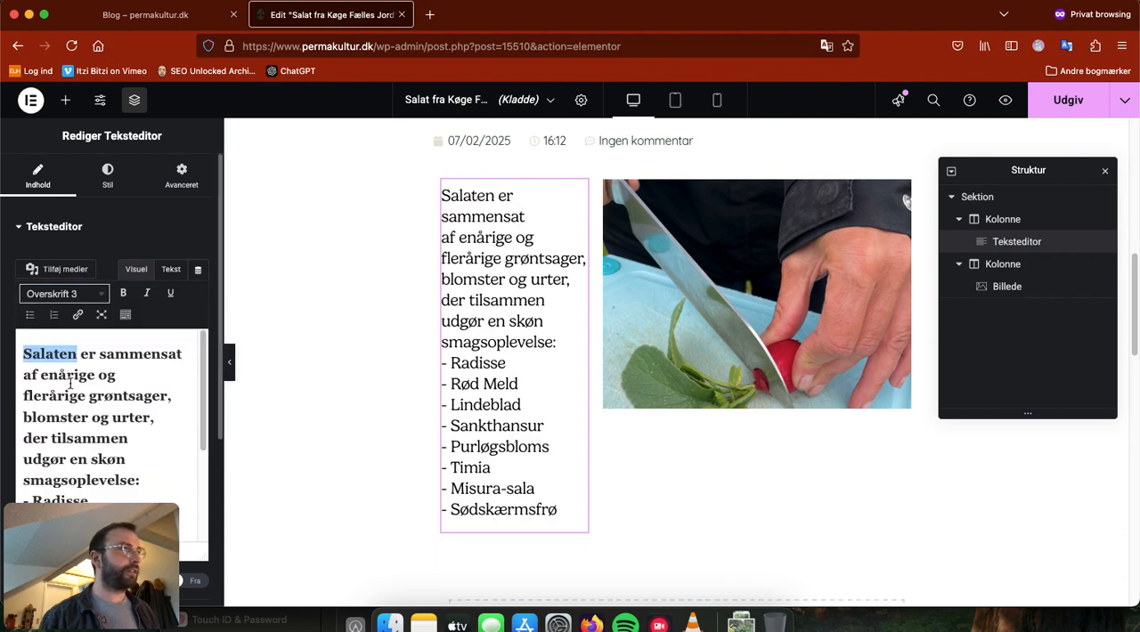
# Step: Set the salad text's paragraph format to Overskrift 5
pyautogui.click(72, 297)
pyautogui.click(76, 446)
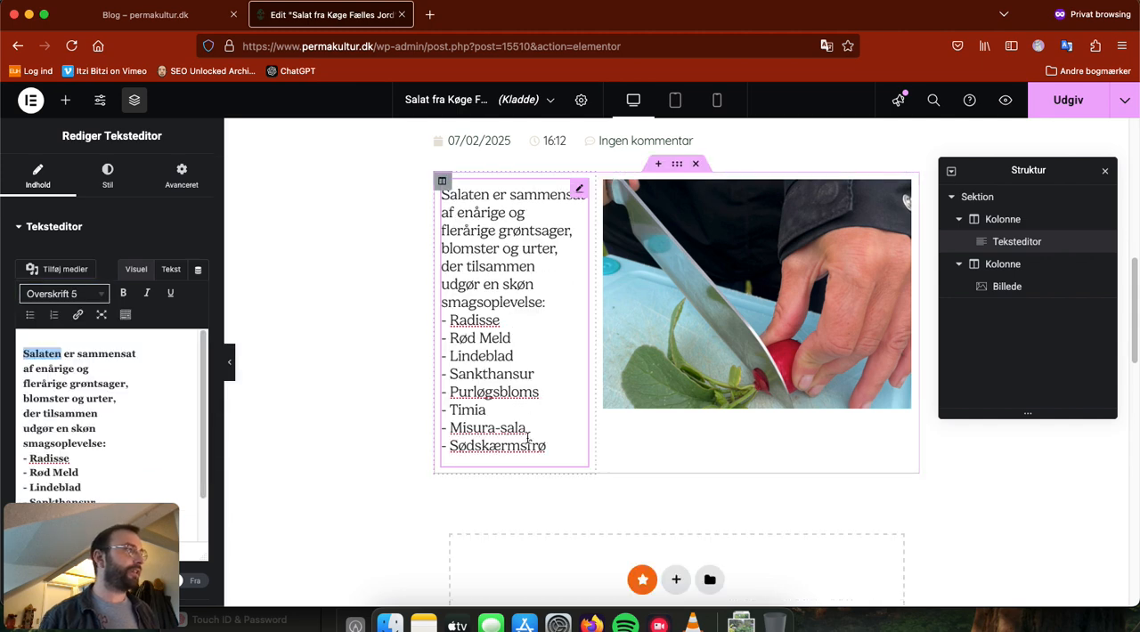
pyautogui.scroll(2, 326, 392)
# Step: Add a single-column section below the text-and-image section and place a text editor widget in it
pyautogui.scroll(-4, 418, 400)
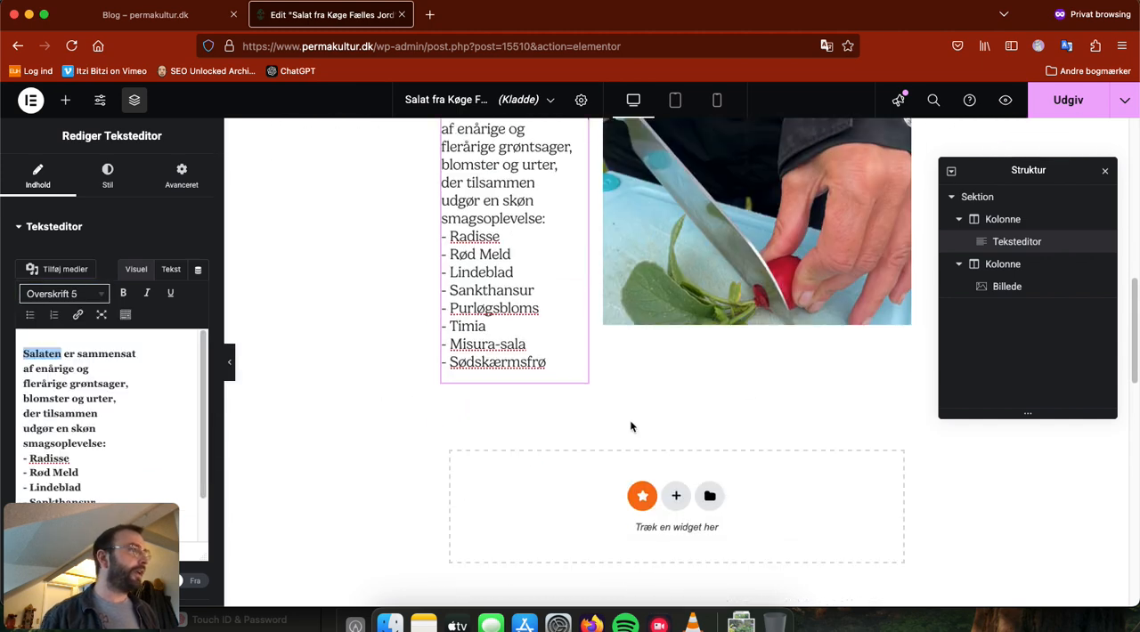
pyautogui.click(675, 496)
pyautogui.scroll(-1, 785, 474)
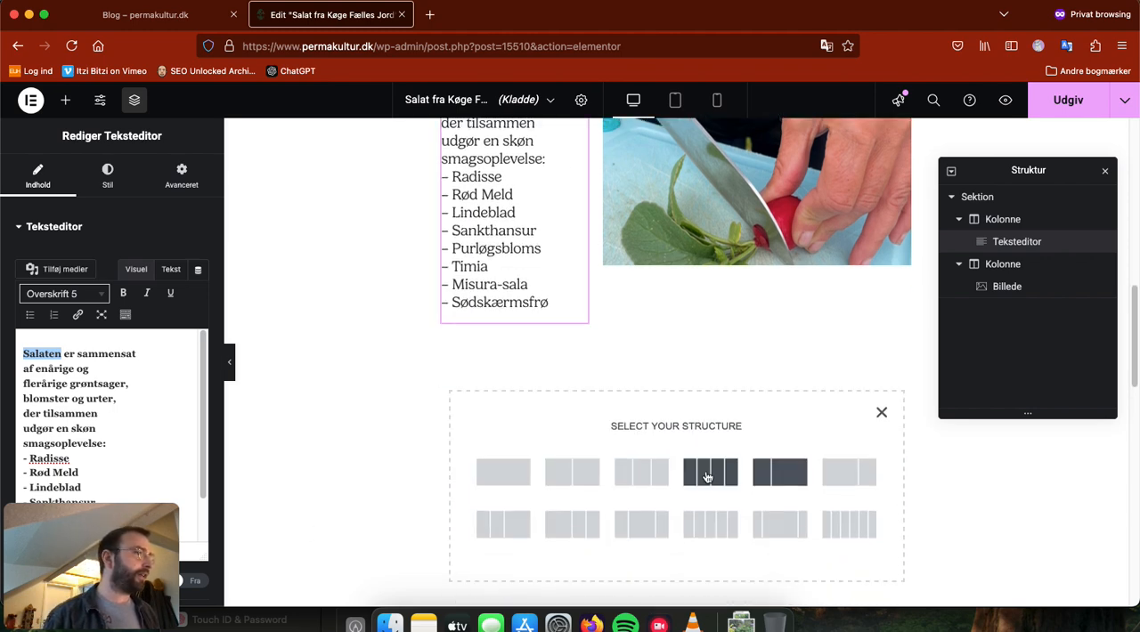
pyautogui.click(522, 480)
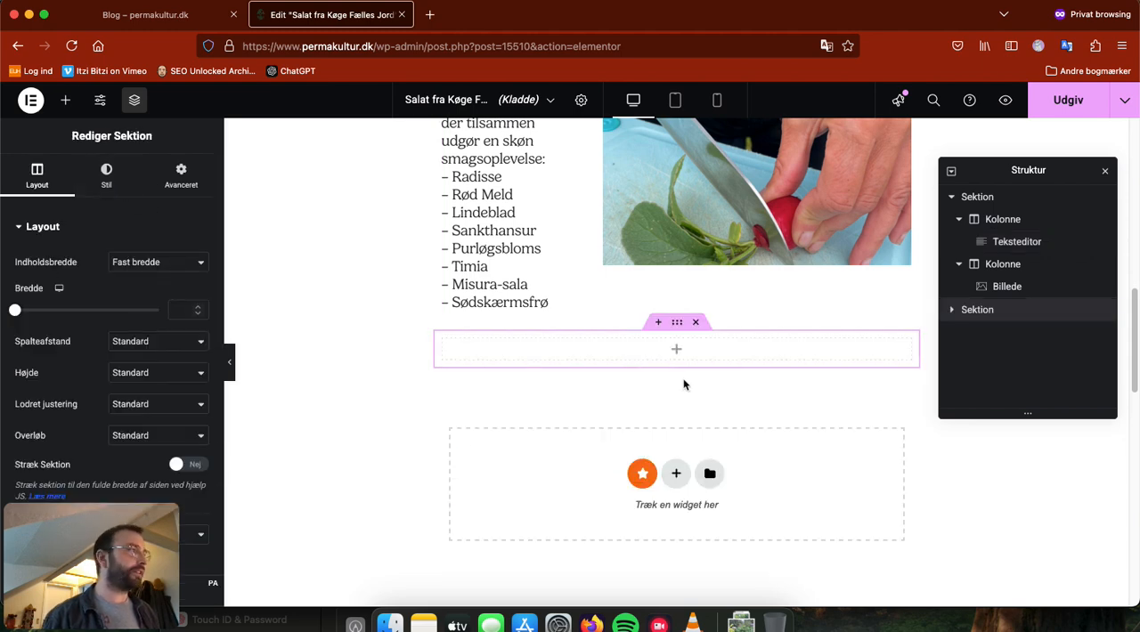
pyautogui.click(675, 351)
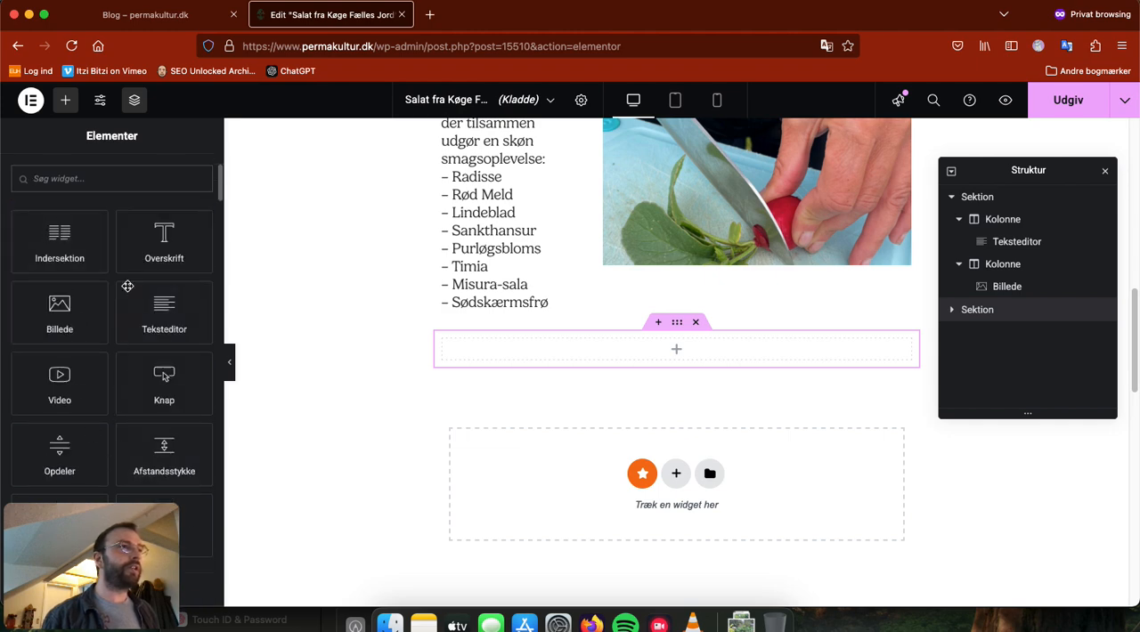
pyautogui.moveTo(155, 322); pyautogui.dragTo(682, 331)
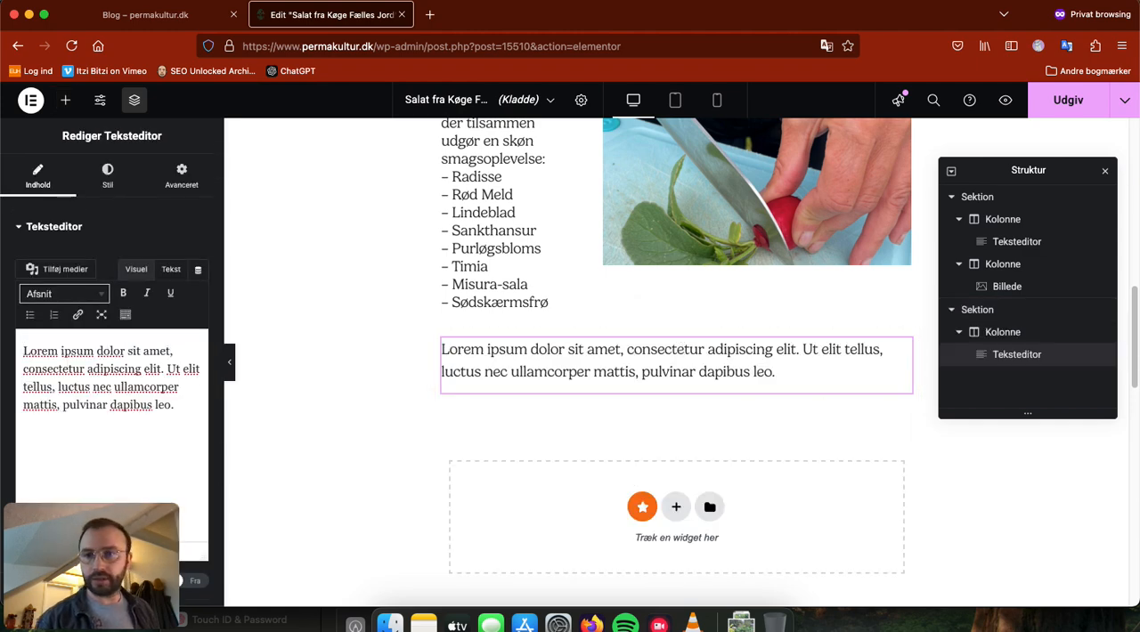
# Step: Replace the new text widget's Lorem ipsum placeholder with the copied recipe text starting "Opskrift"
pyautogui.press('super+Tab')
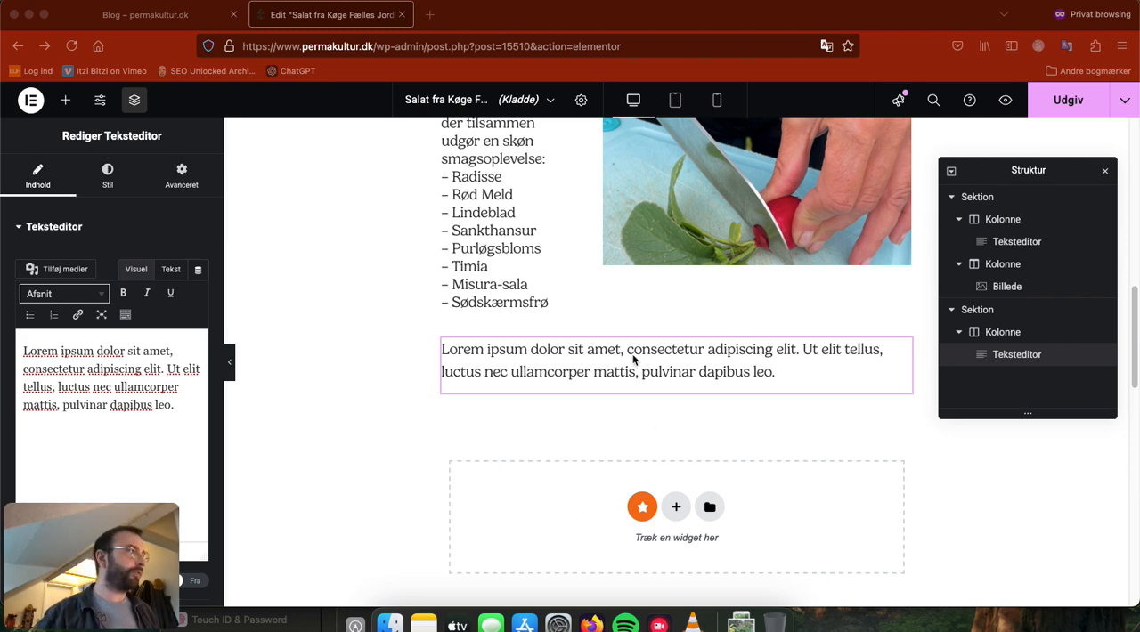
pyautogui.click(759, 380)
pyautogui.press('super+a')
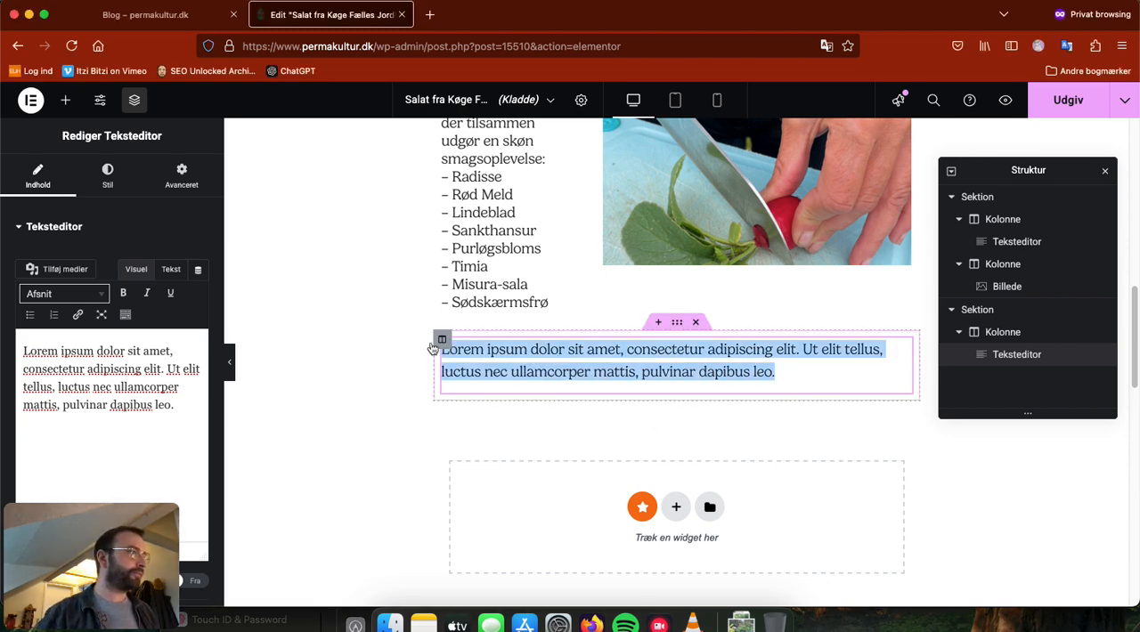
pyautogui.click(362, 342)
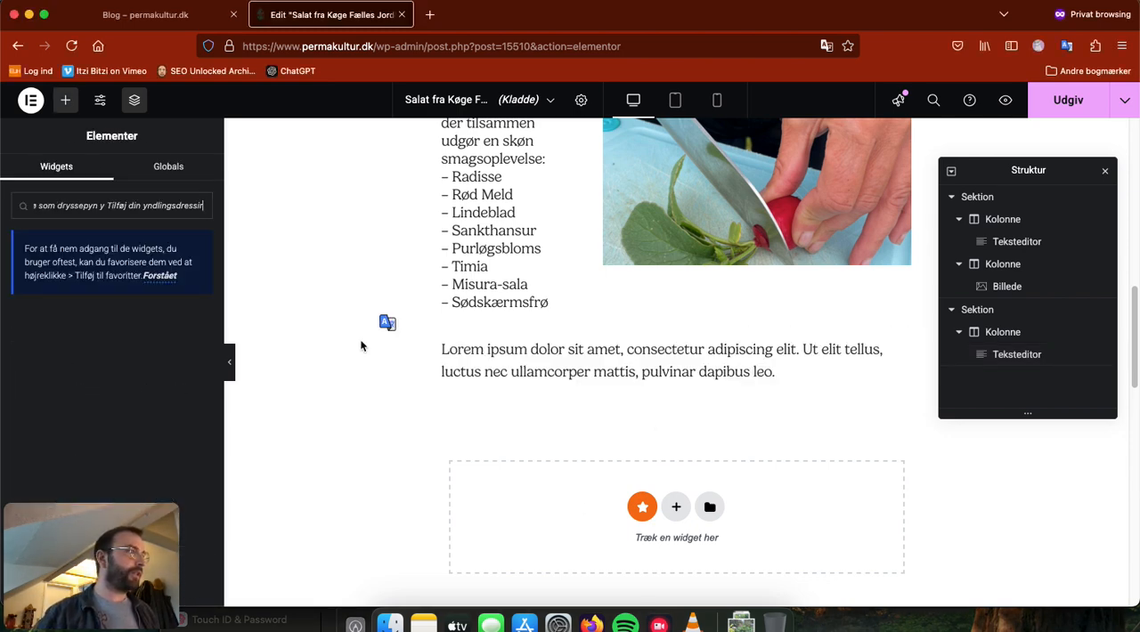
pyautogui.click(537, 369)
pyautogui.press('super+a')
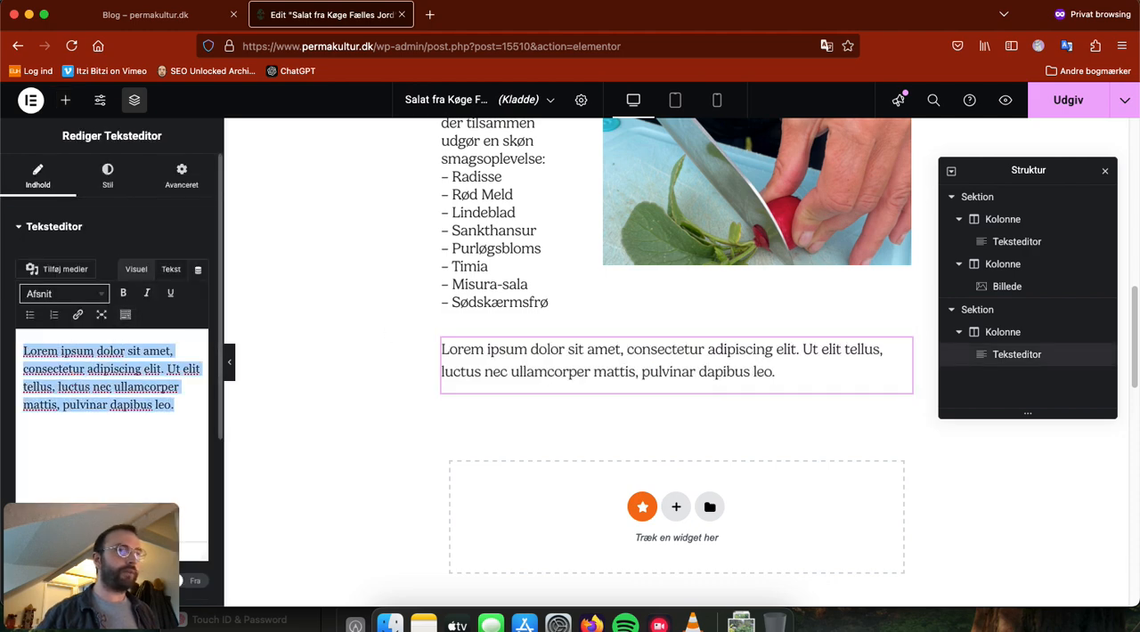
pyautogui.press('super+v')
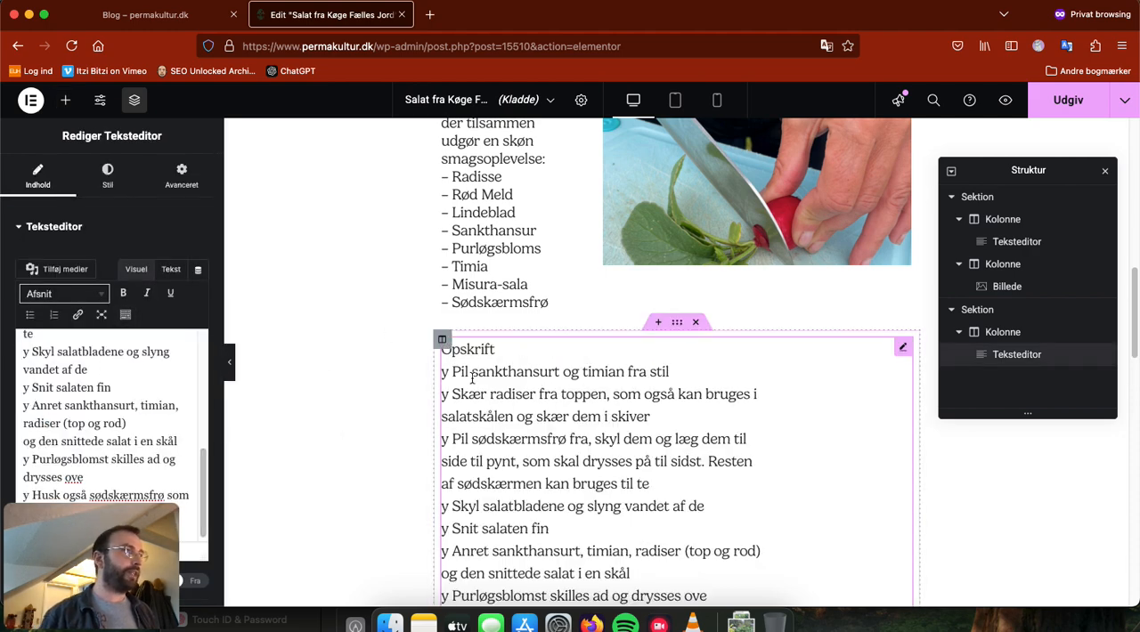
# Step: Replace the "y" before the first two recipe steps with a hyphen and complete the first step's last word as "stilk"
pyautogui.moveTo(454, 374); pyautogui.dragTo(443, 374)
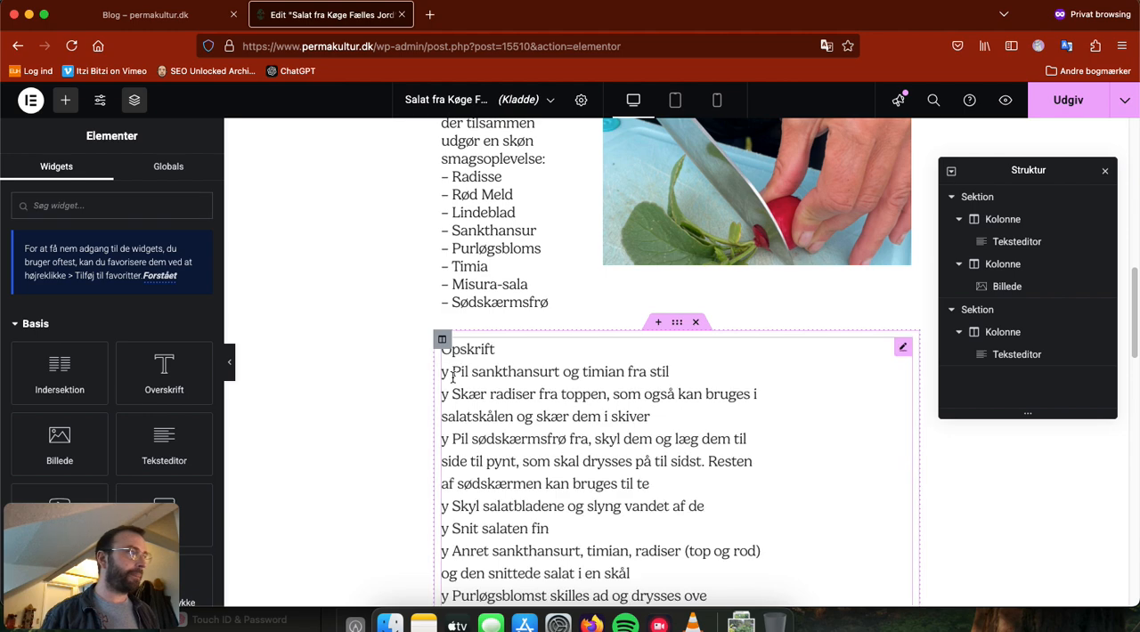
pyautogui.click(442, 372)
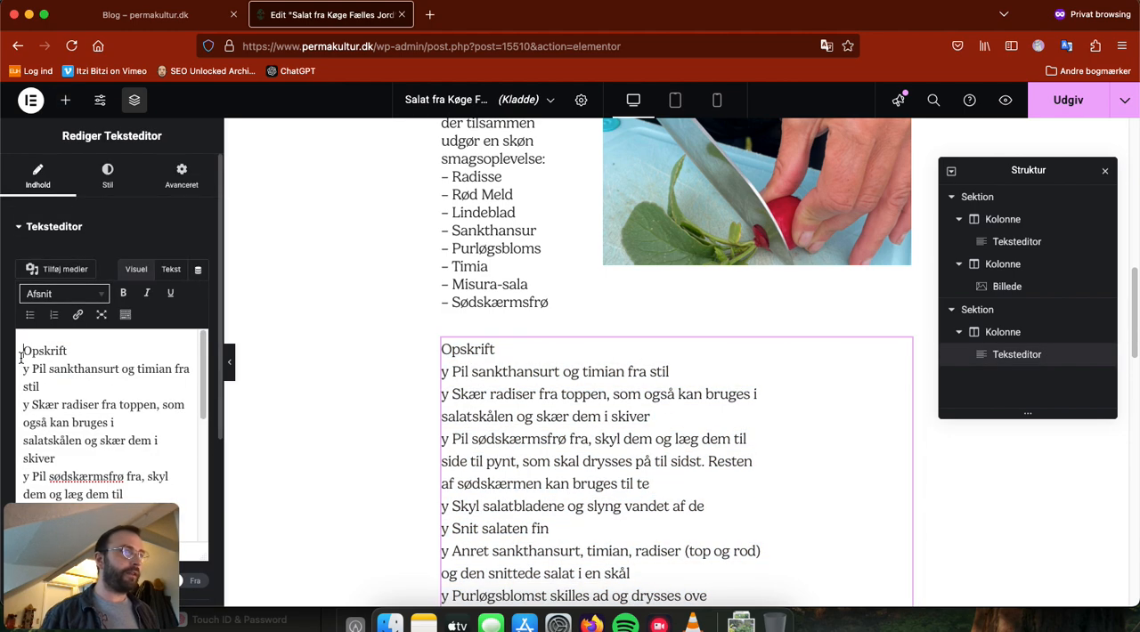
pyautogui.write('-')
pyautogui.doubleClick(26, 406)
pyautogui.write('-')
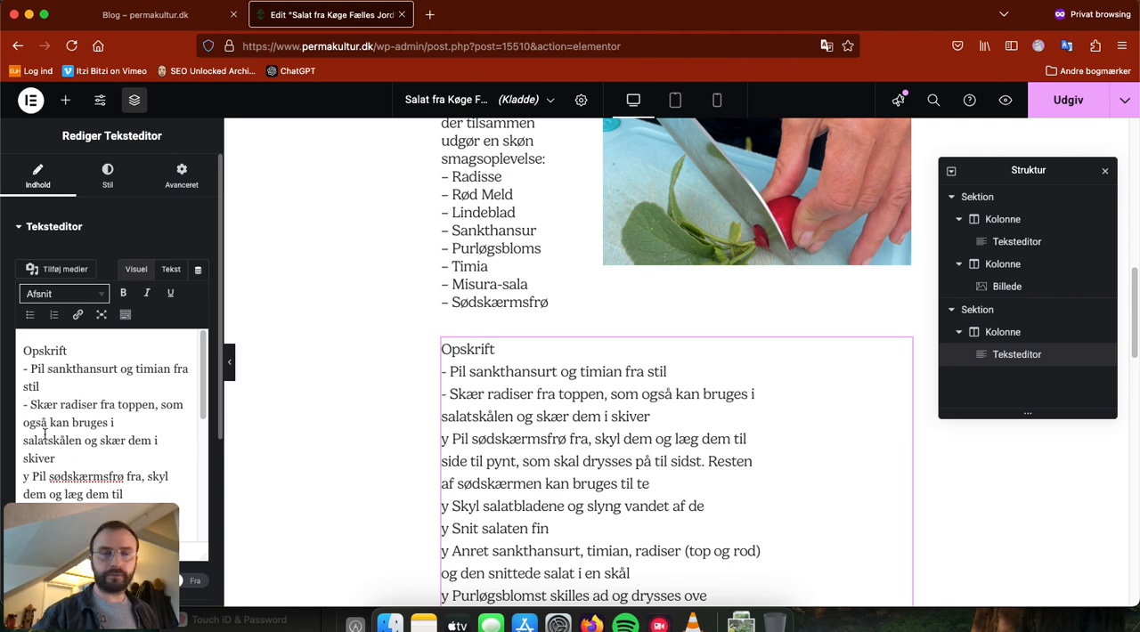
pyautogui.click(46, 387)
pyautogui.press('BackSpace')
pyautogui.write('k')
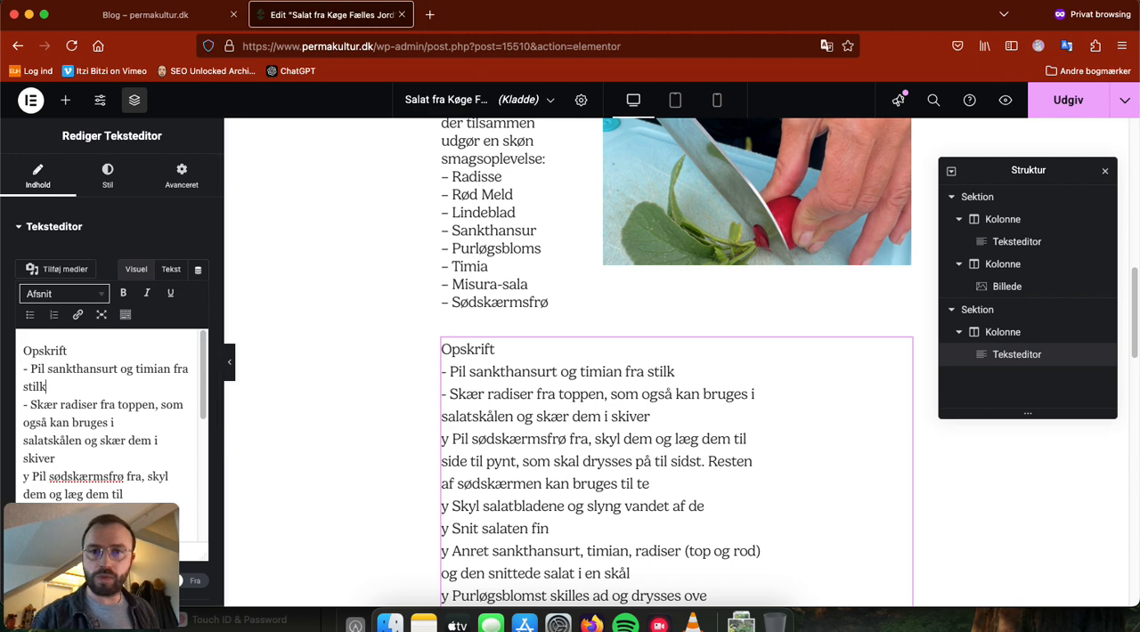
# Step: Replace the "y" before the third recipe step, "Pil sødskærmsfrø", with a hyphen and end the second step with a period after "skiver"
pyautogui.scroll(-2, 22, 376)
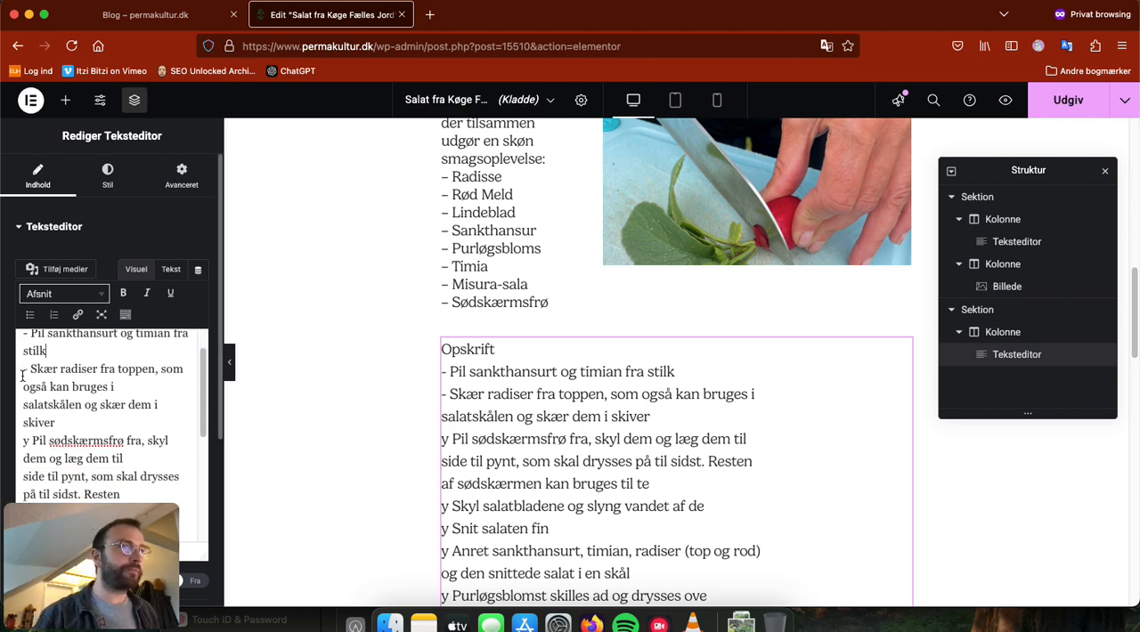
pyautogui.rightClick(29, 442)
pyautogui.click(30, 441)
pyautogui.write('-')
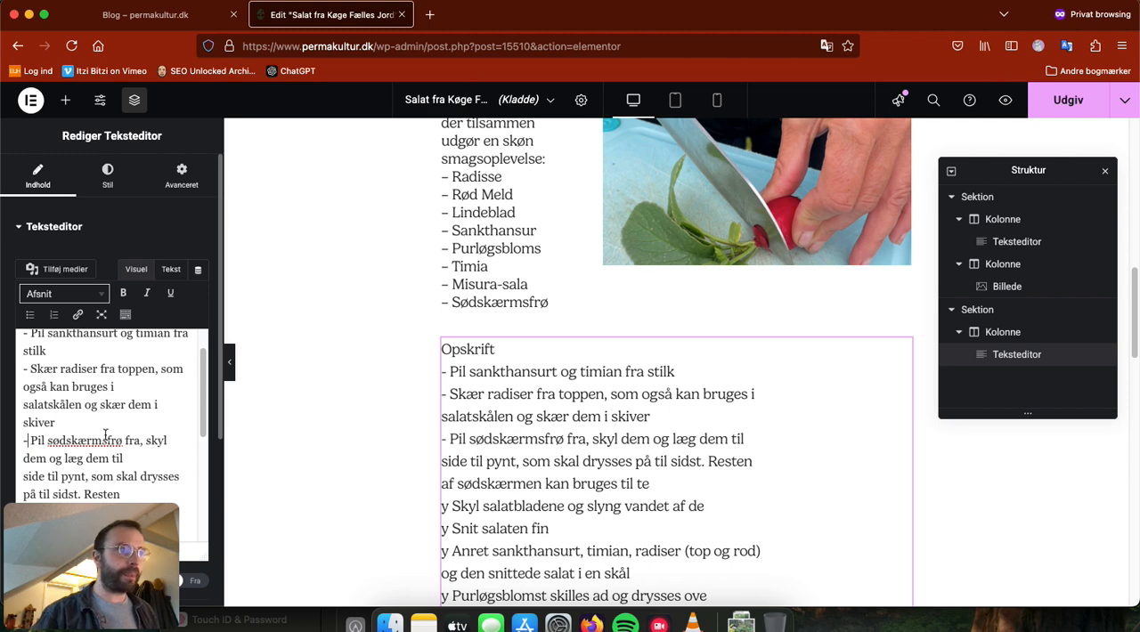
pyautogui.write('.')
# Step: Remove the line breaks before "af sødskærmen" and "side til pynt" in the third recipe step
pyautogui.scroll(-3, 32, 446)
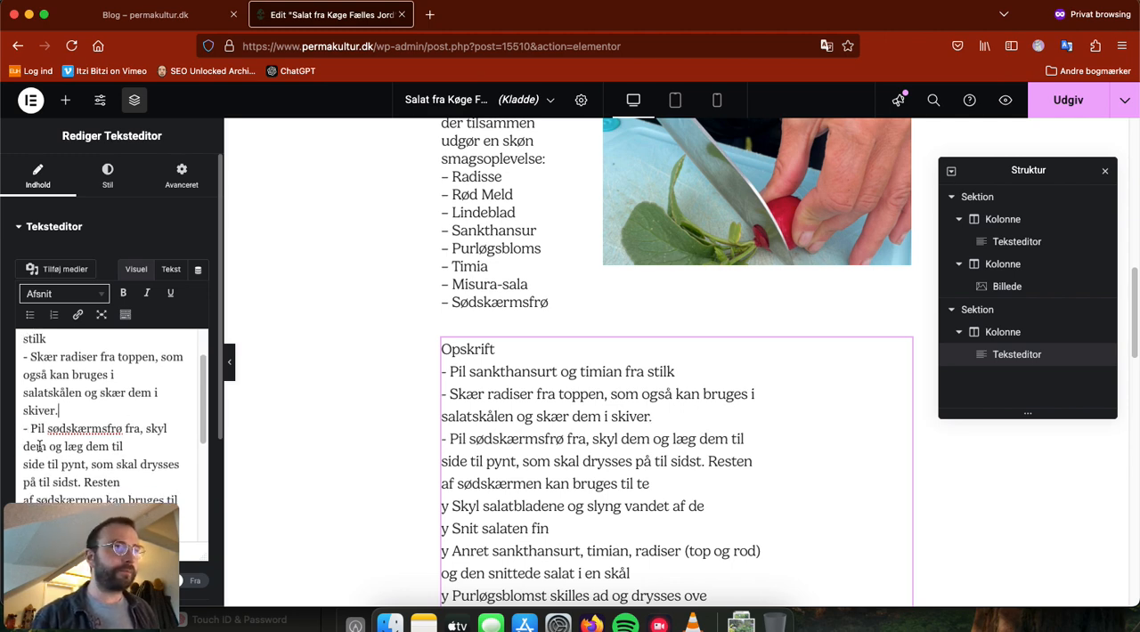
pyautogui.scroll(-3, 32, 391)
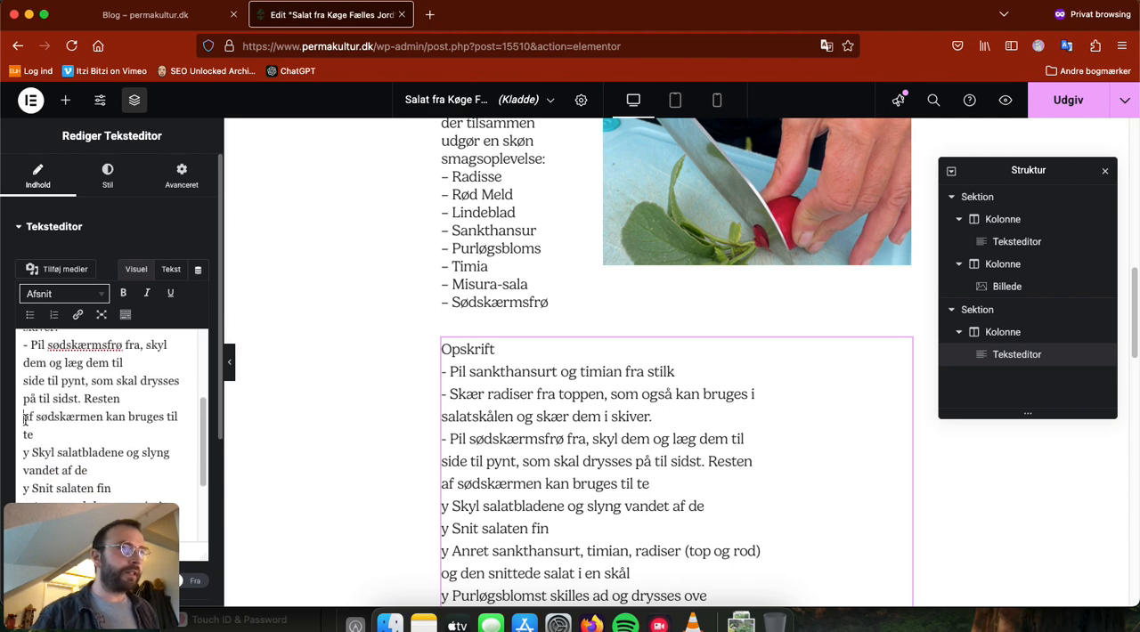
pyautogui.press('BackSpace')
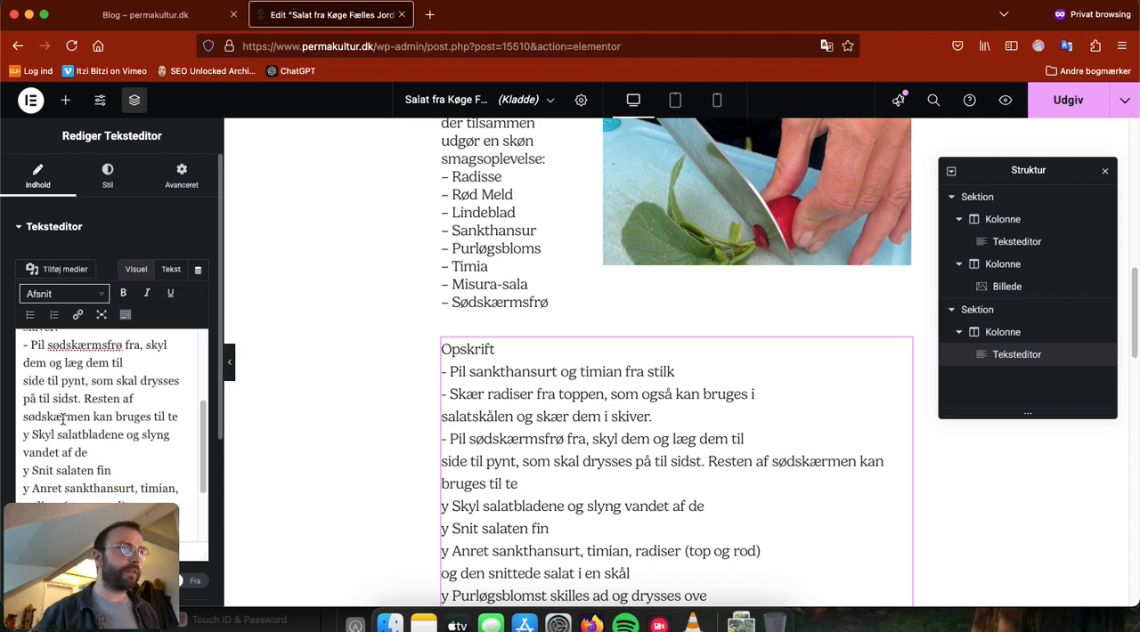
pyautogui.click(23, 380)
pyautogui.press('BackSpace')
pyautogui.scroll(3, 62, 396)
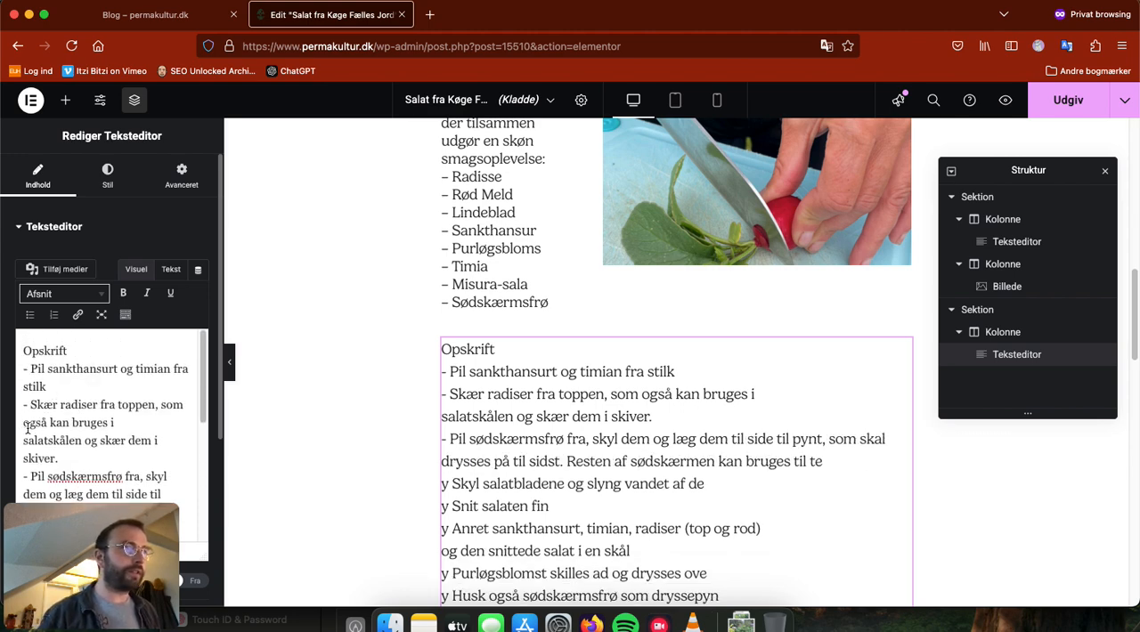
# Step: End the first recipe step with a period after "stilk"
pyautogui.scroll(-2, 58, 434)
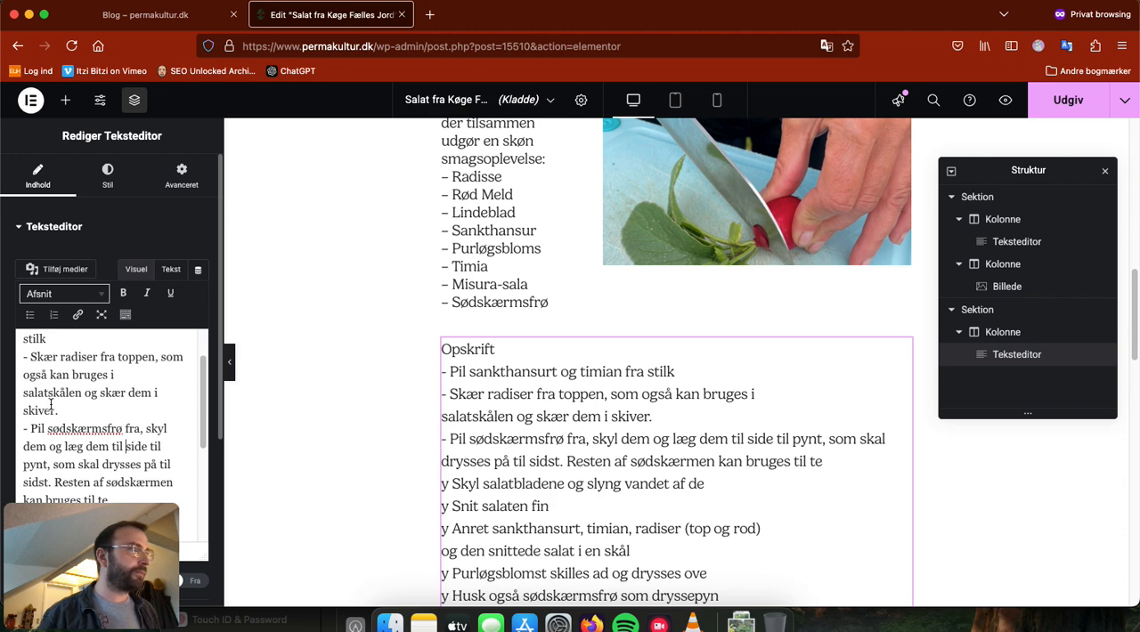
pyautogui.scroll(2, 51, 405)
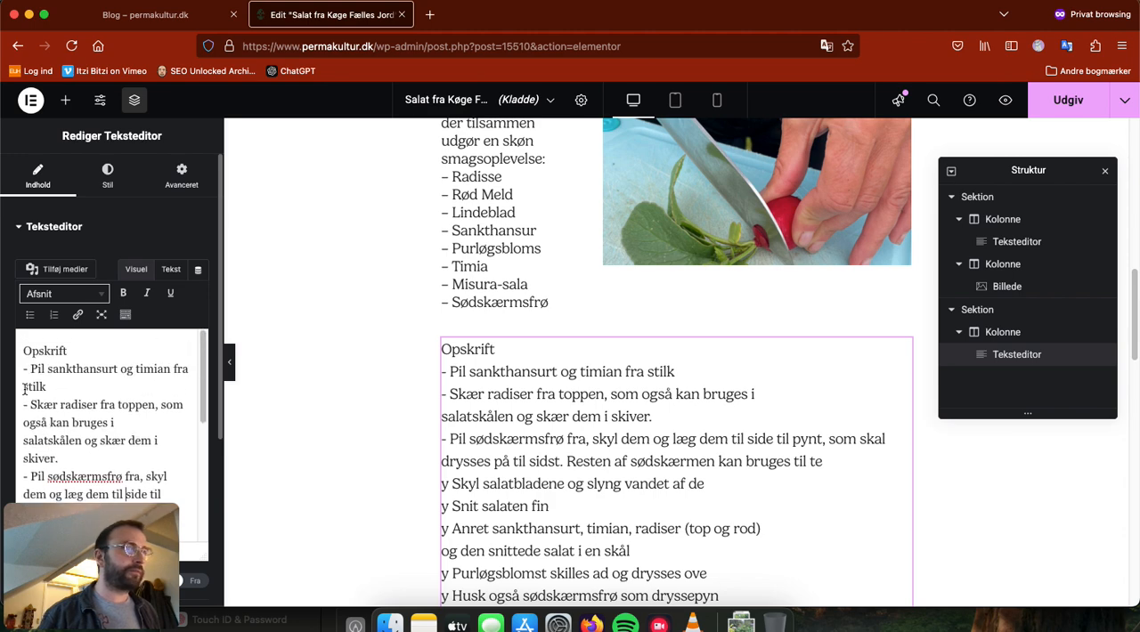
pyautogui.click(24, 387)
pyautogui.press('BackSpace')
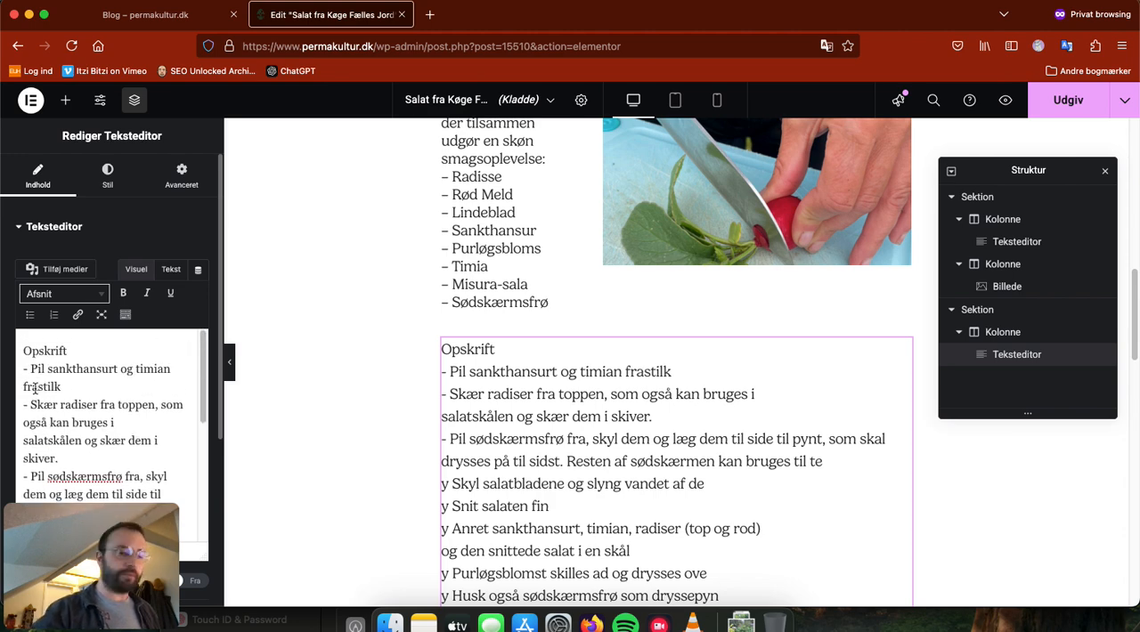
pyautogui.click(86, 389)
pyautogui.write('.')
# Step: Remove the line break before "salatskålen" in the second recipe step
pyautogui.scroll(-2, 54, 418)
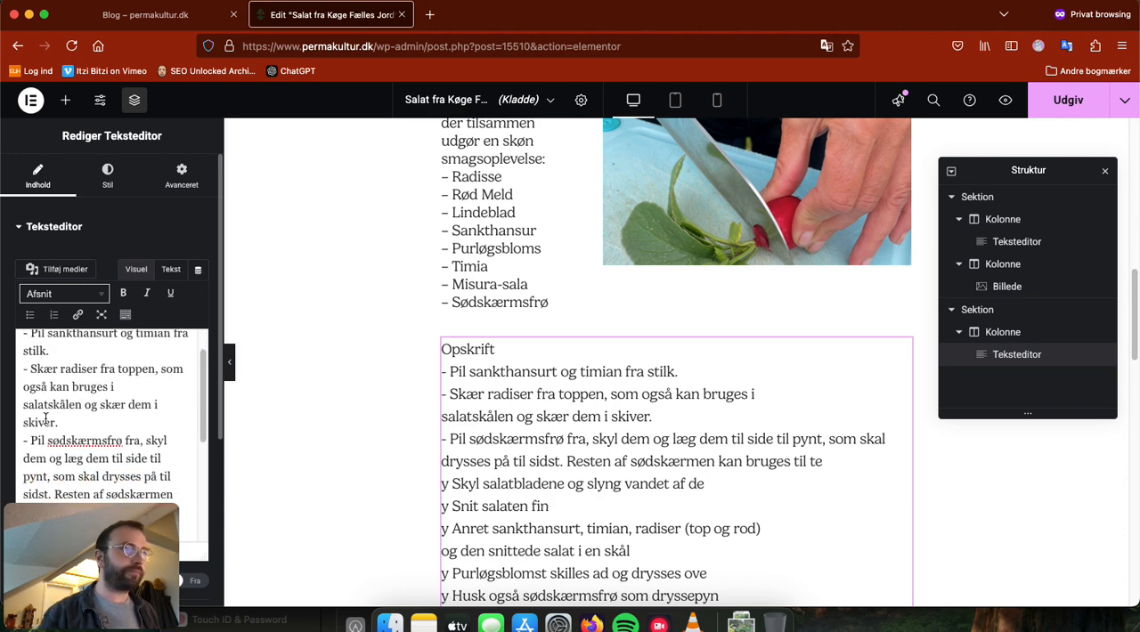
pyautogui.click(21, 407)
pyautogui.press('BackSpace')
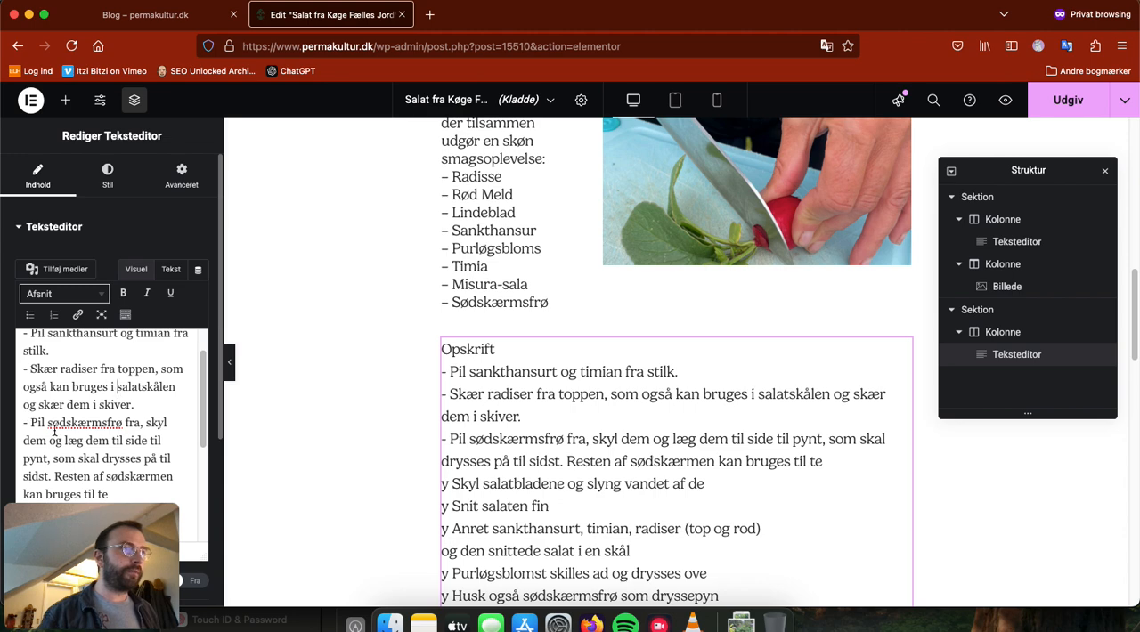
pyautogui.scroll(-3, 54, 429)
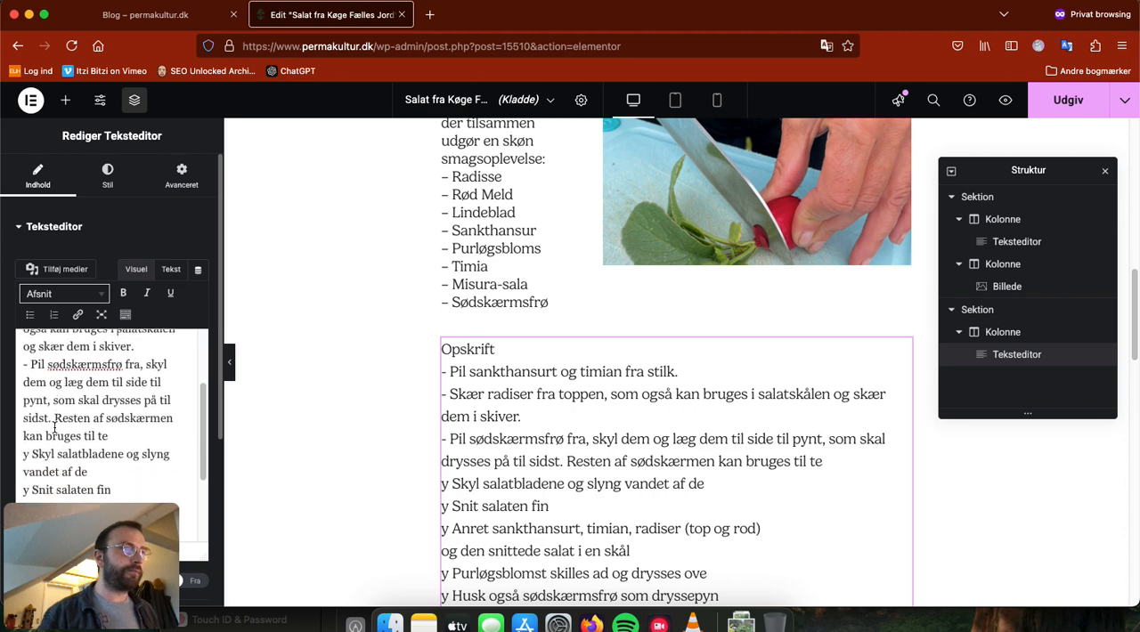
pyautogui.click(27, 380)
pyautogui.press('BackSpace')
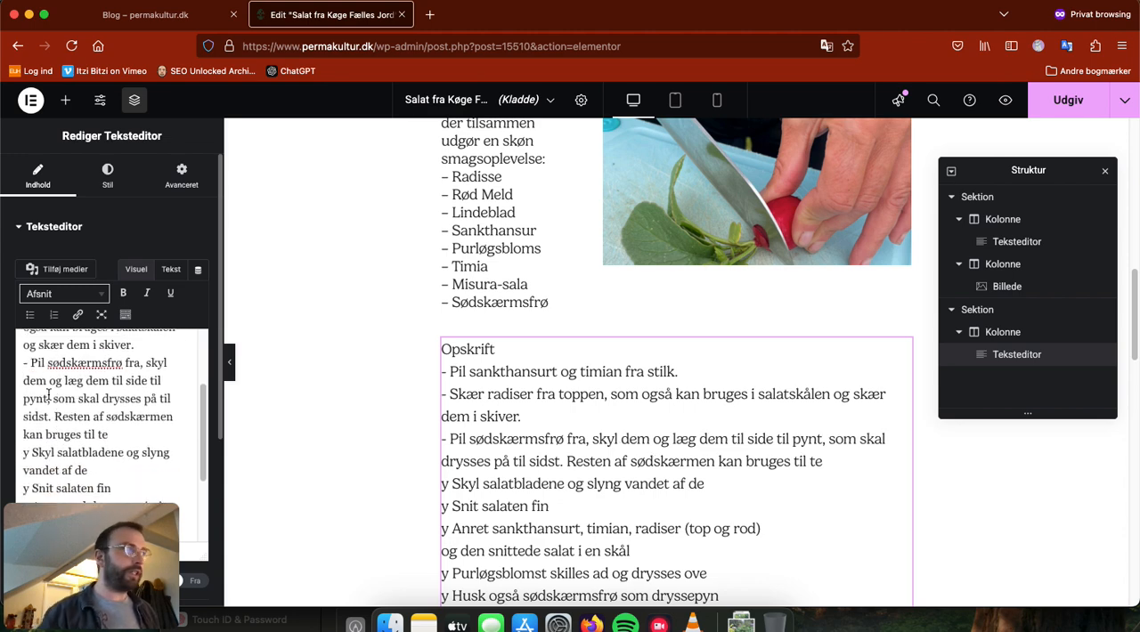
# Step: Replace the "y" with a hyphen before the recipe steps "Skyl salatbladene", "Snit salaten fin" and "Anret sankthansurt"
pyautogui.scroll(-3, 36, 391)
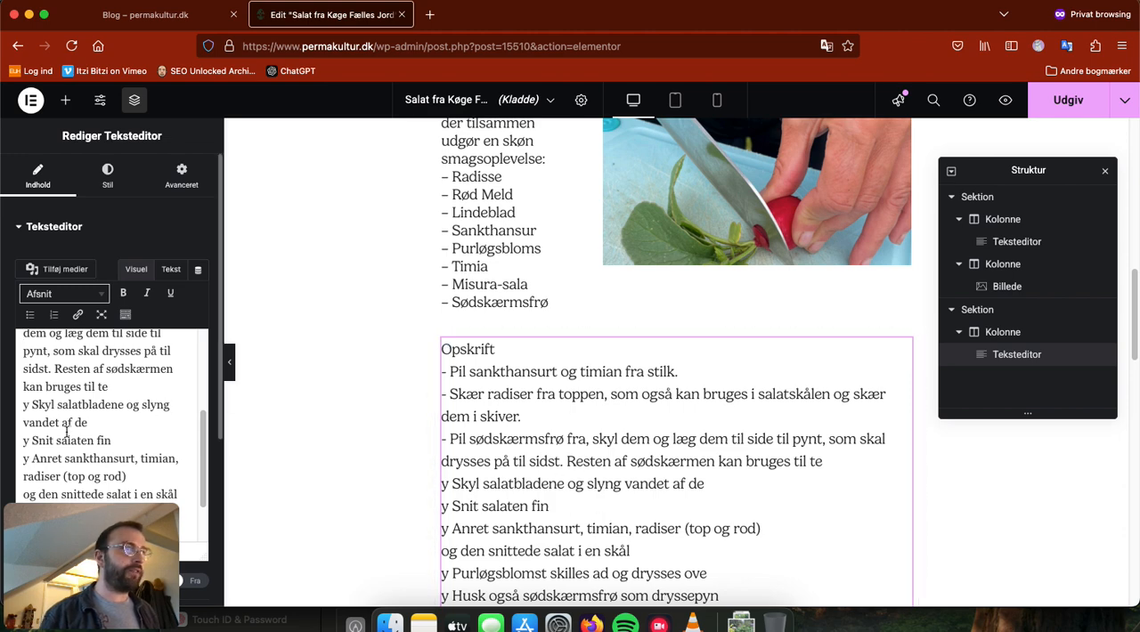
pyautogui.scroll(-1, 45, 405)
pyautogui.moveTo(30, 395); pyautogui.dragTo(21, 395)
pyautogui.write('-')
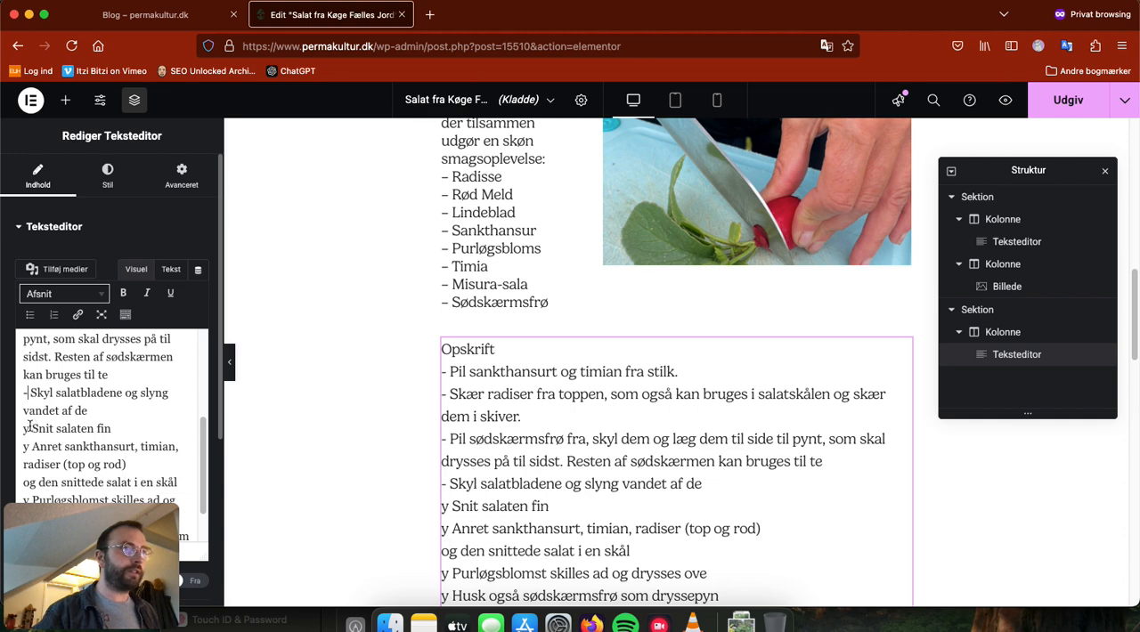
pyautogui.moveTo(30, 429); pyautogui.dragTo(22, 428)
pyautogui.press('BackSpace')
pyautogui.write('-')
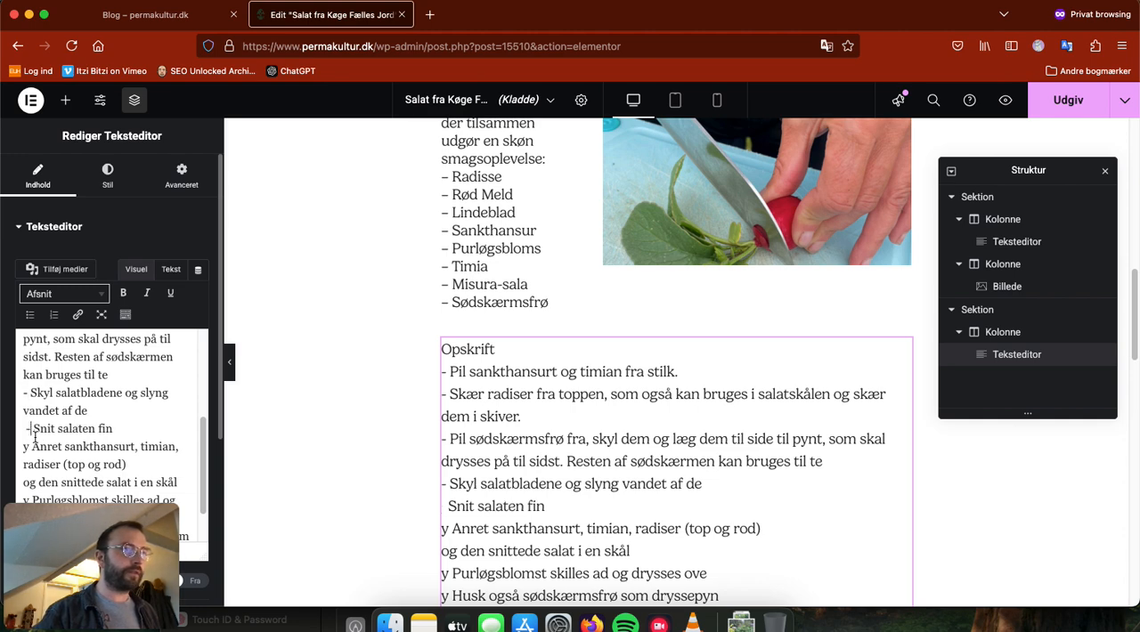
pyautogui.press('BackSpace')
pyautogui.press('BackSpace')
pyautogui.write('-')
pyautogui.doubleClick(26, 447)
pyautogui.write('-')
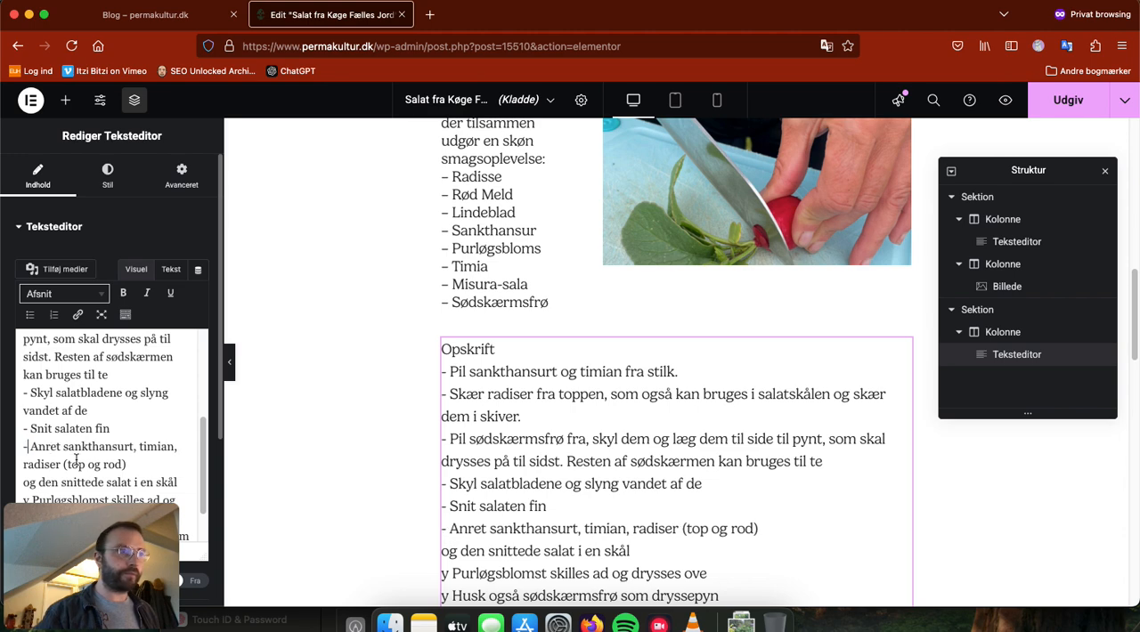
# Step: Remove the line break before "og den snittede salat", and correct the "Purløgsblomst" step to start with a hyphen and end in "over."
pyautogui.scroll(-2, 53, 432)
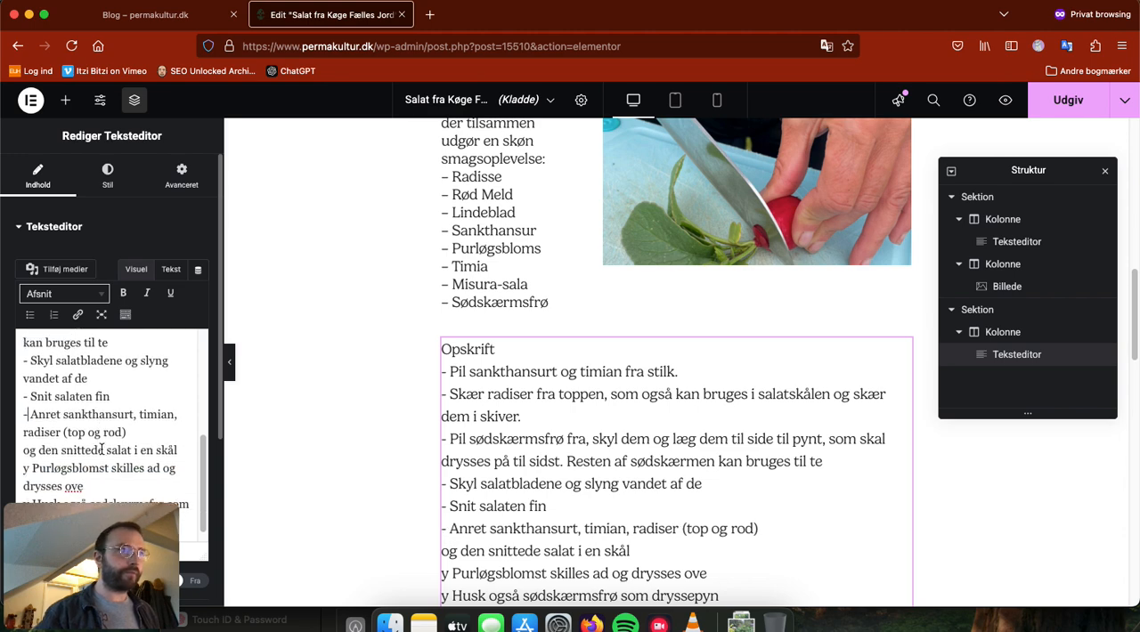
pyautogui.click(23, 435)
pyautogui.press('BackSpace')
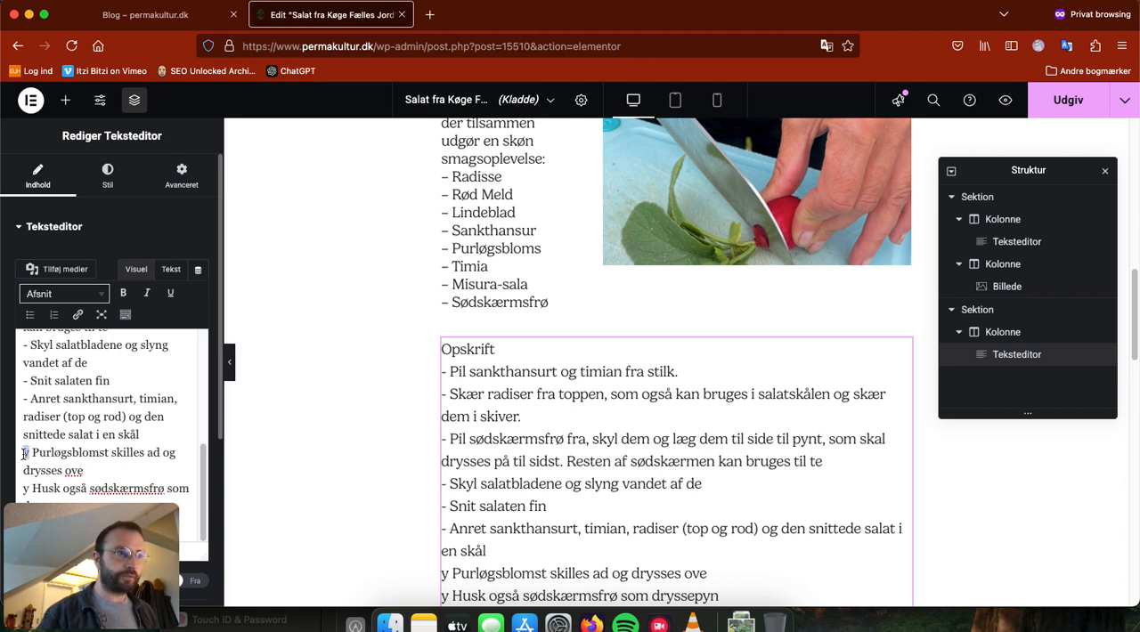
pyautogui.write('-')
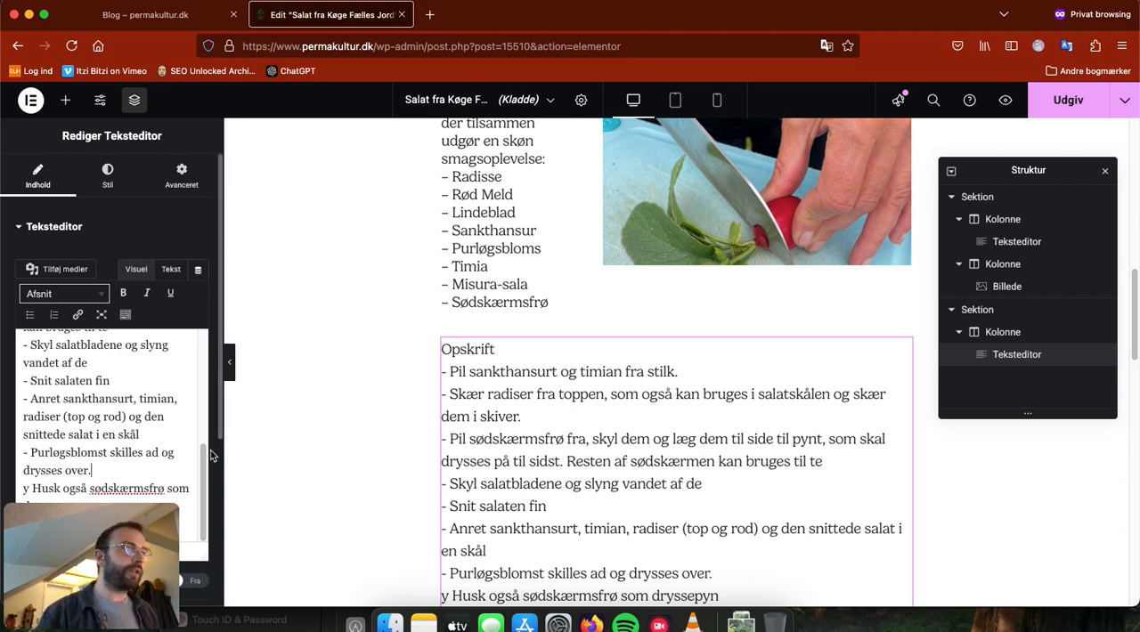
# Step: Replace the "y" with a hyphen before the last two recipe steps, "Husk også sødskærmsfrø" and "Tilføj din yndlingsdressing"
pyautogui.scroll(-2, 213, 452)
pyautogui.scroll(-2, 214, 452)
pyautogui.click(27, 380)
pyautogui.press('BackSpace')
pyautogui.write('-')
pyautogui.click(26, 418)
pyautogui.press('BackSpace')
pyautogui.write('-')
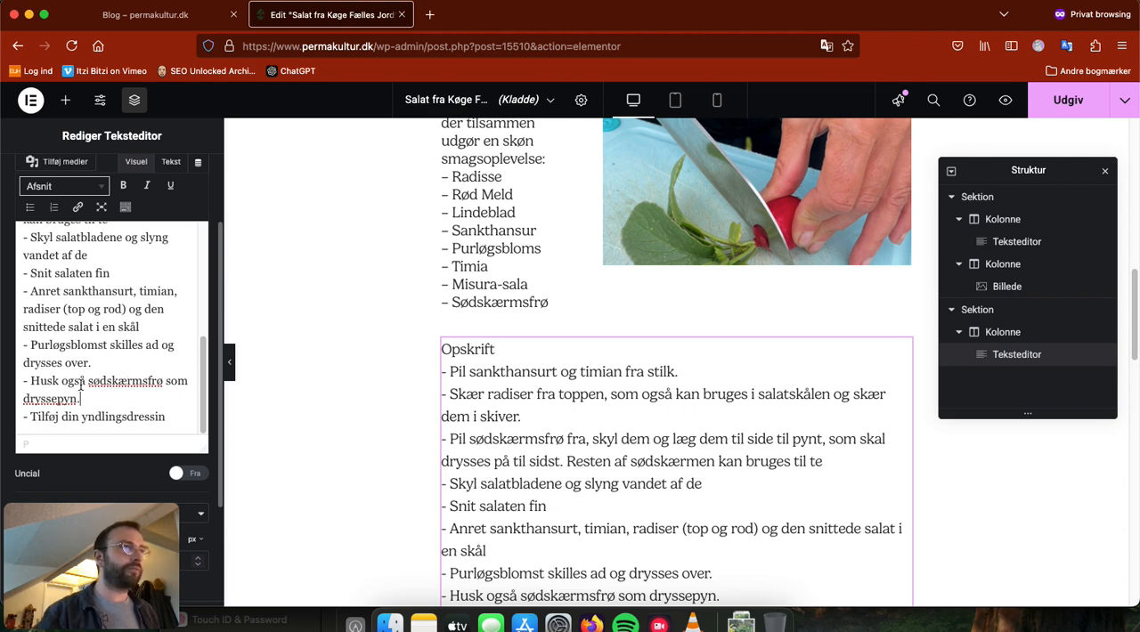
# Step: Add a period after "en skål" and complete the final words of the last two recipe steps as "dryssepynt." and "yndlingsdressing."
pyautogui.write('.')
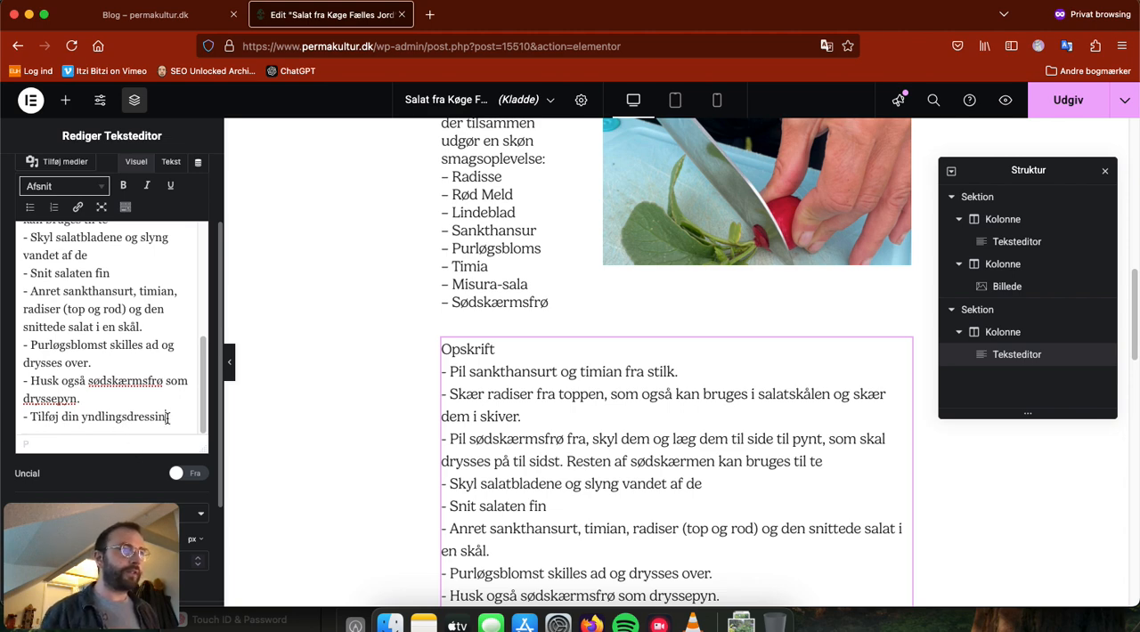
pyautogui.write('g.')
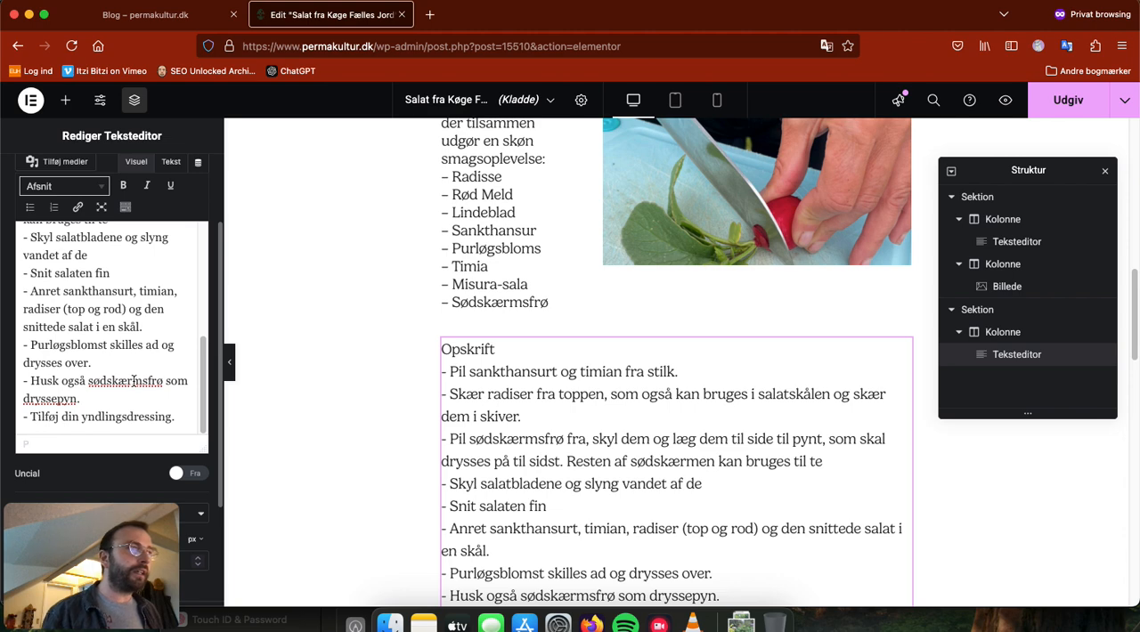
pyautogui.write('t')
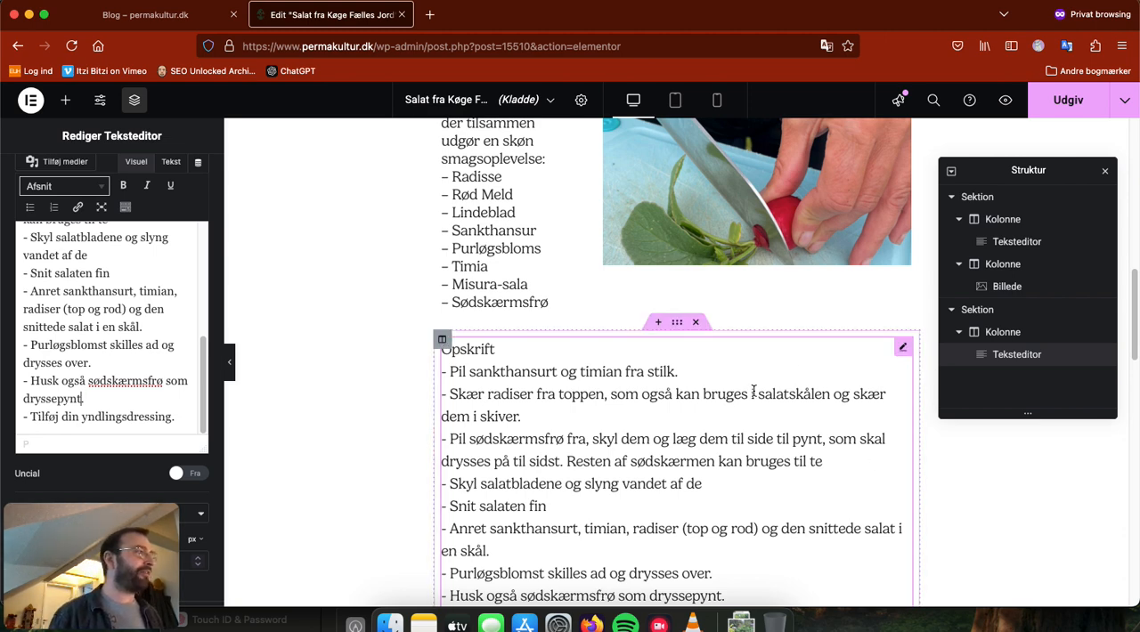
# Step: Add a new single-column section below the recipe text
pyautogui.scroll(-2, 883, 397)
pyautogui.scroll(-4, 886, 396)
pyautogui.click(675, 453)
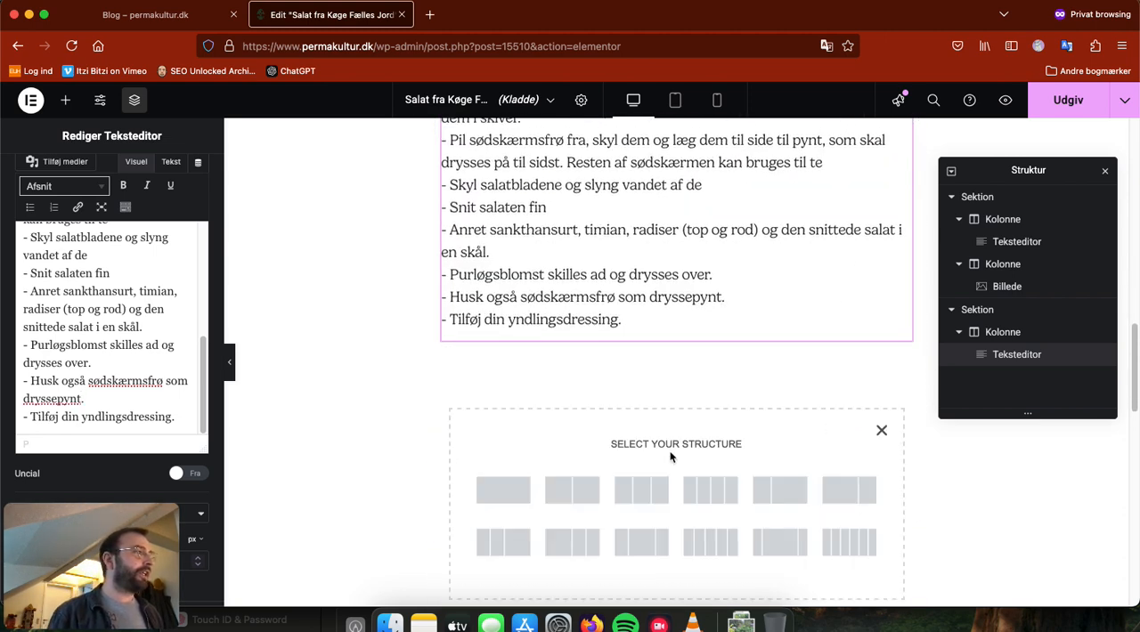
pyautogui.click(509, 488)
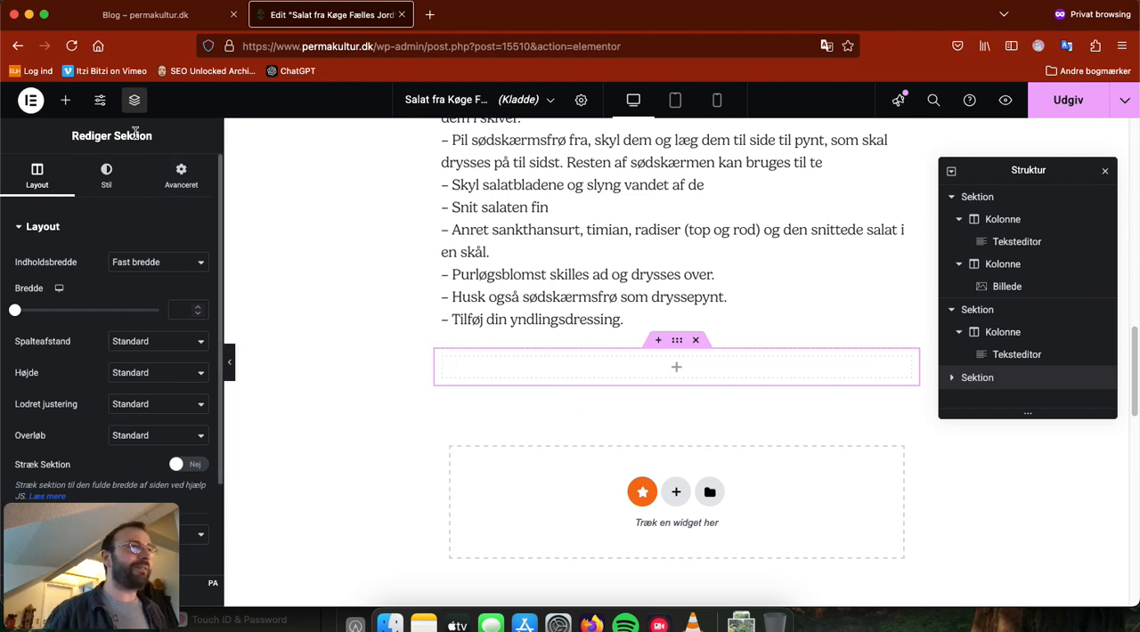
# Step: Insert an image widget in the new section and fill it with Planter.png from the media library
pyautogui.click(676, 368)
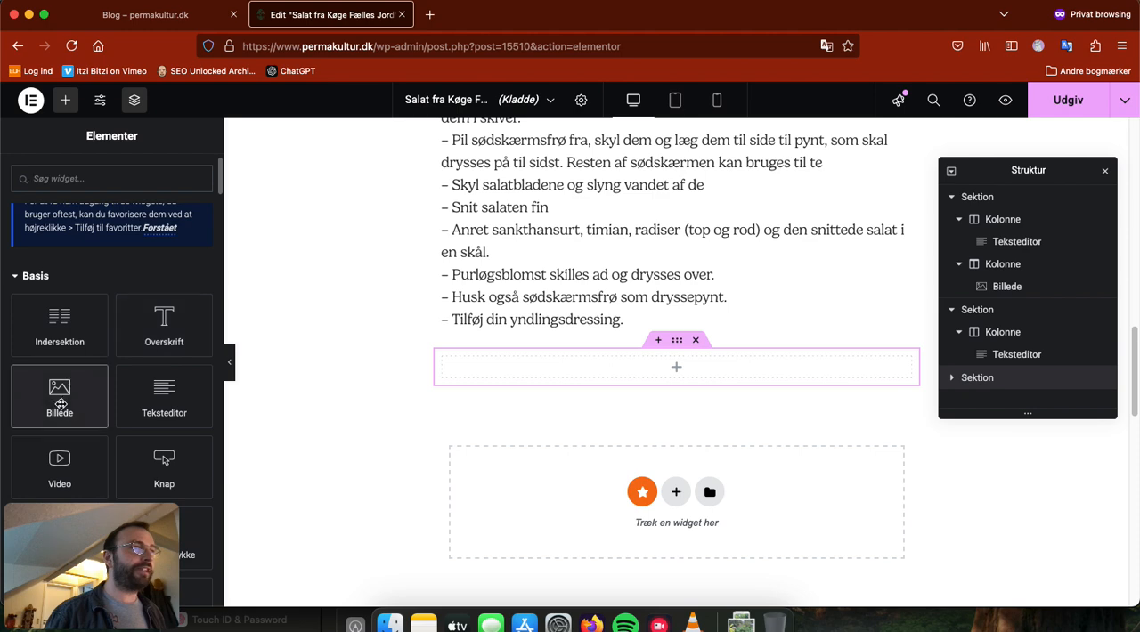
pyautogui.click(64, 399)
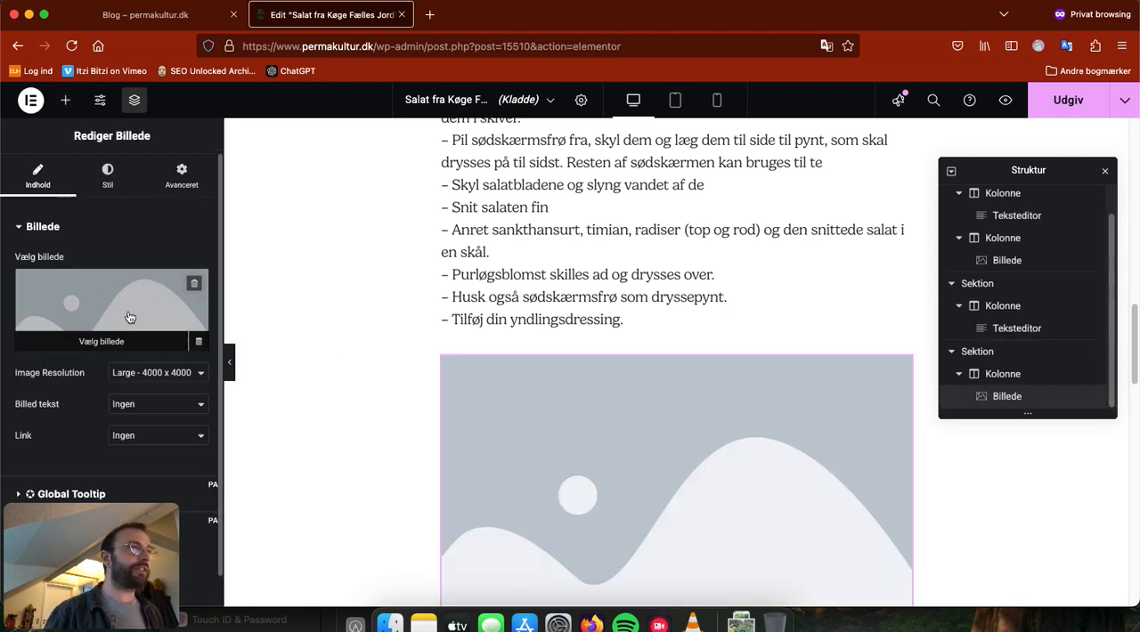
pyautogui.click(129, 312)
pyautogui.click(493, 302)
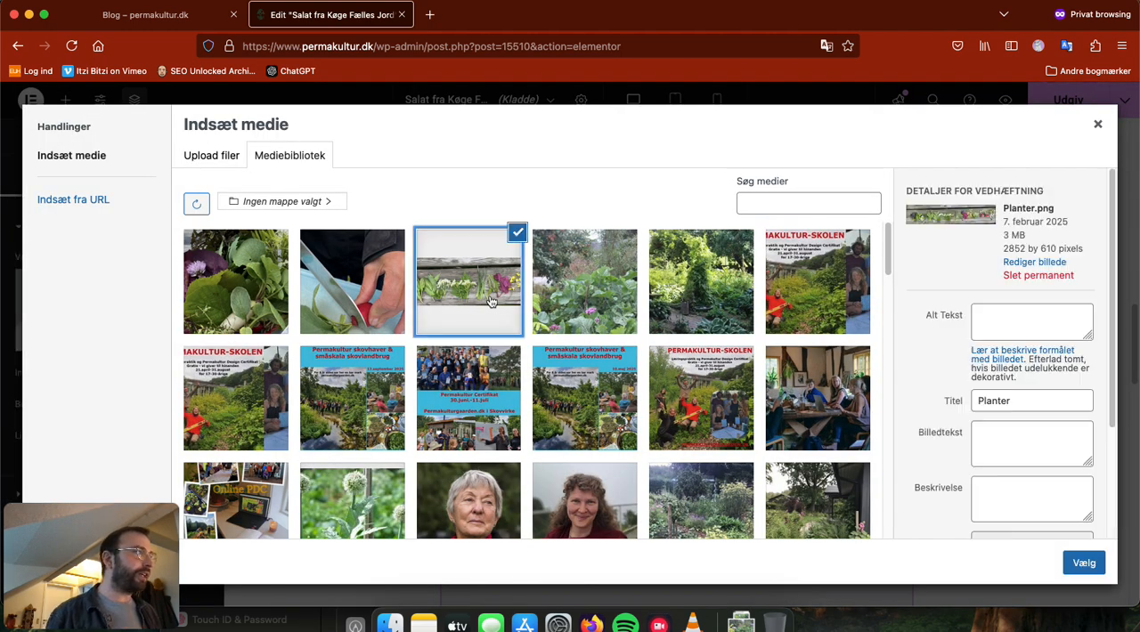
pyautogui.click(1085, 562)
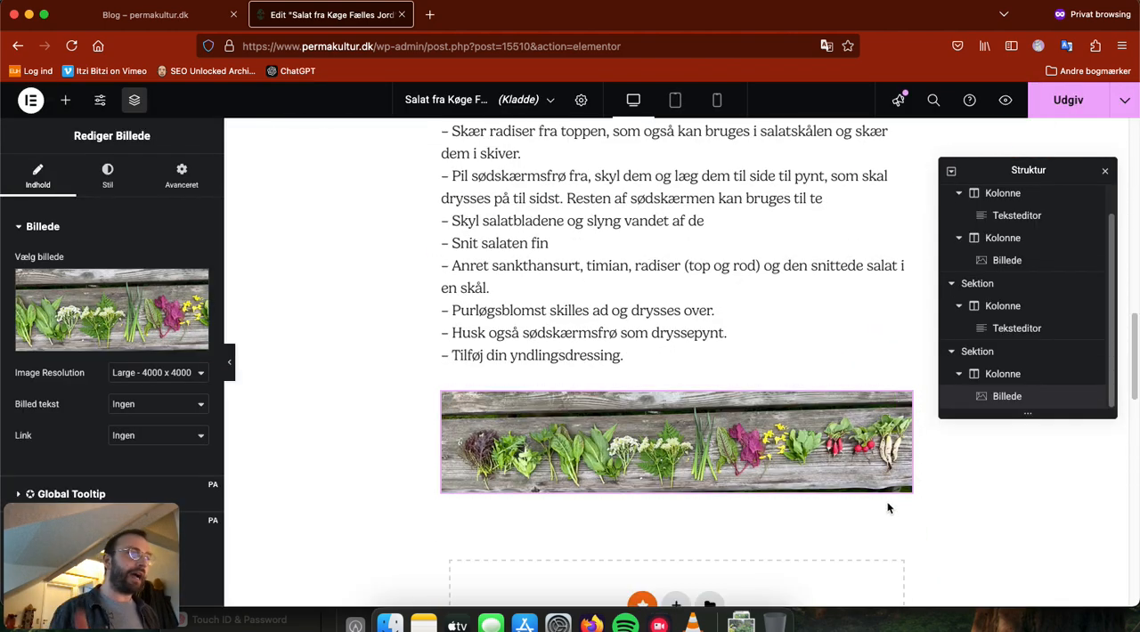
# Step: Make the title word "Opskrift" at the start of the recipe text bold
pyautogui.scroll(3, 862, 497)
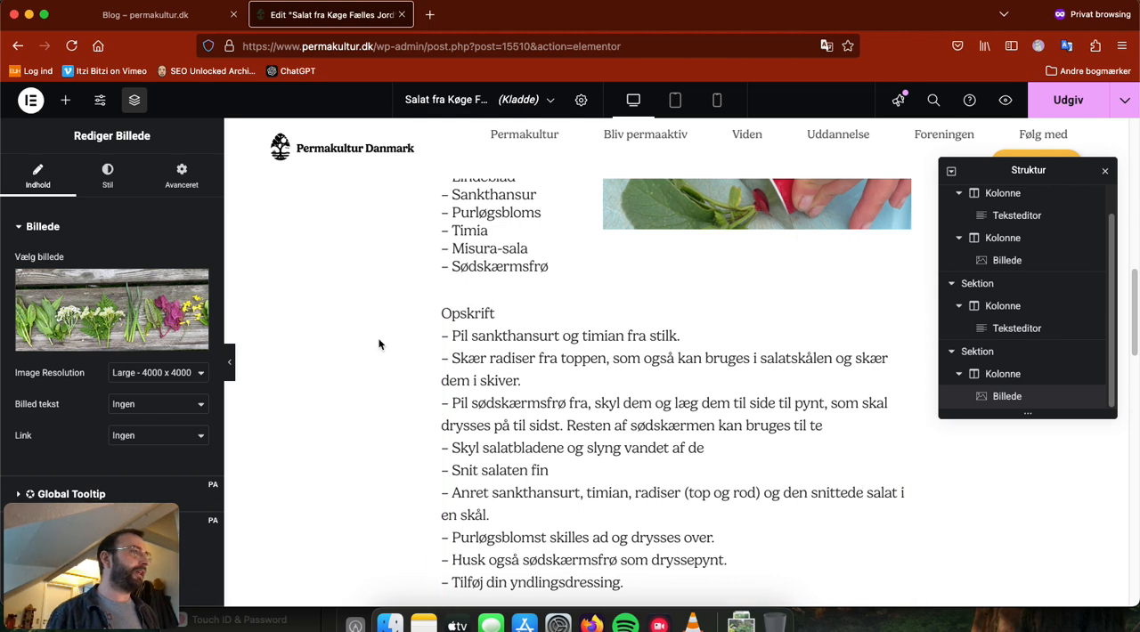
pyautogui.click(493, 313)
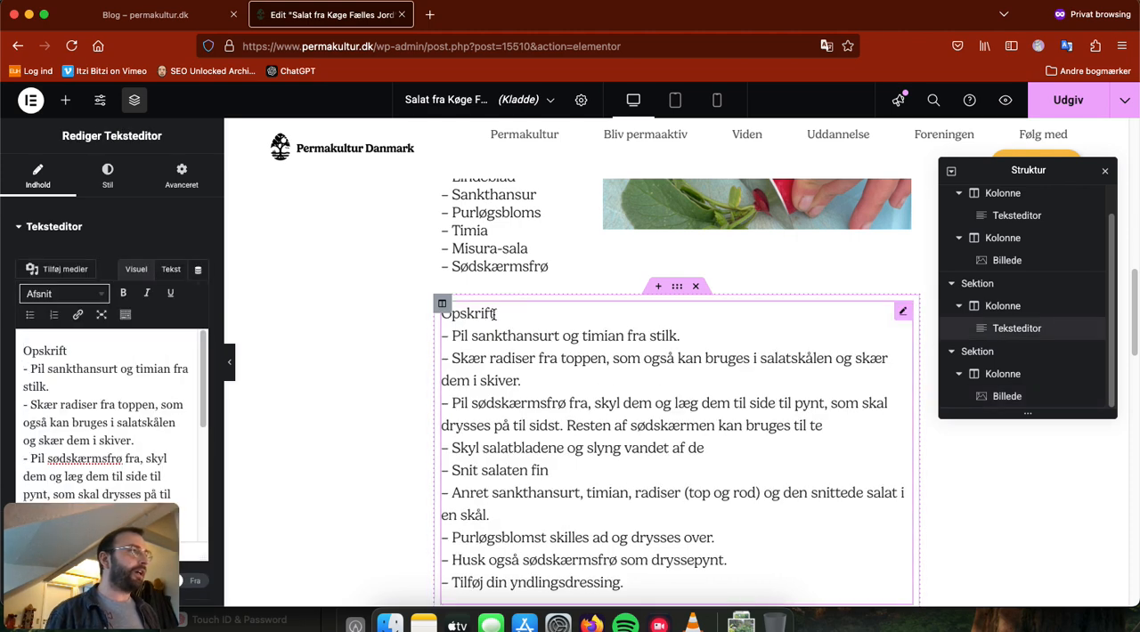
pyautogui.click(472, 313)
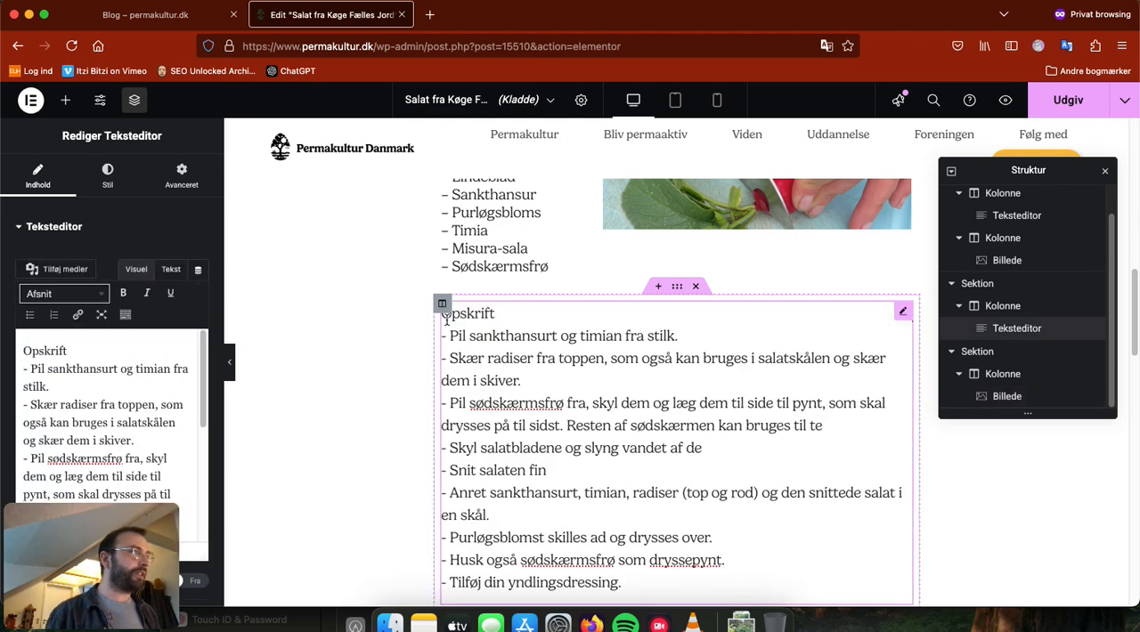
pyautogui.moveTo(495, 314); pyautogui.dragTo(437, 317)
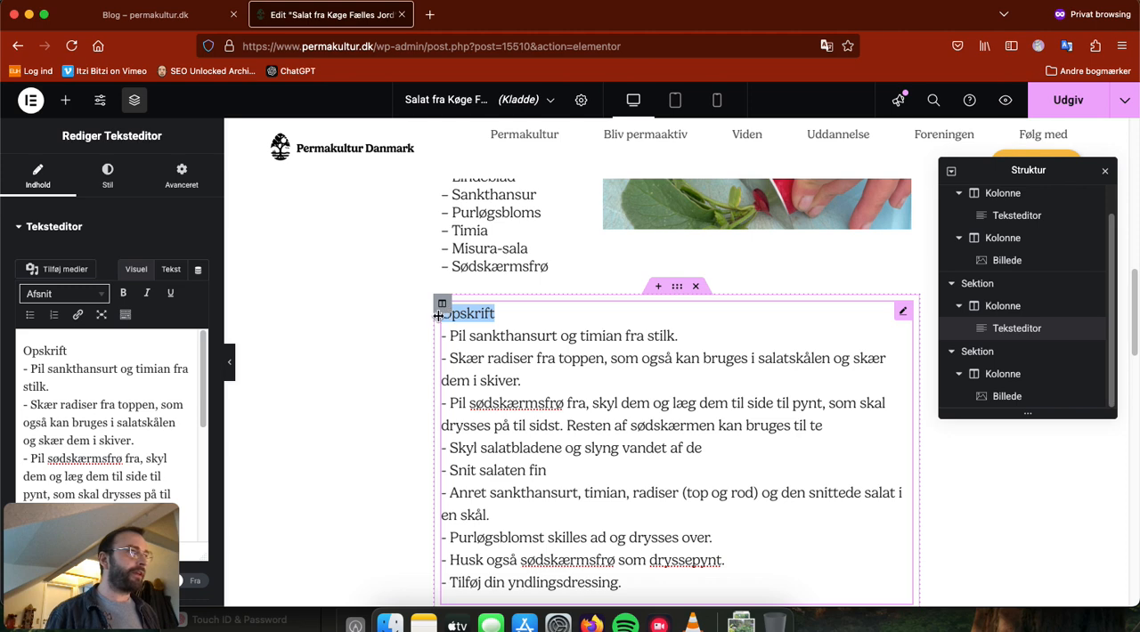
pyautogui.click(122, 294)
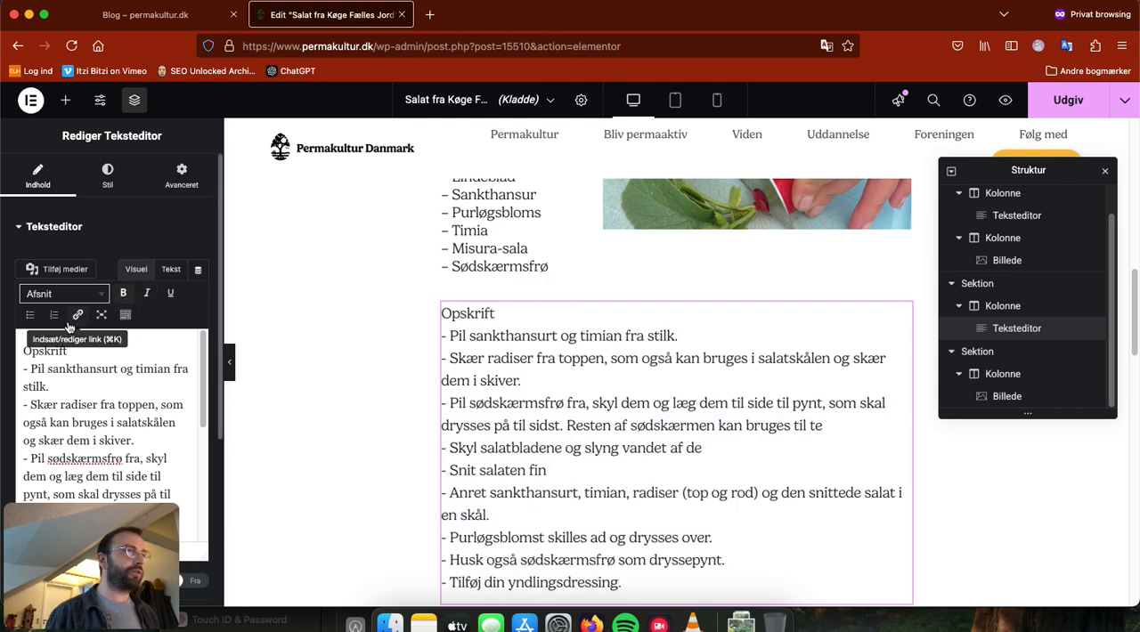
pyautogui.doubleClick(66, 352)
pyautogui.click(123, 294)
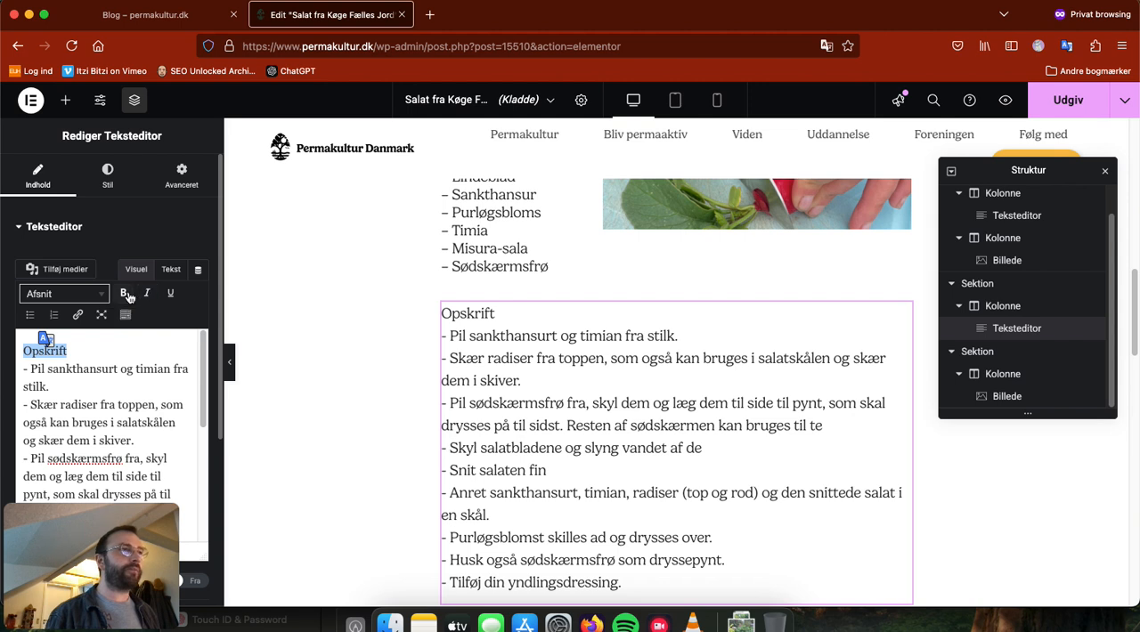
# Step: Try the Overskrift 1 style on the "Opskrift" title and settle on Overskrift 5
pyautogui.click(118, 383)
pyautogui.moveTo(76, 351); pyautogui.dragTo(18, 351)
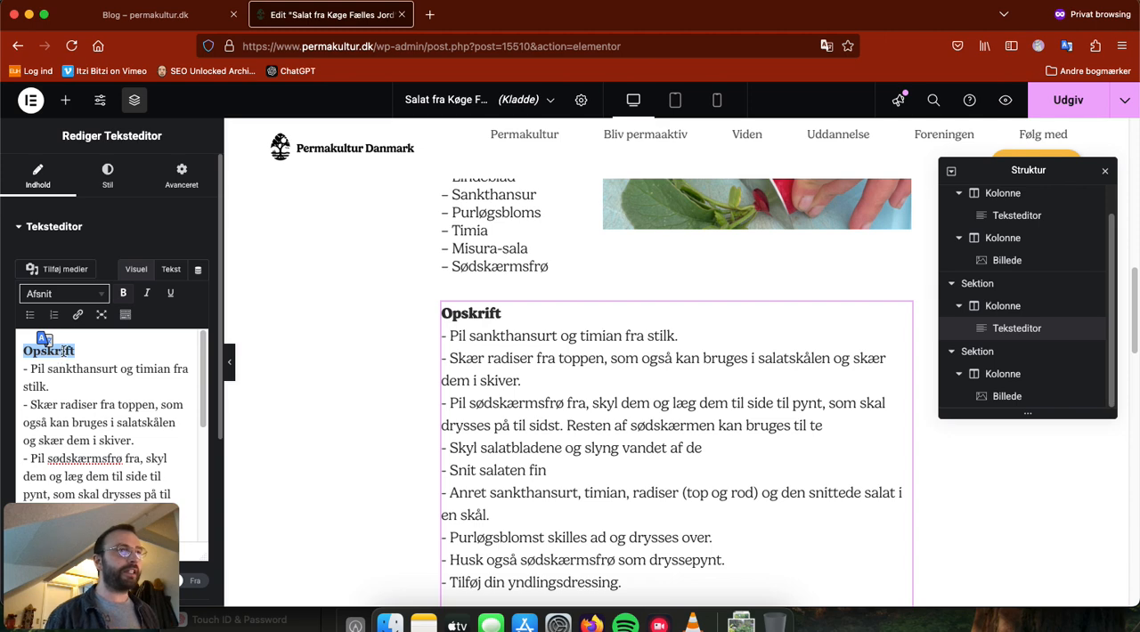
pyautogui.click(101, 297)
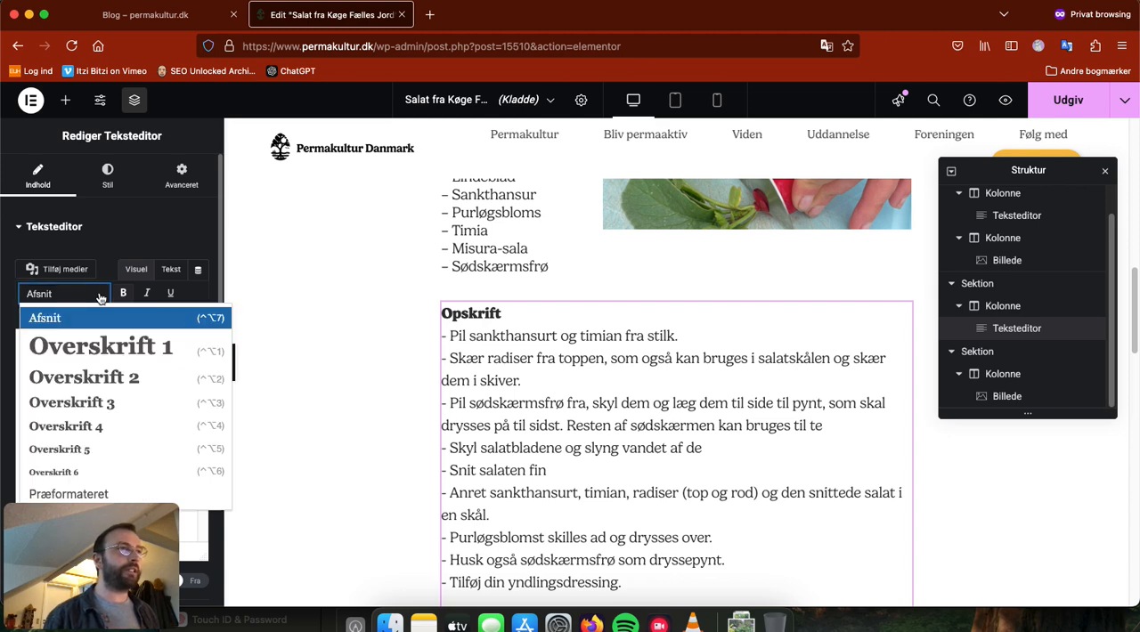
pyautogui.click(86, 346)
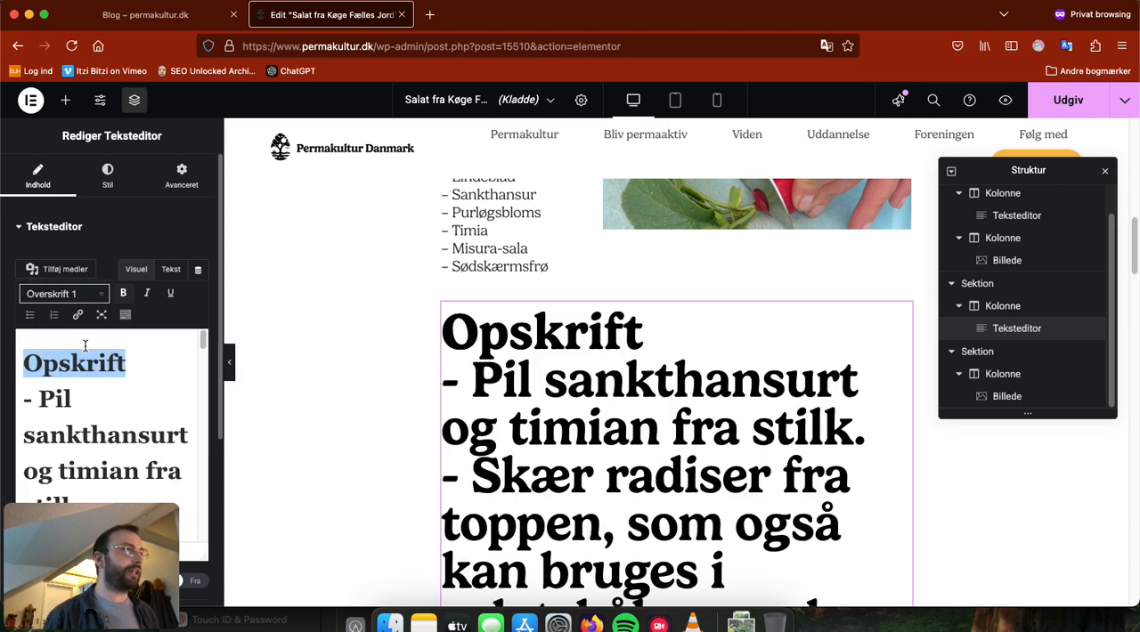
pyautogui.click(89, 299)
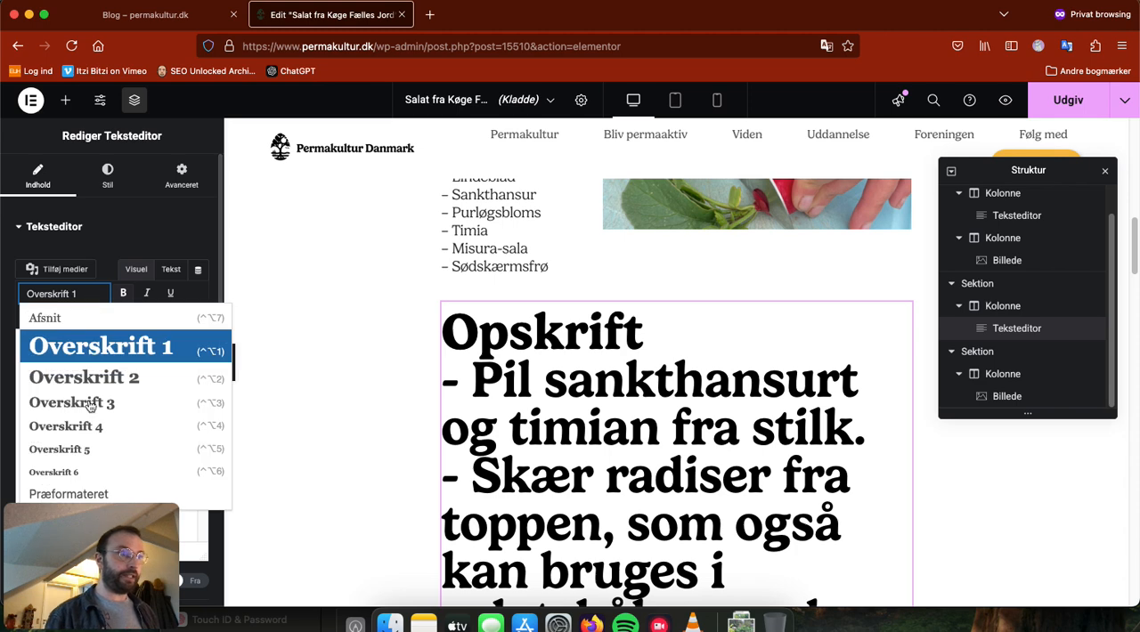
pyautogui.click(82, 450)
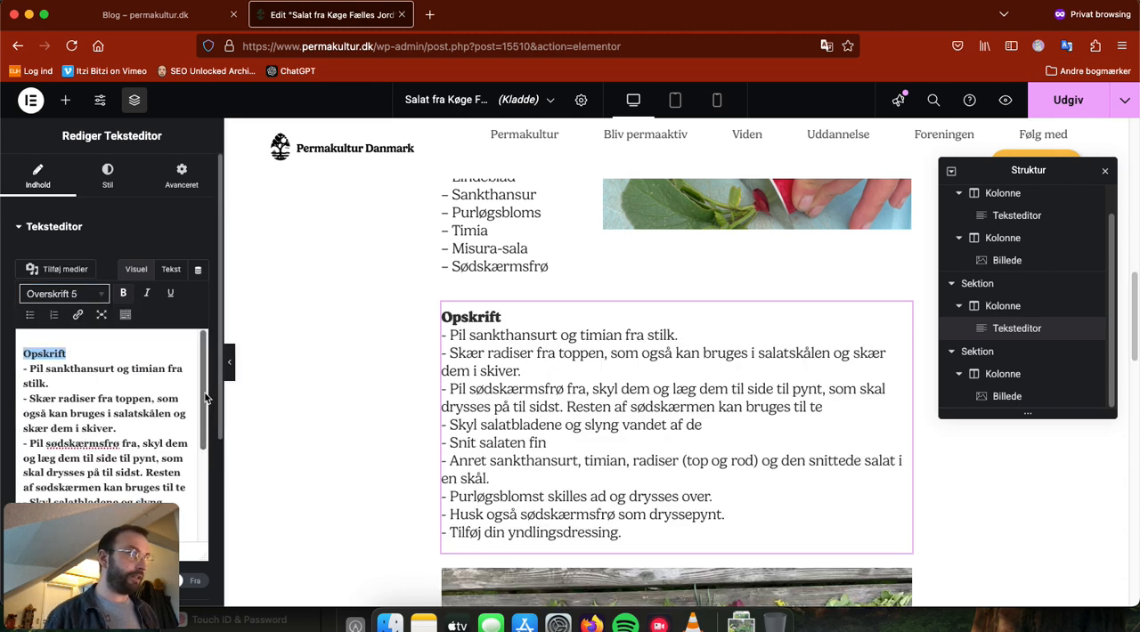
# Step: Undo the heading style change on the "Opskrift" title in the recipe text and deselect the widget
pyautogui.scroll(2, 395, 339)
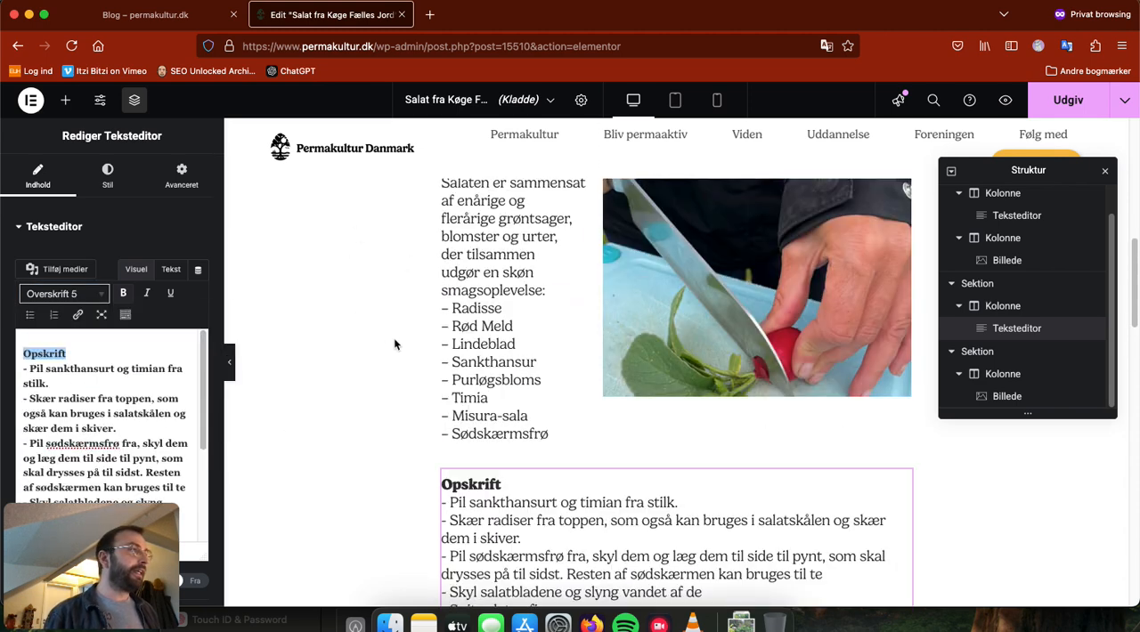
pyautogui.scroll(-2, 356, 360)
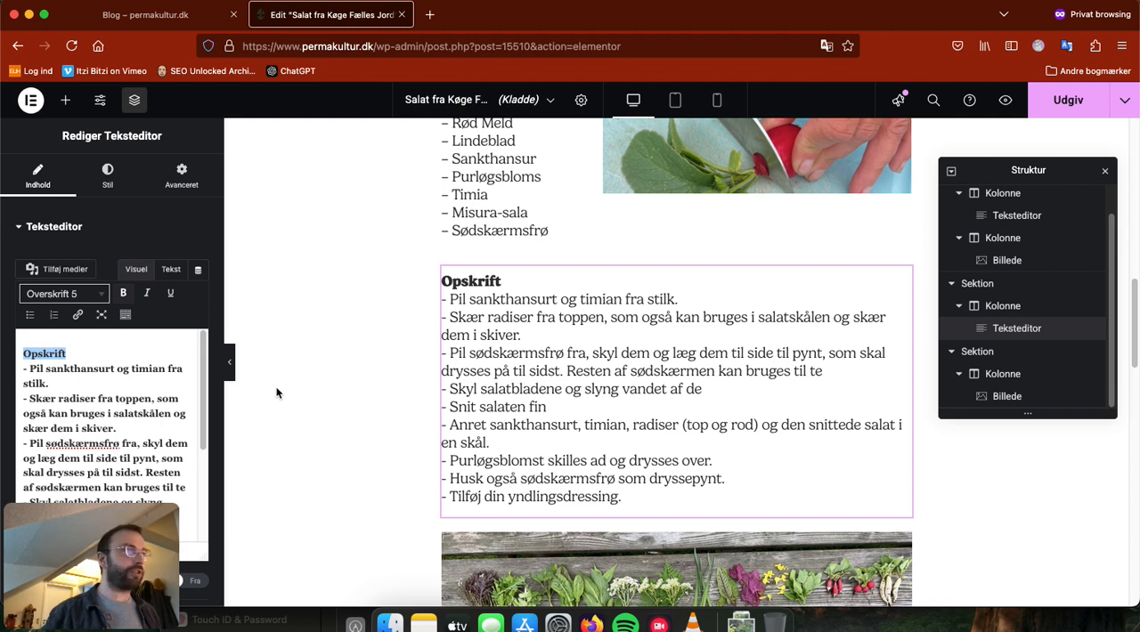
pyautogui.press('super+z')
pyautogui.press('super+z')
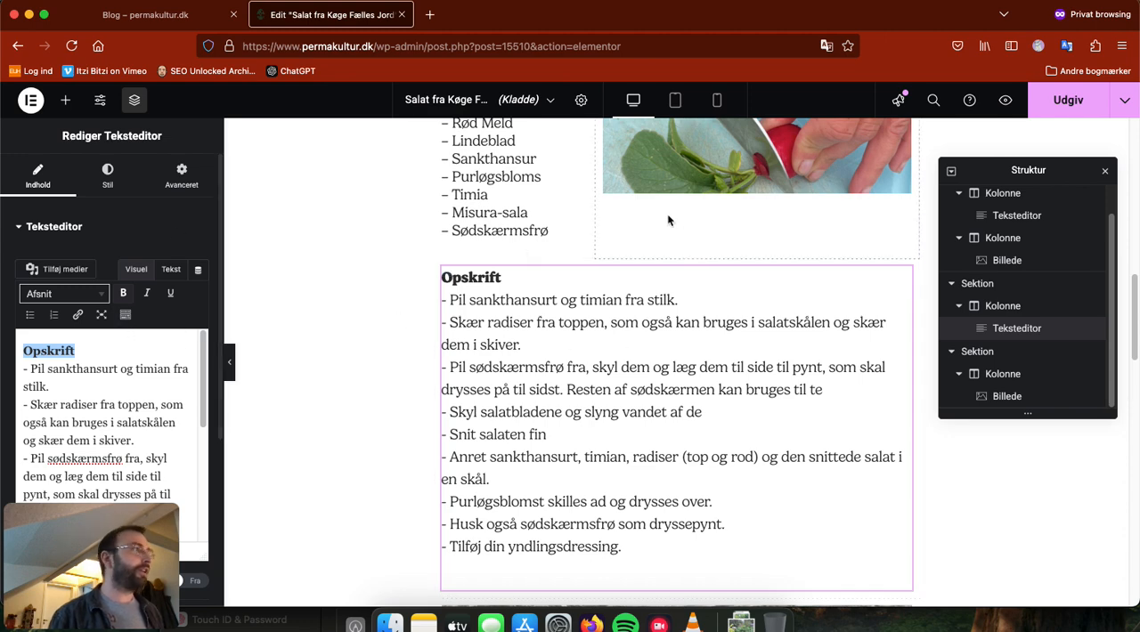
pyautogui.scroll(-1, 352, 374)
pyautogui.scroll(-2, 350, 374)
pyautogui.click(331, 377)
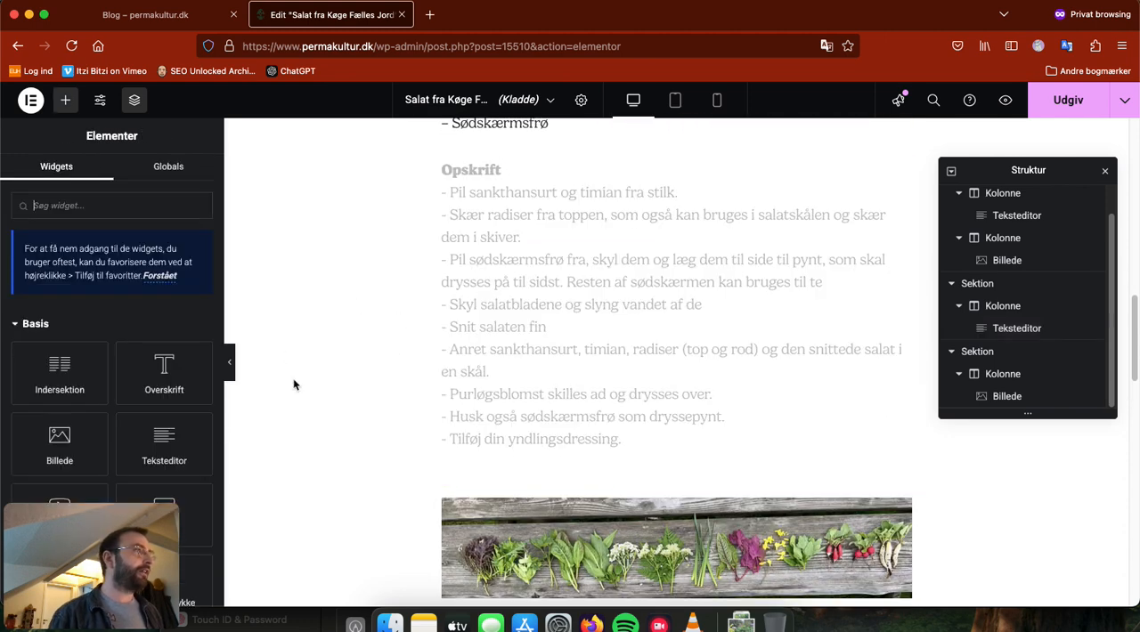
# Step: Add a heading widget with the title "Opskrift" above the recipe text
pyautogui.scroll(1, 295, 383)
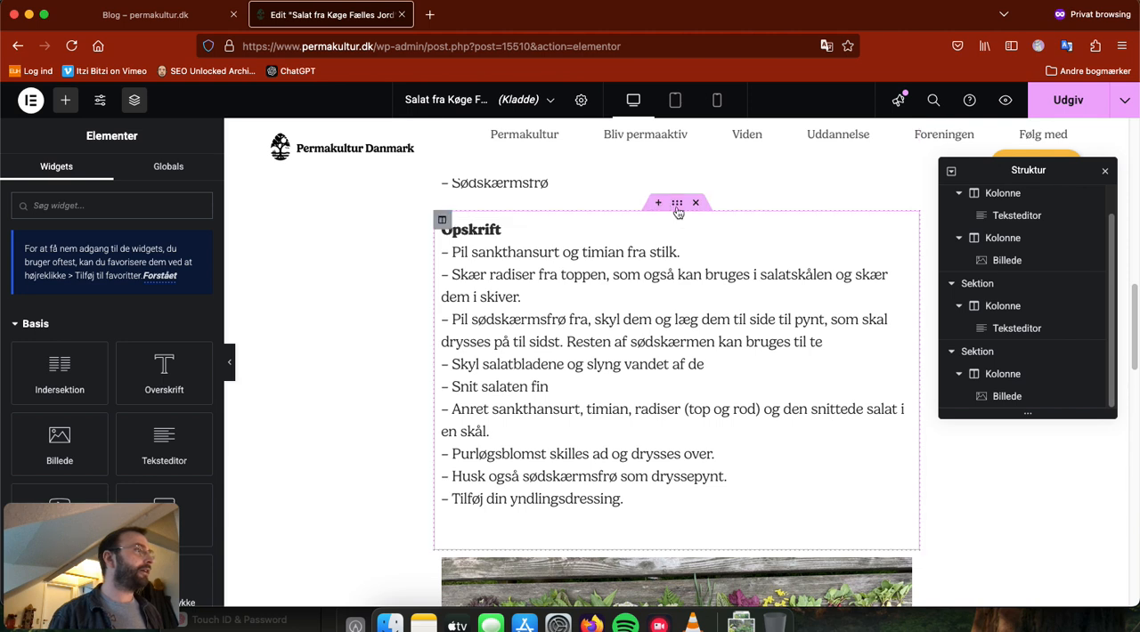
pyautogui.click(675, 203)
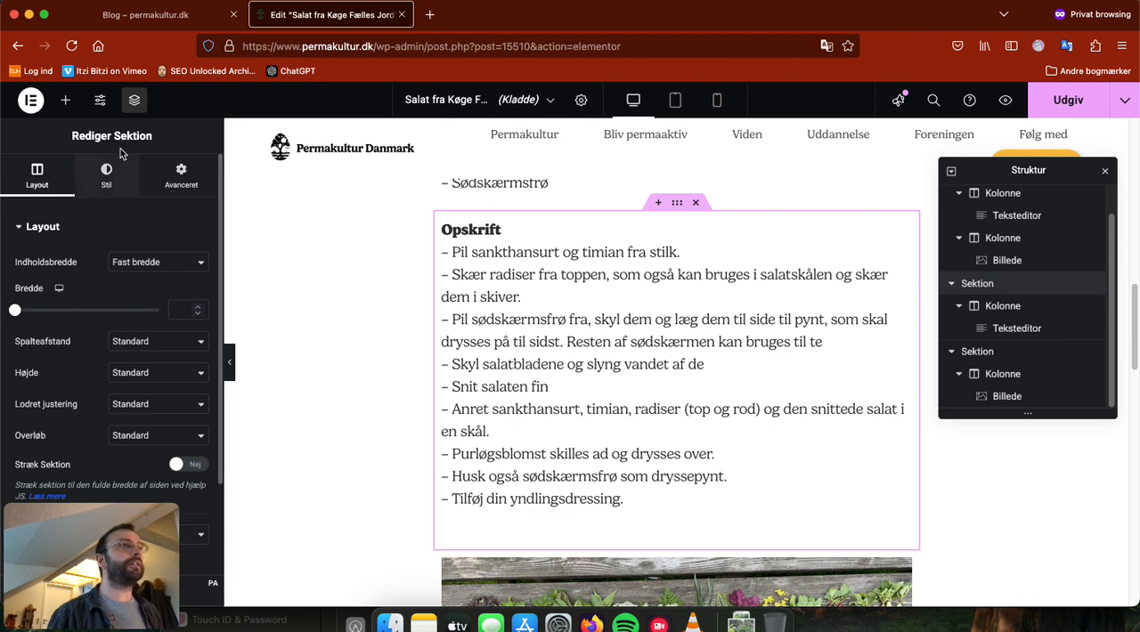
pyautogui.click(67, 101)
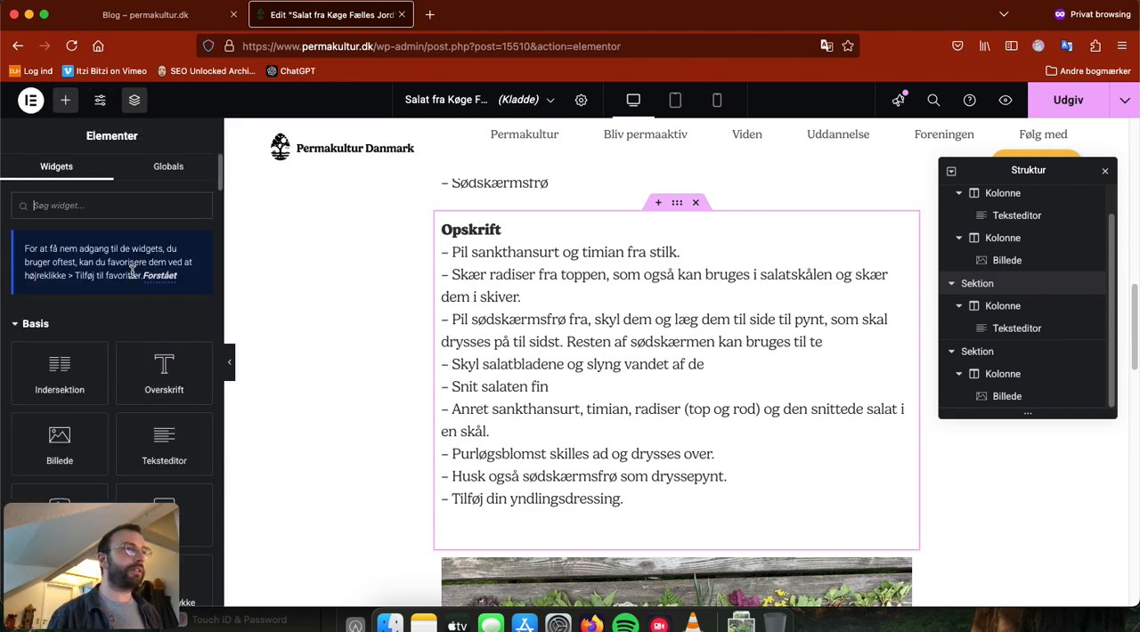
pyautogui.moveTo(204, 365); pyautogui.dragTo(623, 238)
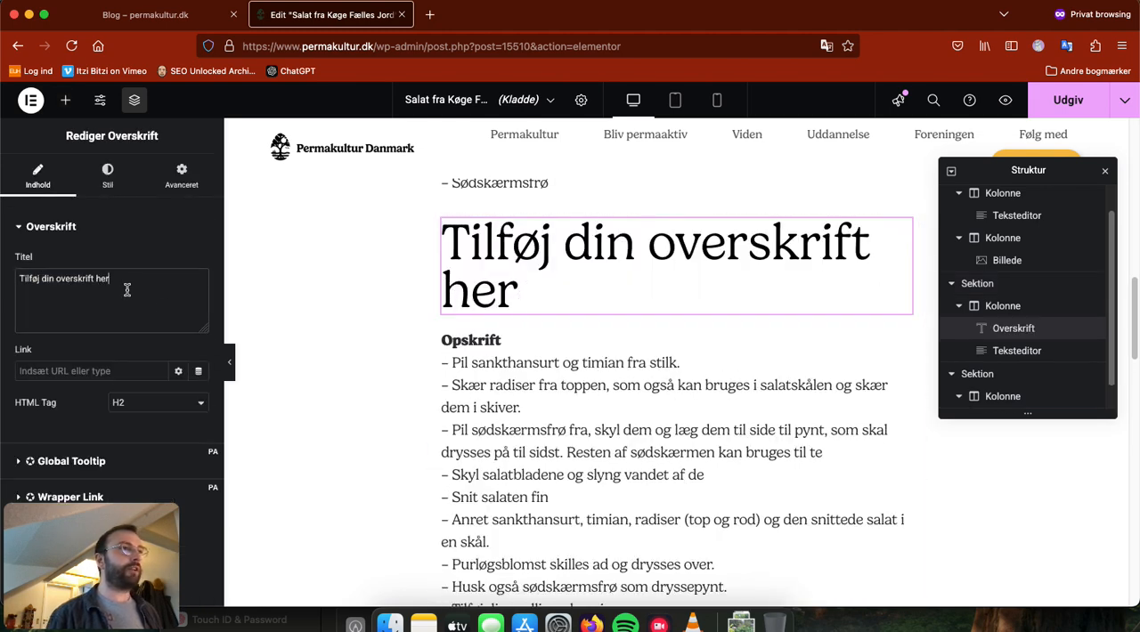
pyautogui.moveTo(128, 291); pyautogui.dragTo(5, 276)
pyautogui.write('Opskrift')
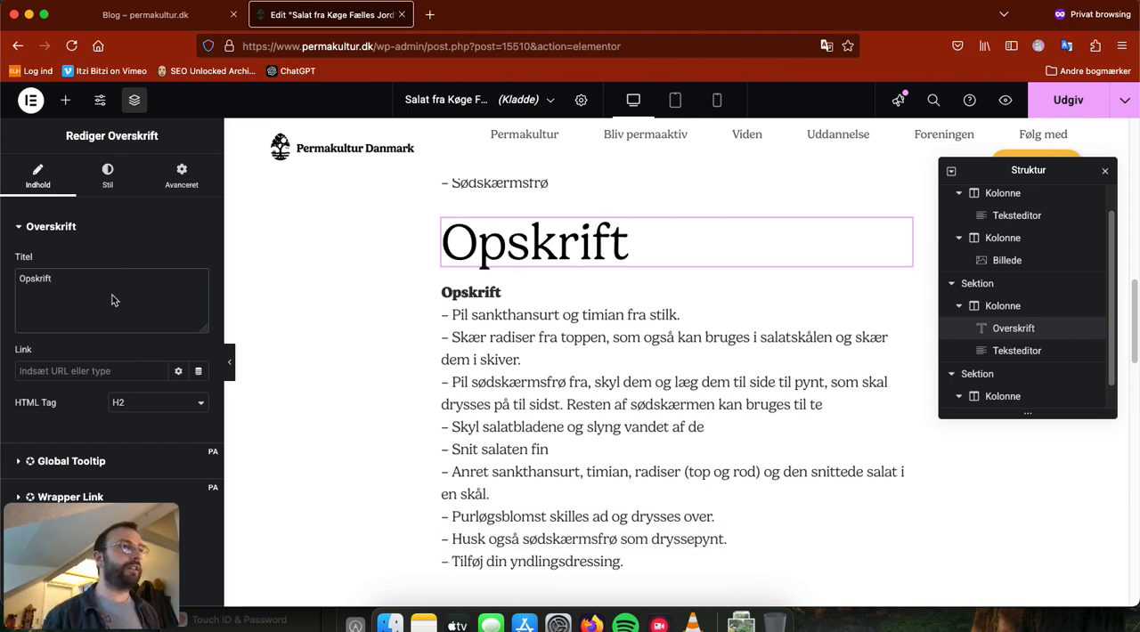
pyautogui.click(108, 188)
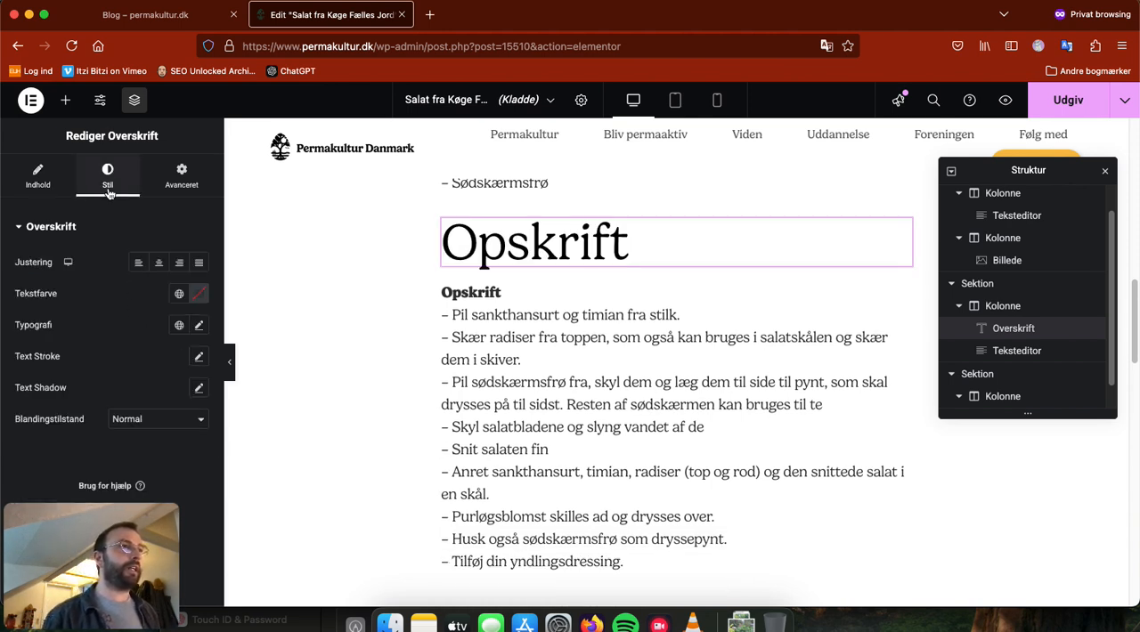
pyautogui.click(40, 182)
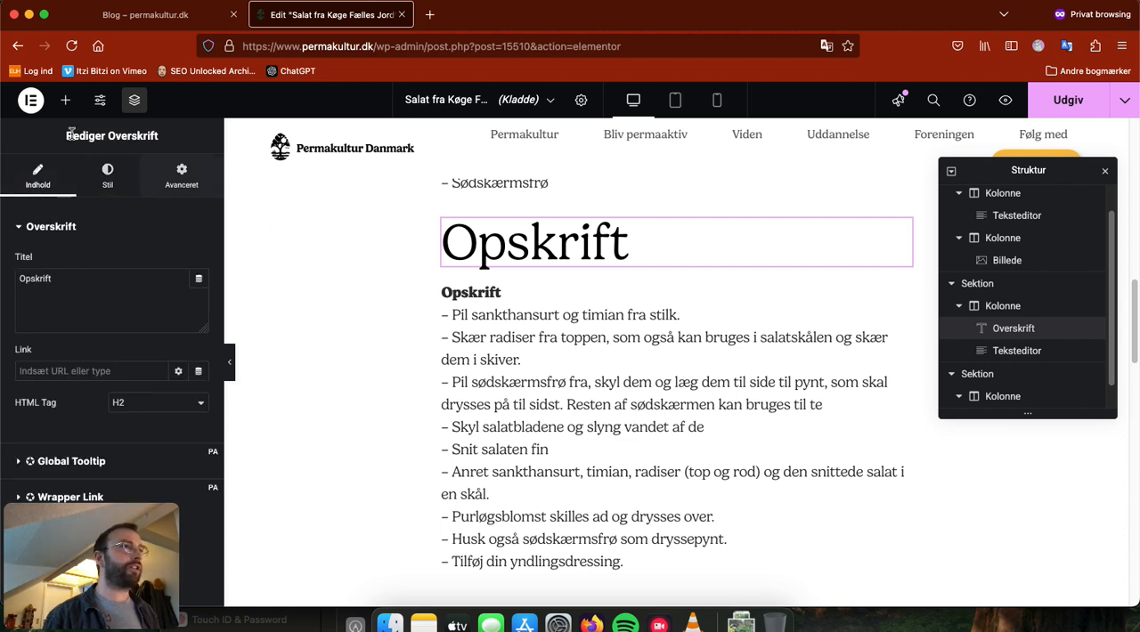
# Step: Insert a text editor widget directly above the recipe text and replace its placeholder text with "Opskrift"
pyautogui.click(68, 100)
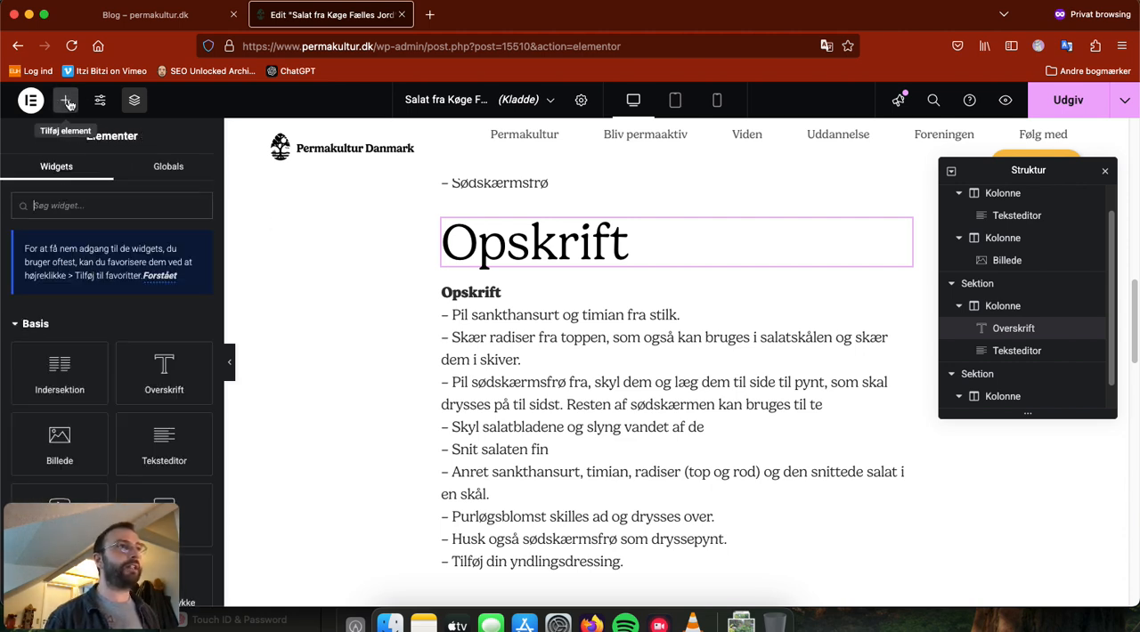
pyautogui.moveTo(163, 453); pyautogui.dragTo(467, 302)
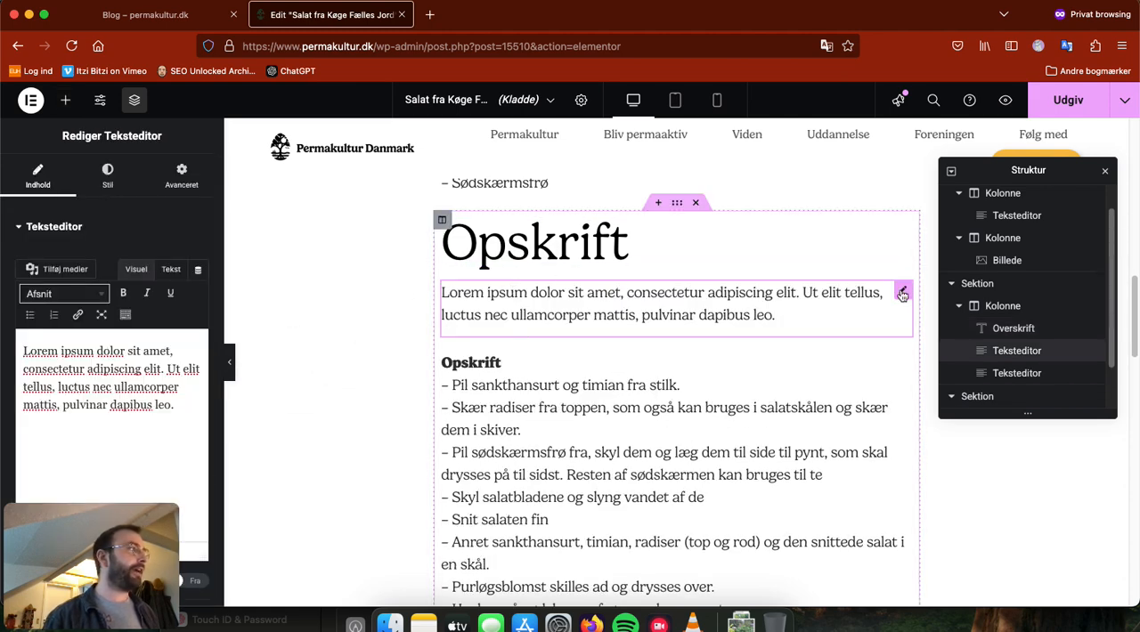
pyautogui.moveTo(184, 410); pyautogui.dragTo(22, 350)
pyautogui.write('Opskrift')
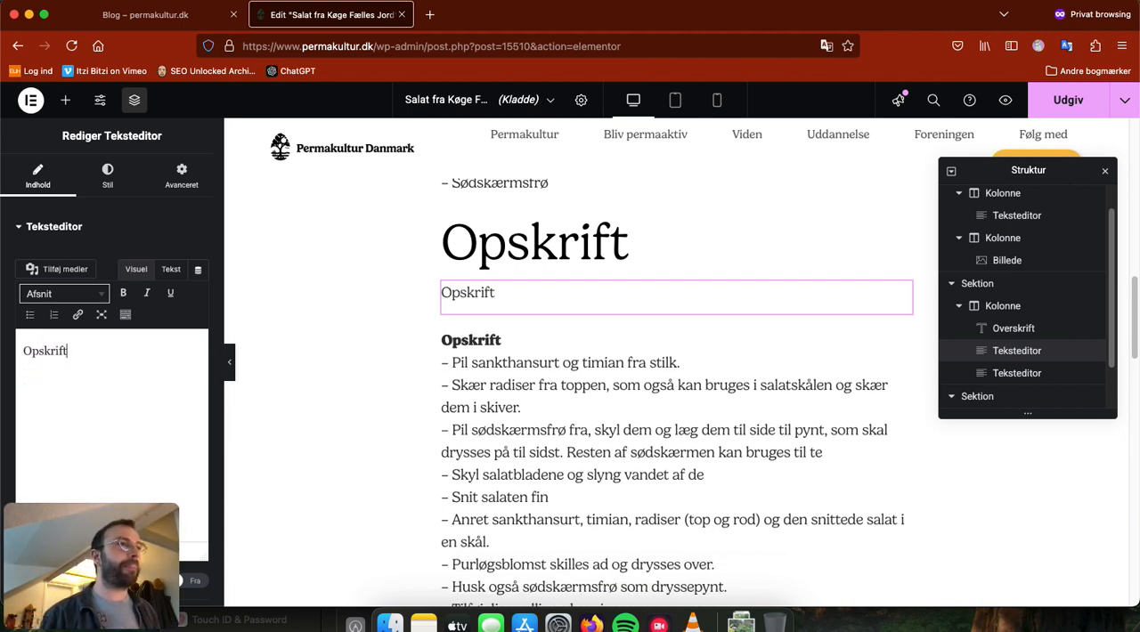
# Step: Try the Overskrift 3 and Overskrift 2 styles on the new "Opskrift" text and settle on Overskrift 4
pyautogui.click(100, 297)
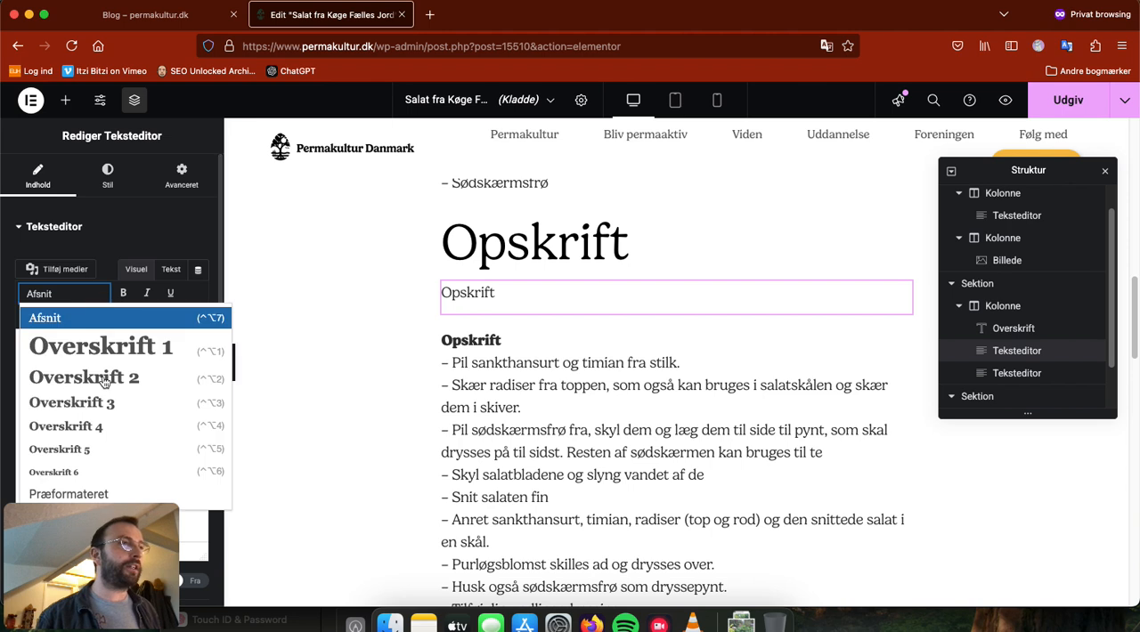
pyautogui.click(106, 408)
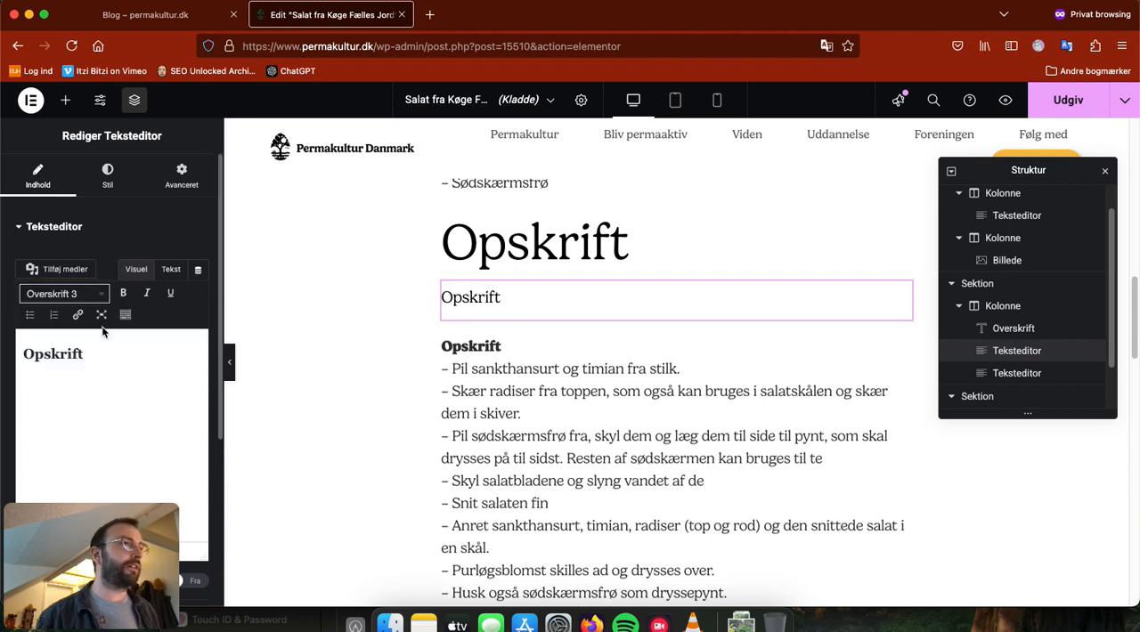
pyautogui.click(98, 297)
pyautogui.click(70, 368)
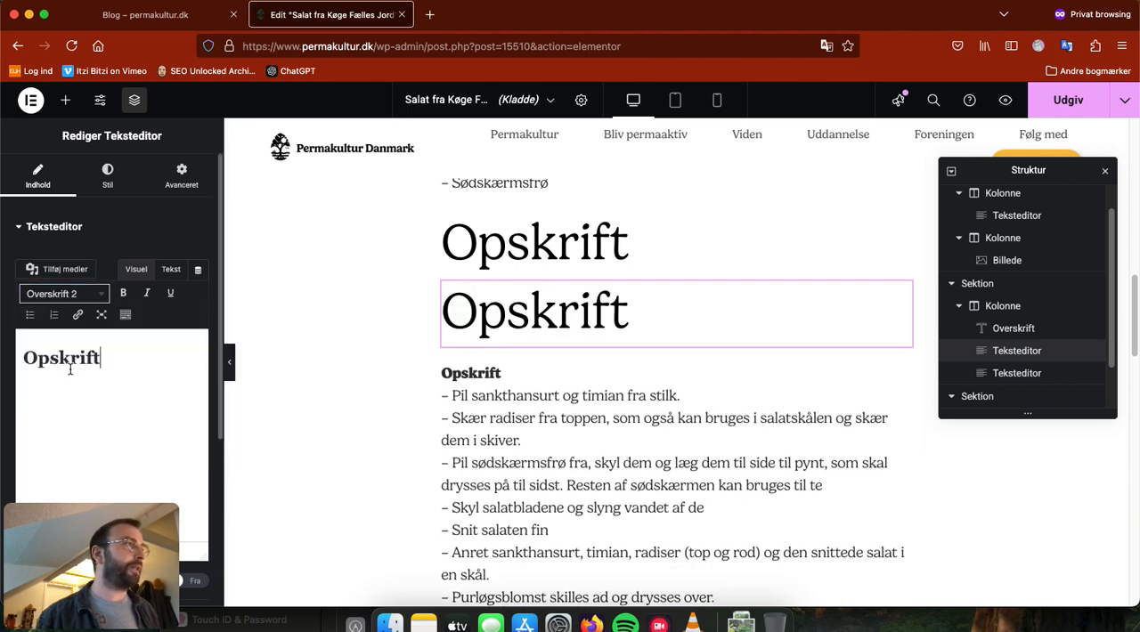
pyautogui.click(92, 295)
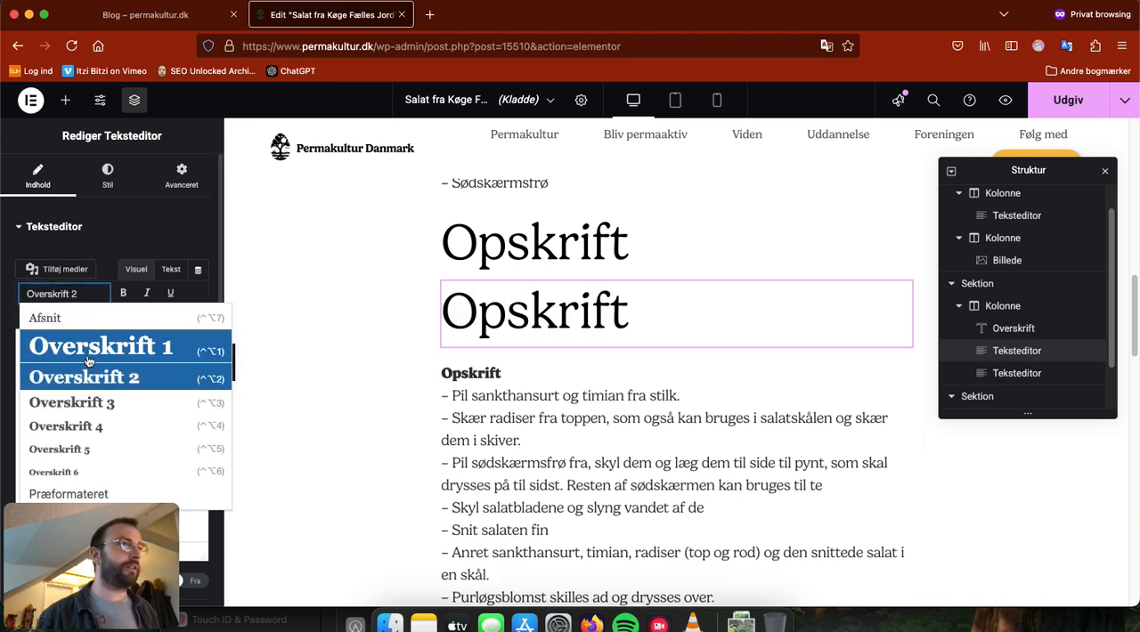
pyautogui.click(101, 403)
pyautogui.click(89, 294)
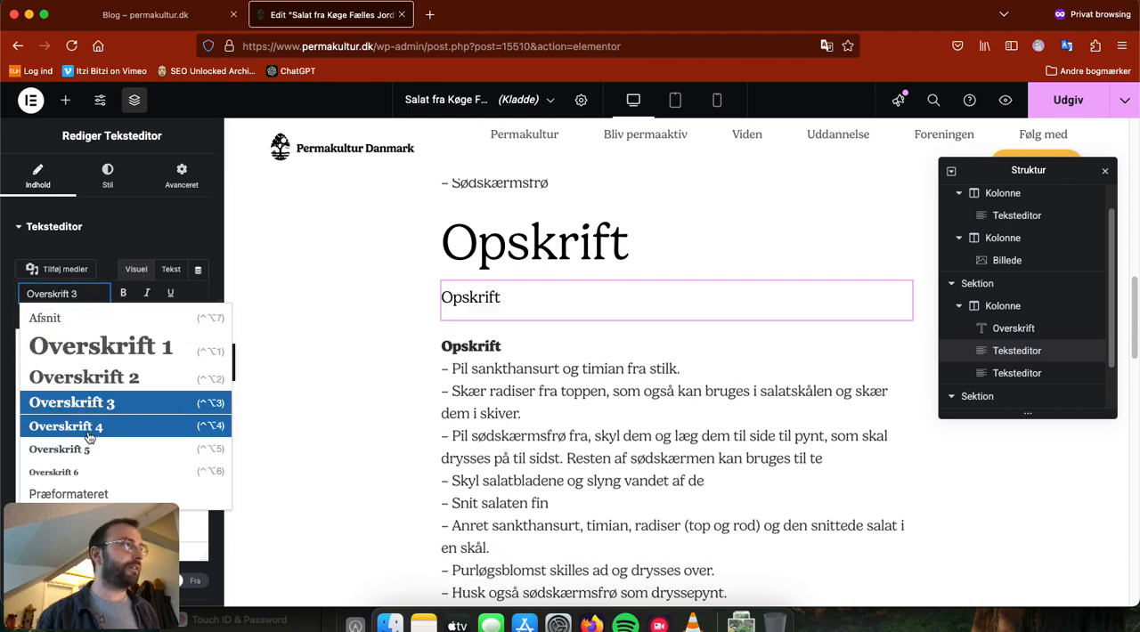
pyautogui.click(87, 434)
# Step: Make the word "Opskrift" in the new text widget bold
pyautogui.doubleClick(49, 354)
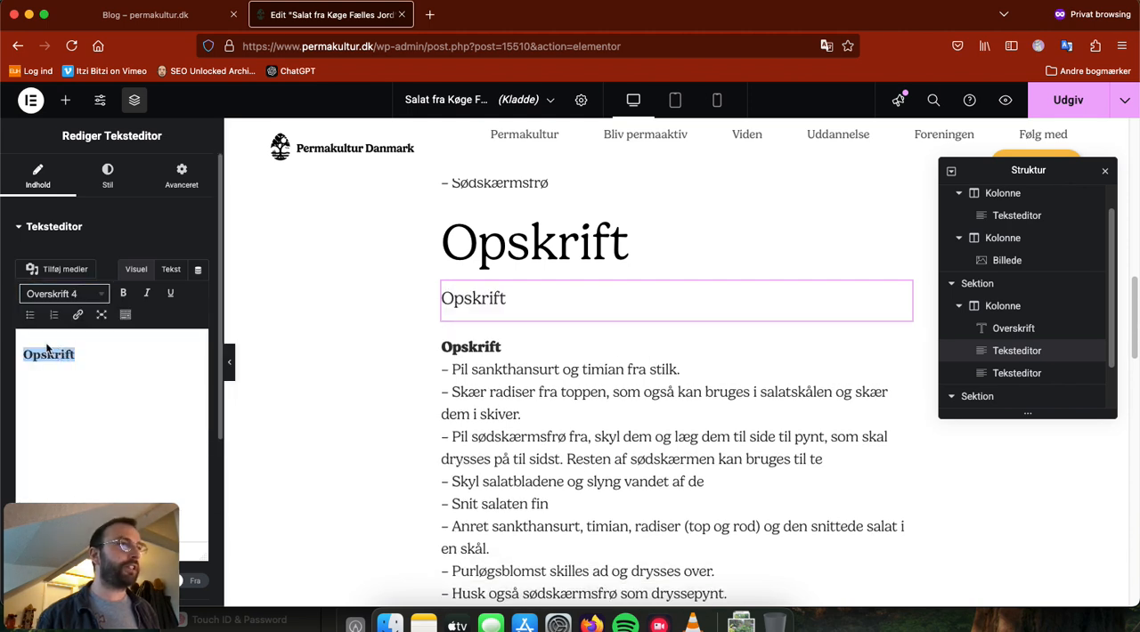
pyautogui.click(124, 294)
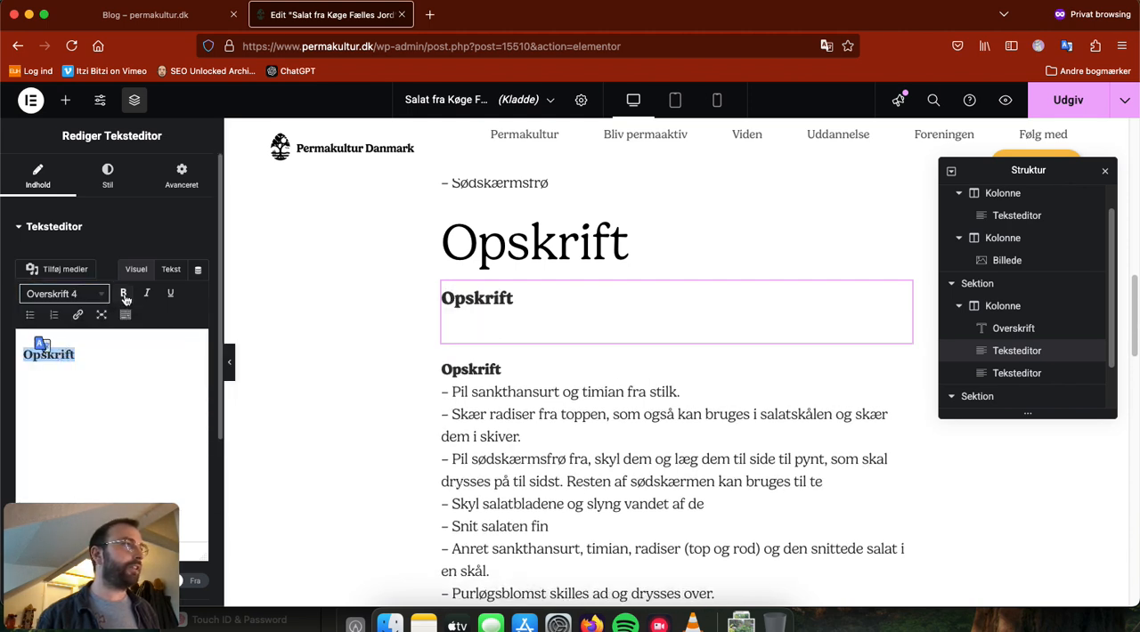
pyautogui.click(99, 365)
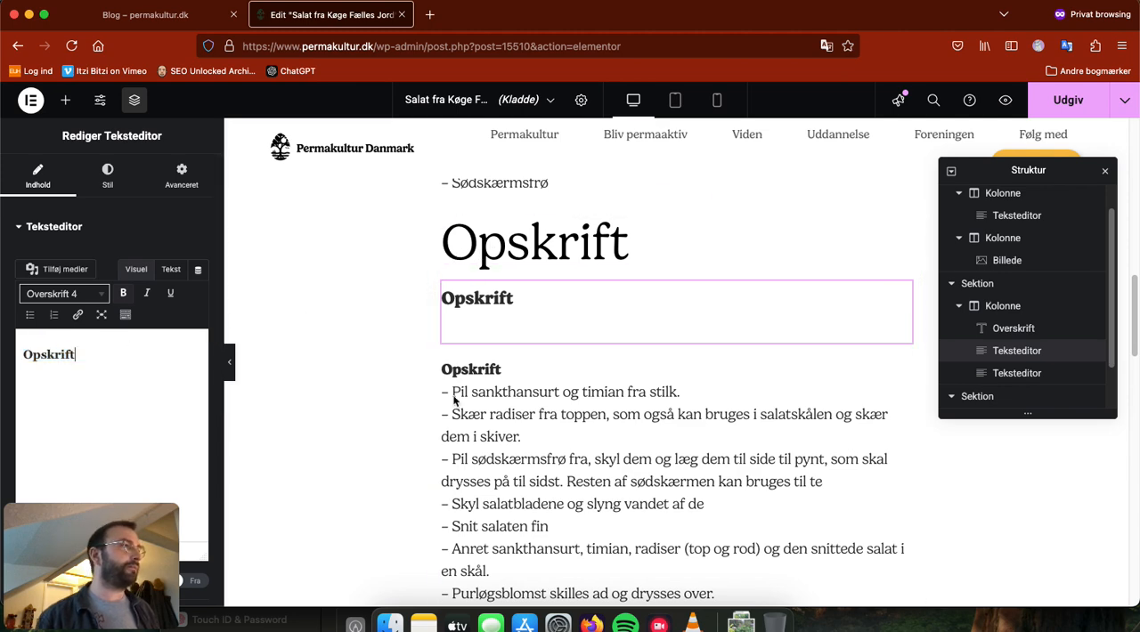
# Step: Remove the duplicate "Opskrift" line from the start of the recipe text and delete the large "Opskrift" heading widget
pyautogui.click(559, 379)
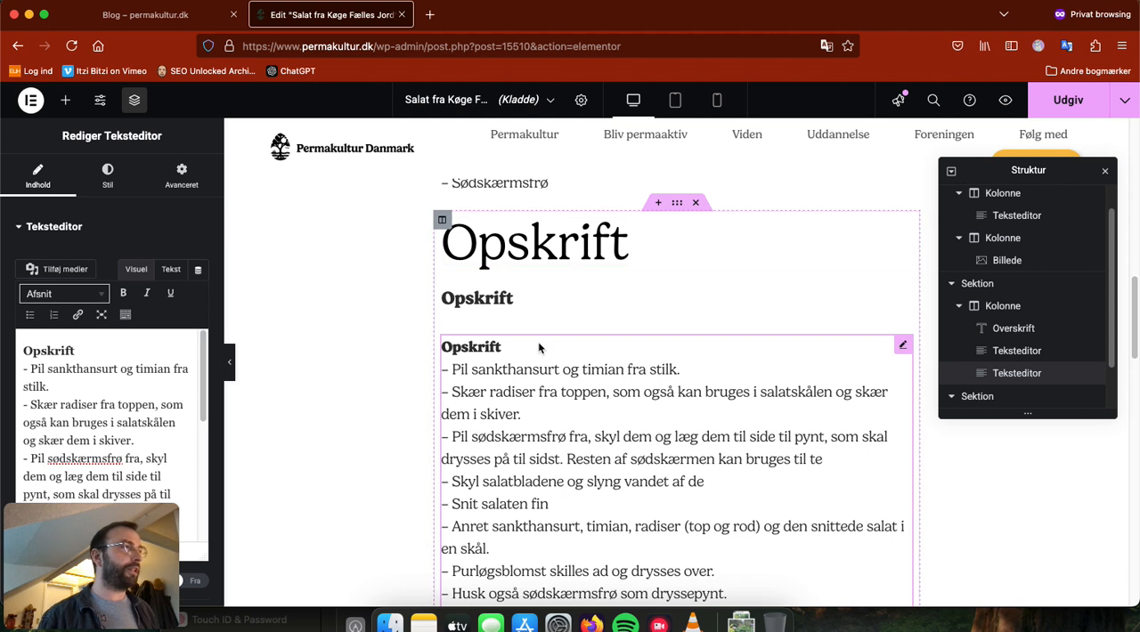
pyautogui.moveTo(76, 351); pyautogui.dragTo(24, 351)
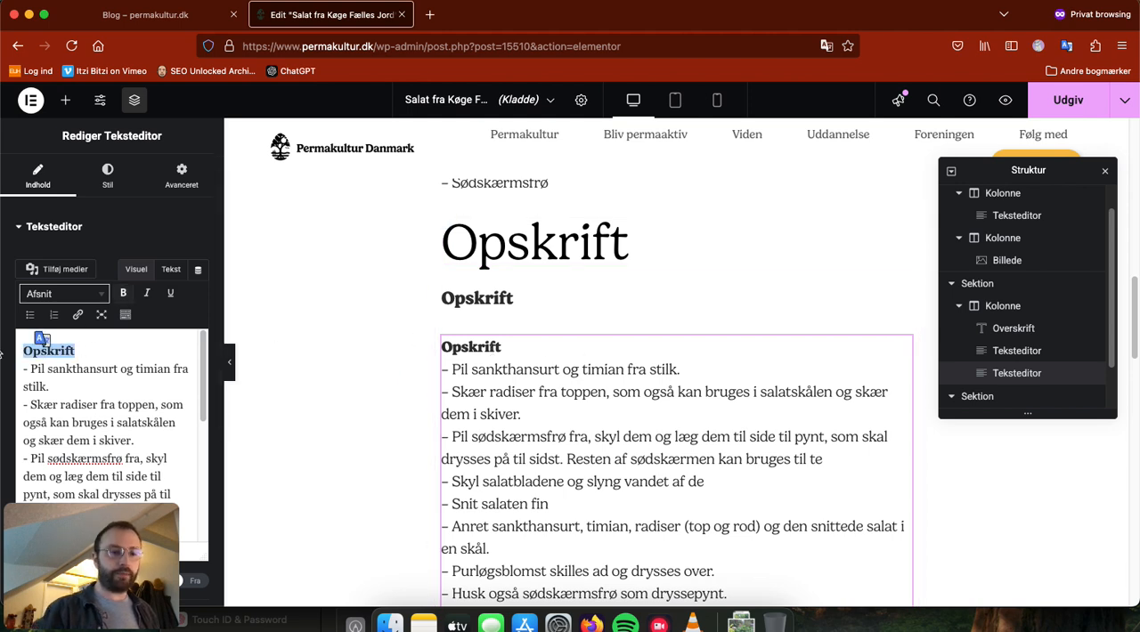
pyautogui.press('BackSpace')
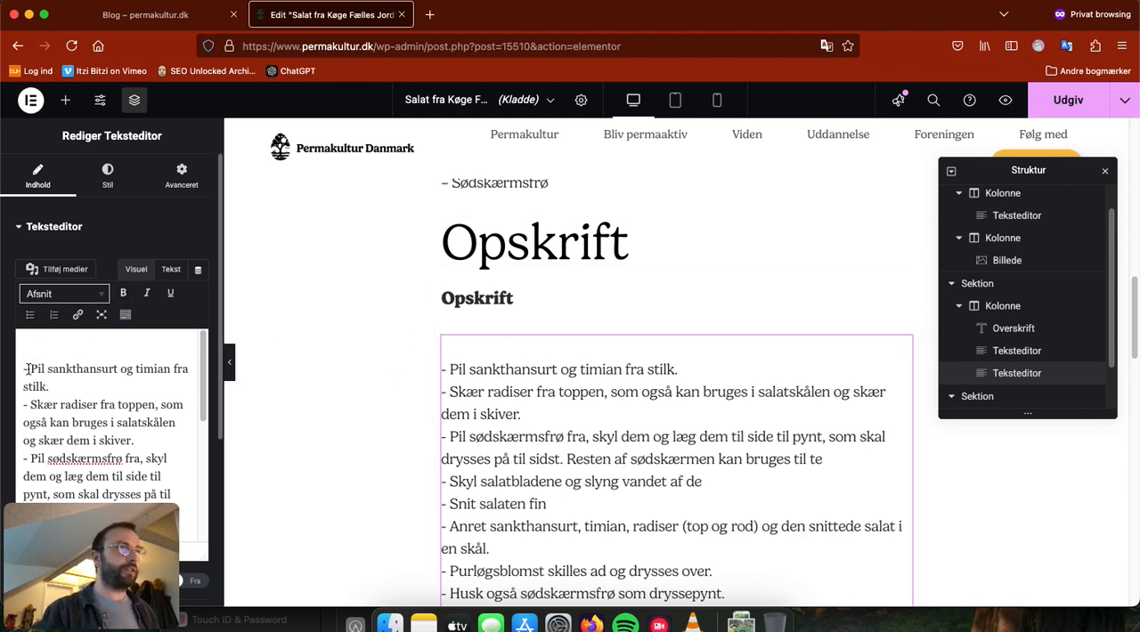
pyautogui.press('BackSpace')
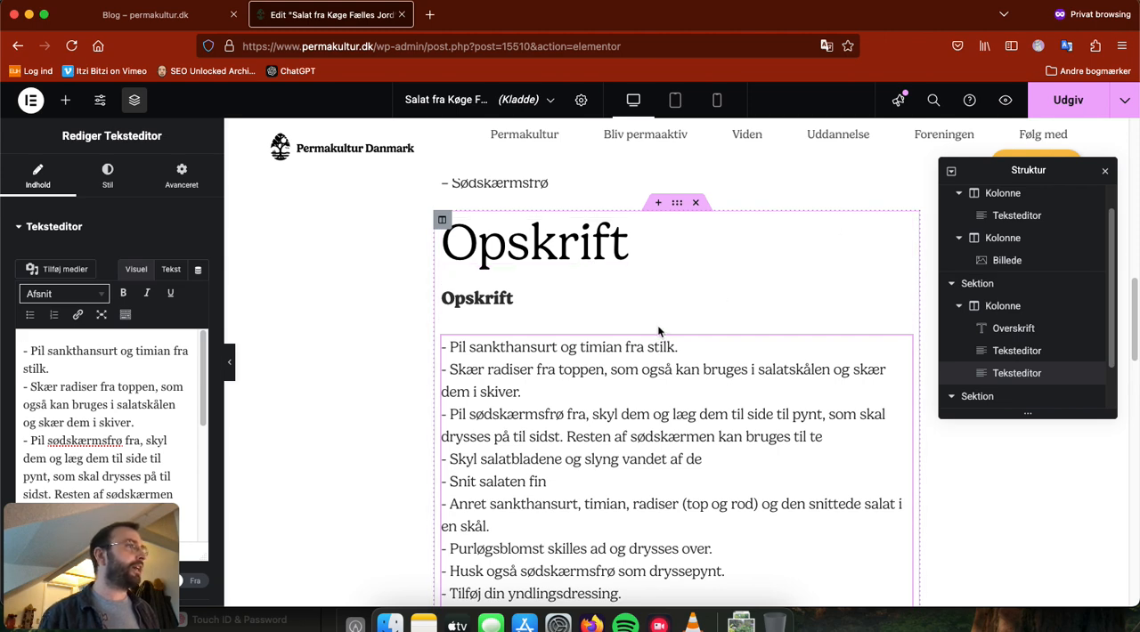
pyautogui.rightClick(901, 229)
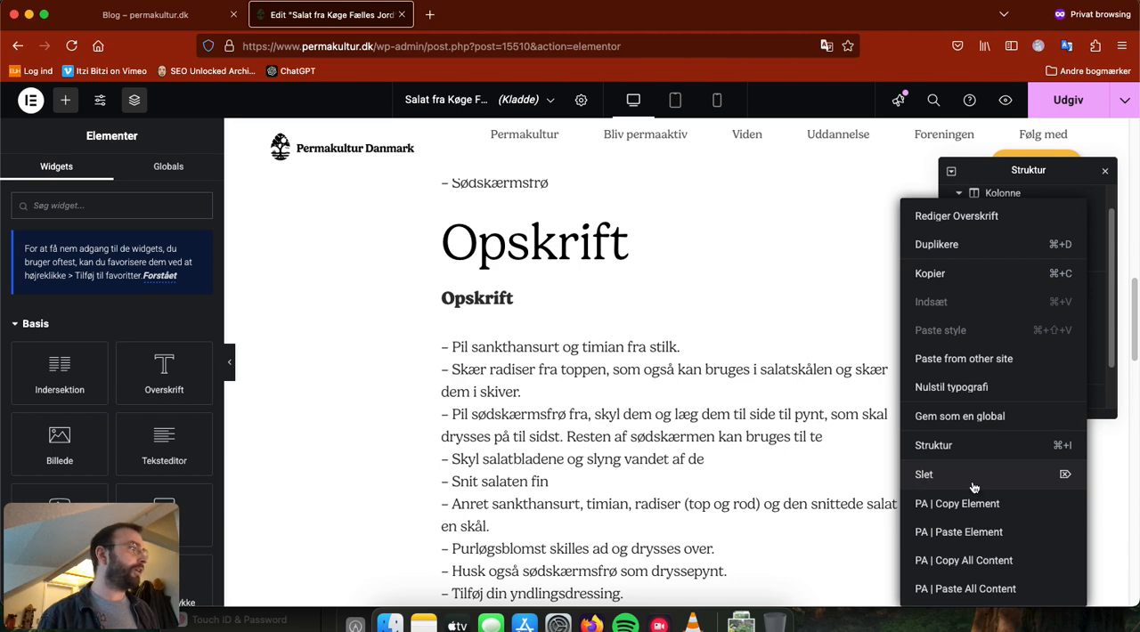
pyautogui.click(947, 481)
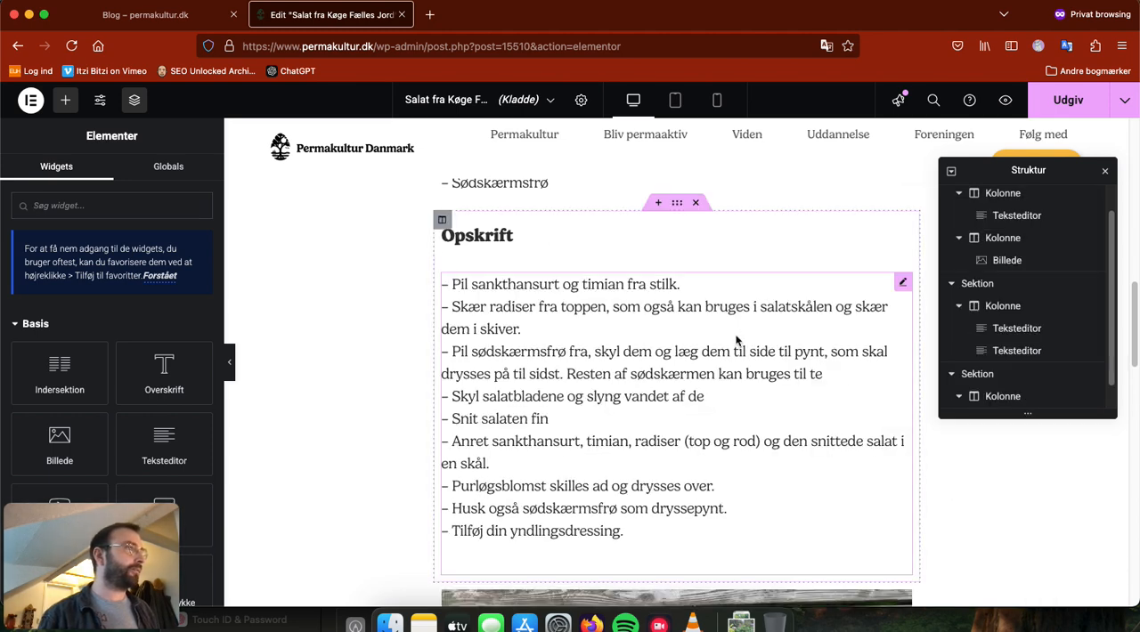
# Step: Review the post's layout from the intro section down to the comment area, and look over the available basic widgets
pyautogui.scroll(5, 736, 340)
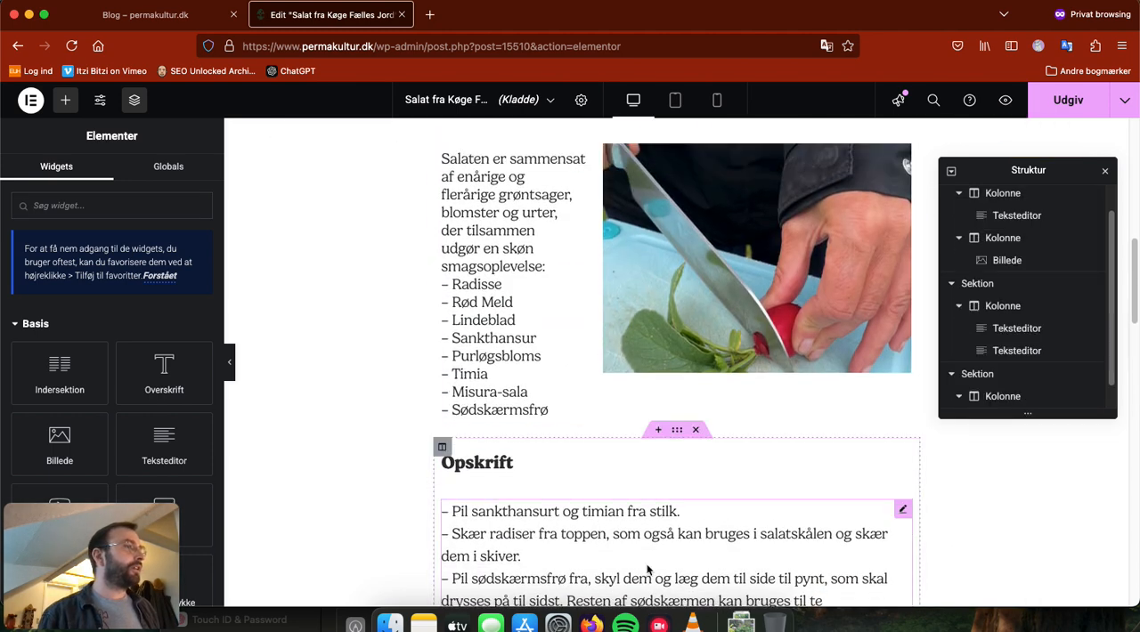
pyautogui.scroll(-3, 648, 570)
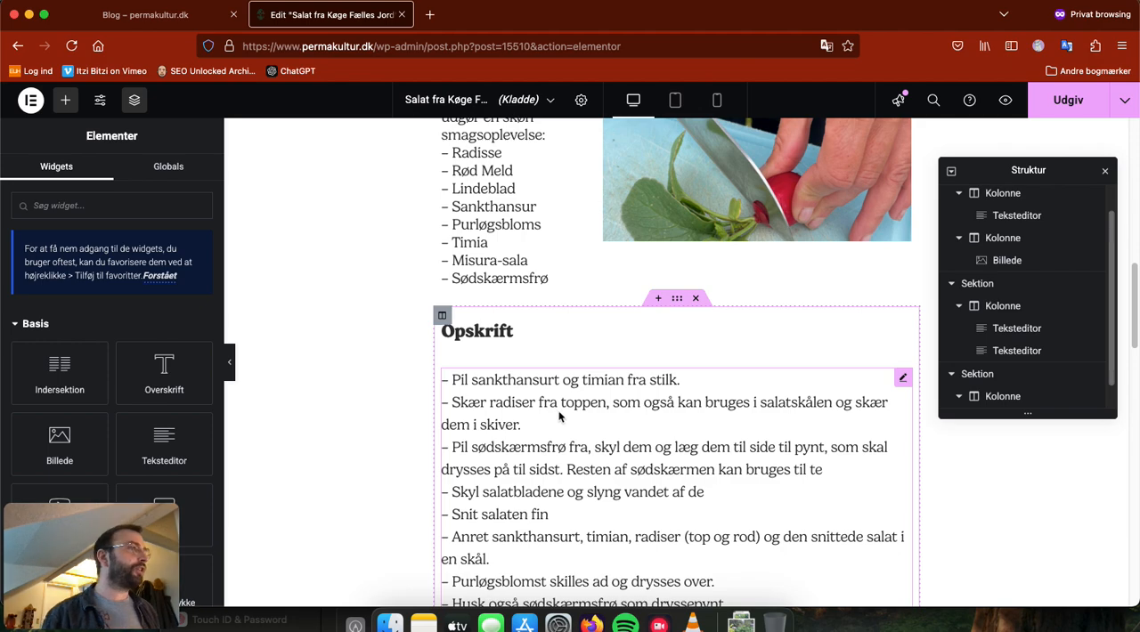
pyautogui.scroll(6, 559, 415)
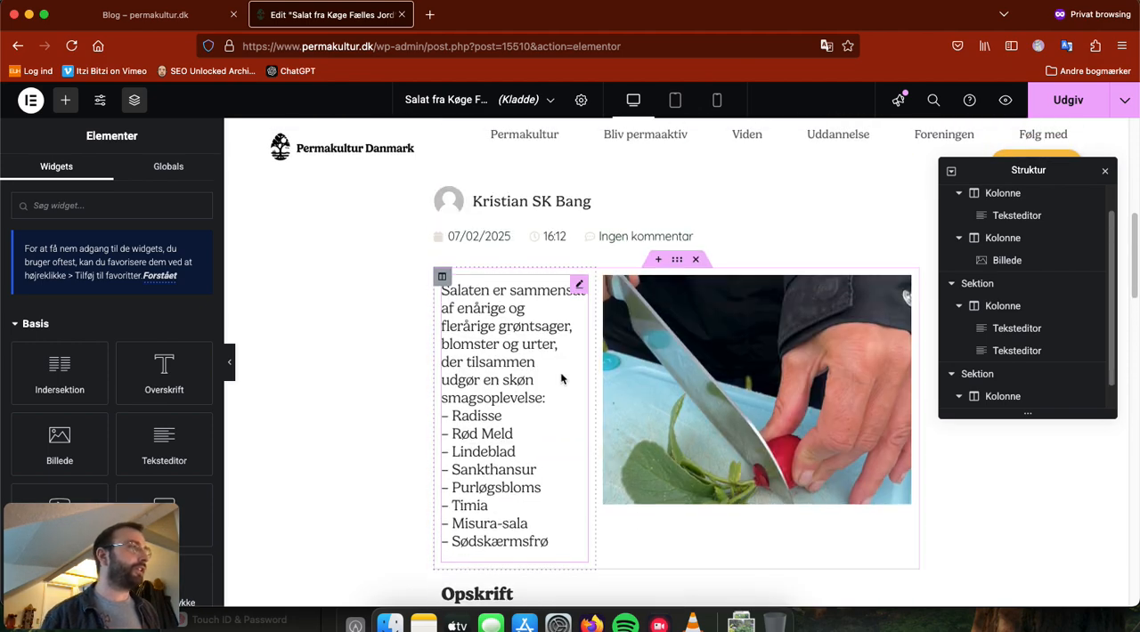
pyautogui.scroll(4, 581, 374)
pyautogui.scroll(-4, 561, 401)
pyautogui.scroll(-12, 561, 409)
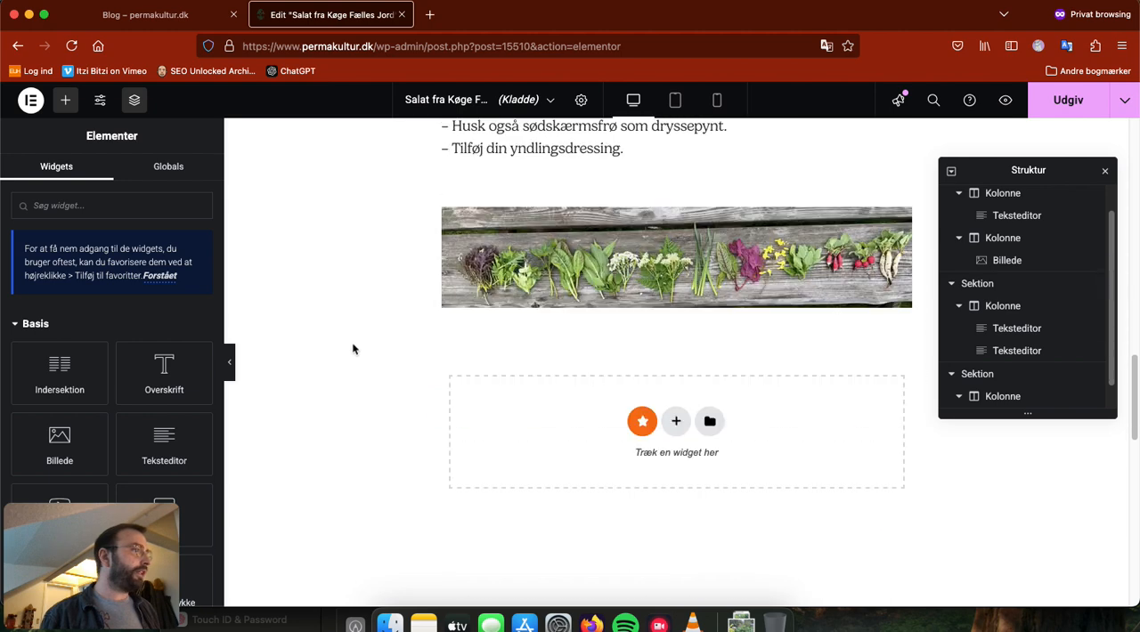
pyautogui.scroll(-2, 362, 364)
pyautogui.scroll(-4, 389, 393)
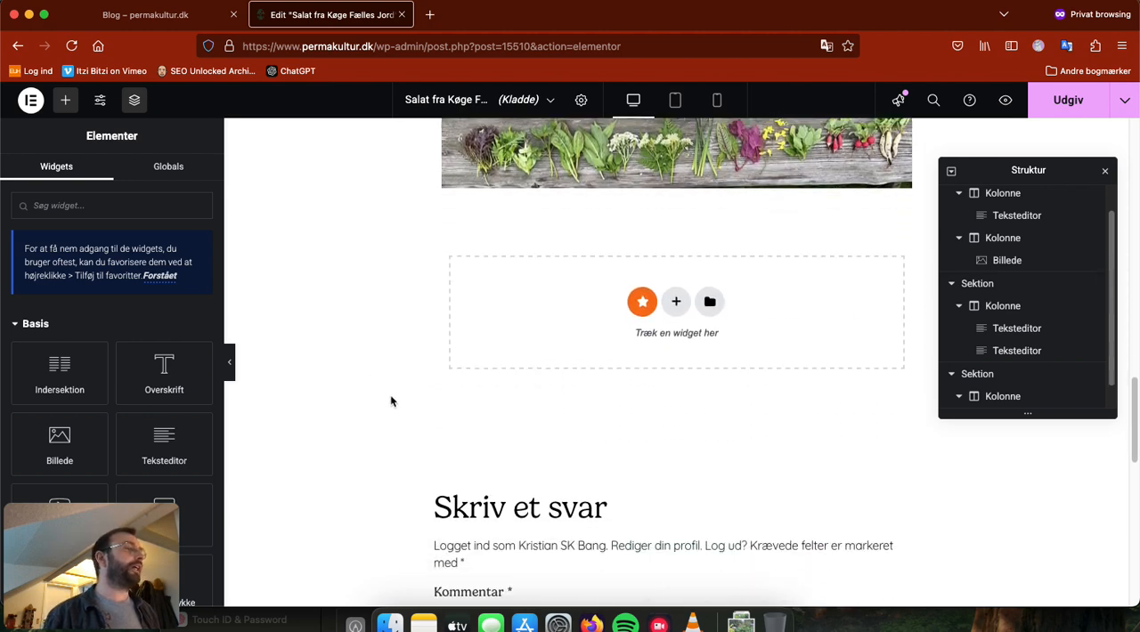
pyautogui.scroll(6, 389, 393)
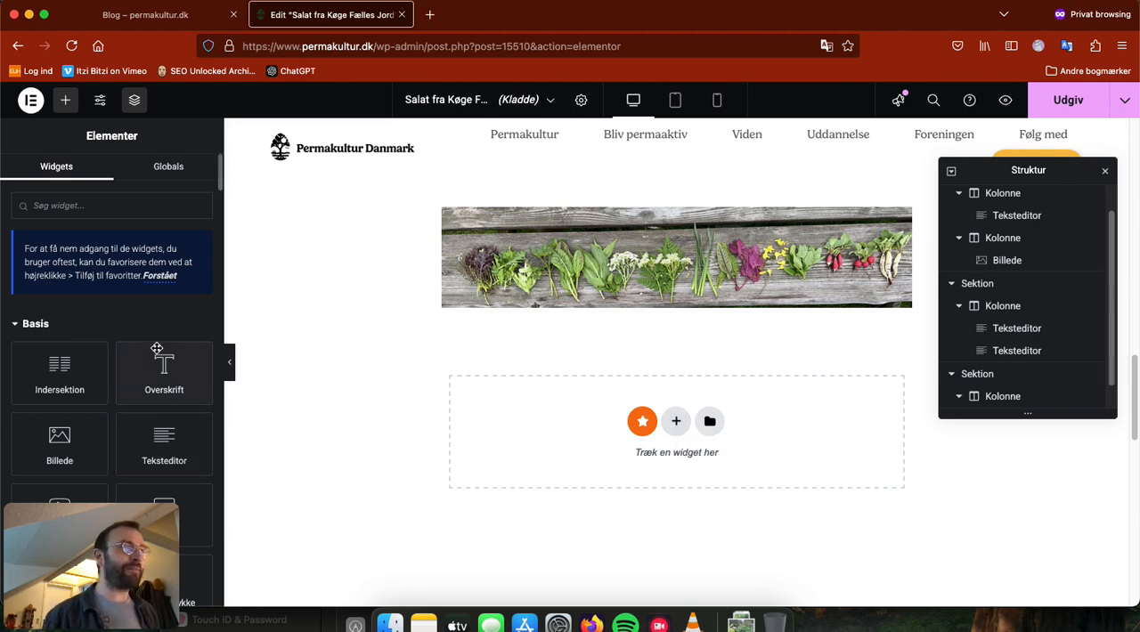
pyautogui.scroll(-2, 157, 352)
pyautogui.scroll(-1, 166, 446)
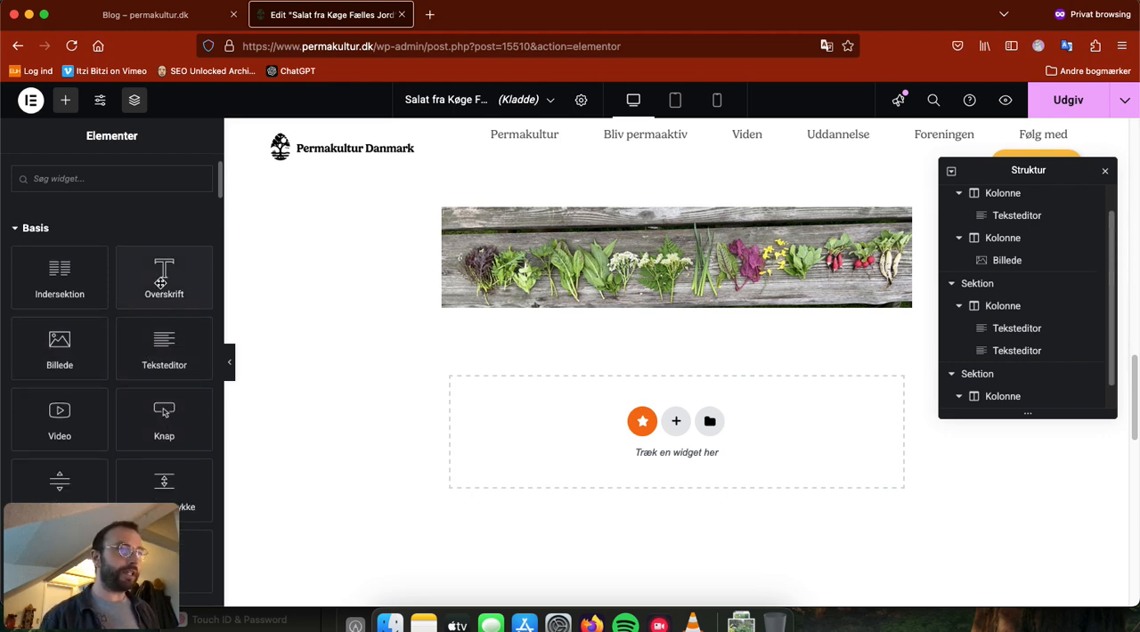
# Step: Look through the available widgets in the Basis and Pro-version categories
pyautogui.scroll(-3, 159, 302)
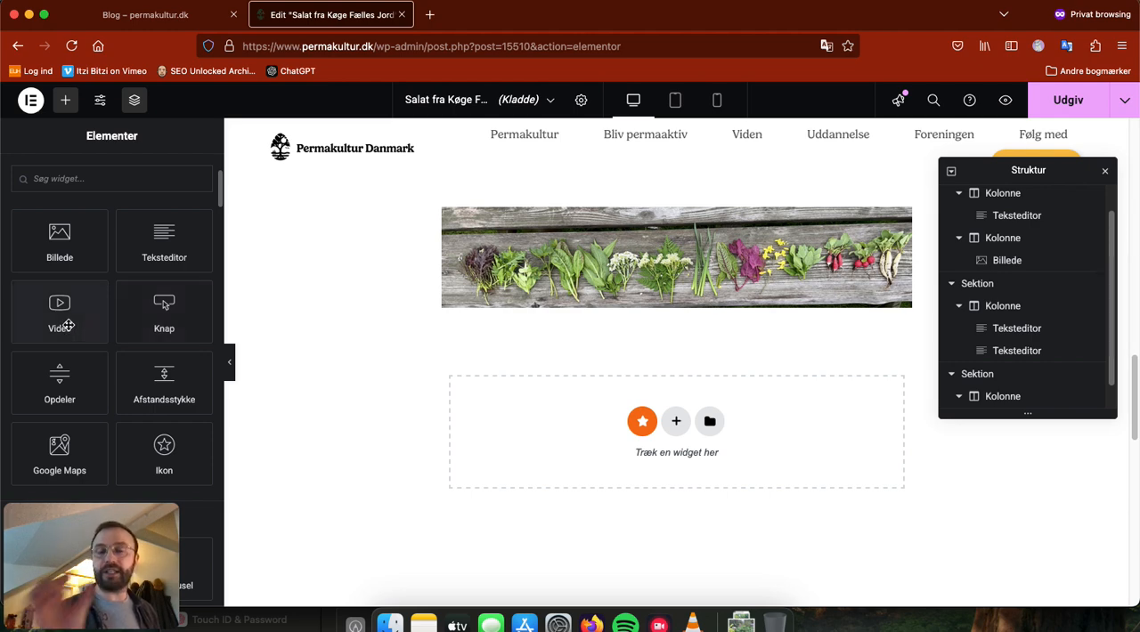
pyautogui.scroll(-2, 68, 326)
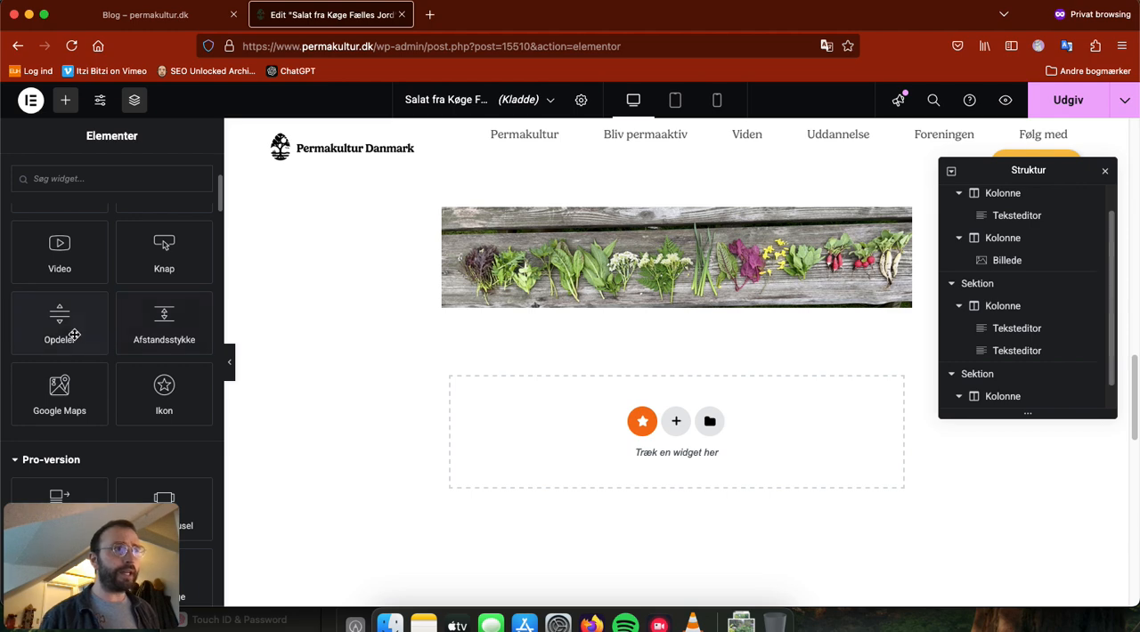
pyautogui.scroll(-1, 82, 330)
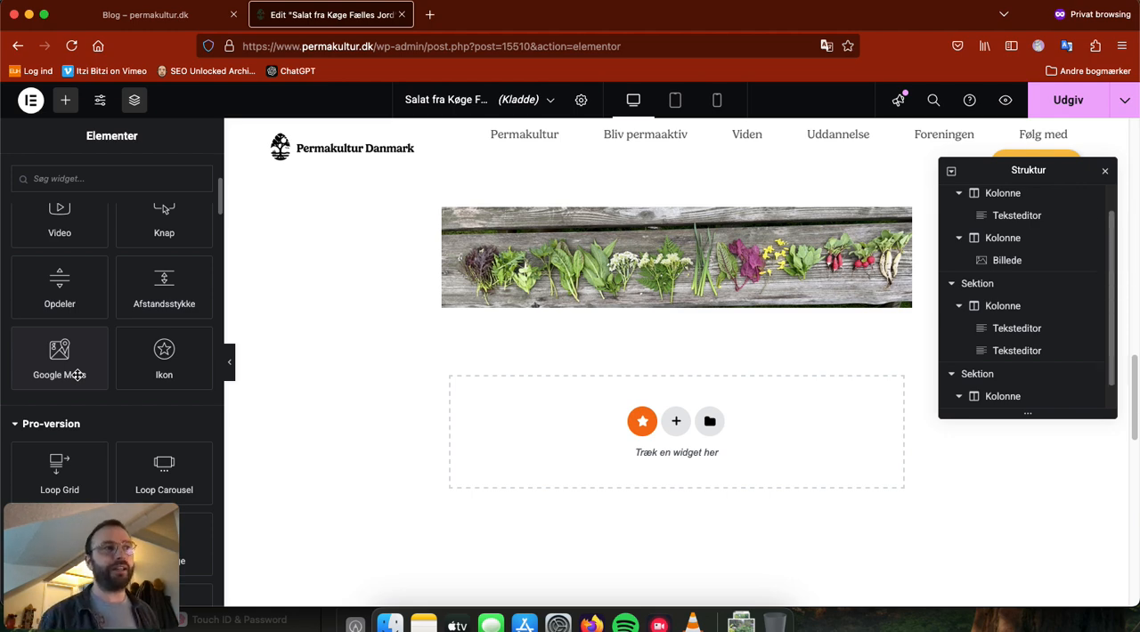
pyautogui.scroll(-3, 107, 356)
pyautogui.scroll(-2, 142, 365)
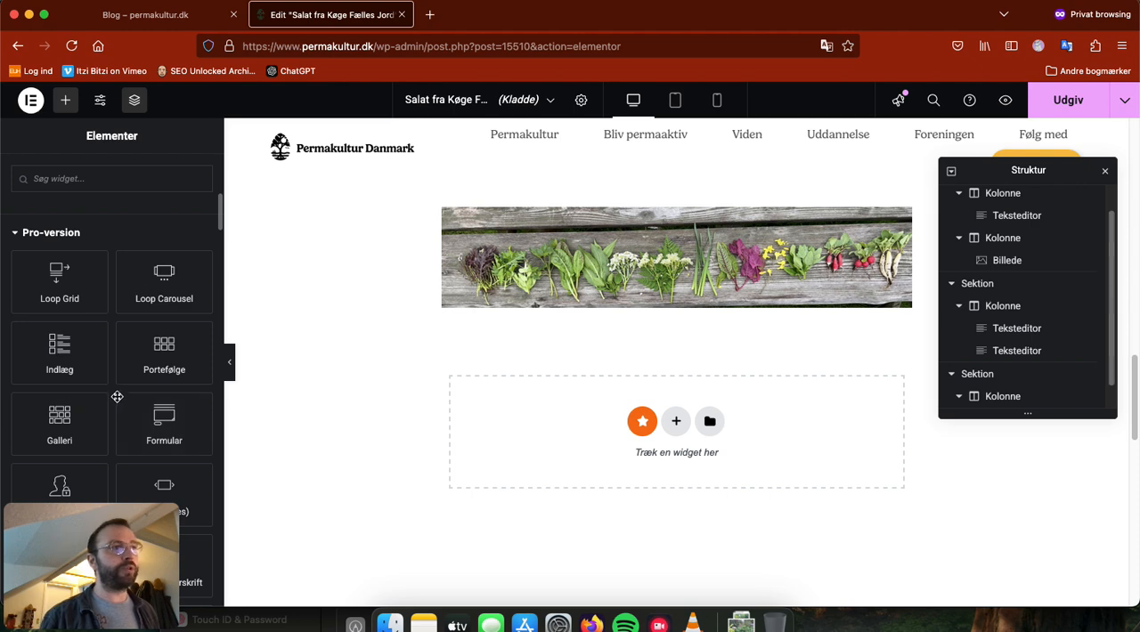
pyautogui.scroll(-2, 125, 390)
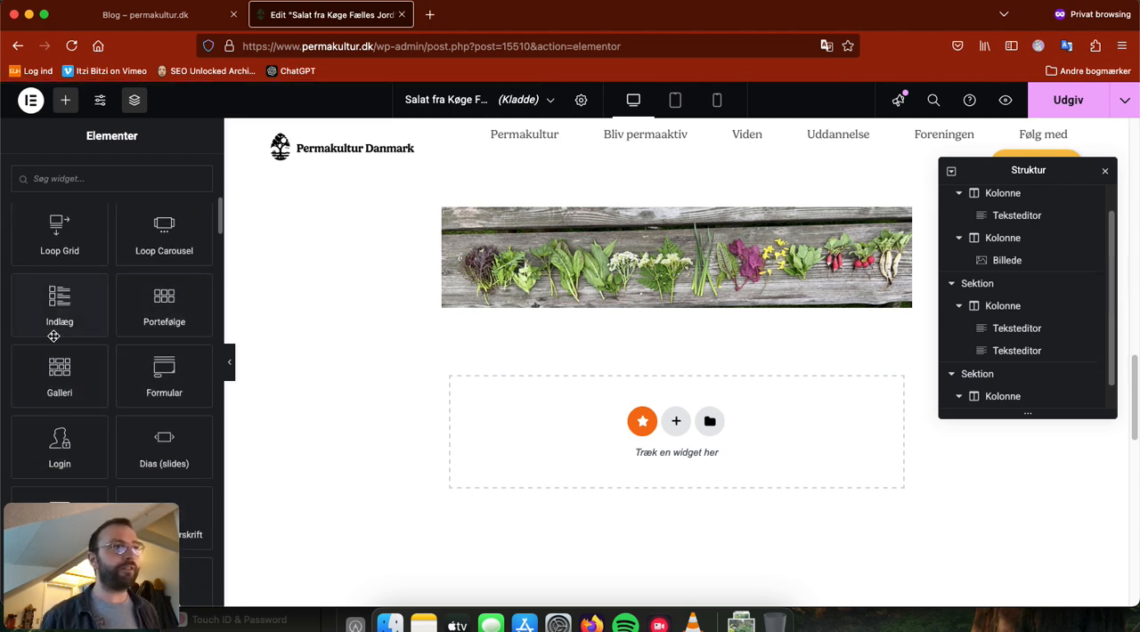
pyautogui.scroll(-2, 89, 374)
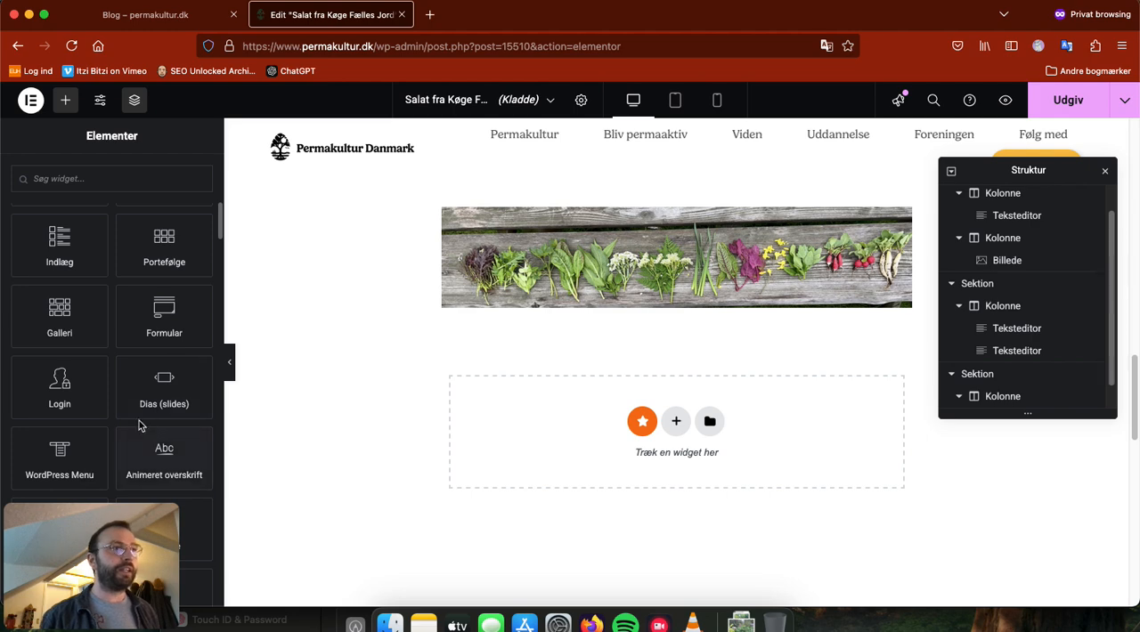
pyautogui.scroll(-3, 93, 394)
pyautogui.scroll(-2, 116, 289)
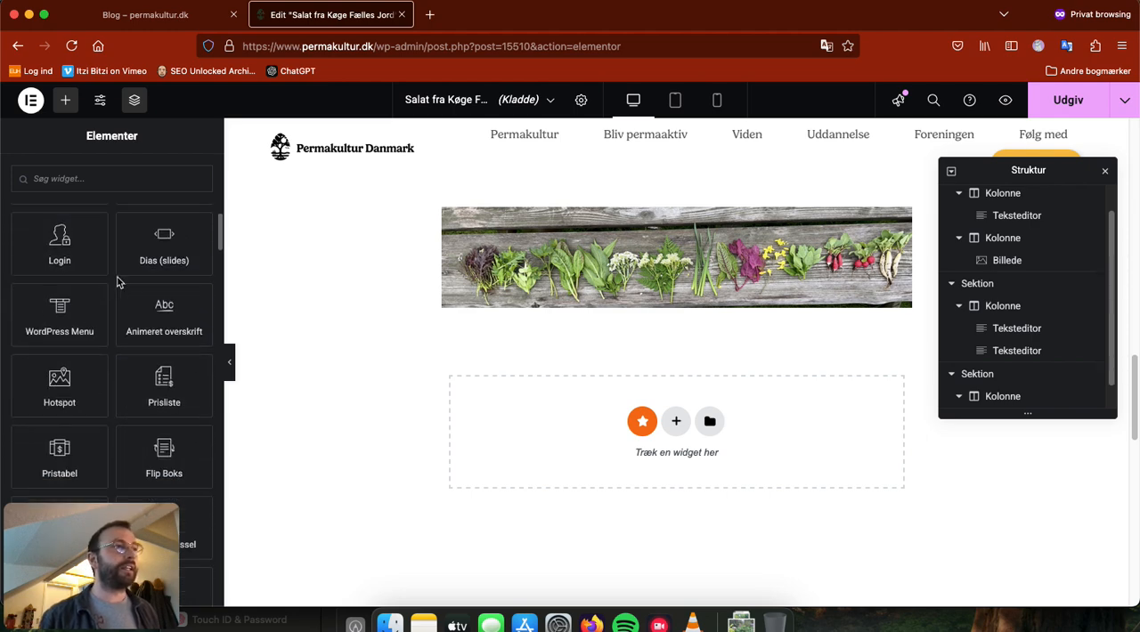
pyautogui.scroll(-2, 155, 356)
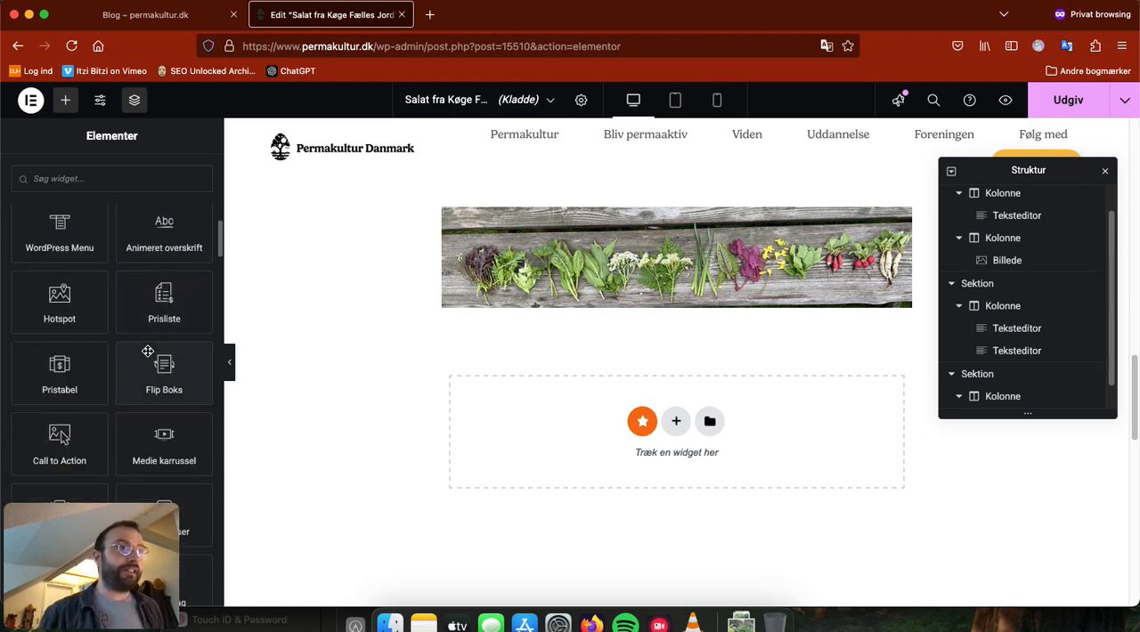
pyautogui.scroll(-2, 80, 463)
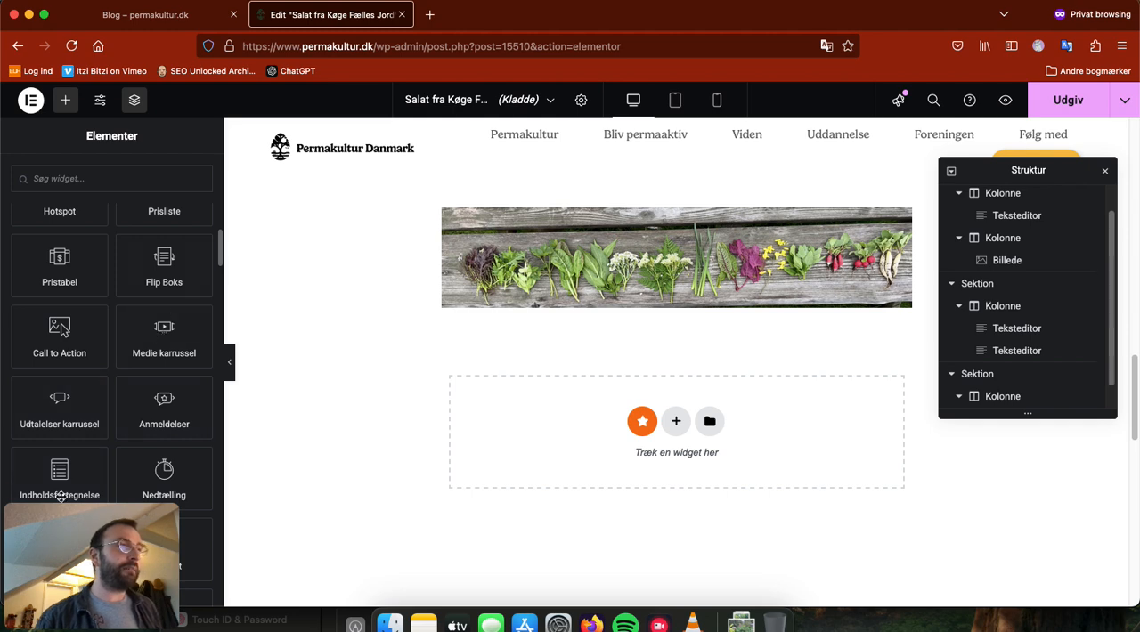
pyautogui.scroll(-2, 53, 392)
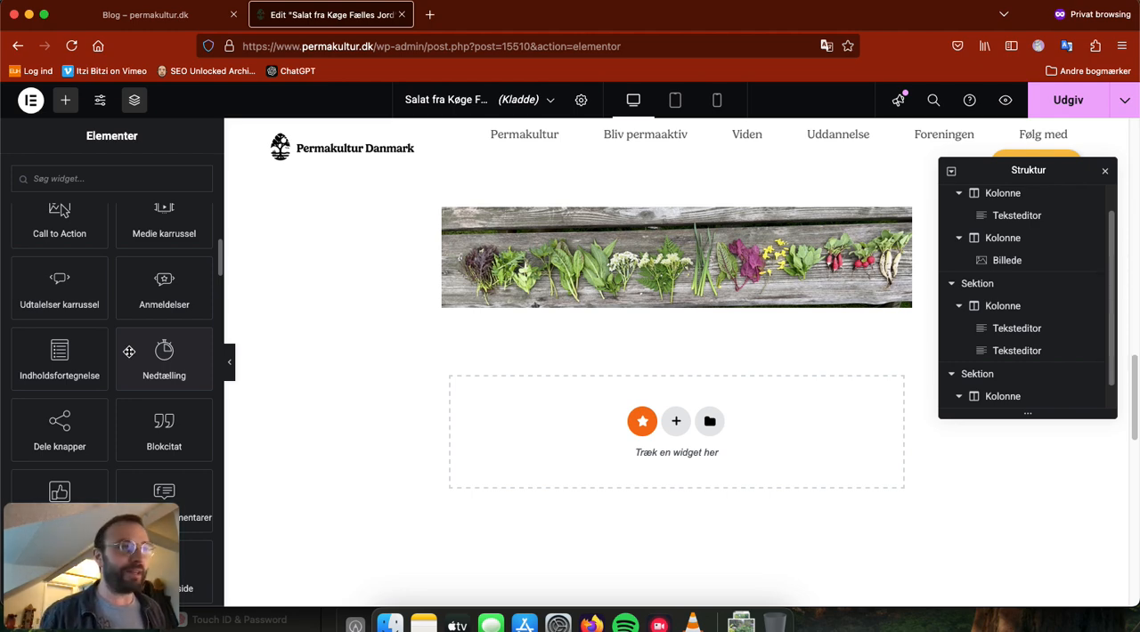
pyautogui.scroll(-2, 124, 365)
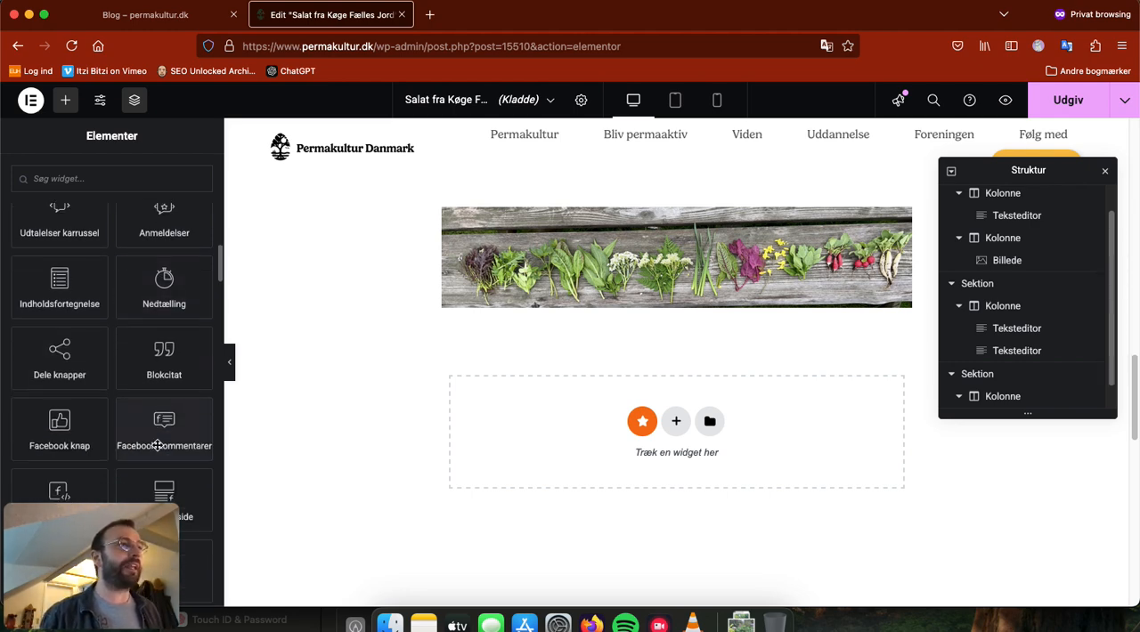
pyautogui.scroll(-5, 152, 364)
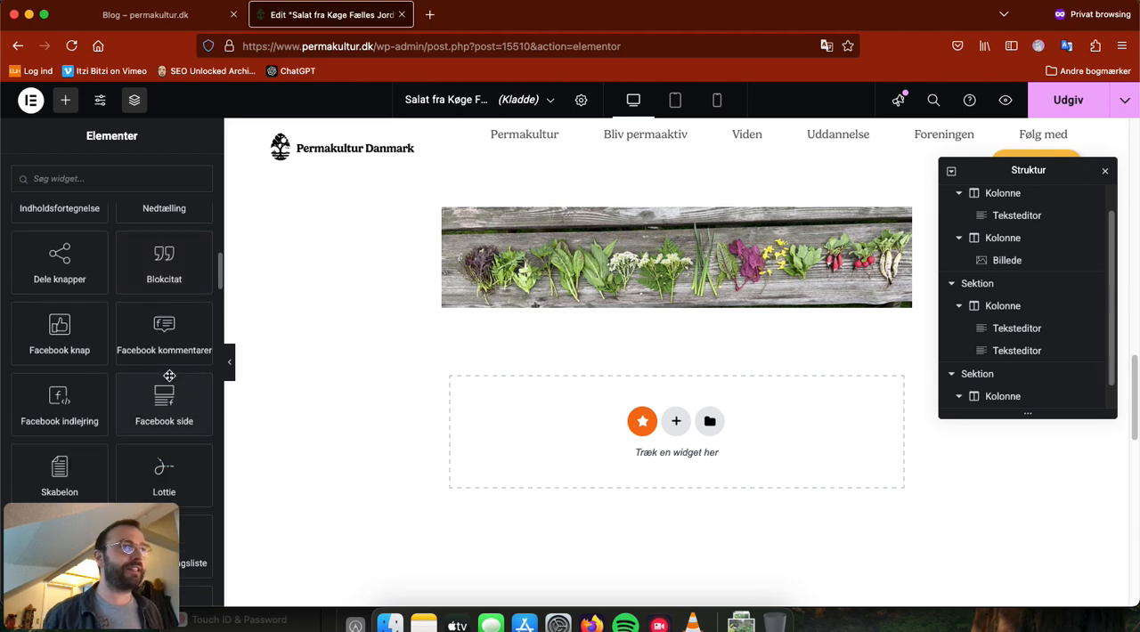
pyautogui.scroll(-3, 134, 405)
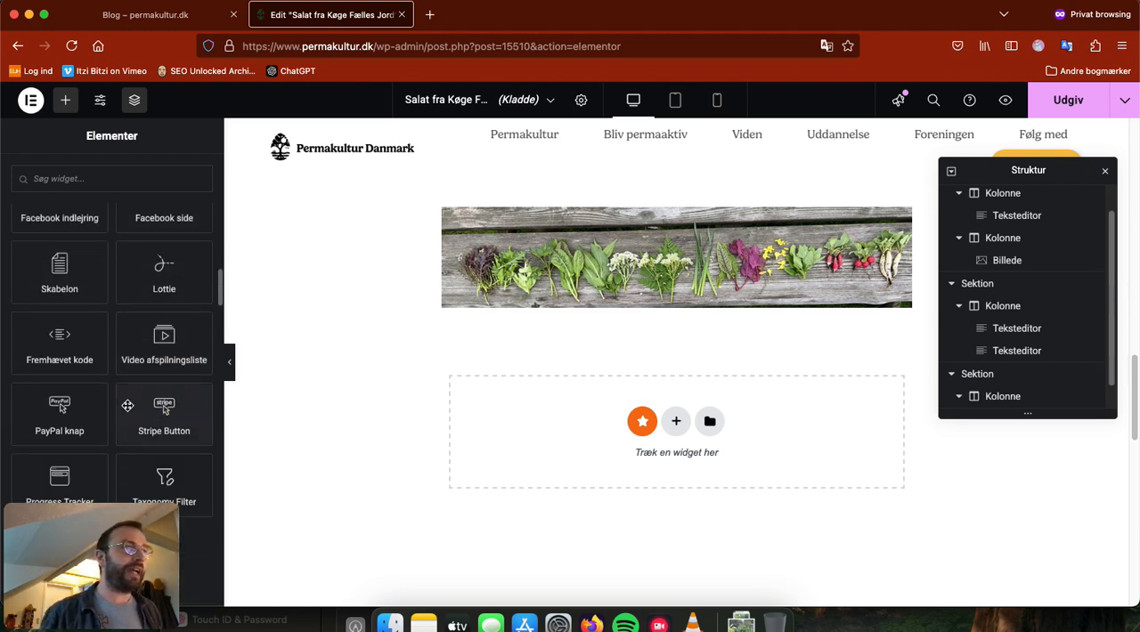
# Step: Look through the widgets in the Generelt, Link In Bio and Premium Addons categories
pyautogui.scroll(-5, 133, 409)
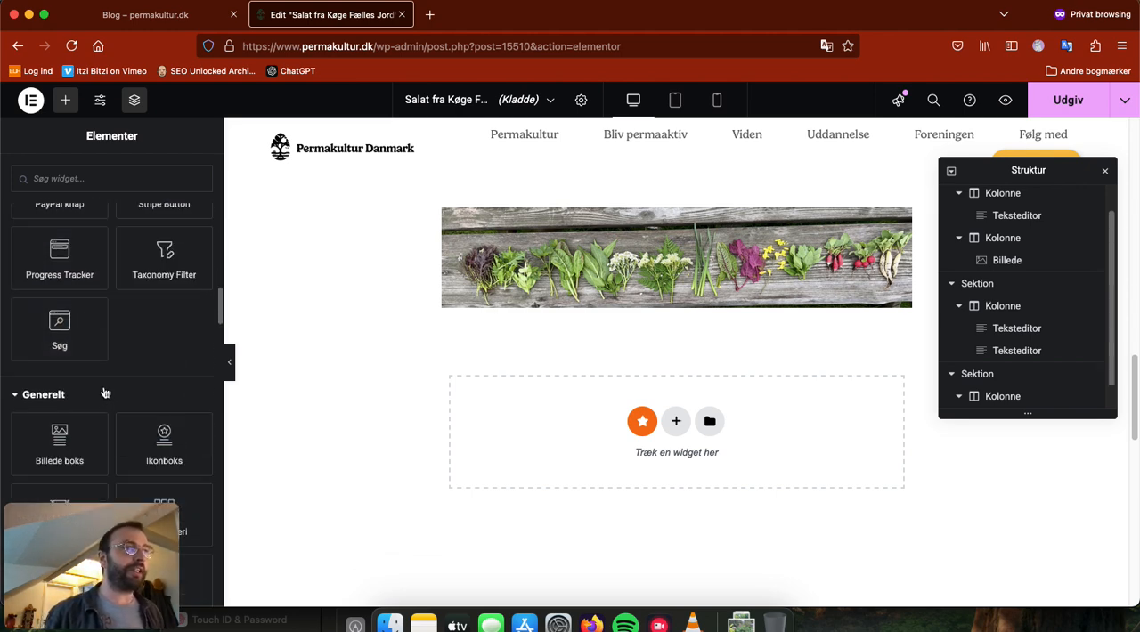
pyautogui.scroll(-5, 110, 441)
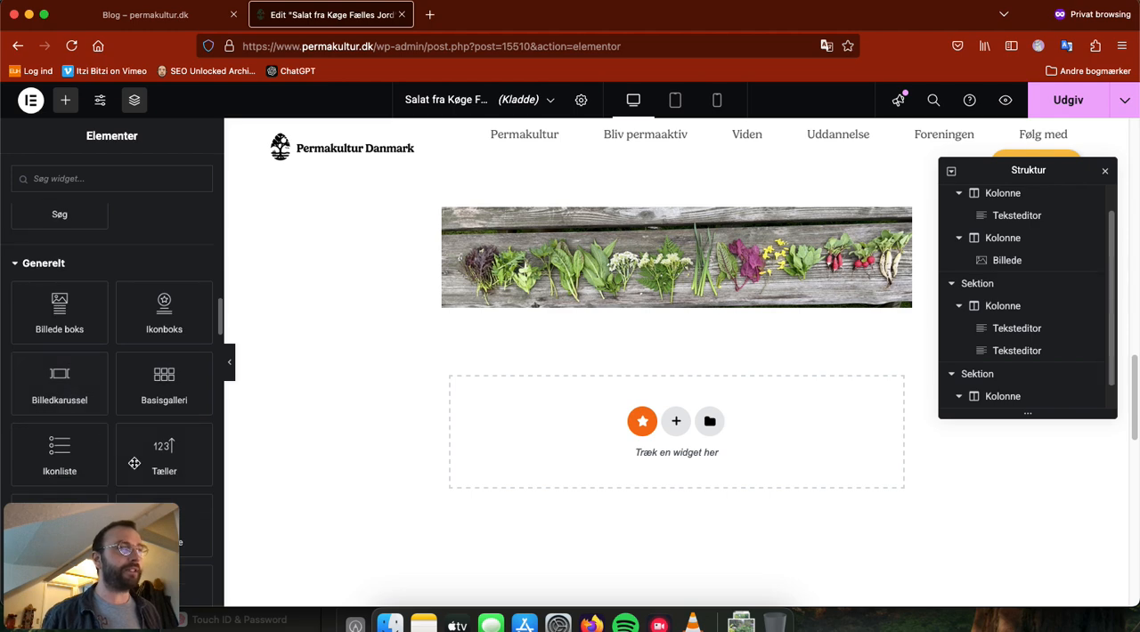
pyautogui.scroll(-3, 142, 424)
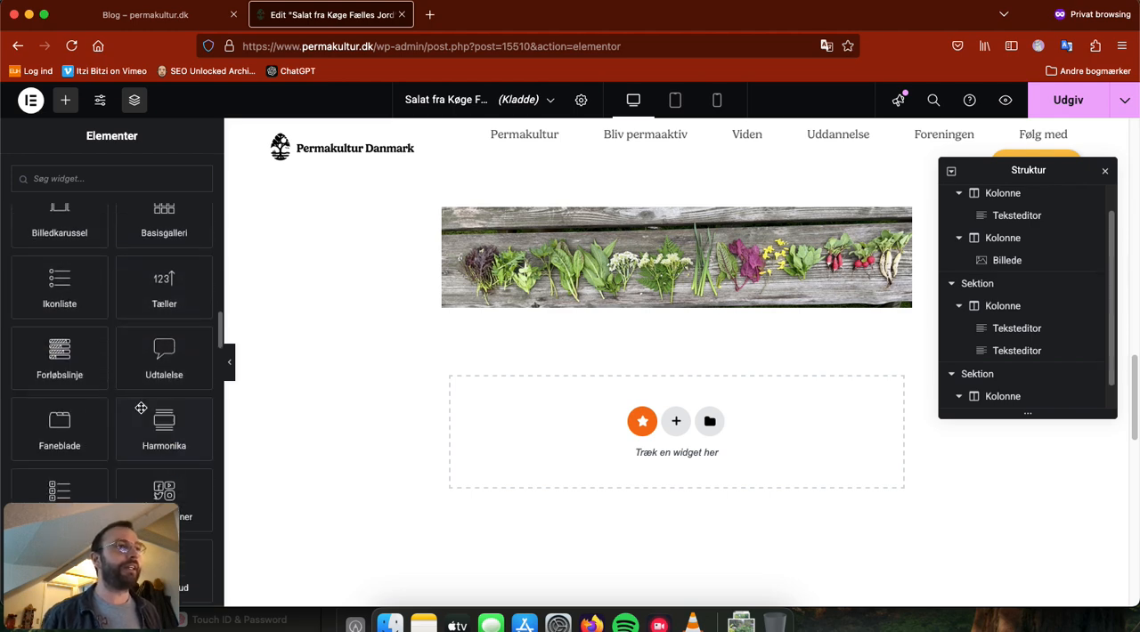
pyautogui.scroll(-3, 141, 408)
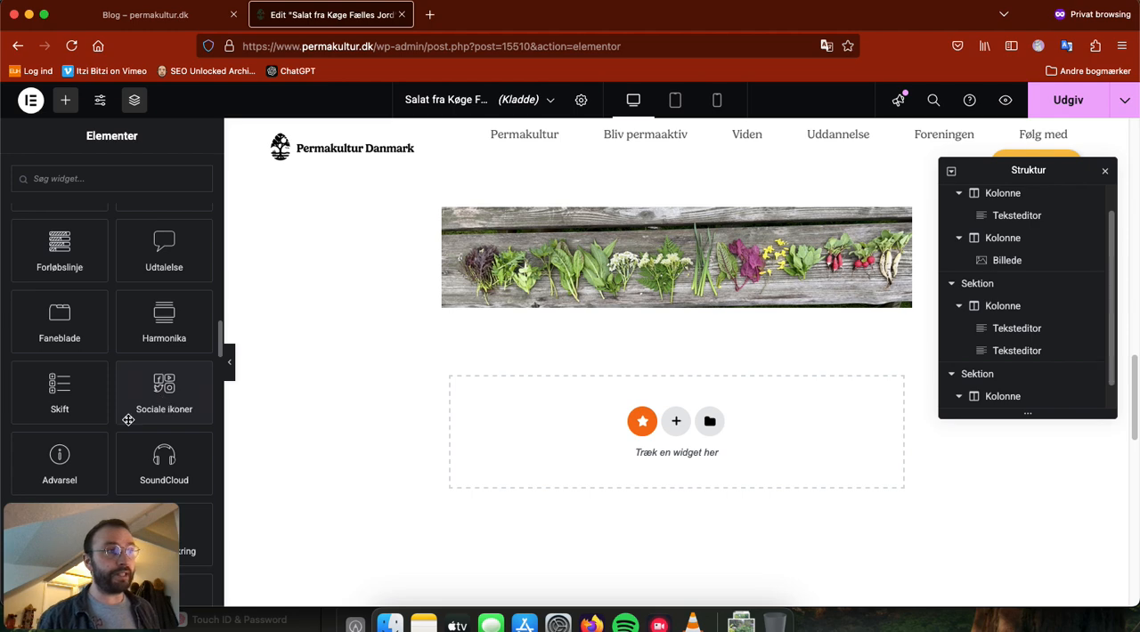
pyautogui.scroll(-6, 105, 418)
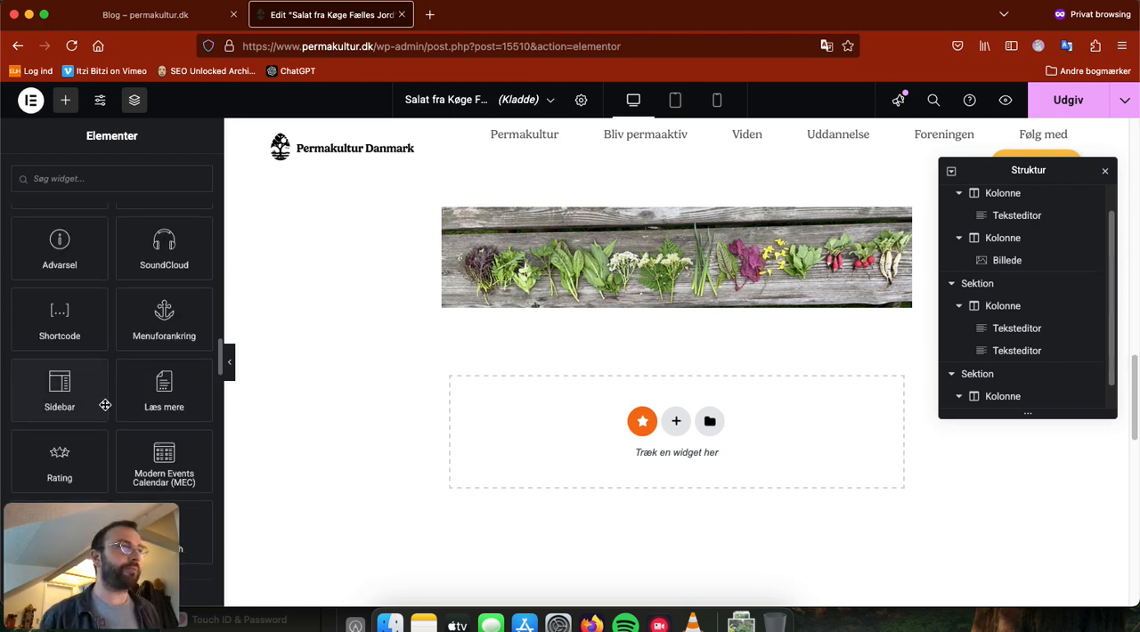
pyautogui.scroll(-4, 158, 378)
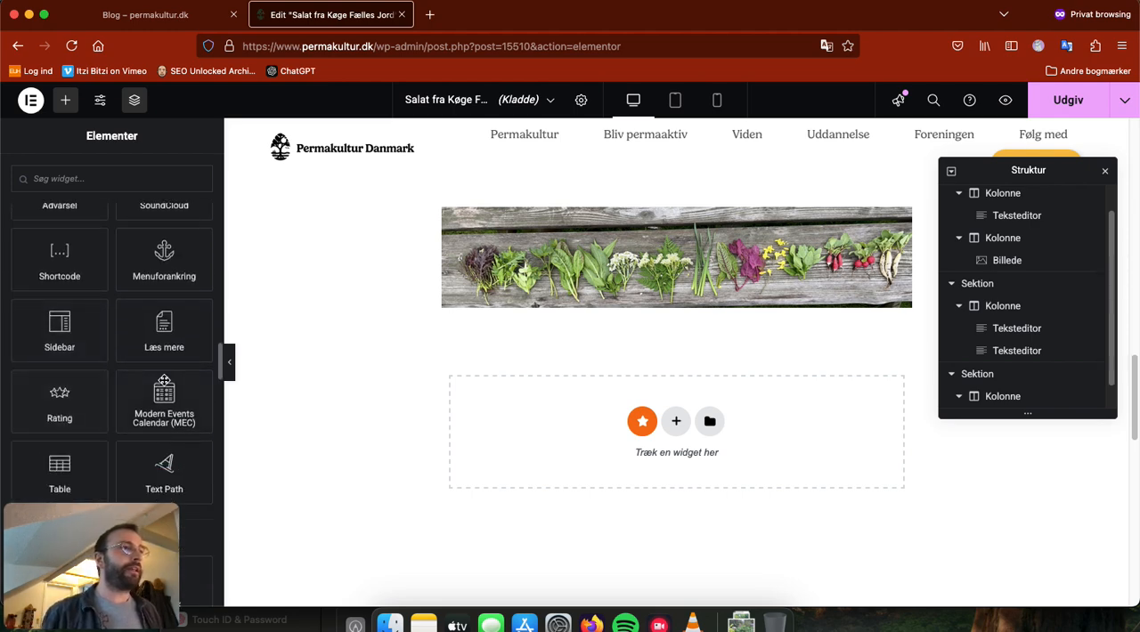
pyautogui.scroll(-4, 158, 378)
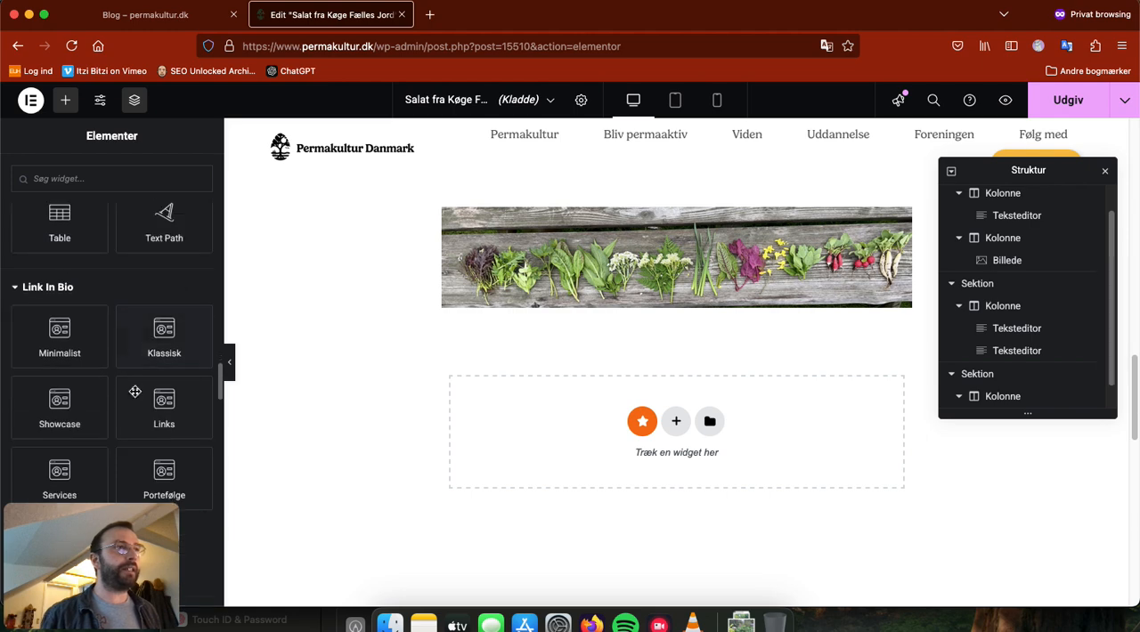
pyautogui.scroll(-3, 125, 359)
pyautogui.scroll(-6, 124, 359)
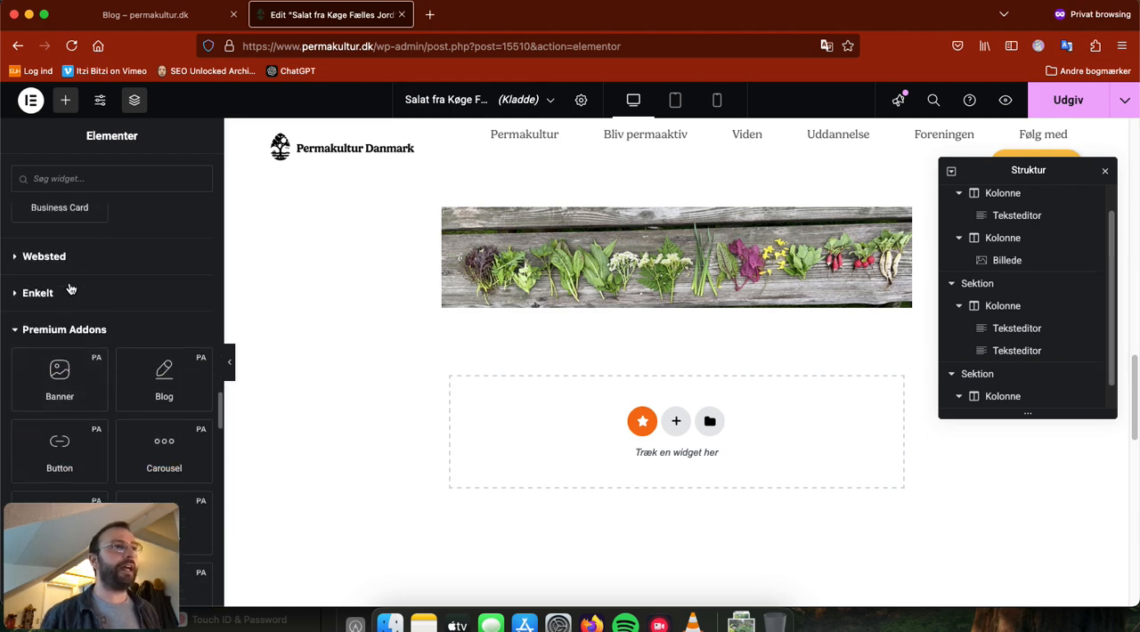
pyautogui.scroll(-14, 107, 343)
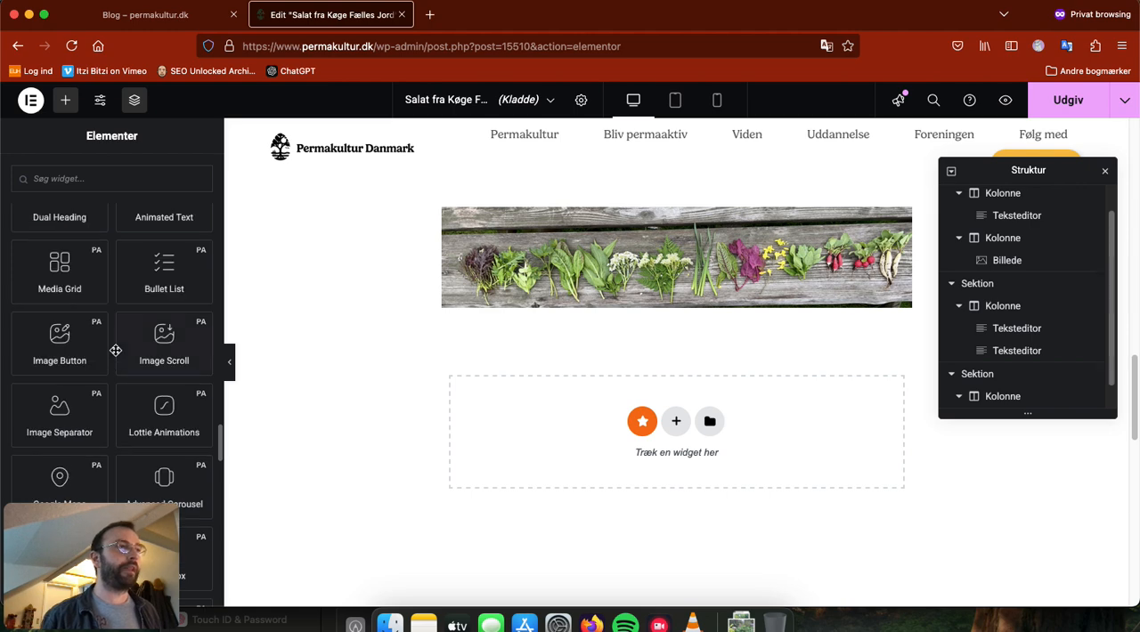
pyautogui.scroll(-7, 116, 350)
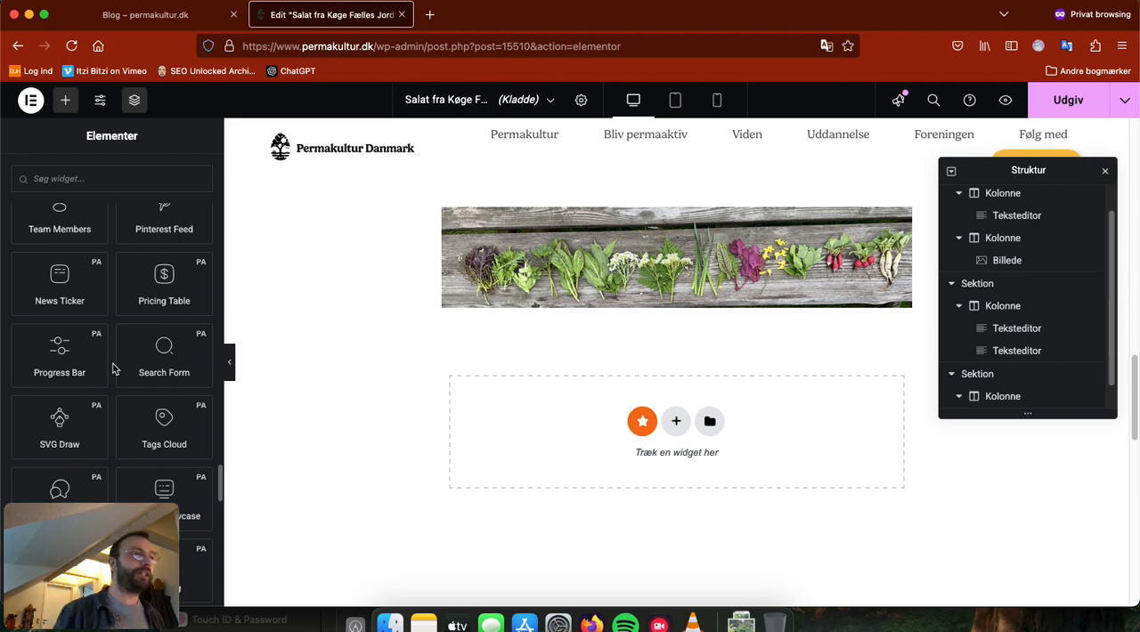
pyautogui.scroll(-4, 116, 401)
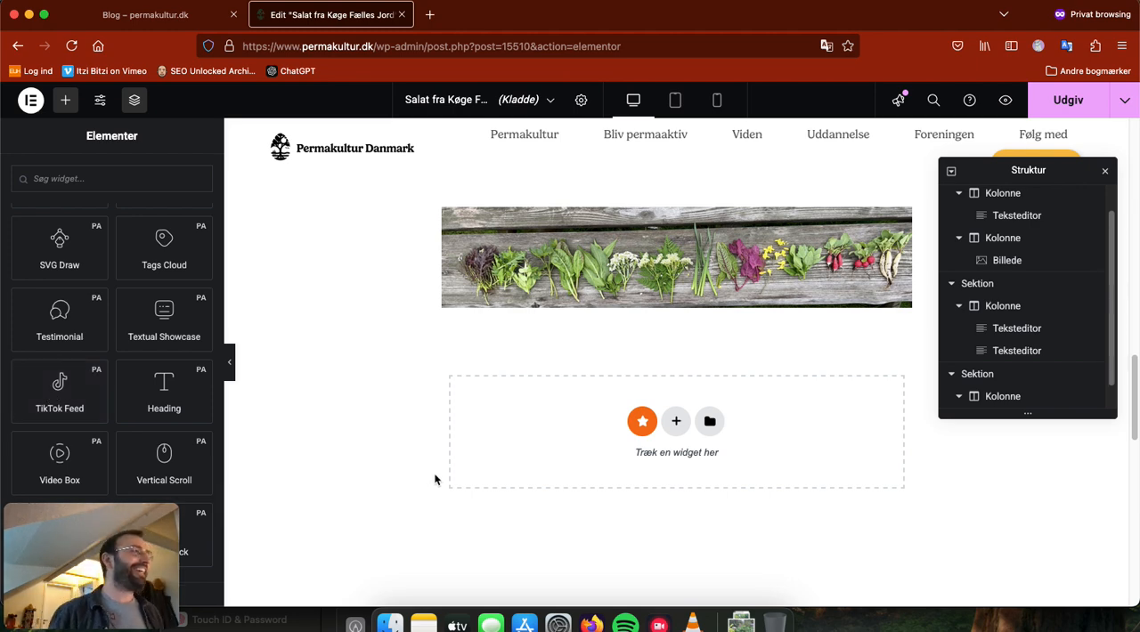
pyautogui.scroll(8, 105, 373)
pyautogui.scroll(-15, 104, 373)
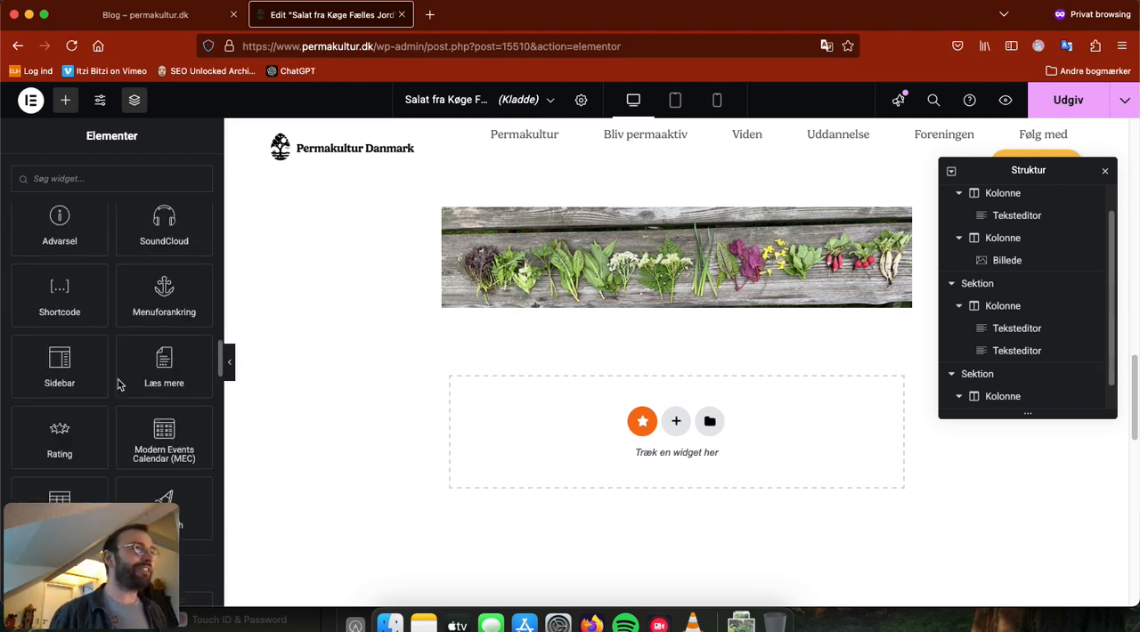
# Step: Review the post from its header image down to the closing vegetable image, and look at the save options beside Udgiv
pyautogui.scroll(1, 416, 400)
pyautogui.scroll(15, 416, 400)
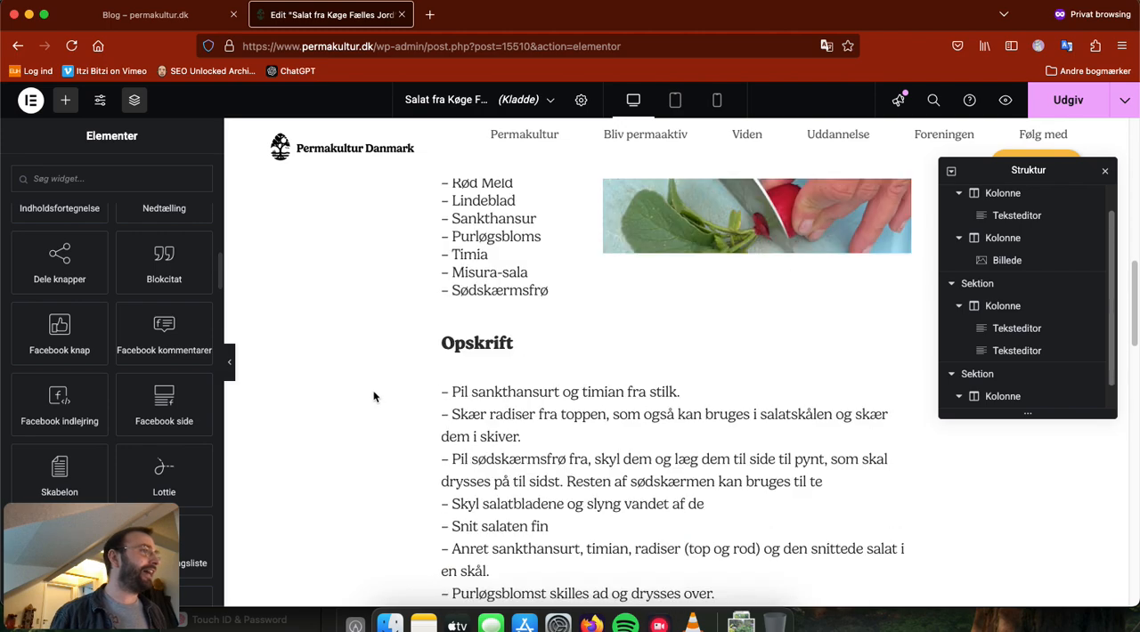
pyautogui.scroll(10, 348, 400)
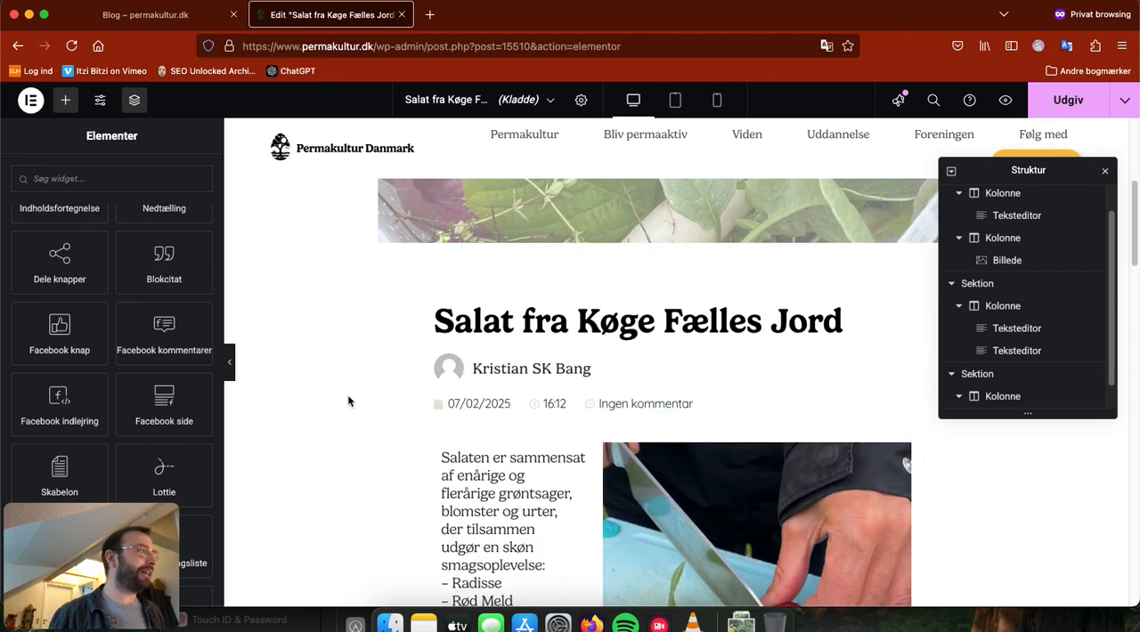
pyautogui.scroll(-10, 573, 390)
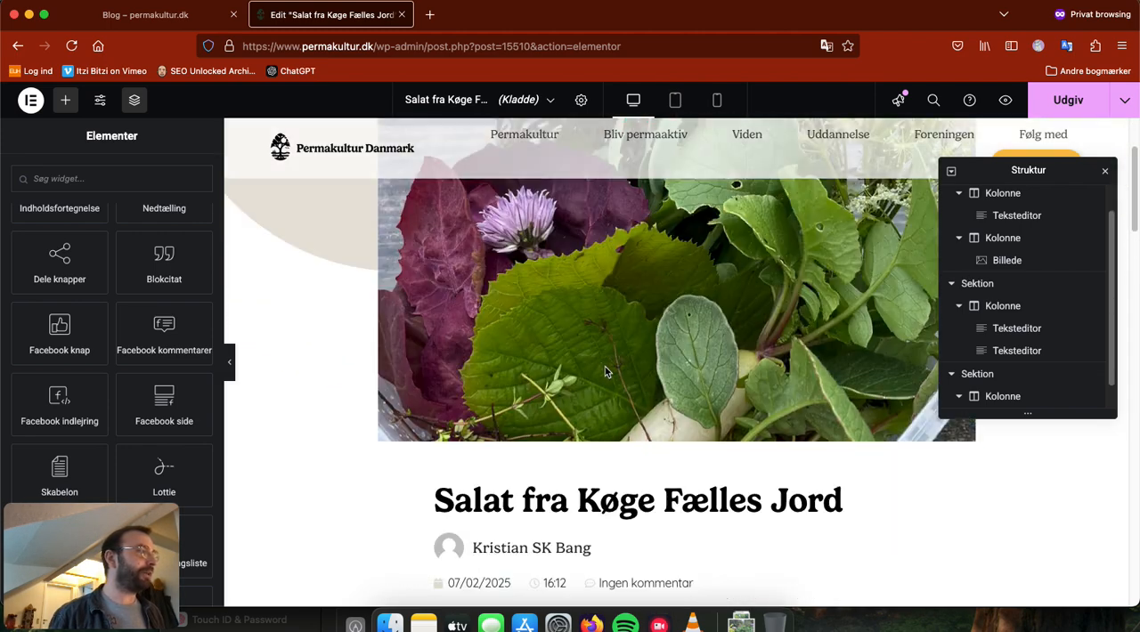
pyautogui.scroll(-8, 361, 358)
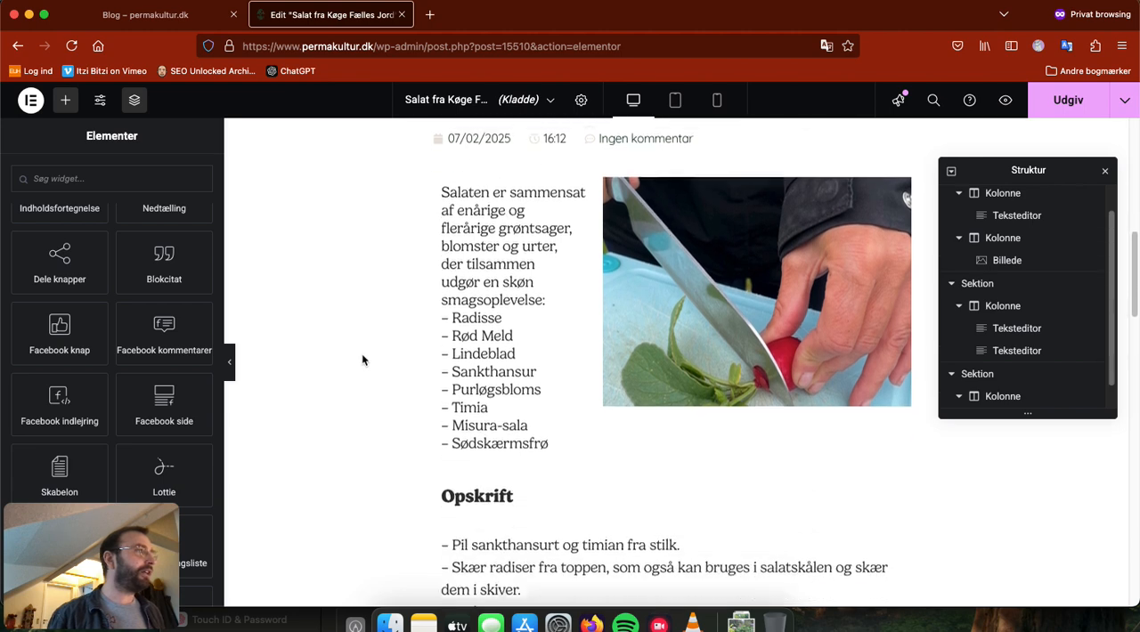
pyautogui.scroll(-8, 387, 363)
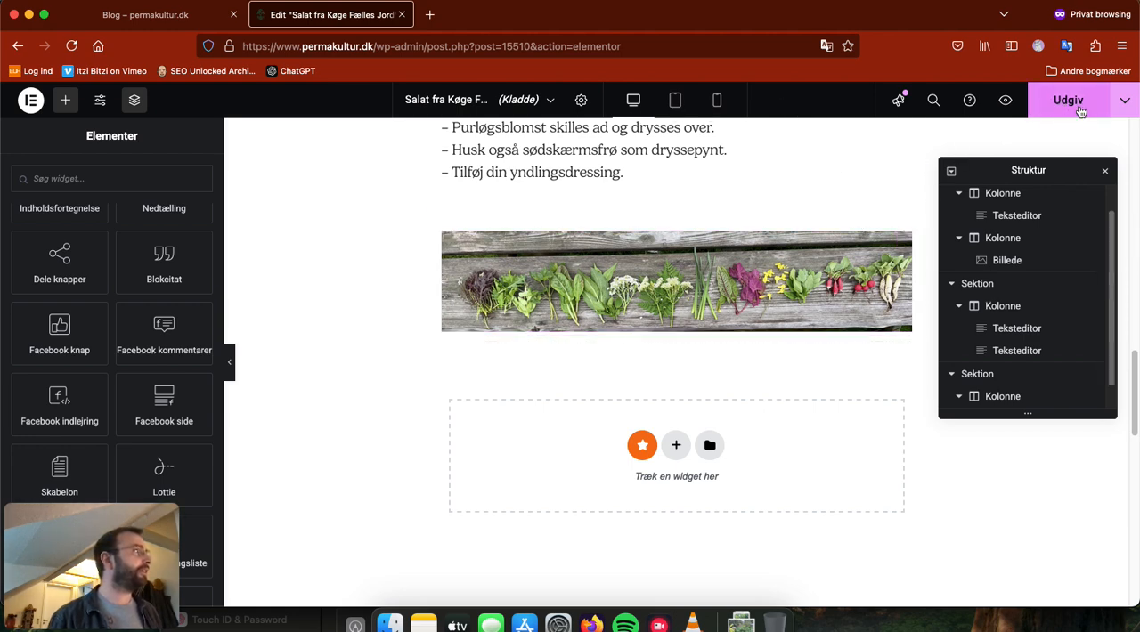
pyautogui.click(1127, 101)
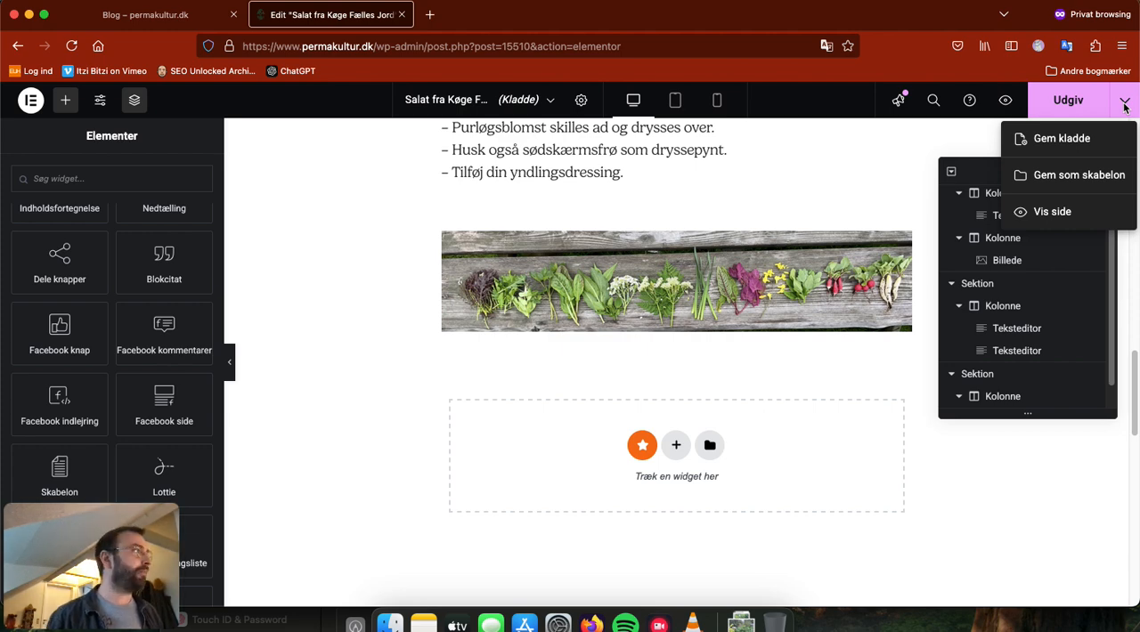
pyautogui.click(802, 182)
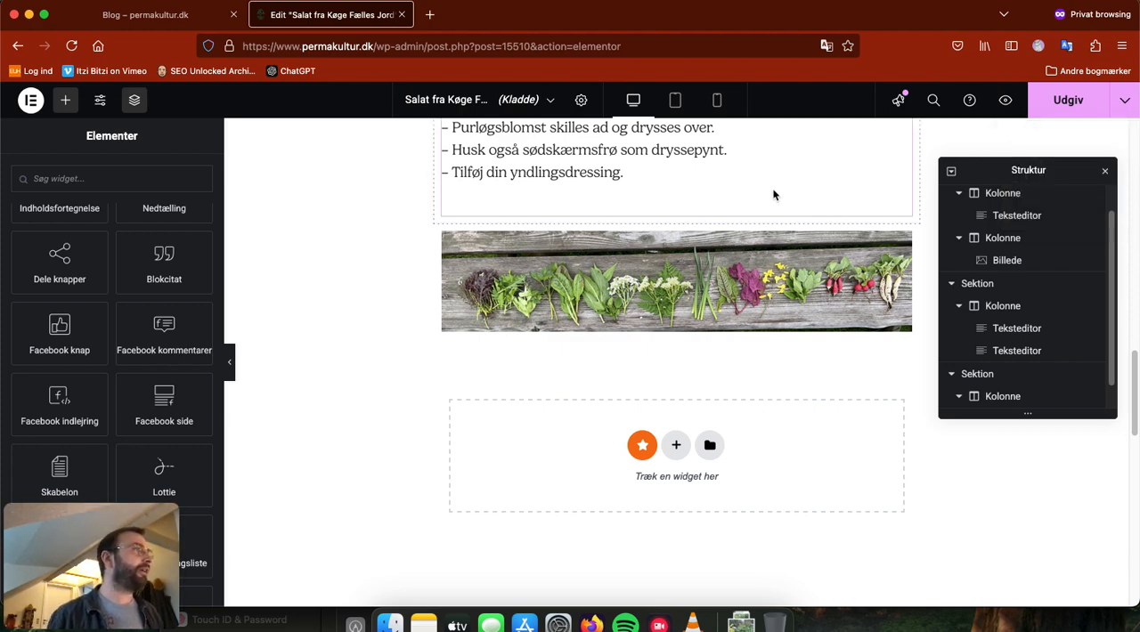
# Step: Open the recipe instructions text widget below the "Opskrift" title for editing and look through its text
pyautogui.scroll(2, 695, 250)
pyautogui.scroll(4, 629, 286)
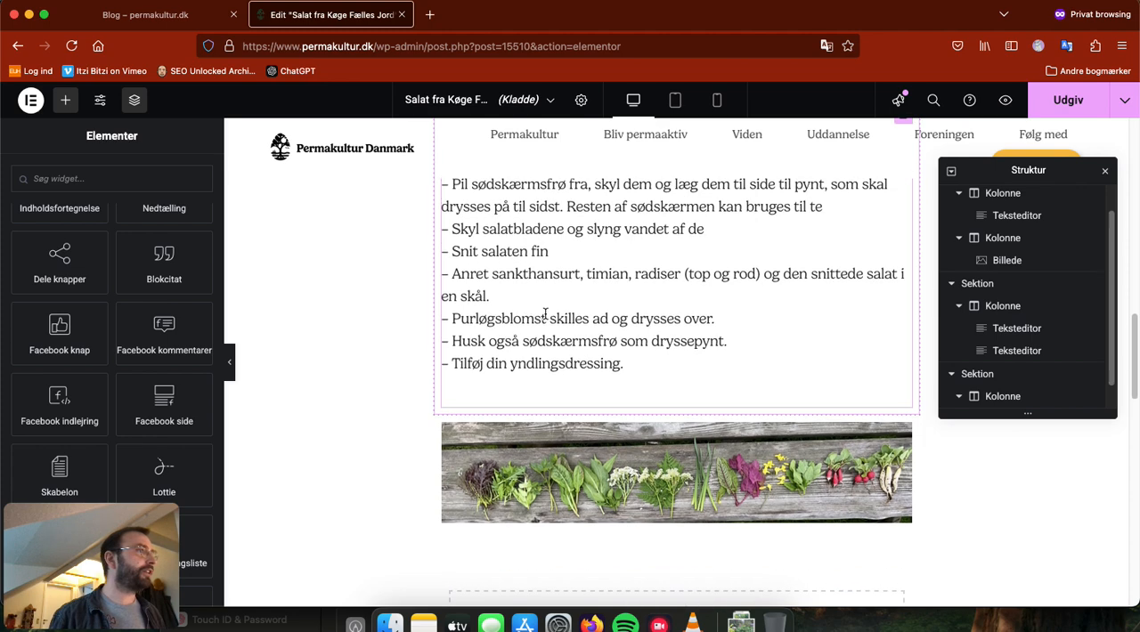
pyautogui.click(614, 319)
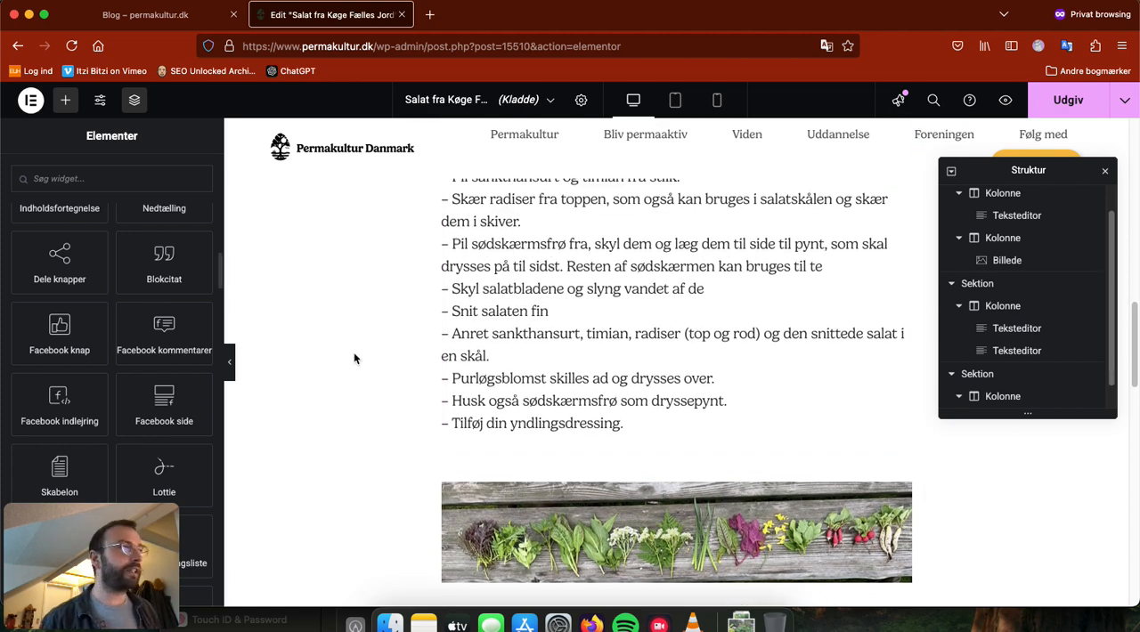
pyautogui.scroll(-4, 97, 454)
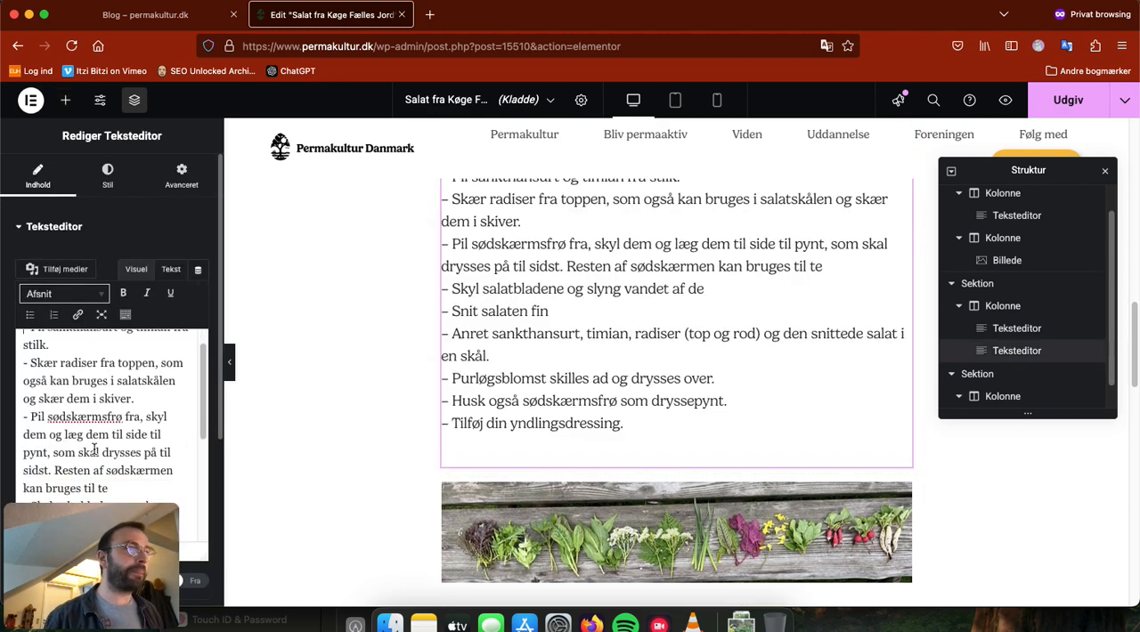
# Step: Correct the recipe instructions to read "Snit salaten fint." and "slyng vandet af dem.", and end the "kan bruges til te" line with a period
pyautogui.scroll(-1, 119, 478)
pyautogui.click(115, 477)
pyautogui.write('t.')
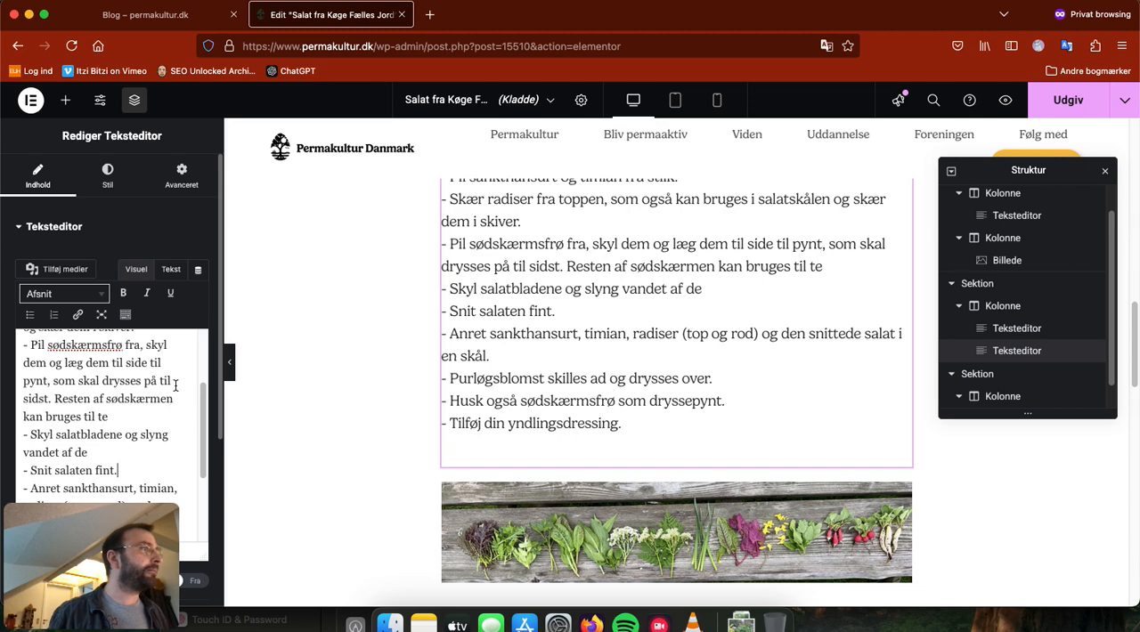
pyautogui.click(93, 453)
pyautogui.write('m.')
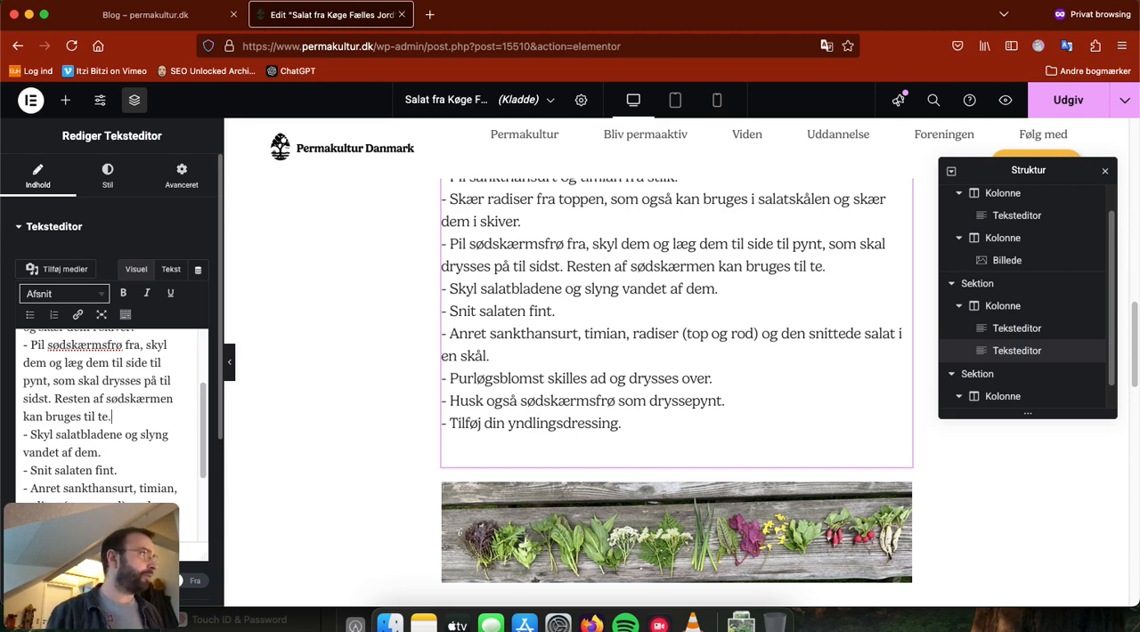
pyautogui.click(112, 415)
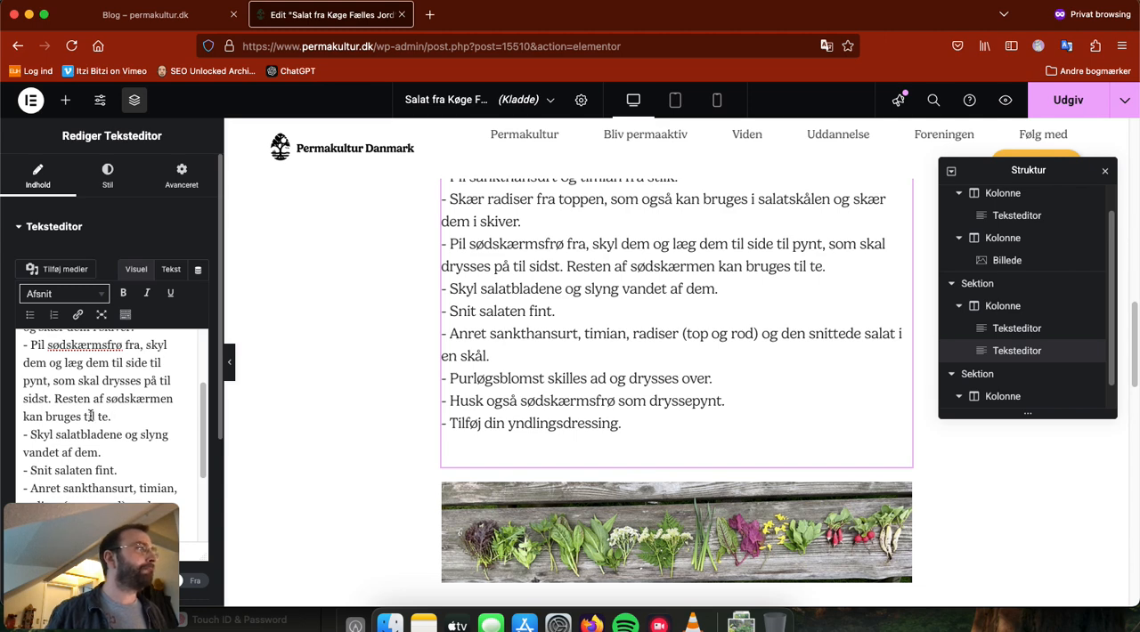
# Step: Check the corrected recipe instructions under "Opskrift" and publish the post
pyautogui.scroll(1, 90, 416)
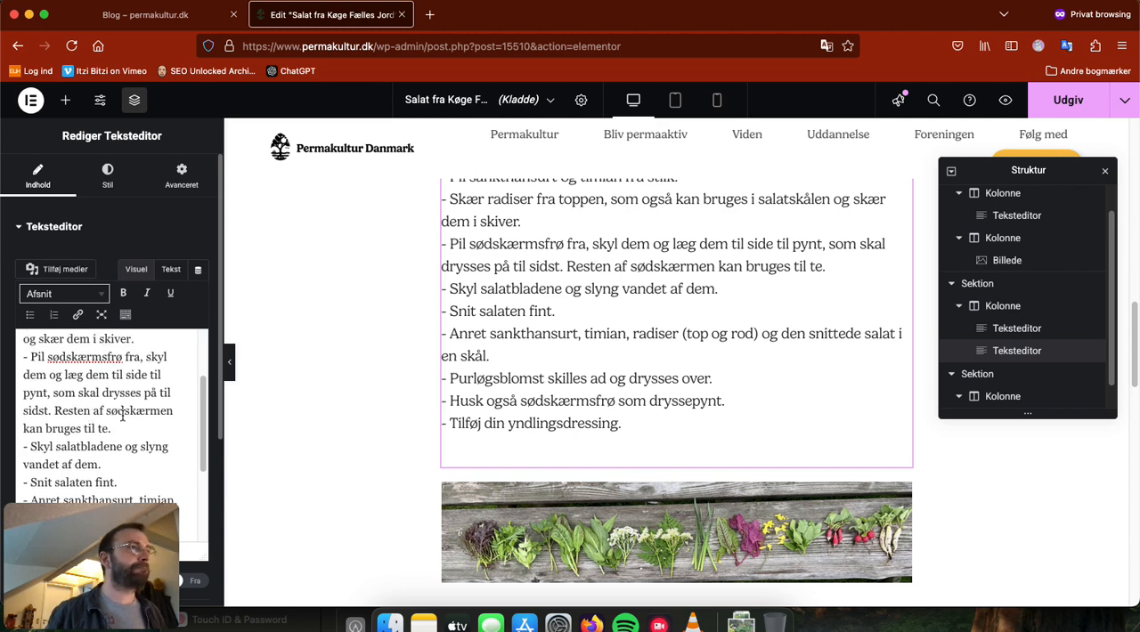
pyautogui.scroll(2, 122, 416)
pyautogui.scroll(3, 504, 303)
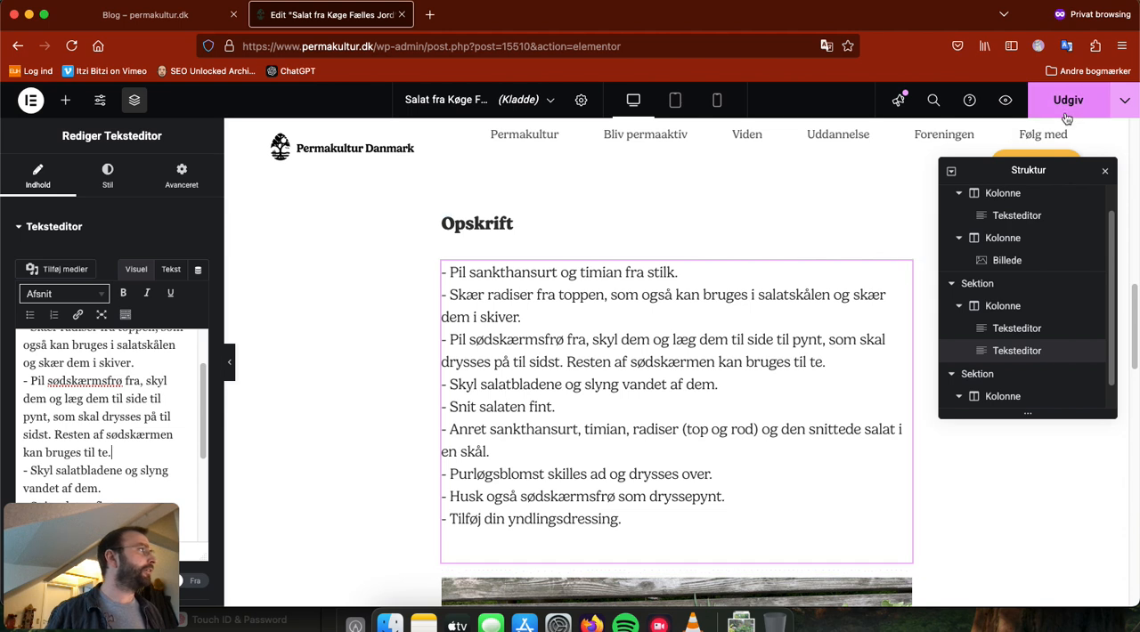
pyautogui.click(1069, 113)
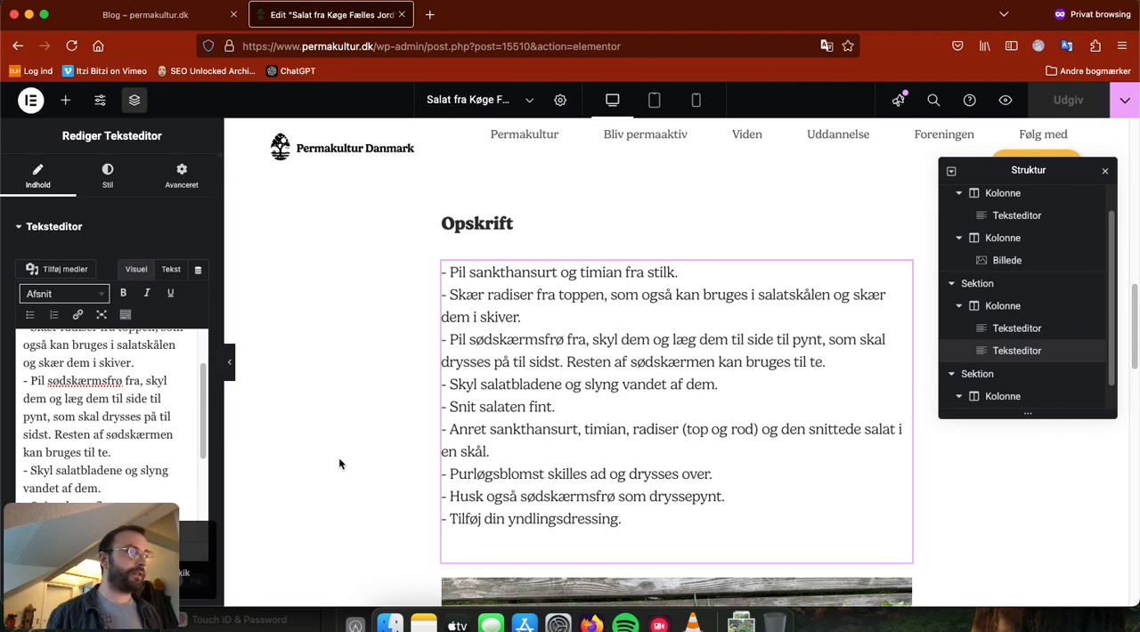
pyautogui.scroll(-3, 343, 464)
pyautogui.scroll(-5, 190, 443)
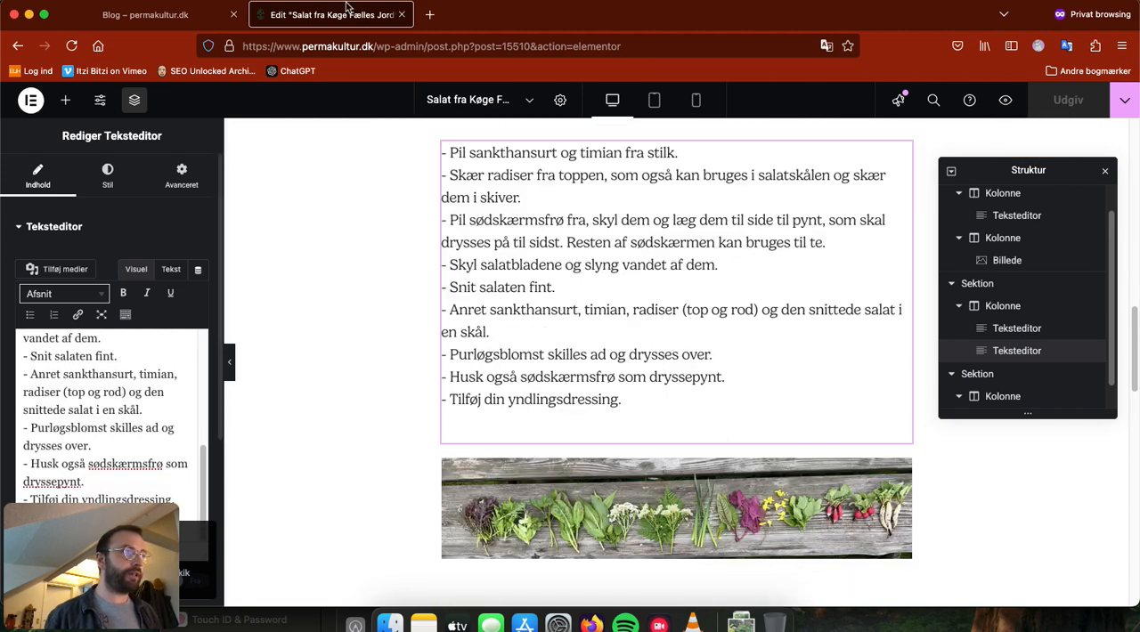
pyautogui.moveTo(528, 13); pyautogui.dragTo(693, 41)
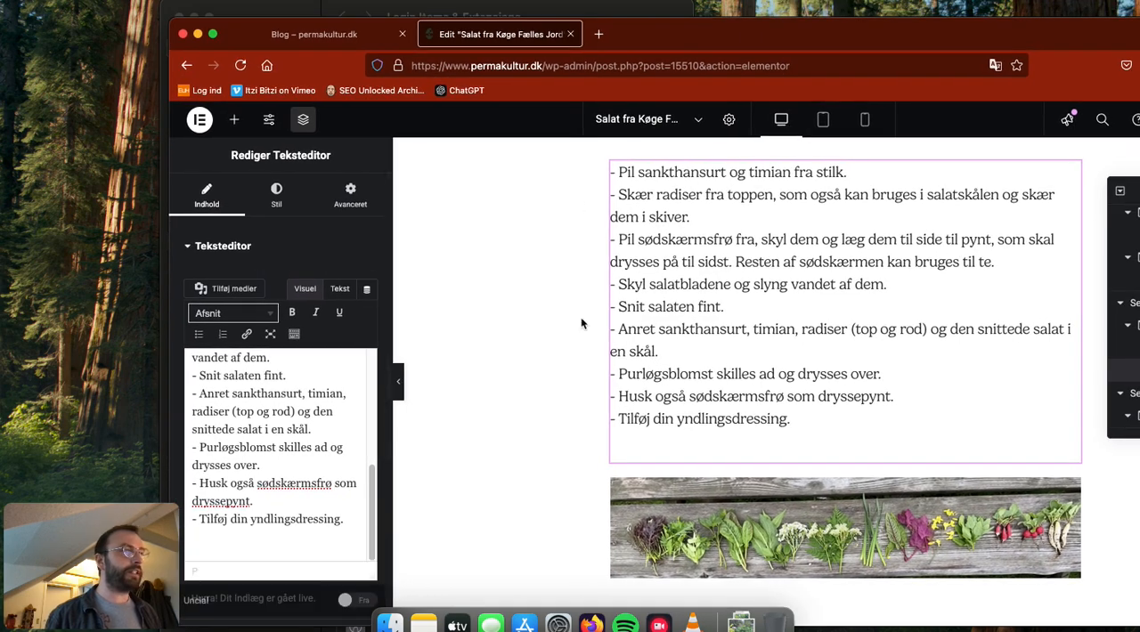
pyautogui.moveTo(785, 34); pyautogui.dragTo(608, 8)
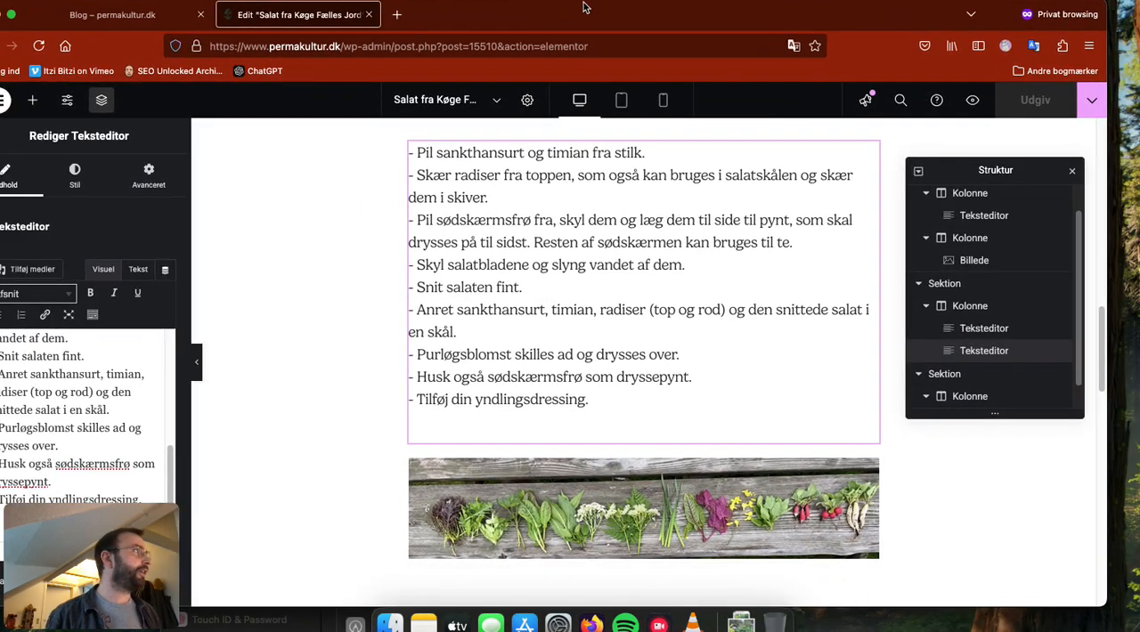
# Step: Open the published post's live page and review it from the header image down to the comment form
pyautogui.click(1115, 99)
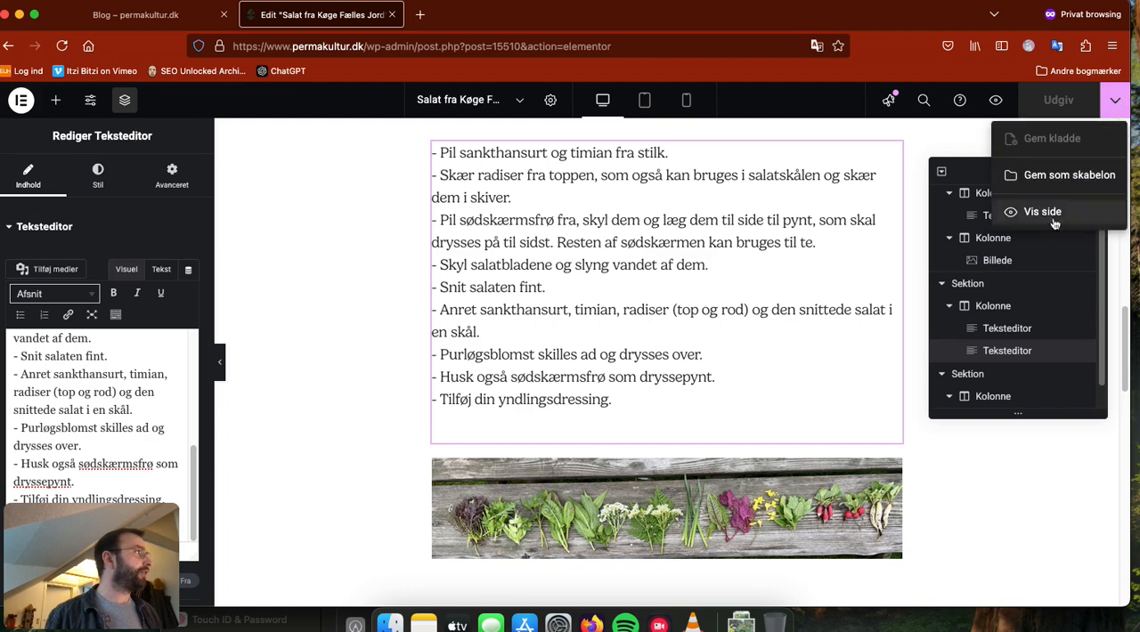
pyautogui.click(1041, 223)
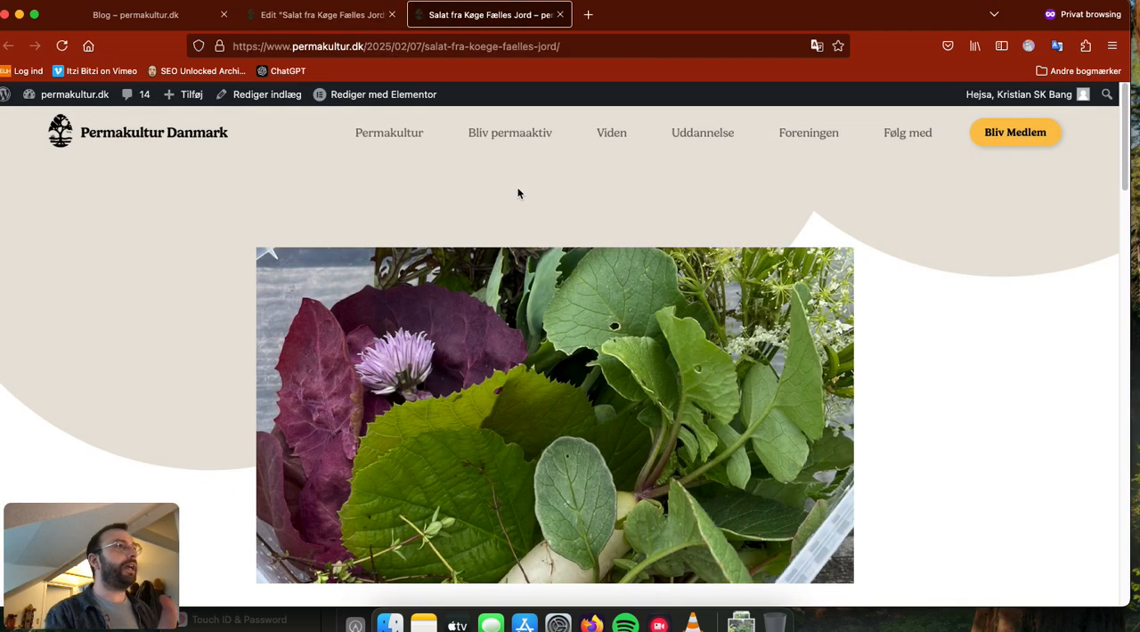
pyautogui.scroll(-10, 876, 359)
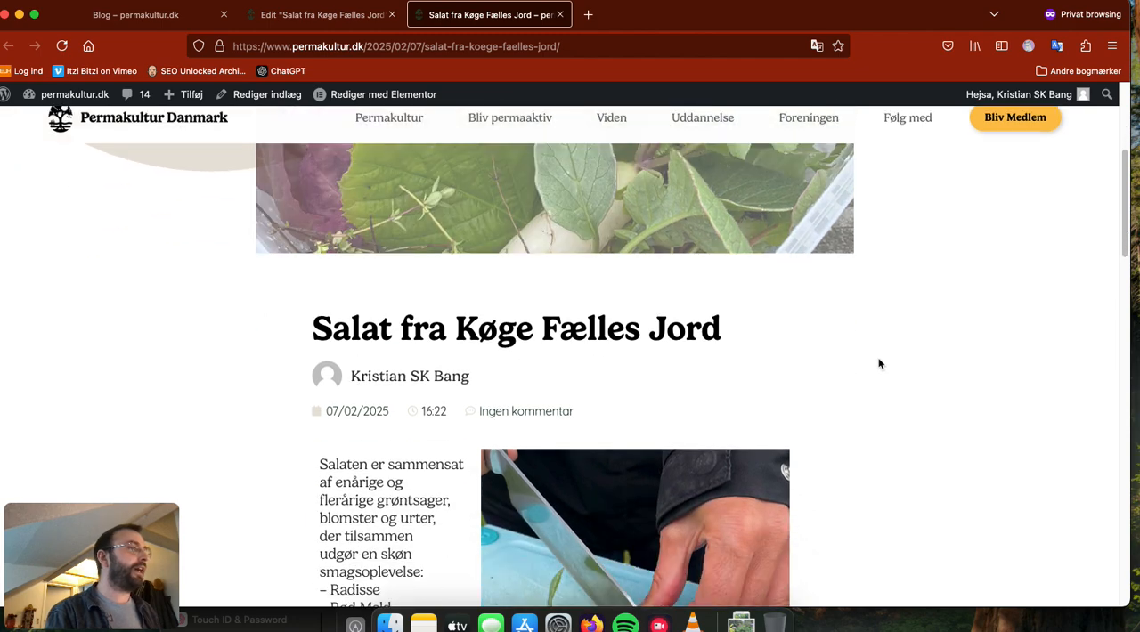
pyautogui.scroll(-10, 898, 355)
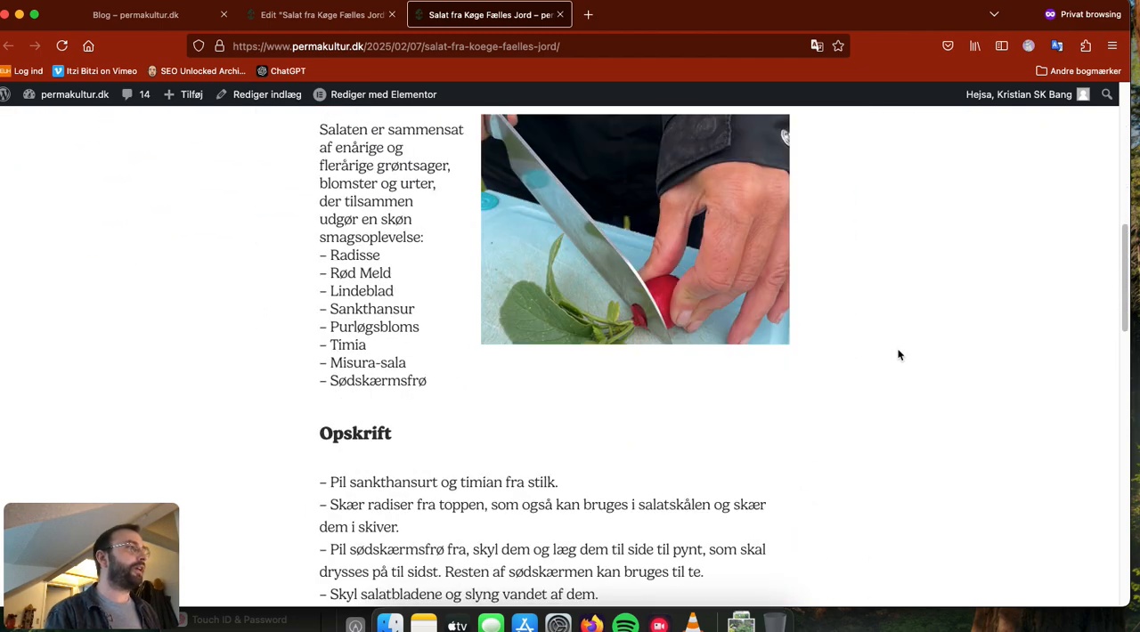
pyautogui.scroll(-8, 898, 355)
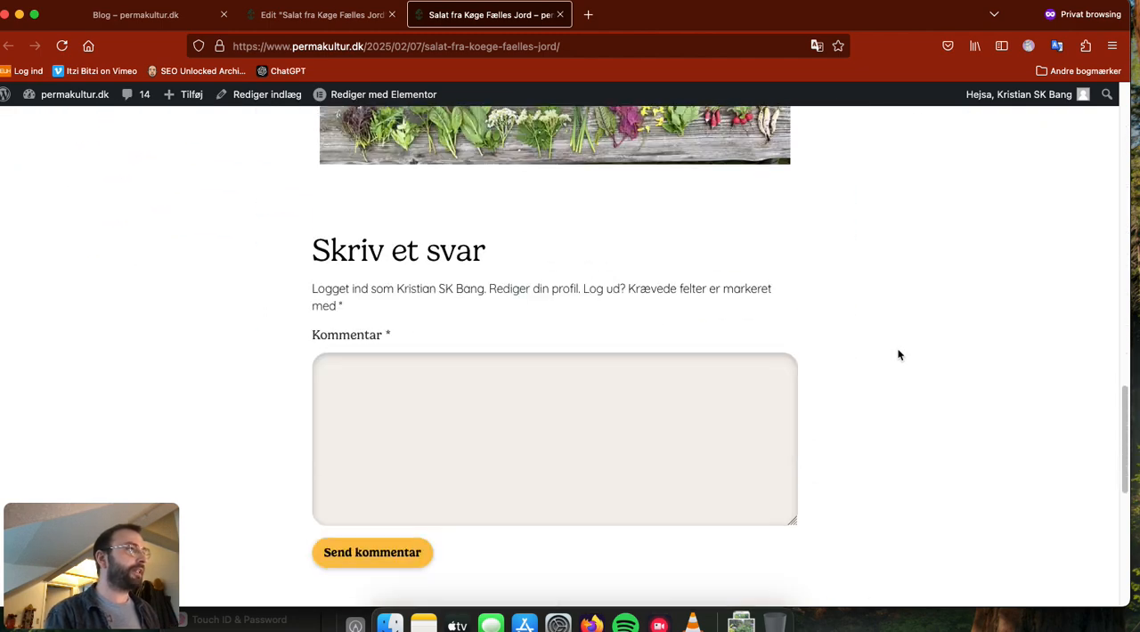
pyautogui.scroll(-5, 899, 357)
pyautogui.scroll(15, 860, 341)
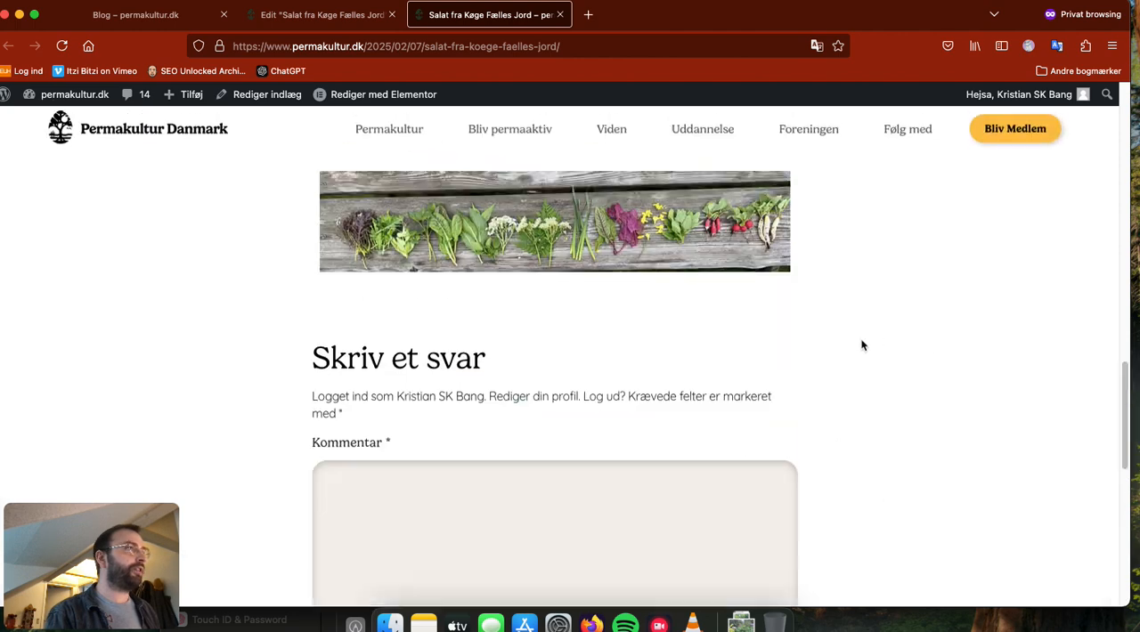
# Step: Go to the site's front page and open "Salat fra Køge Fælles Jord" from the "Seneste nyt" section
pyautogui.click(165, 132)
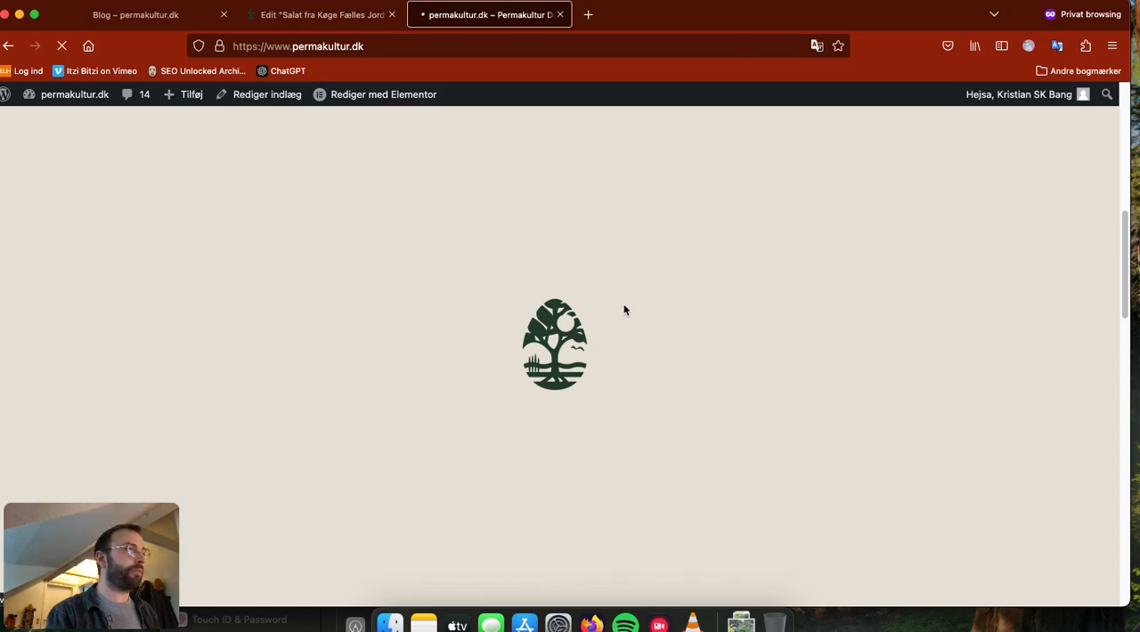
pyautogui.scroll(-10, 702, 338)
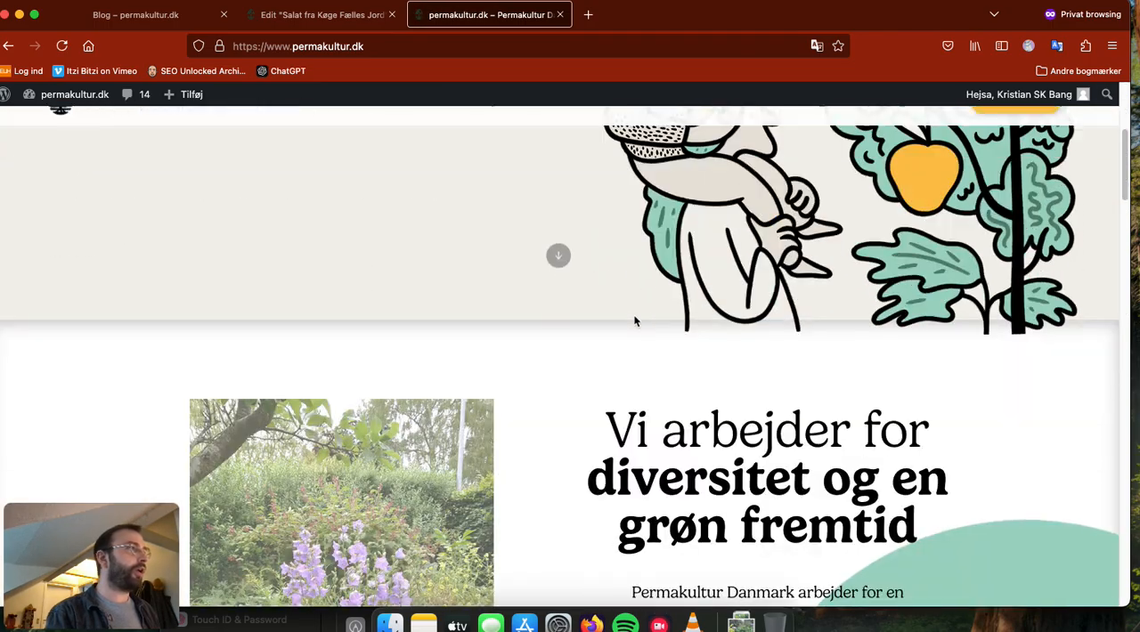
pyautogui.scroll(-10, 785, 418)
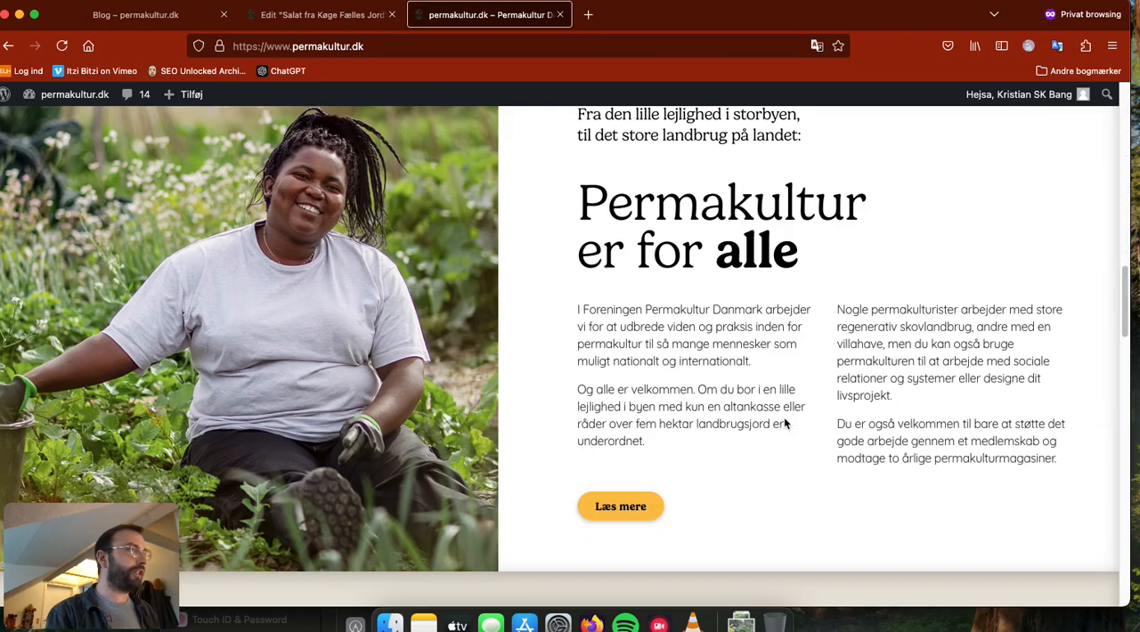
pyautogui.scroll(-2, 574, 238)
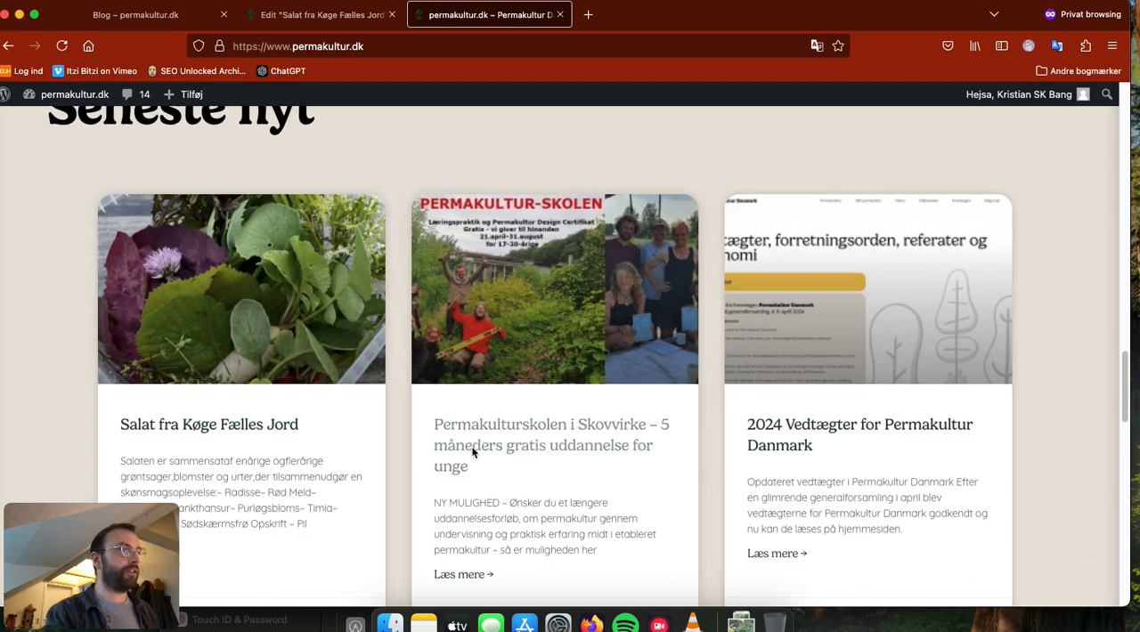
pyautogui.click(218, 425)
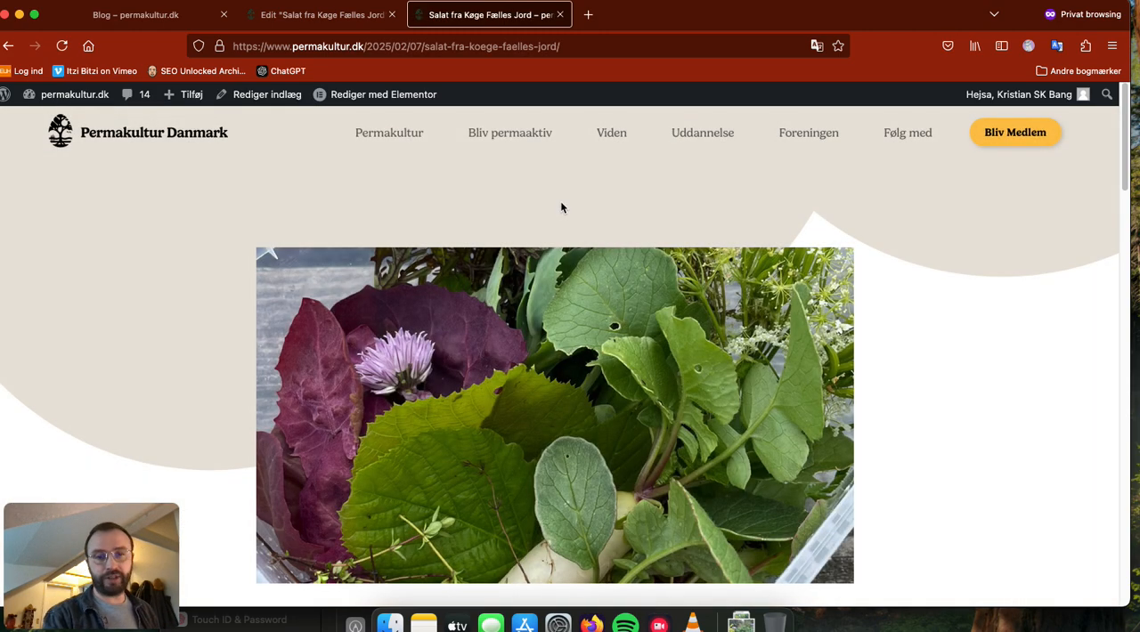
# Step: Highlight the published post's full web address and glance over the top of its page
pyautogui.click(419, 46)
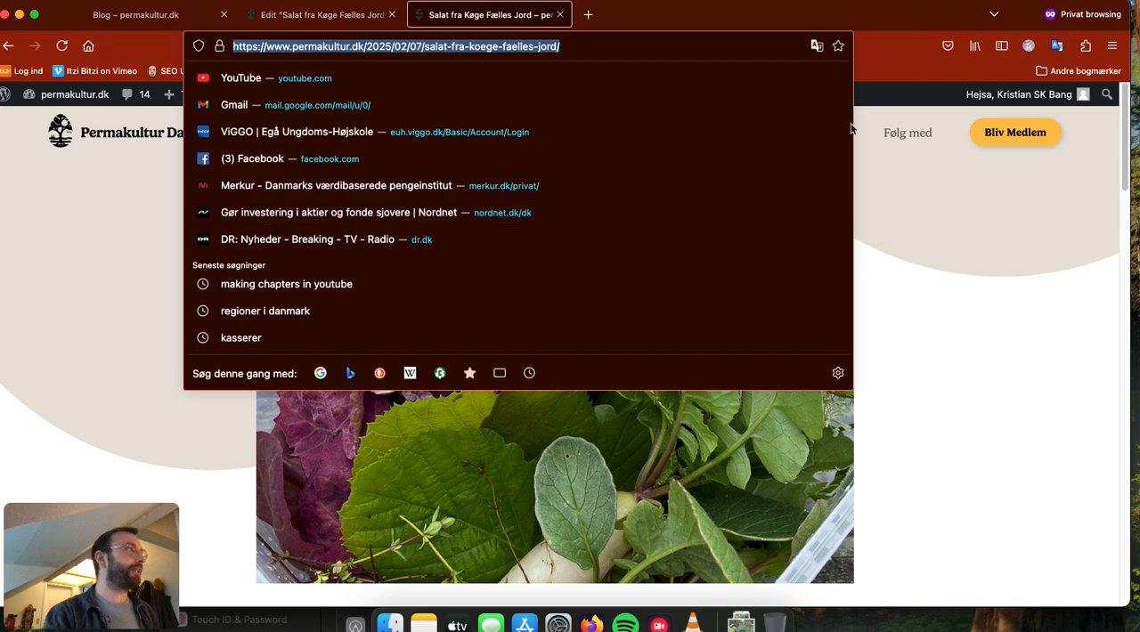
pyautogui.click(847, 160)
pyautogui.click(482, 45)
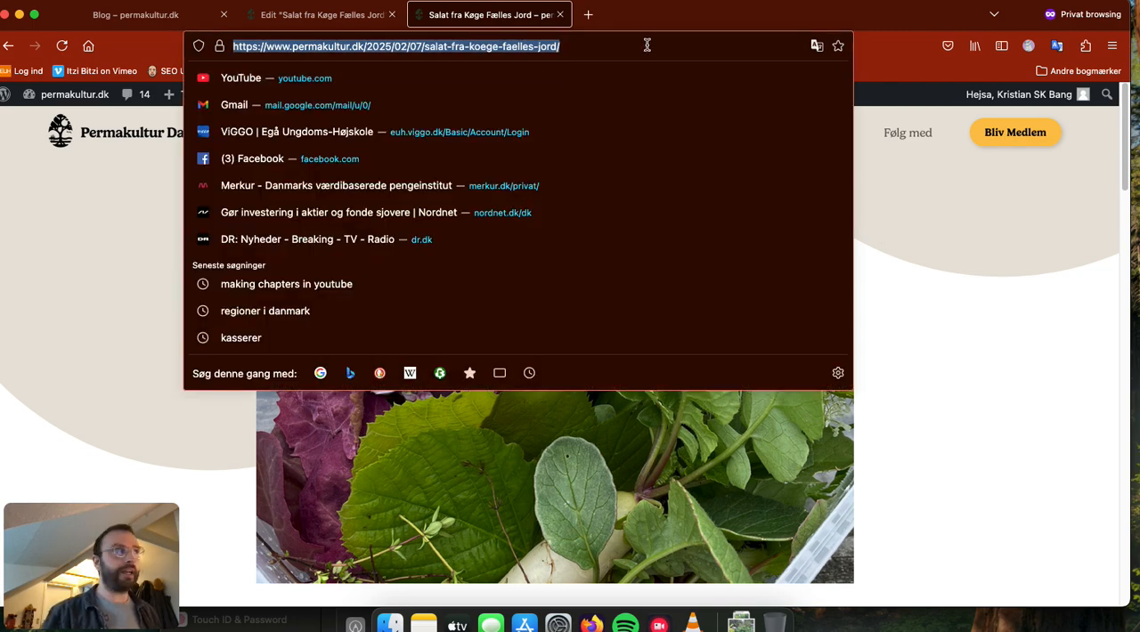
pyautogui.click(94, 247)
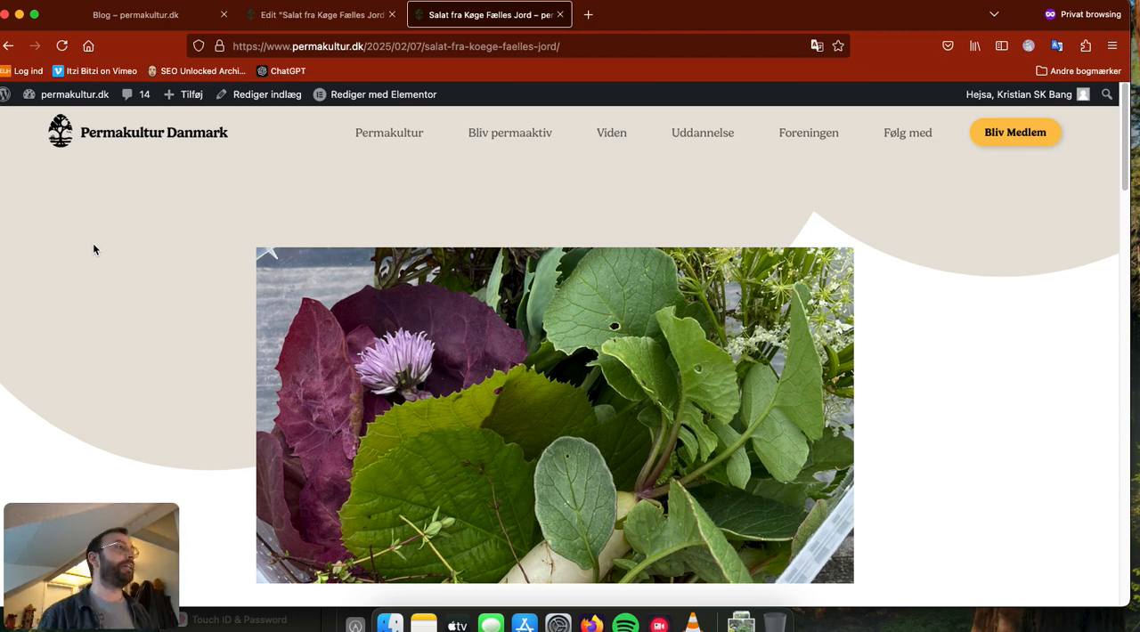
pyautogui.scroll(-3, 965, 187)
pyautogui.scroll(3, 936, 316)
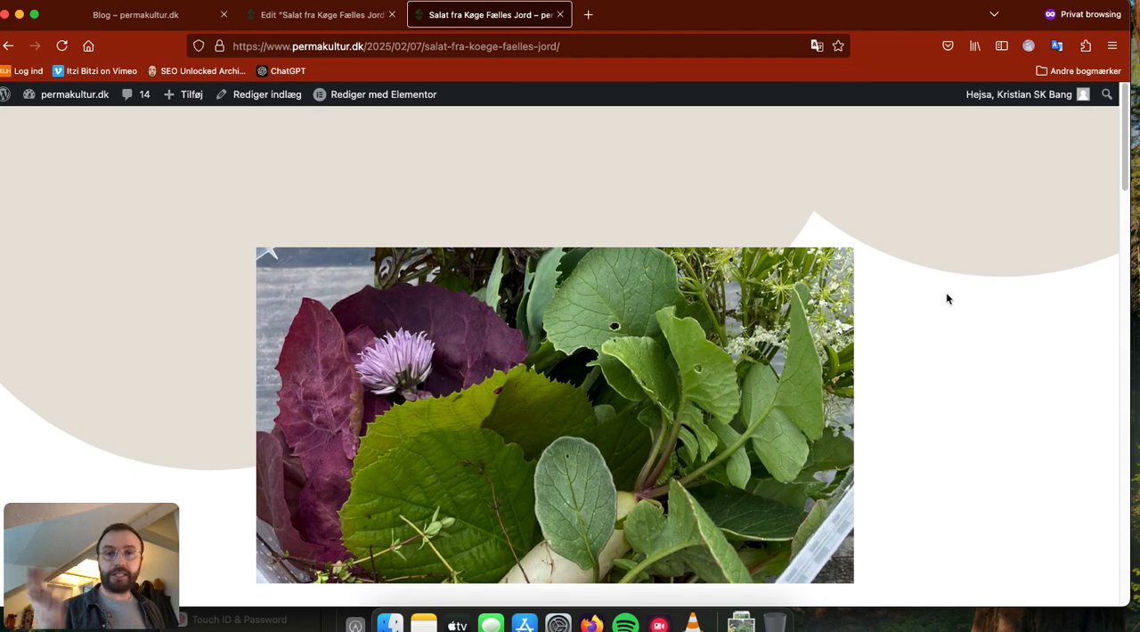